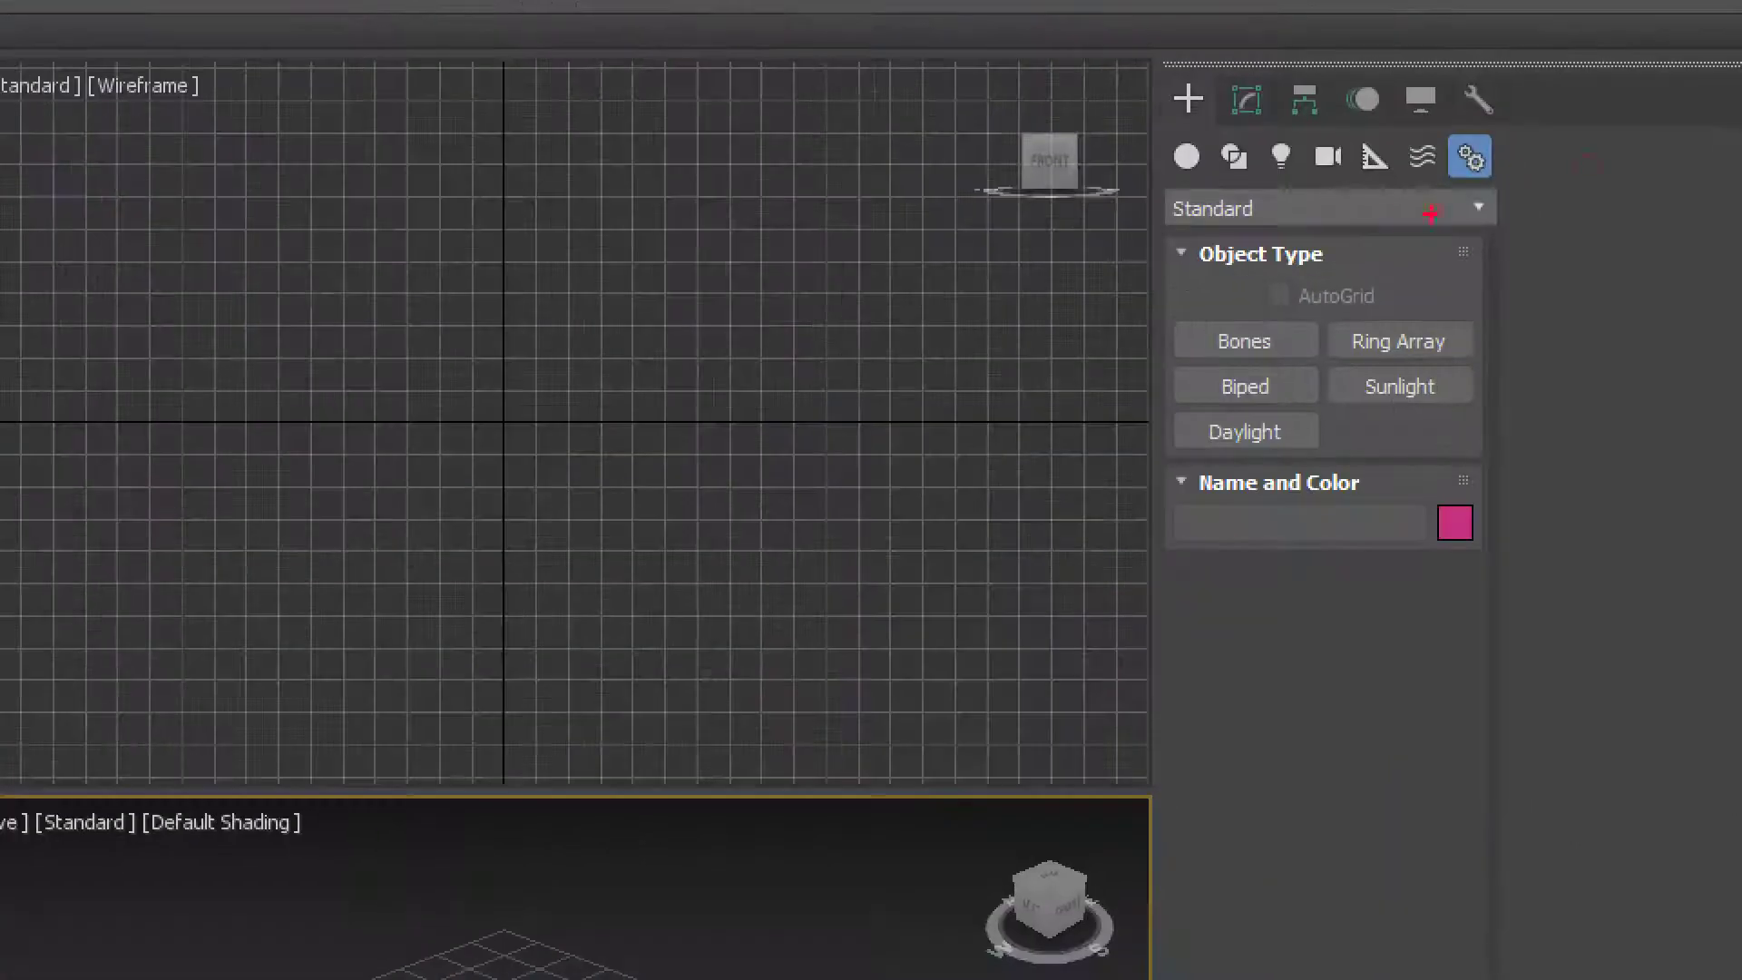
Activate the Biped creation tool after a few trial viewport drags.
left_click_drag(1225, 364, 1306, 363)
left_click_drag(1186, 367, 1312, 370)
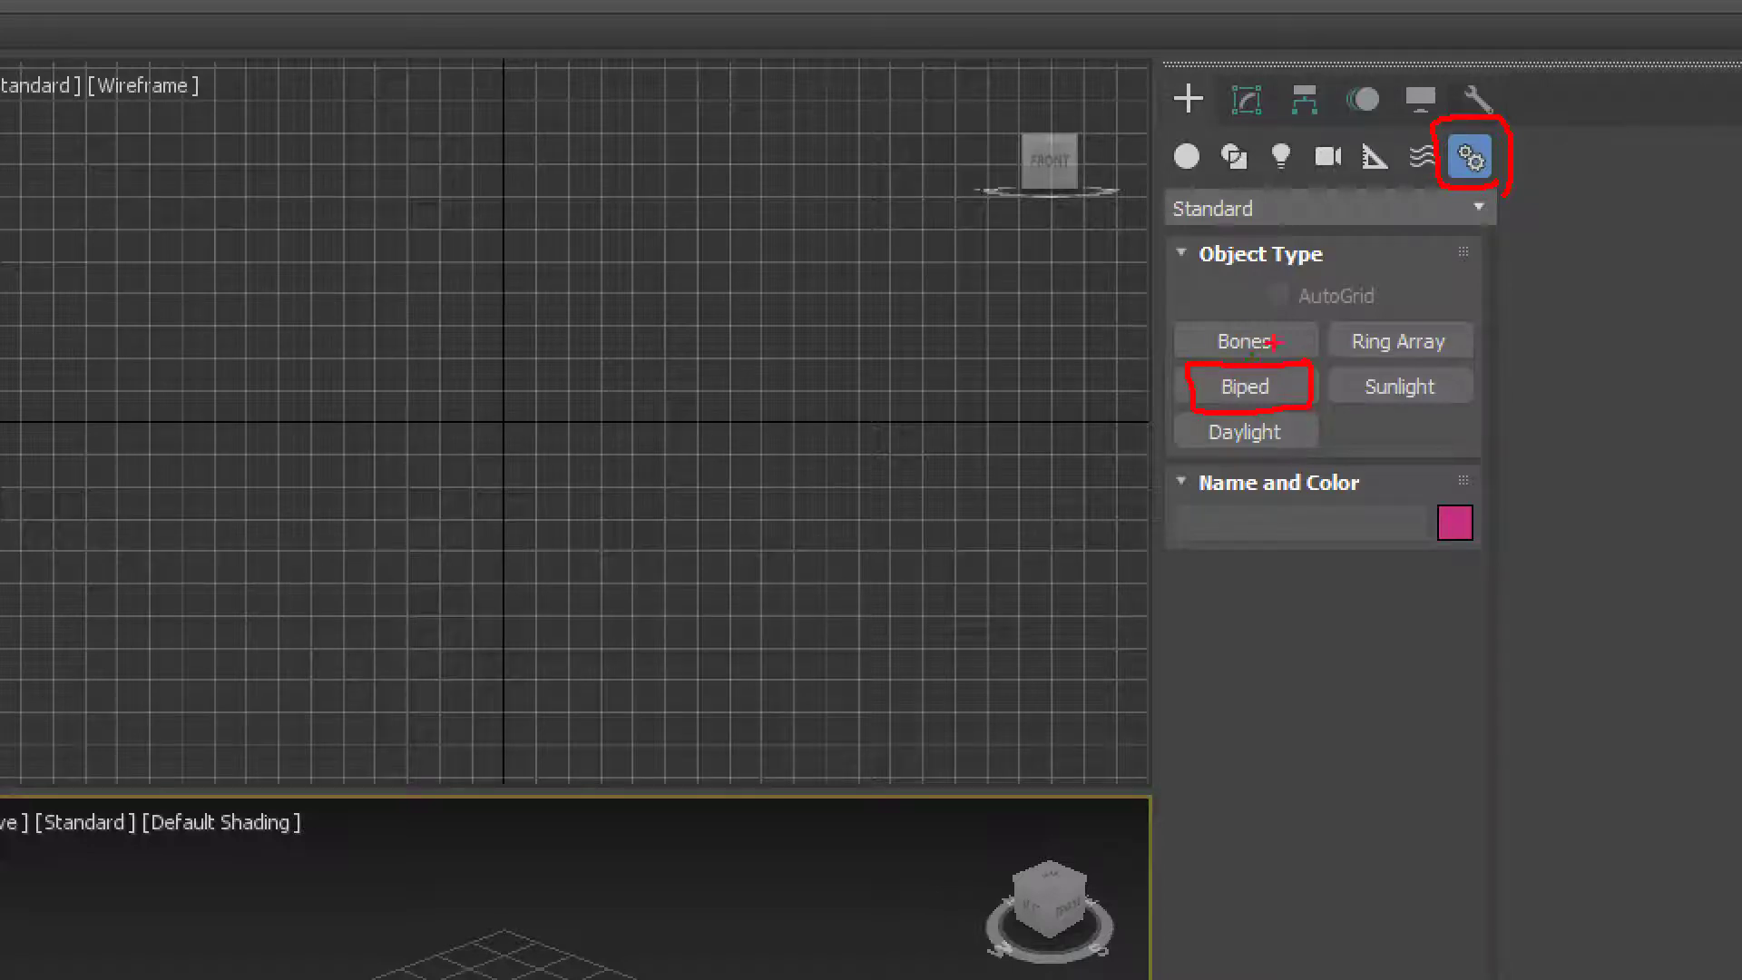
mouse_move(953, 332)
left_mouse_down()
mouse_move(1117, 386)
mouse_move(1089, 417)
left_mouse_up()
mouse_move(945, 295)
left_mouse_down()
mouse_move(988, 320)
mouse_move(953, 273)
left_mouse_up()
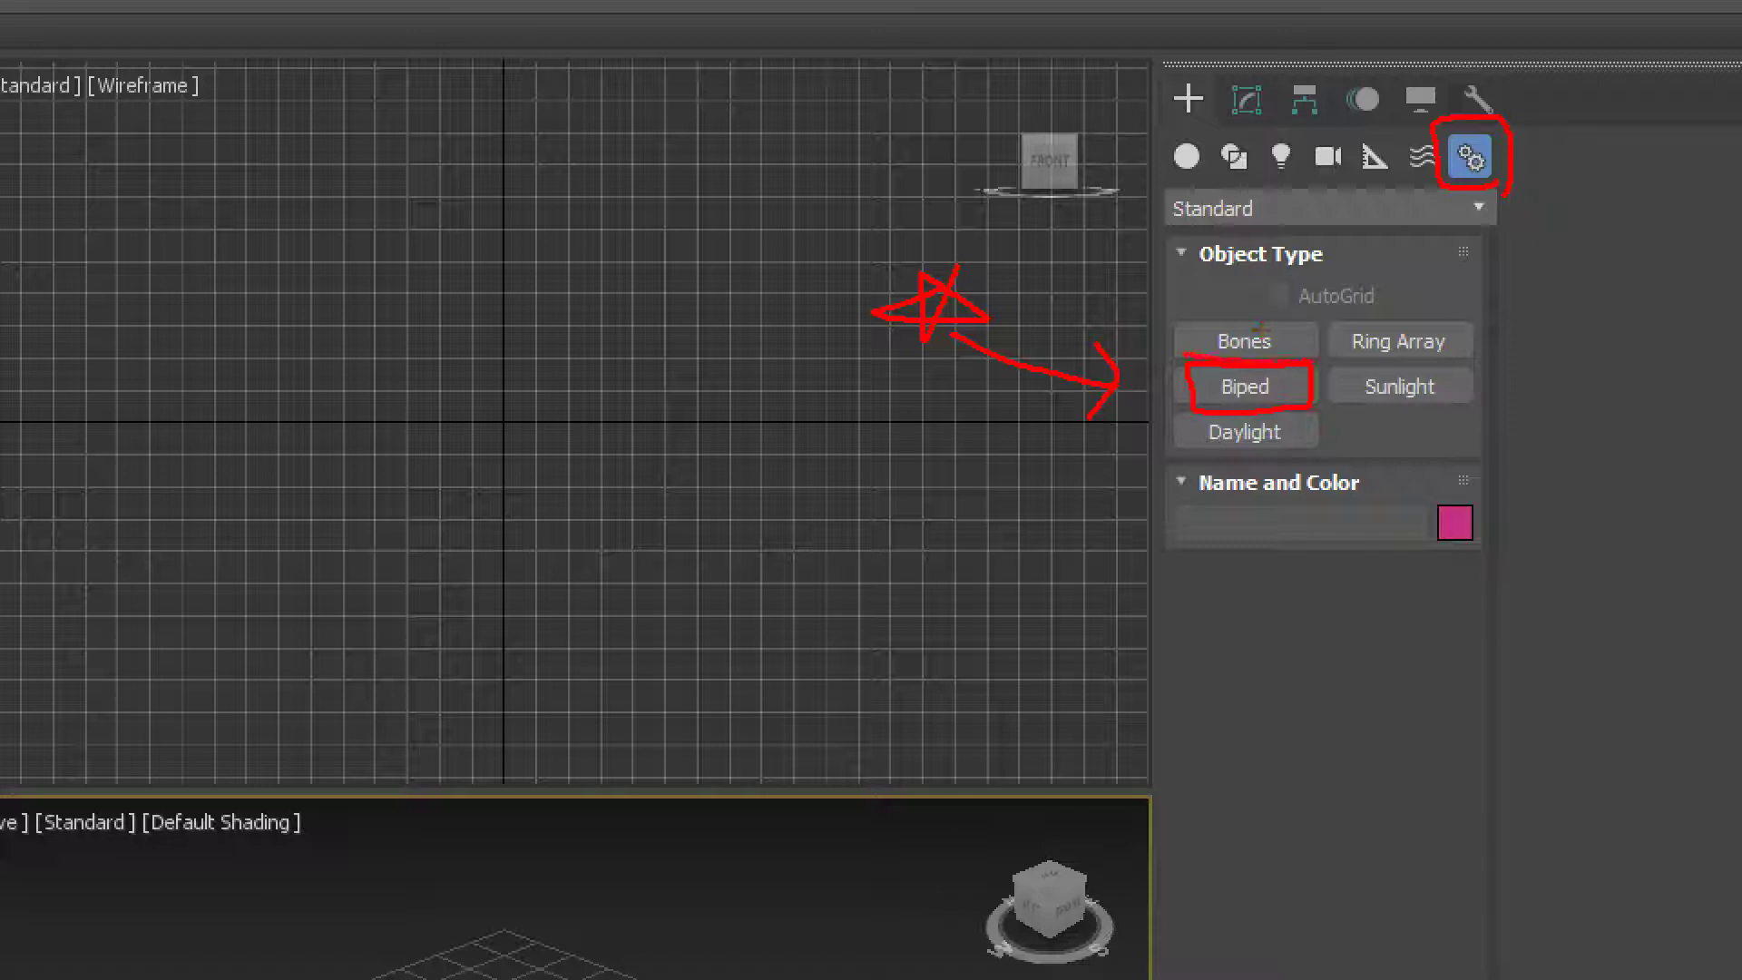
left_click_drag(1157, 292, 1125, 304)
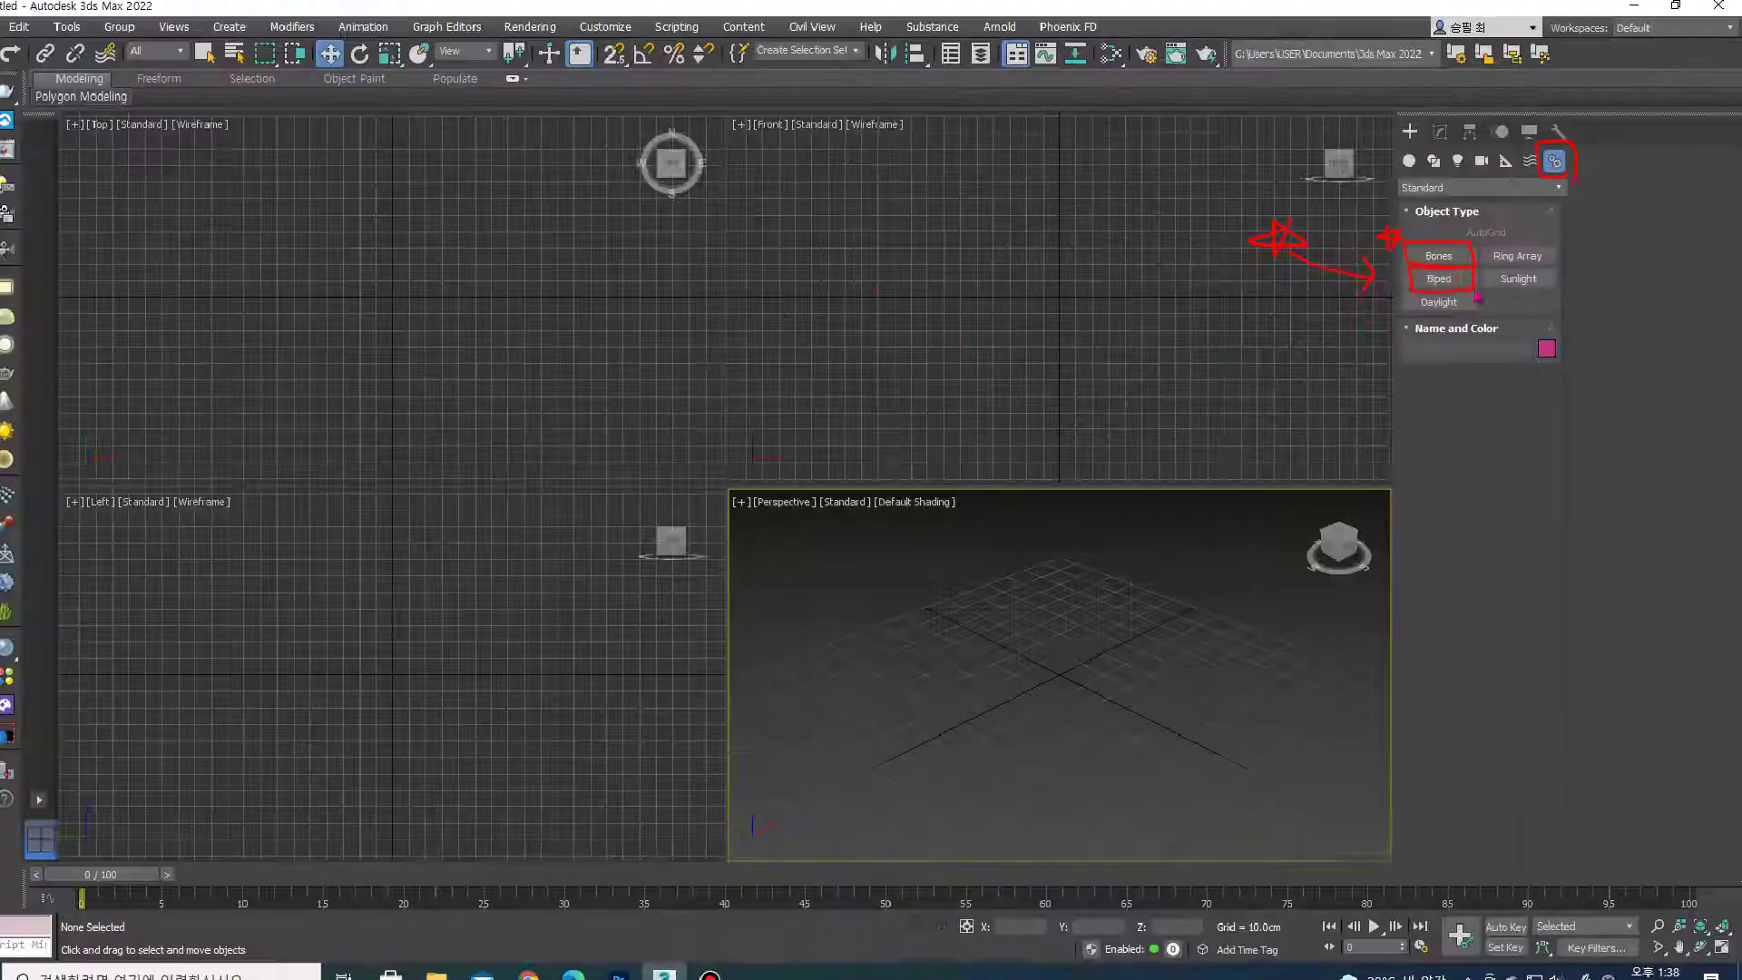
left_click(1311, 381)
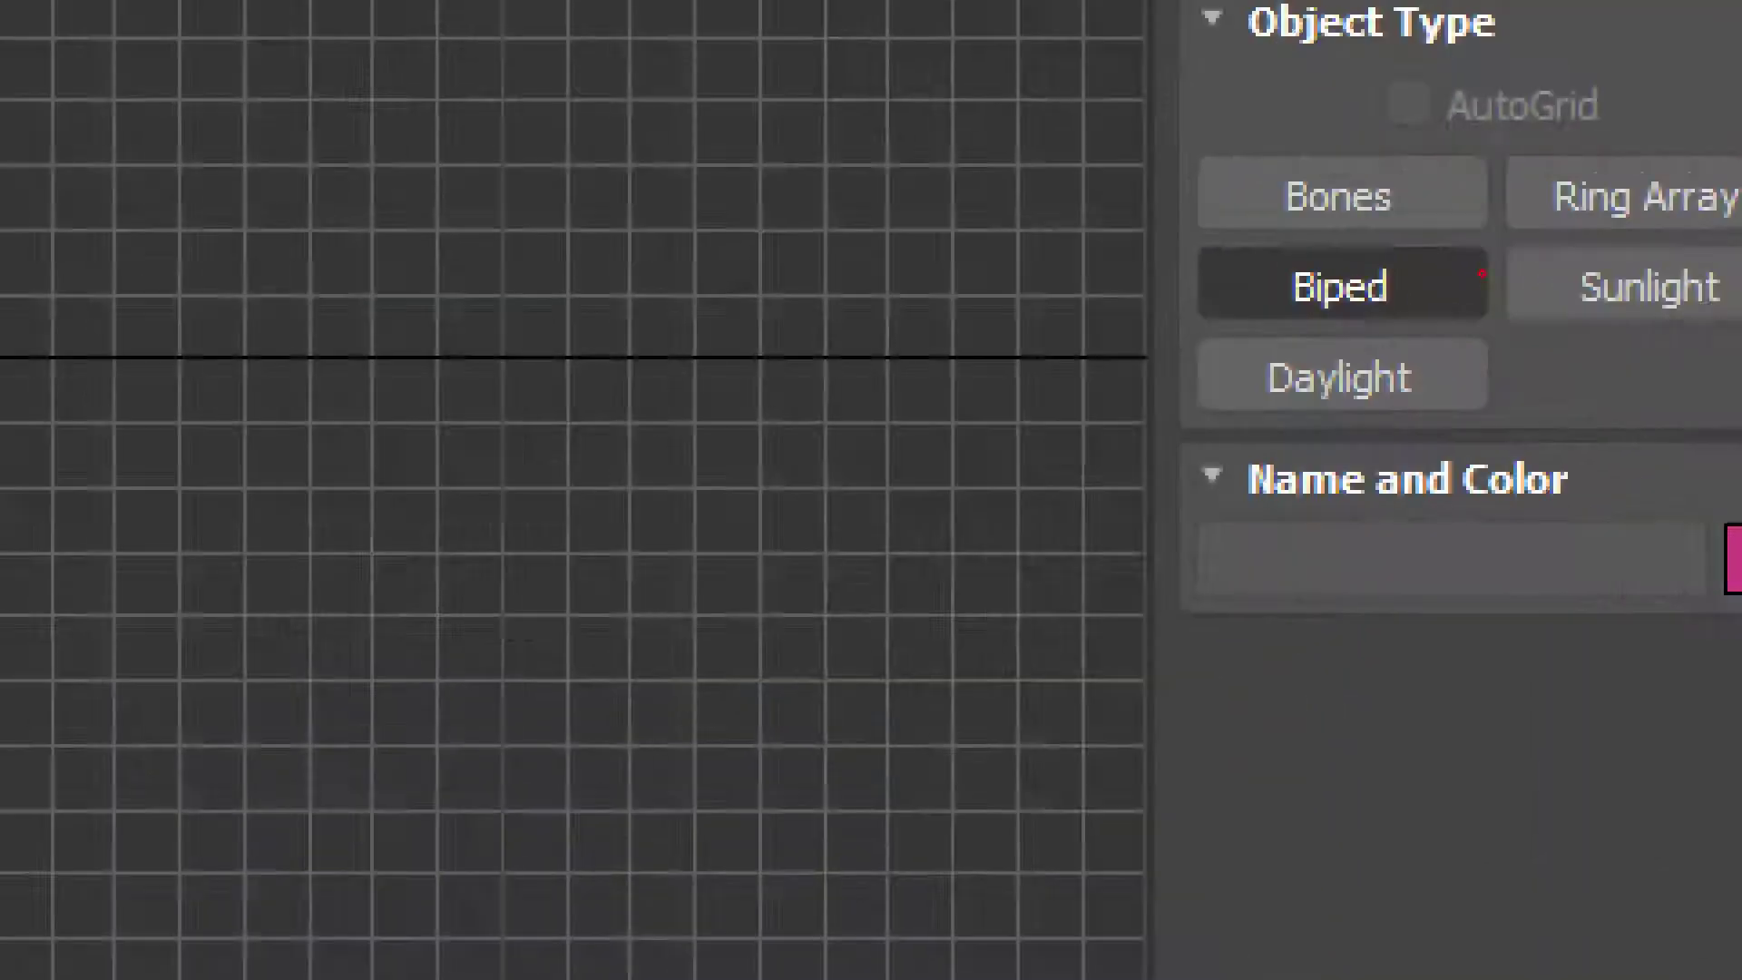
left_click_drag(1201, 316, 1465, 272)
key("Escape")
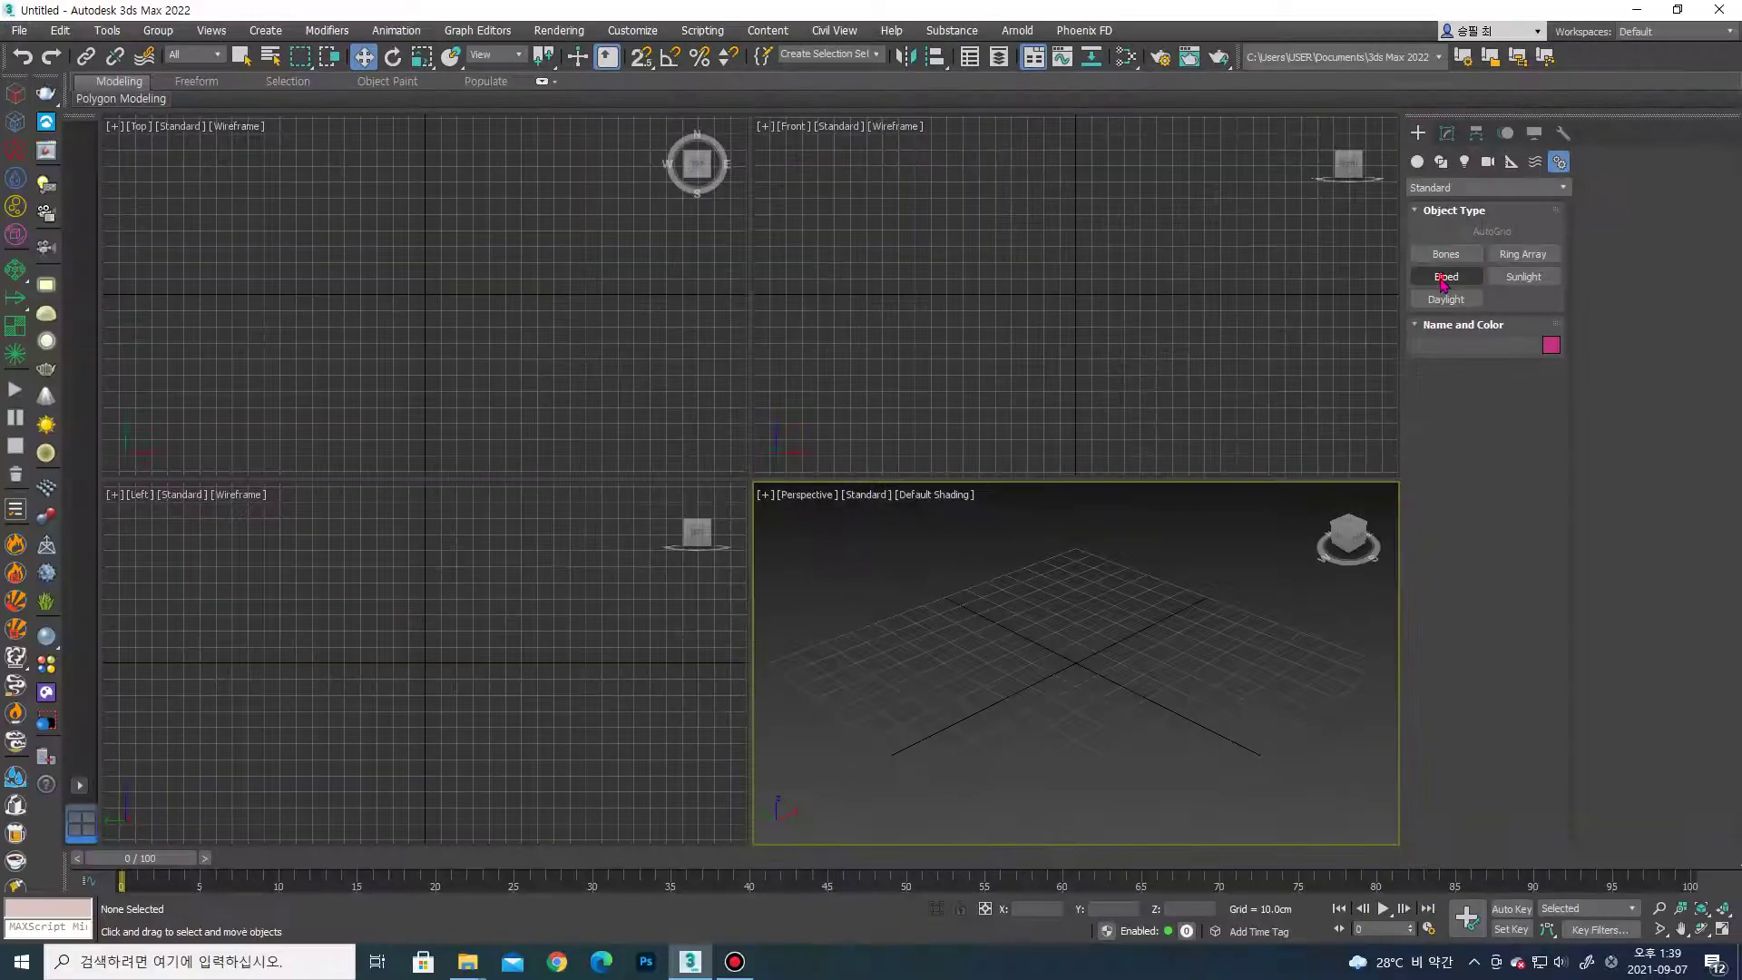
left_click(1445, 279)
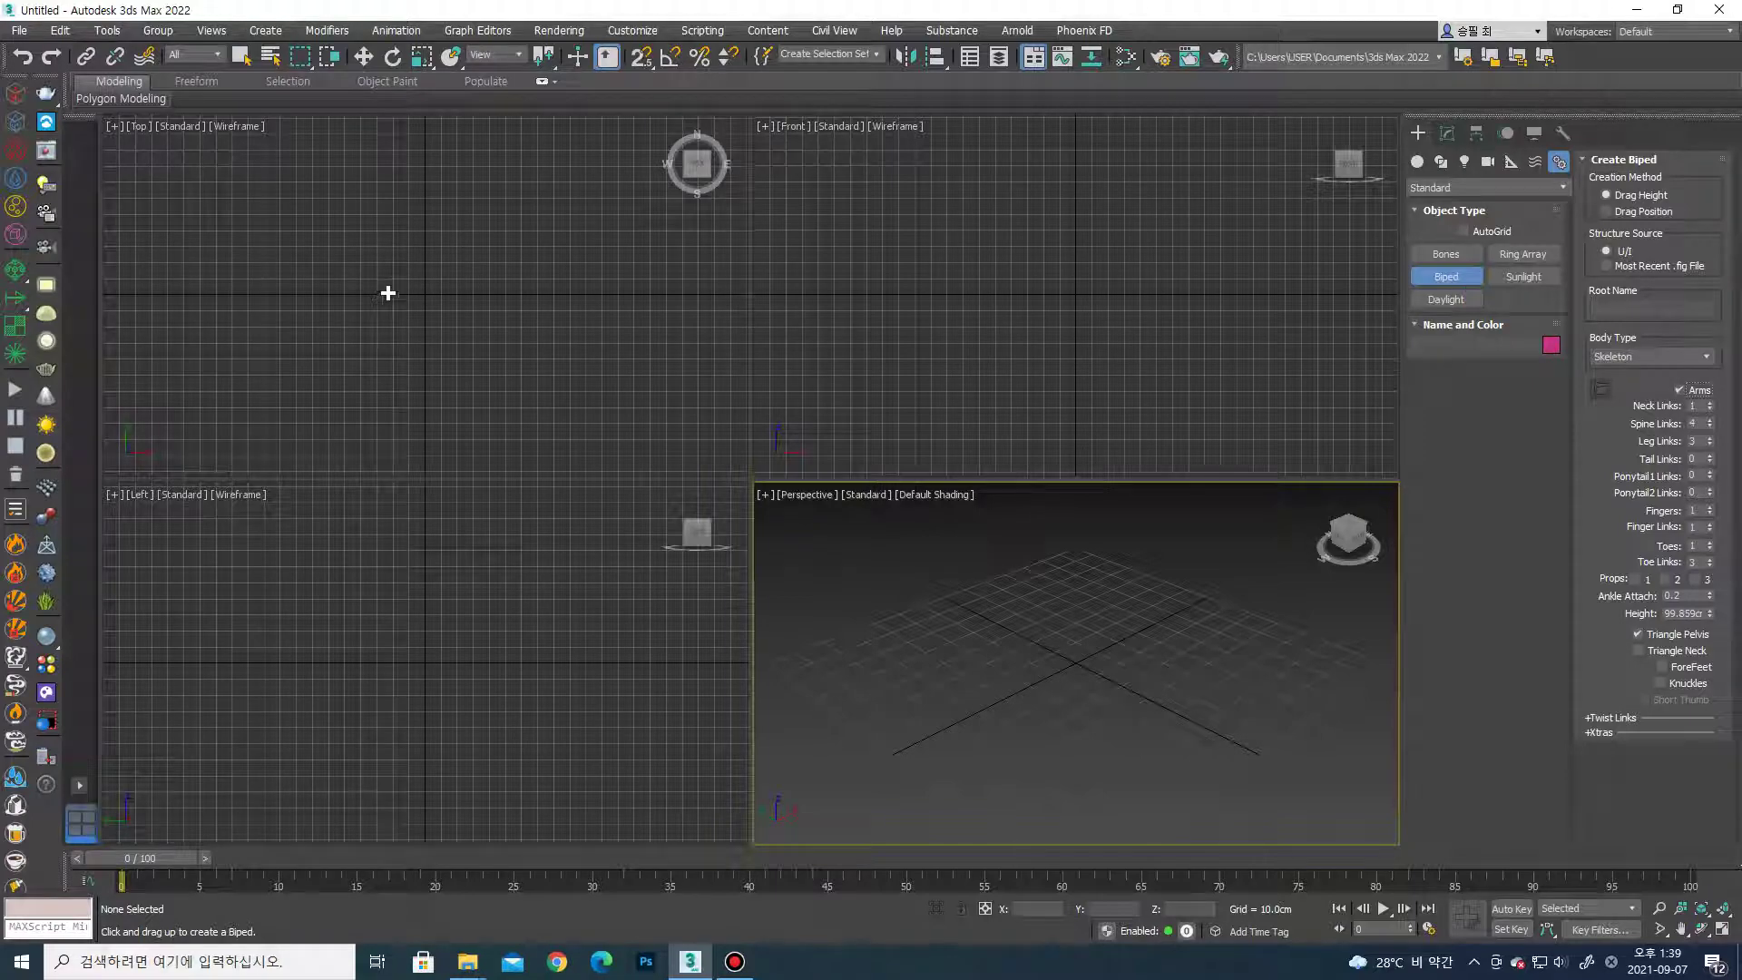
Create test bipeds in the Top, Front and Left viewports.
left_click_drag(387, 293, 474, 393)
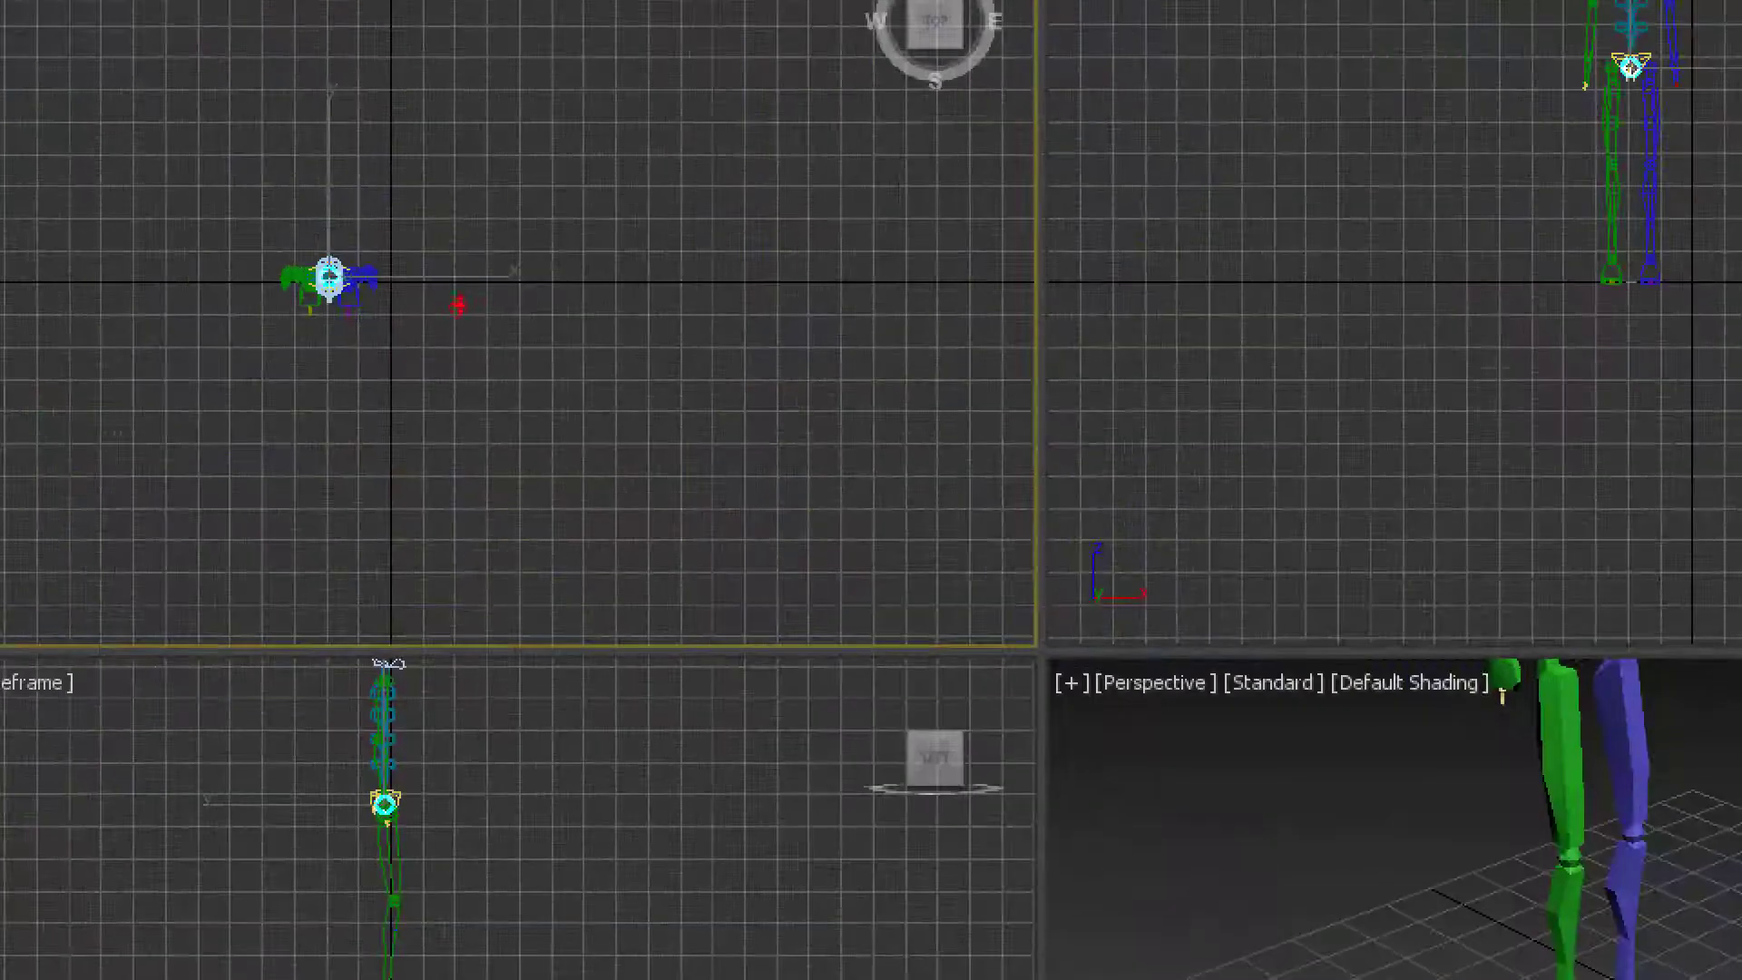
mouse_move(487, 272)
left_mouse_down()
mouse_move(491, 336)
mouse_move(550, 329)
left_mouse_up()
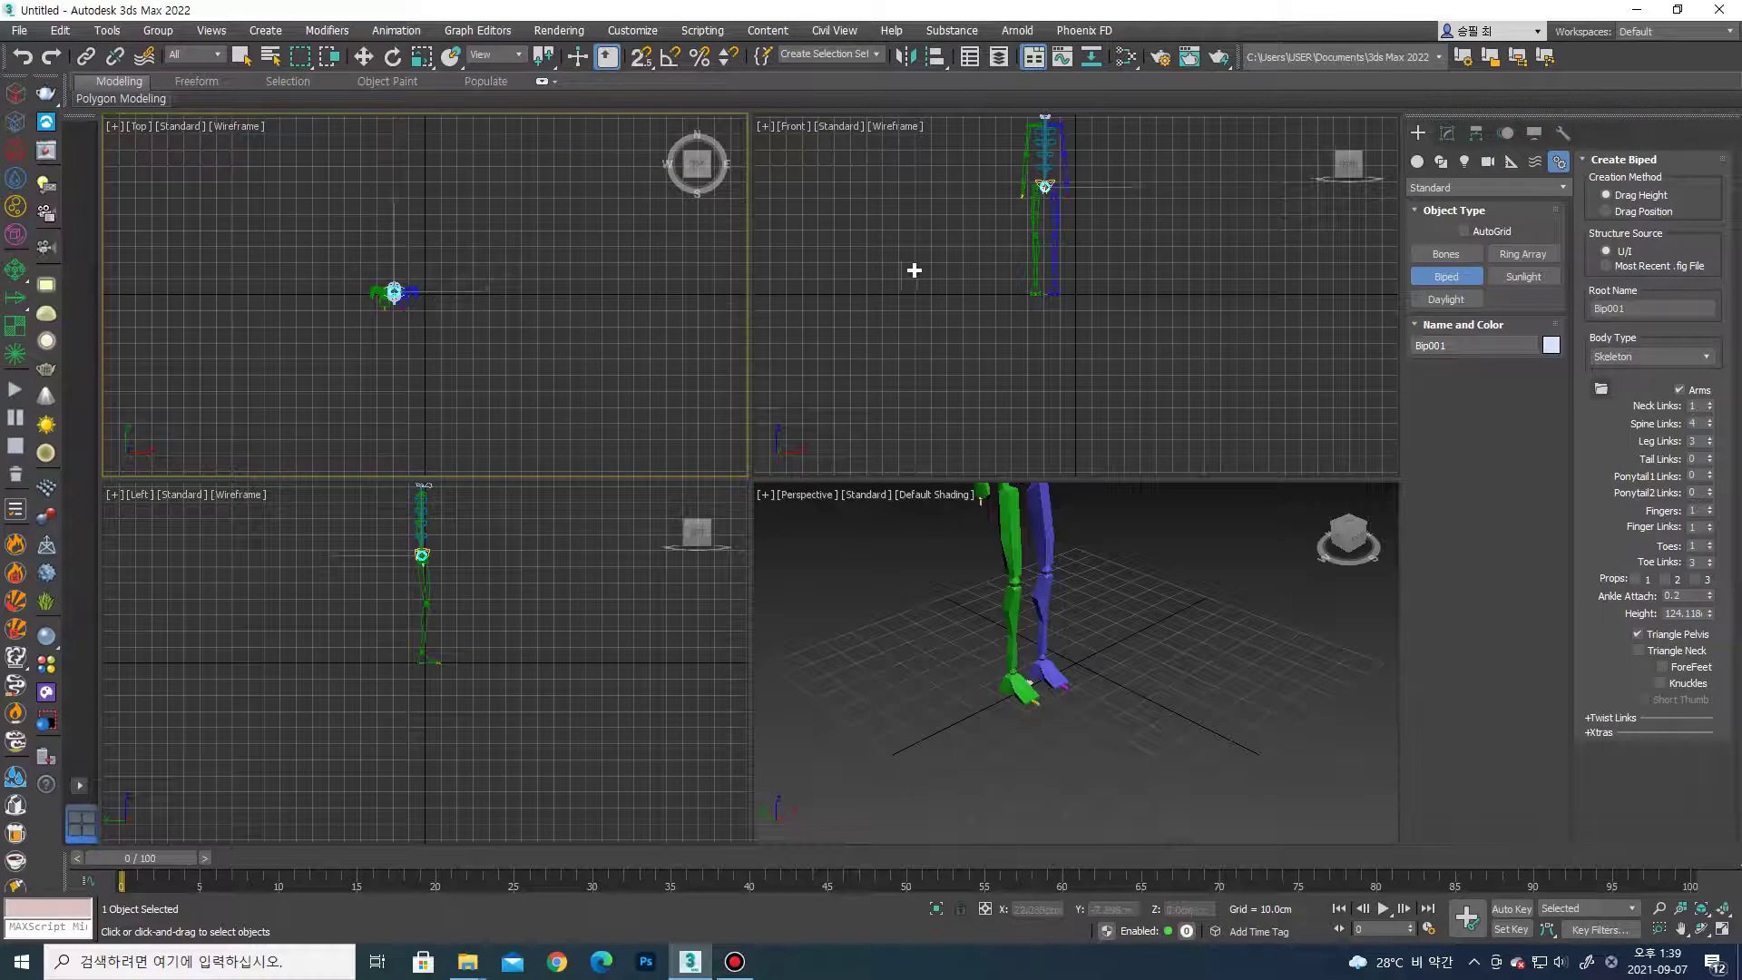
middle_click_drag(914, 272, 914, 354)
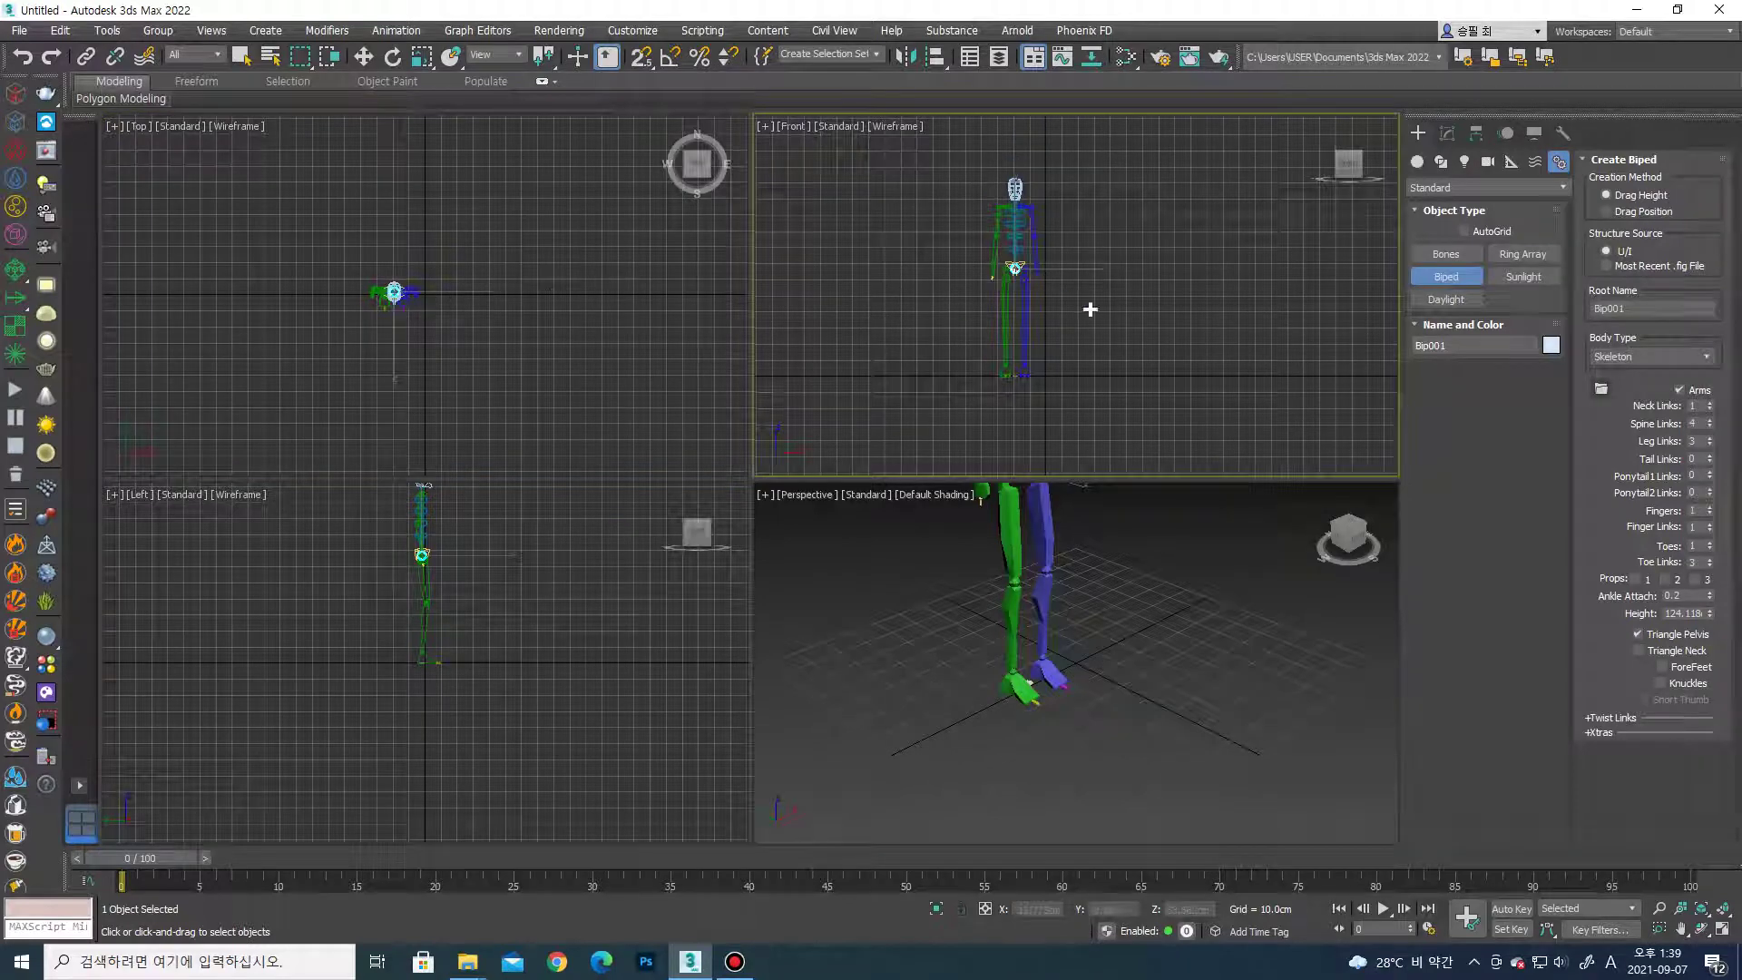
left_click_drag(1117, 365, 1100, 603)
middle_click_drag(577, 677, 522, 727)
mouse_move(522, 727)
left_mouse_down()
mouse_move(603, 798)
mouse_move(611, 669)
left_mouse_up()
middle_click_drag(611, 669, 534, 766)
Create a fourth test biped in the Perspective viewport.
scroll(1129, 725, "down", 3)
left_click_drag(1071, 740, 1101, 692)
scroll(1077, 719, "down", 3)
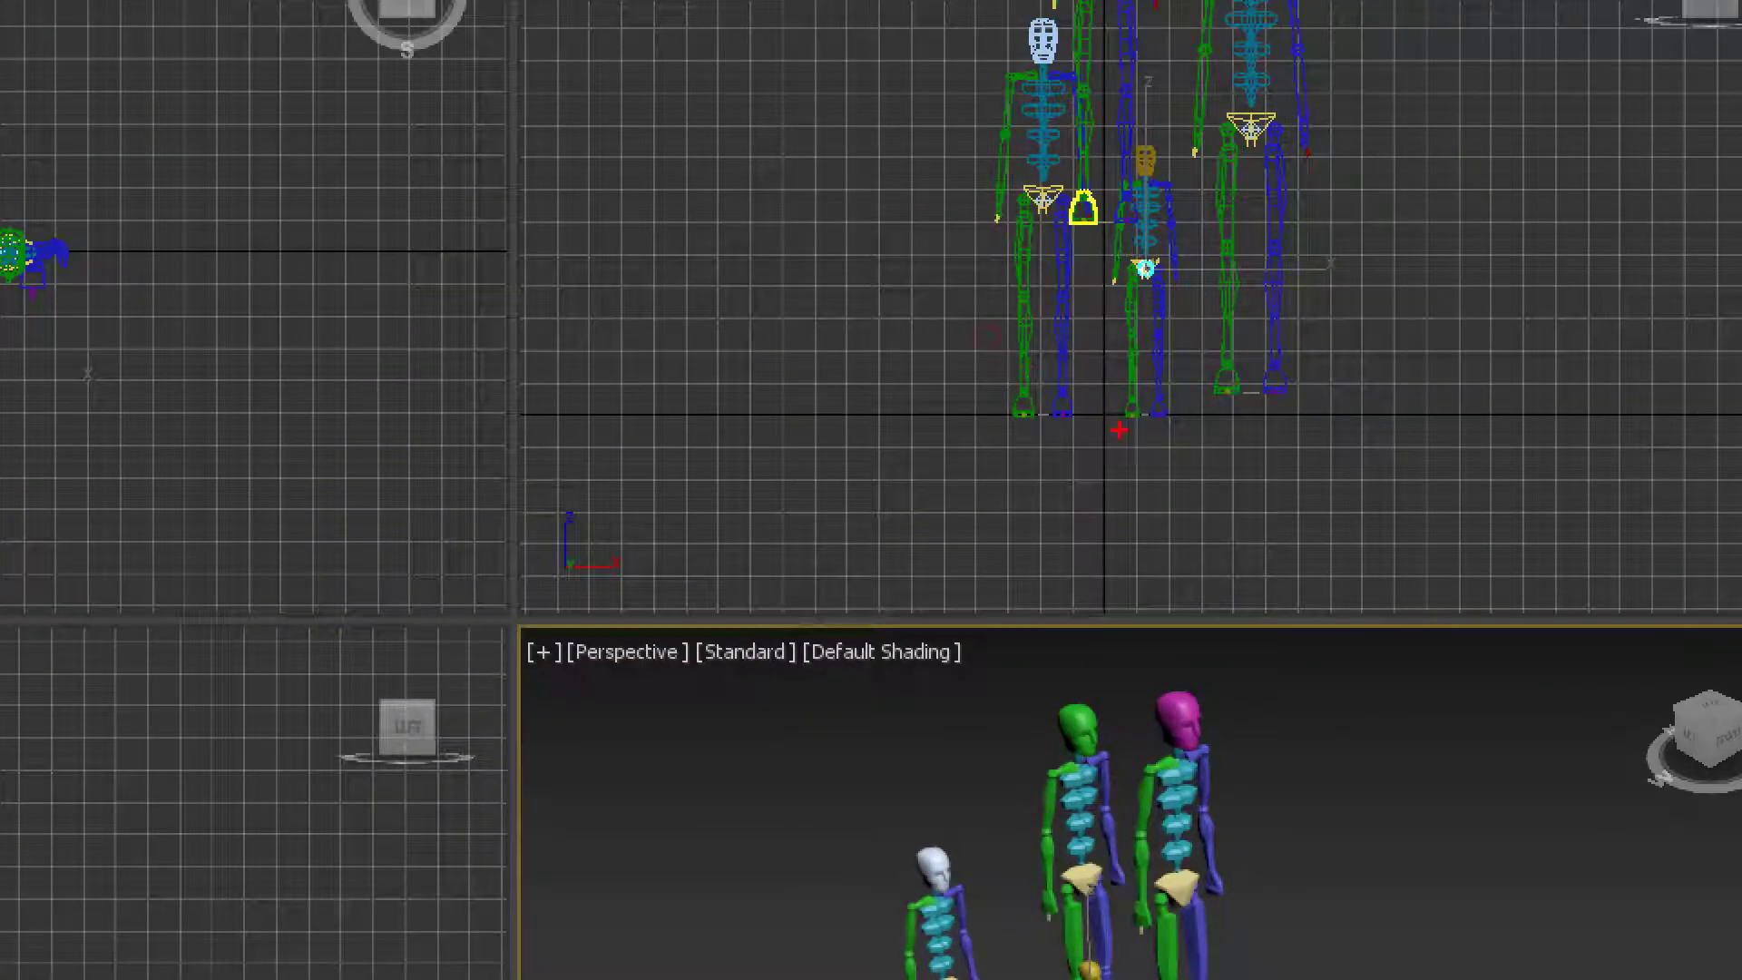
left_click_drag(1125, 410, 1320, 400)
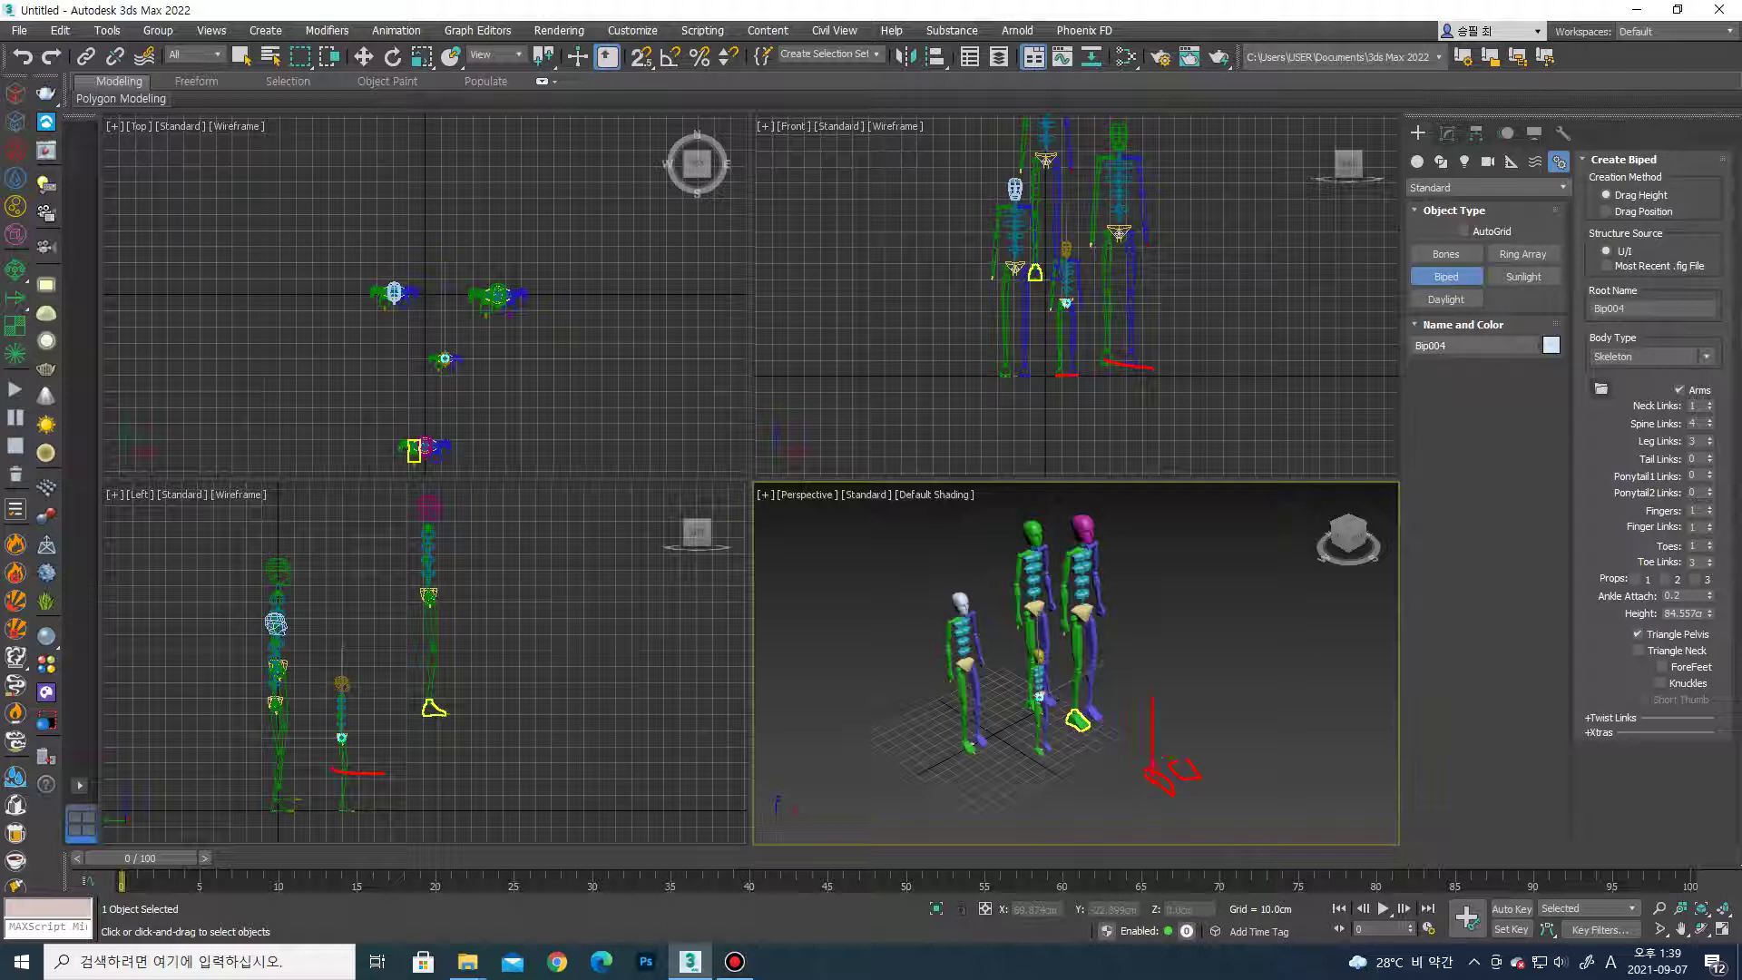
mouse_move(1143, 653)
left_mouse_down()
mouse_move(1187, 643)
mouse_move(1184, 579)
mouse_move(1184, 601)
left_mouse_up()
mouse_move(1180, 535)
left_mouse_down()
mouse_move(1225, 620)
mouse_move(1182, 510)
left_mouse_up()
key("Escape")
Exit biped creation, region-select all the test bipeds and delete them.
right_click(687, 433)
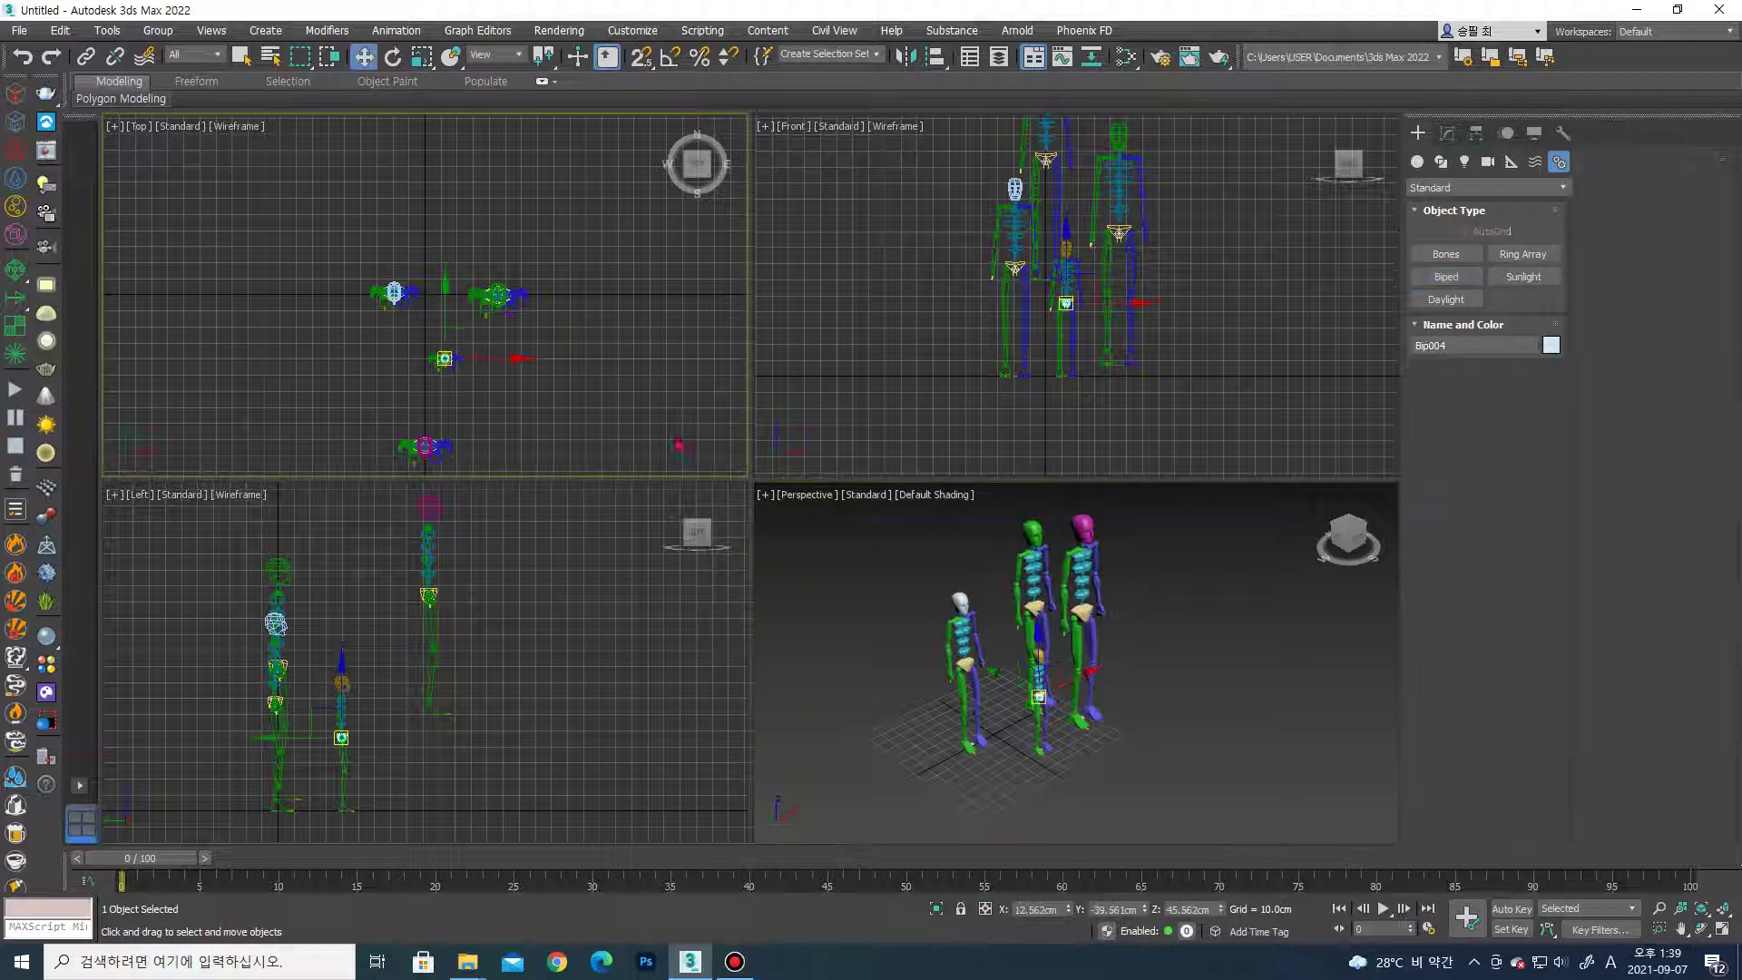
left_click_drag(585, 423, 581, 427)
key("Delete")
left_click(1446, 276)
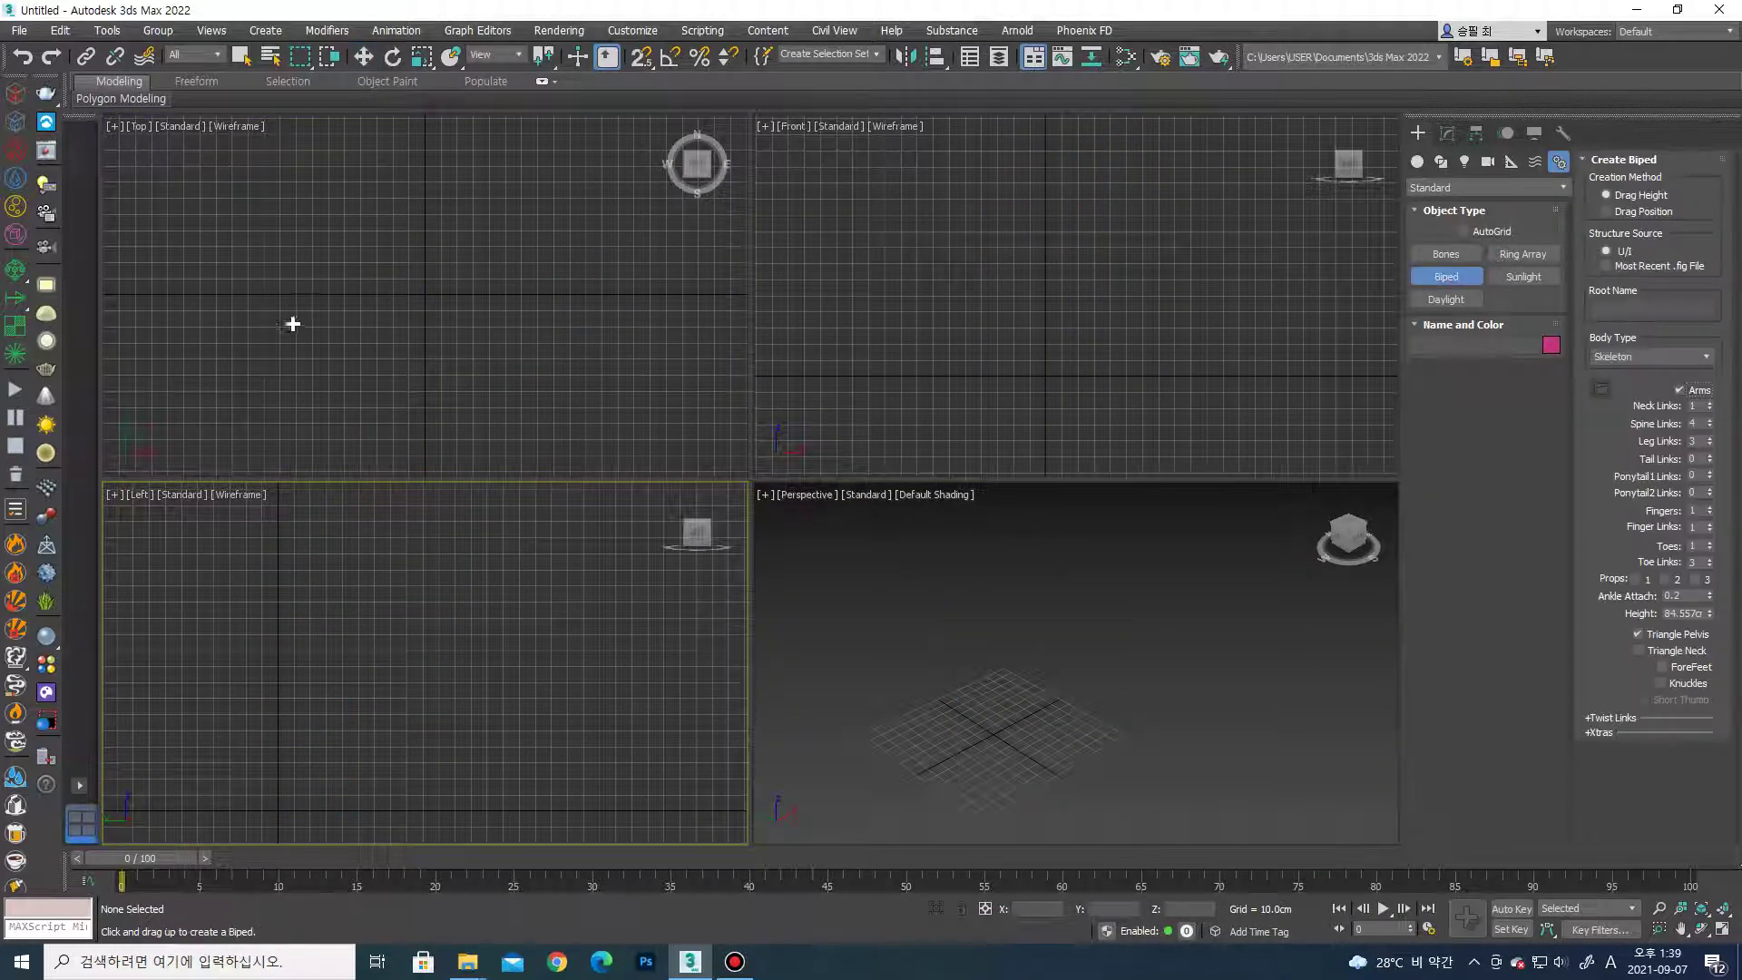
Drag out Bip001, about 146 cm tall, at the scene origin and leave creation mode.
left_click_drag(428, 305, 529, 522)
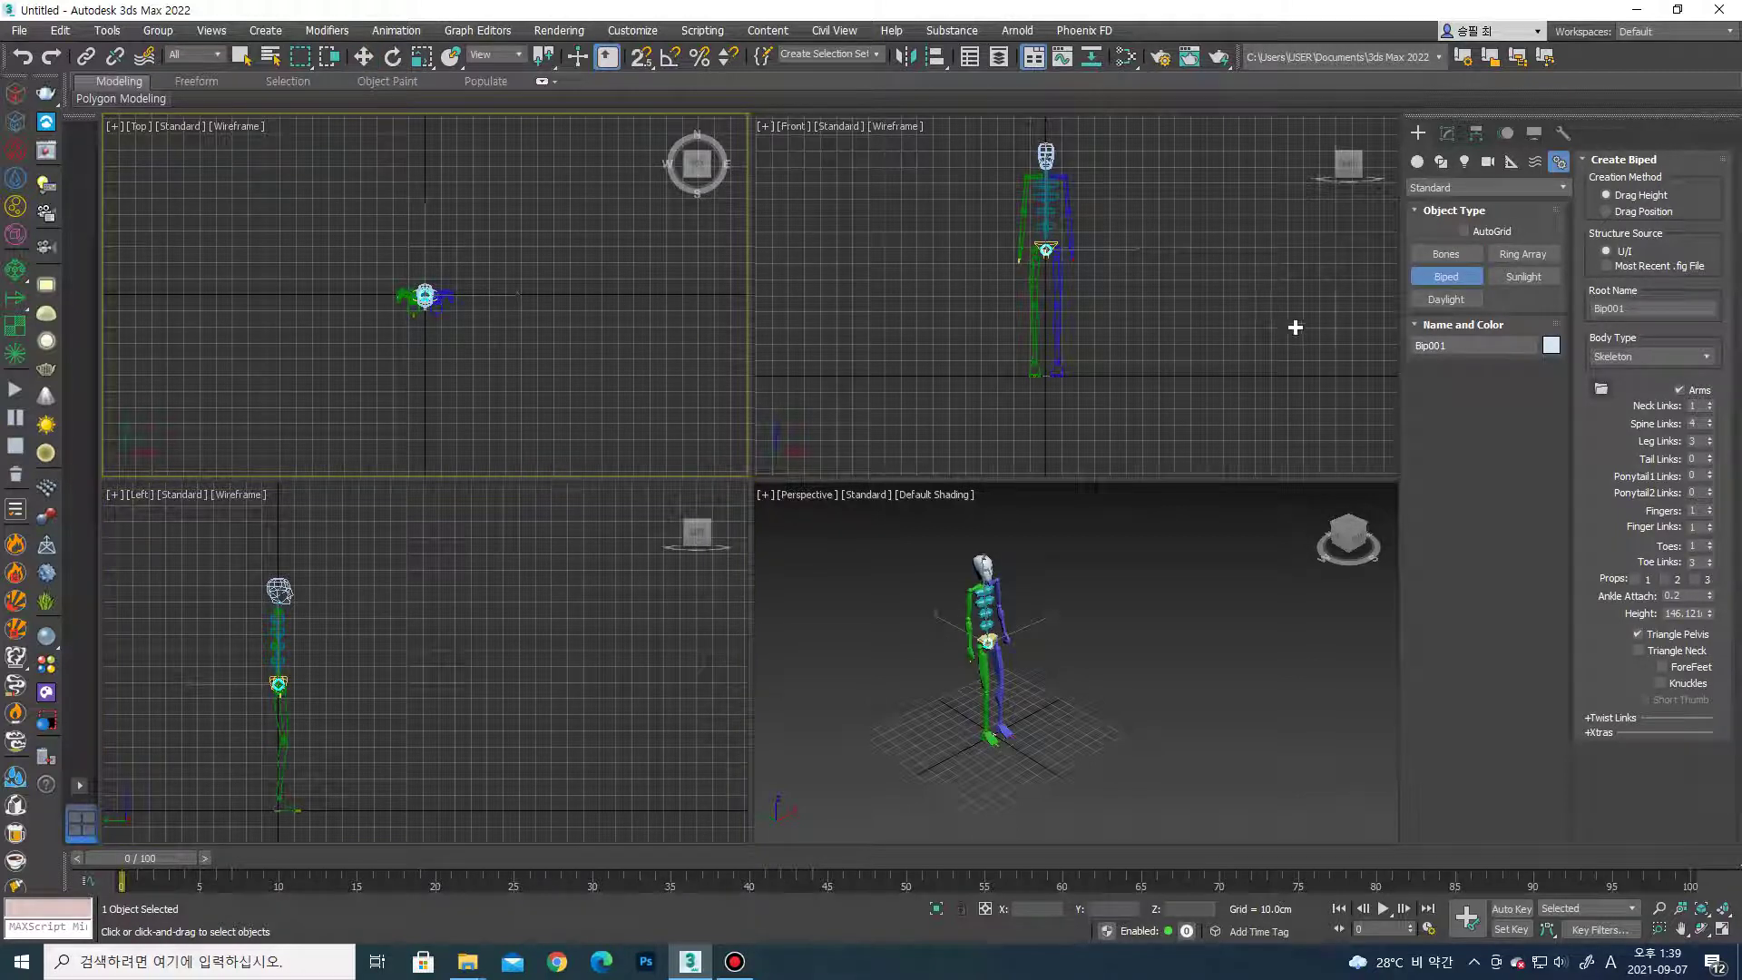
left_click(1470, 276)
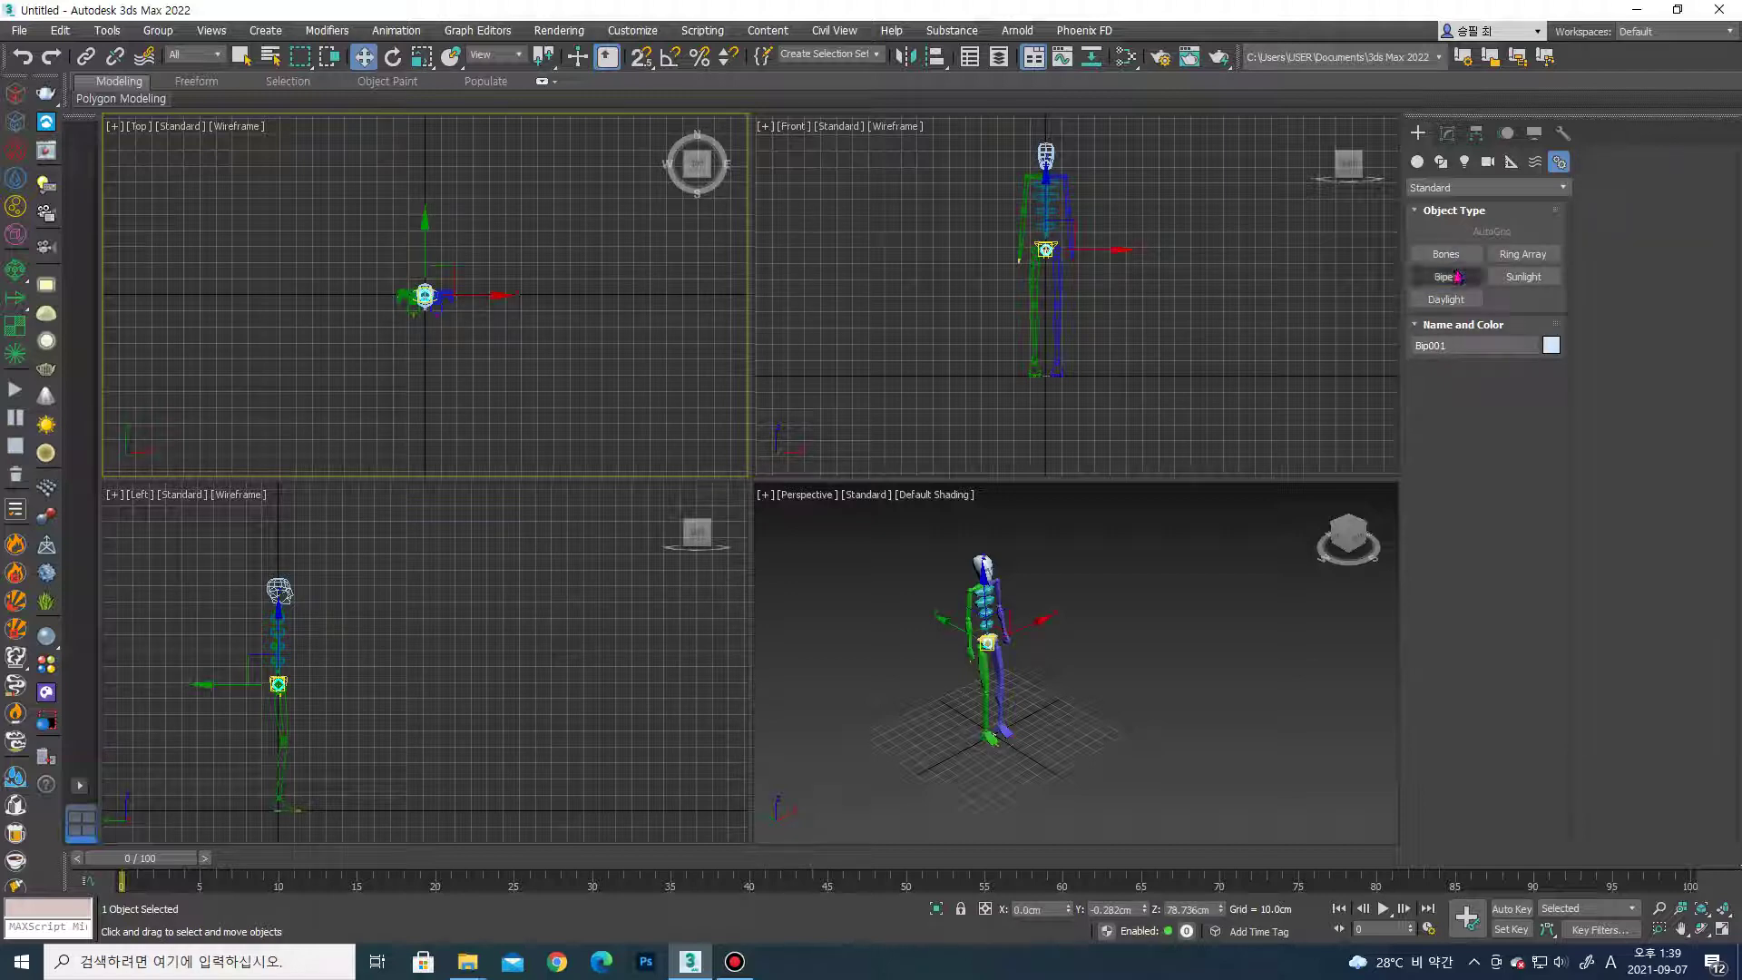
key("e")
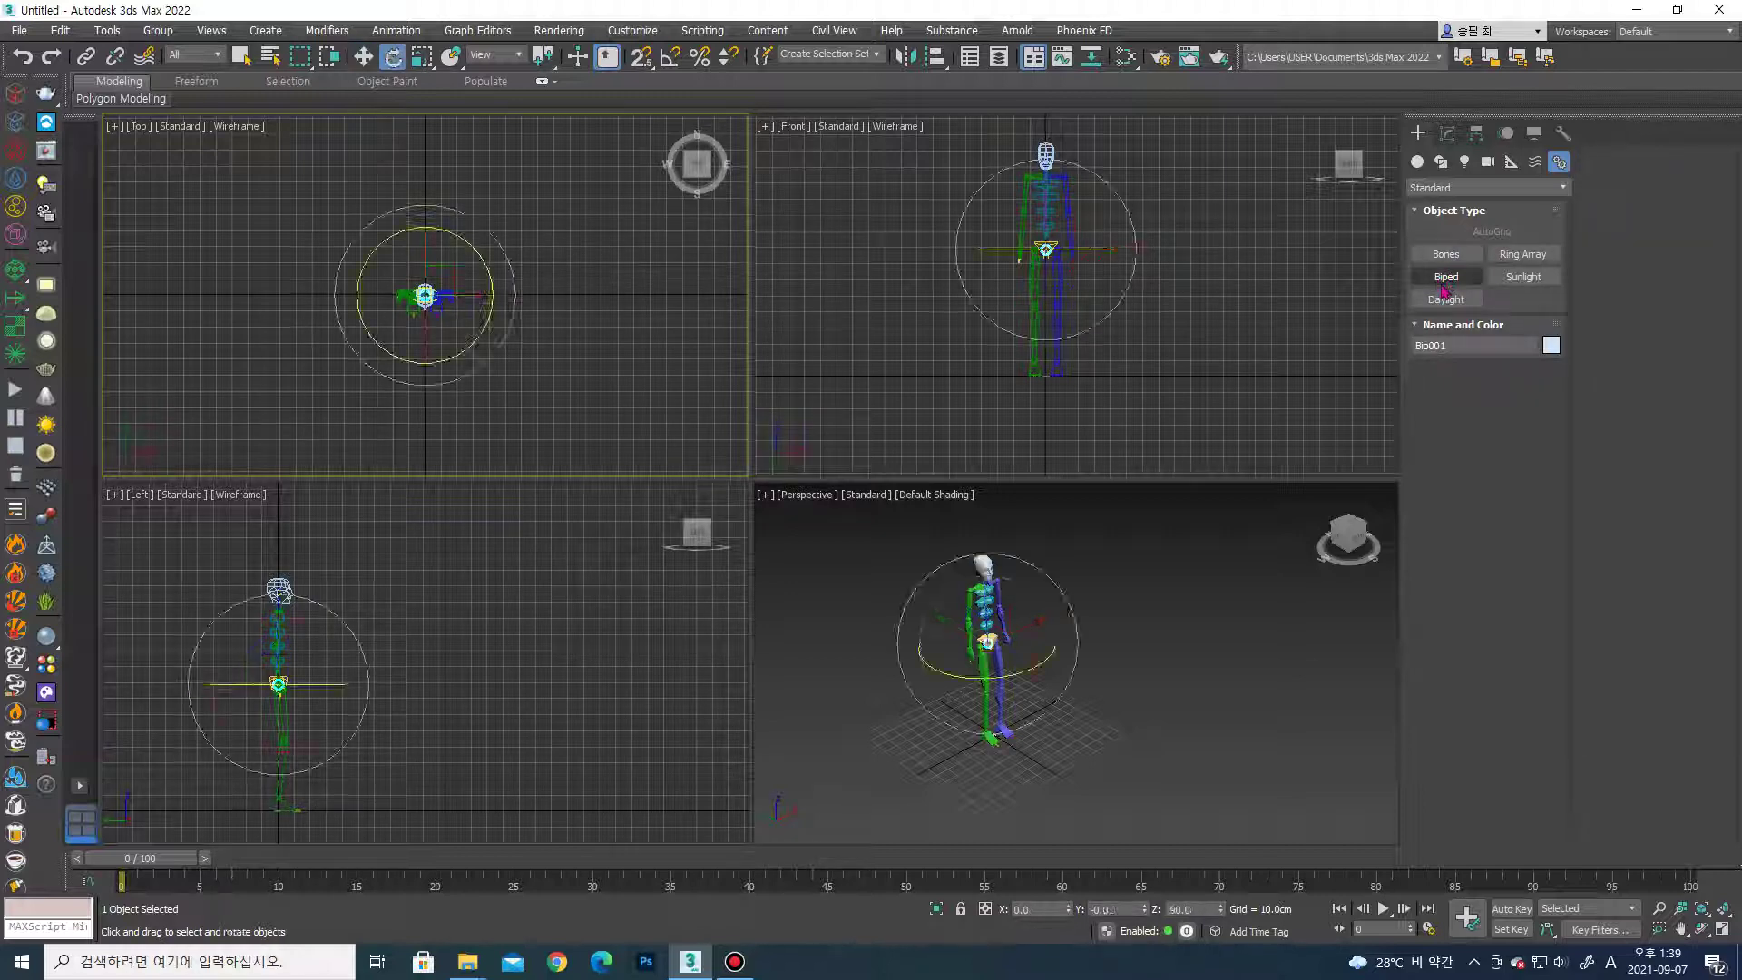
key("w")
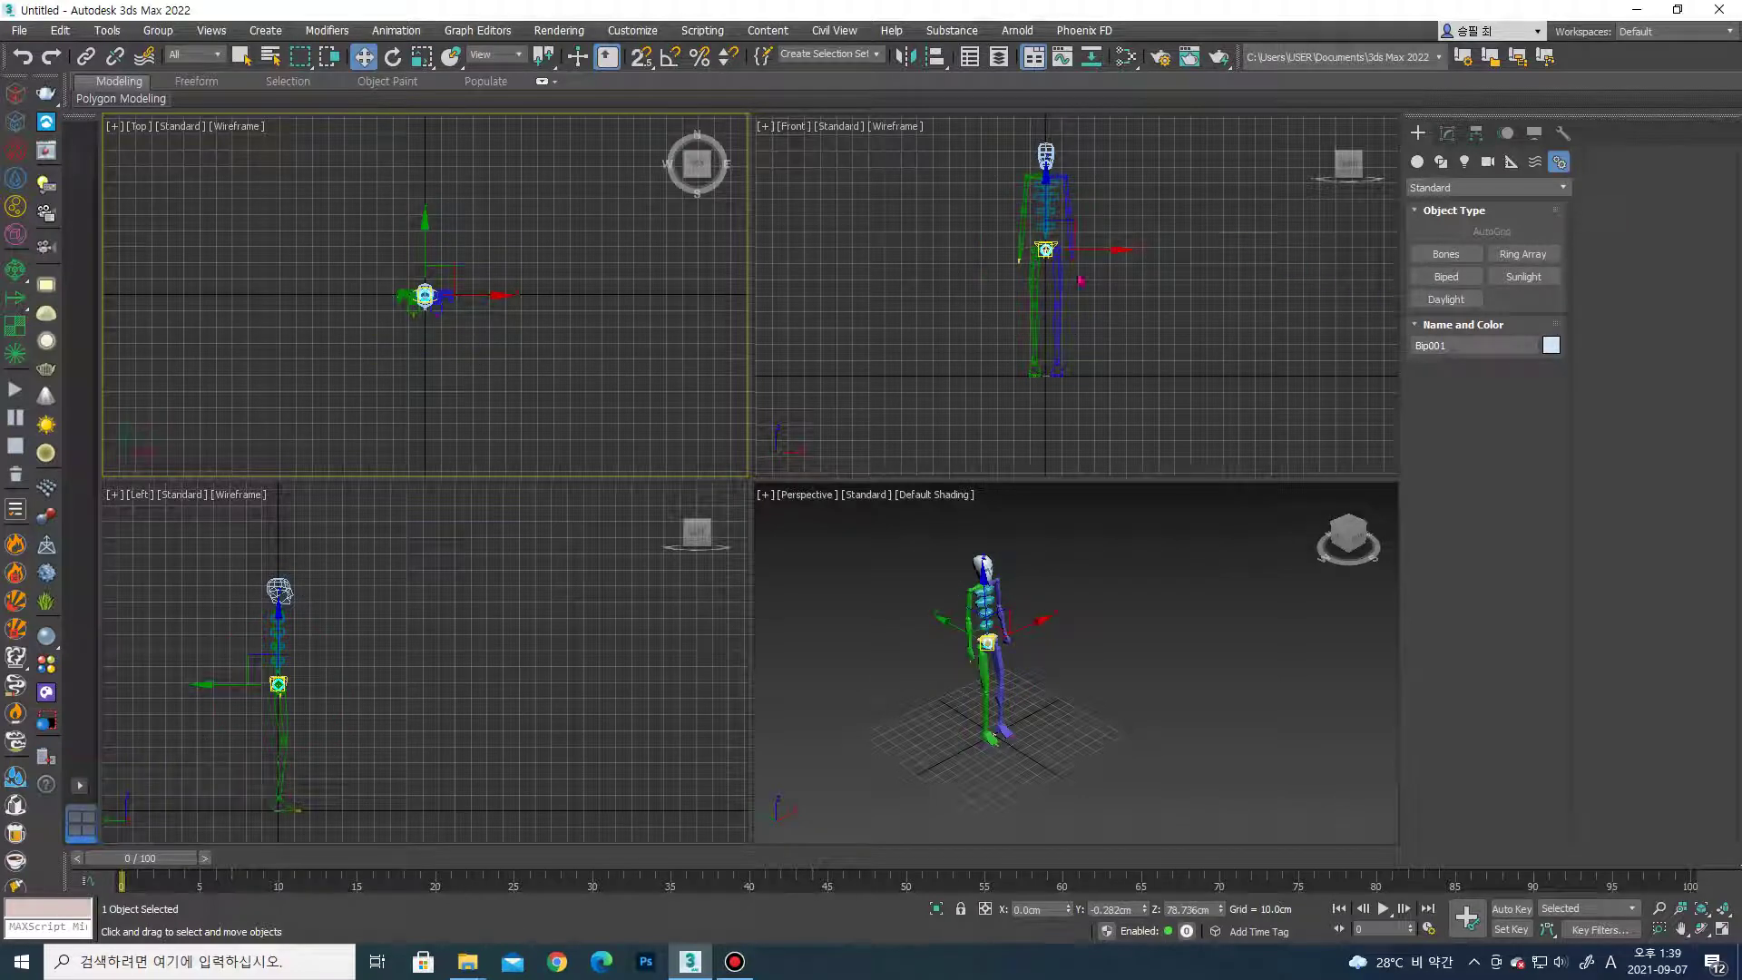
middle_click_drag(1103, 306, 1098, 303)
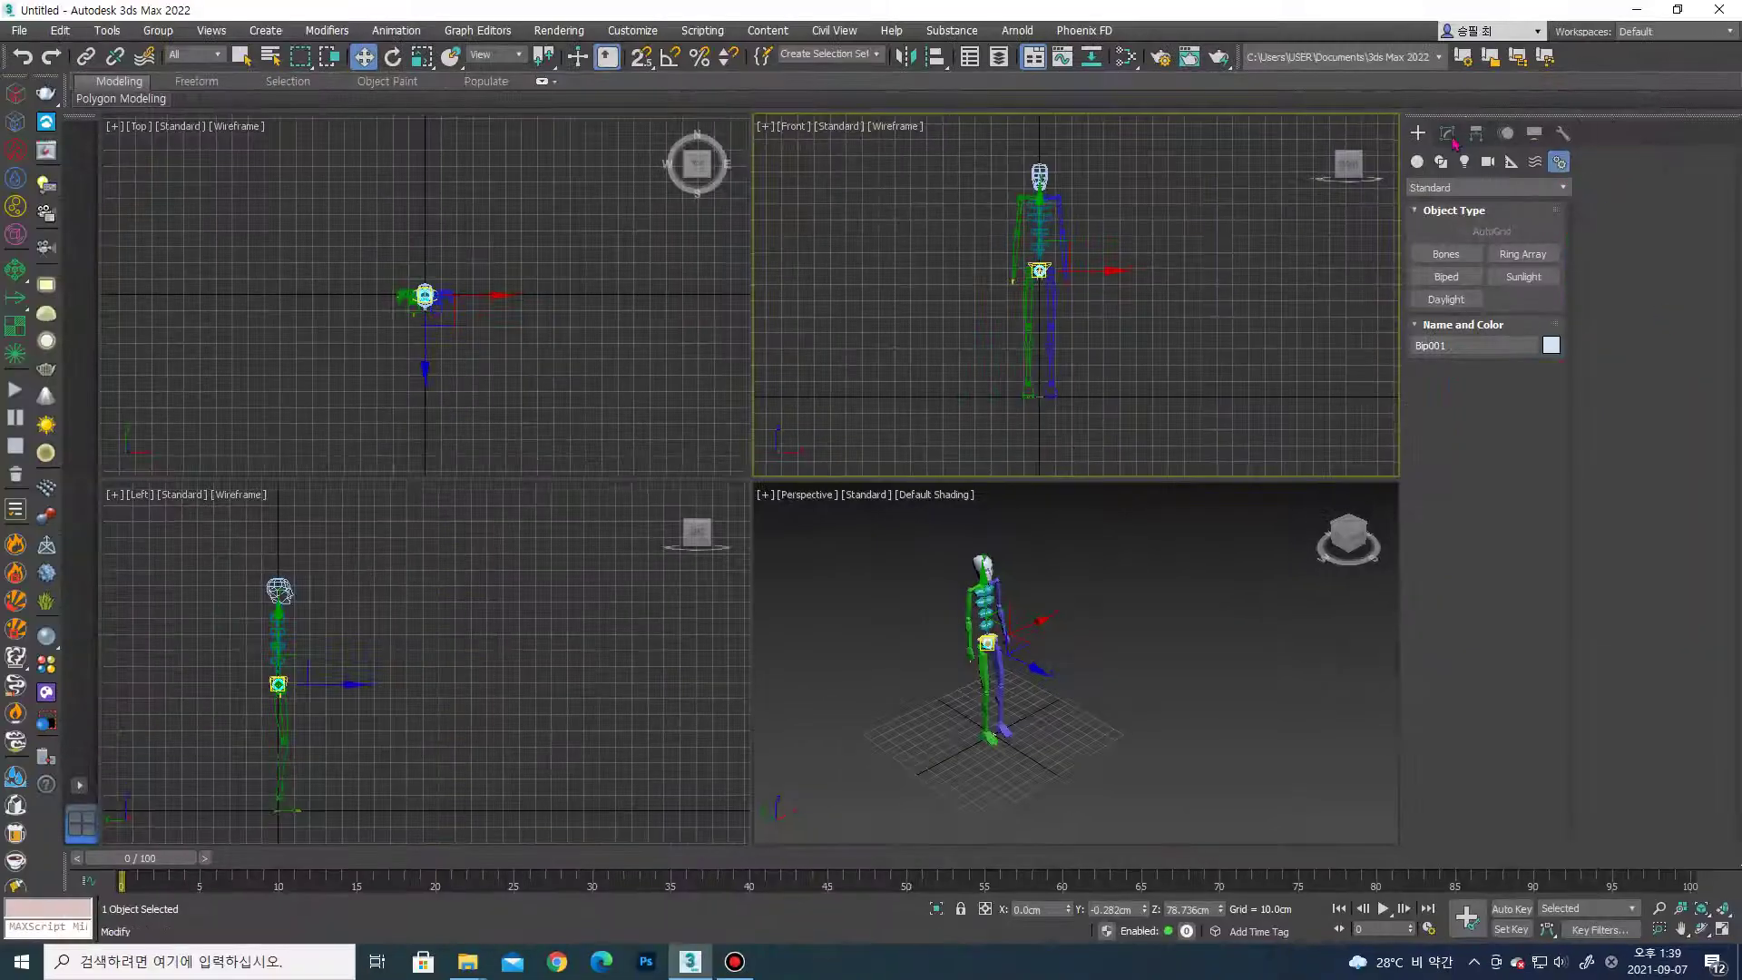
Turn on Figure Mode for Bip001 in the Motion panel and show its Structure rollout.
left_click(1449, 134)
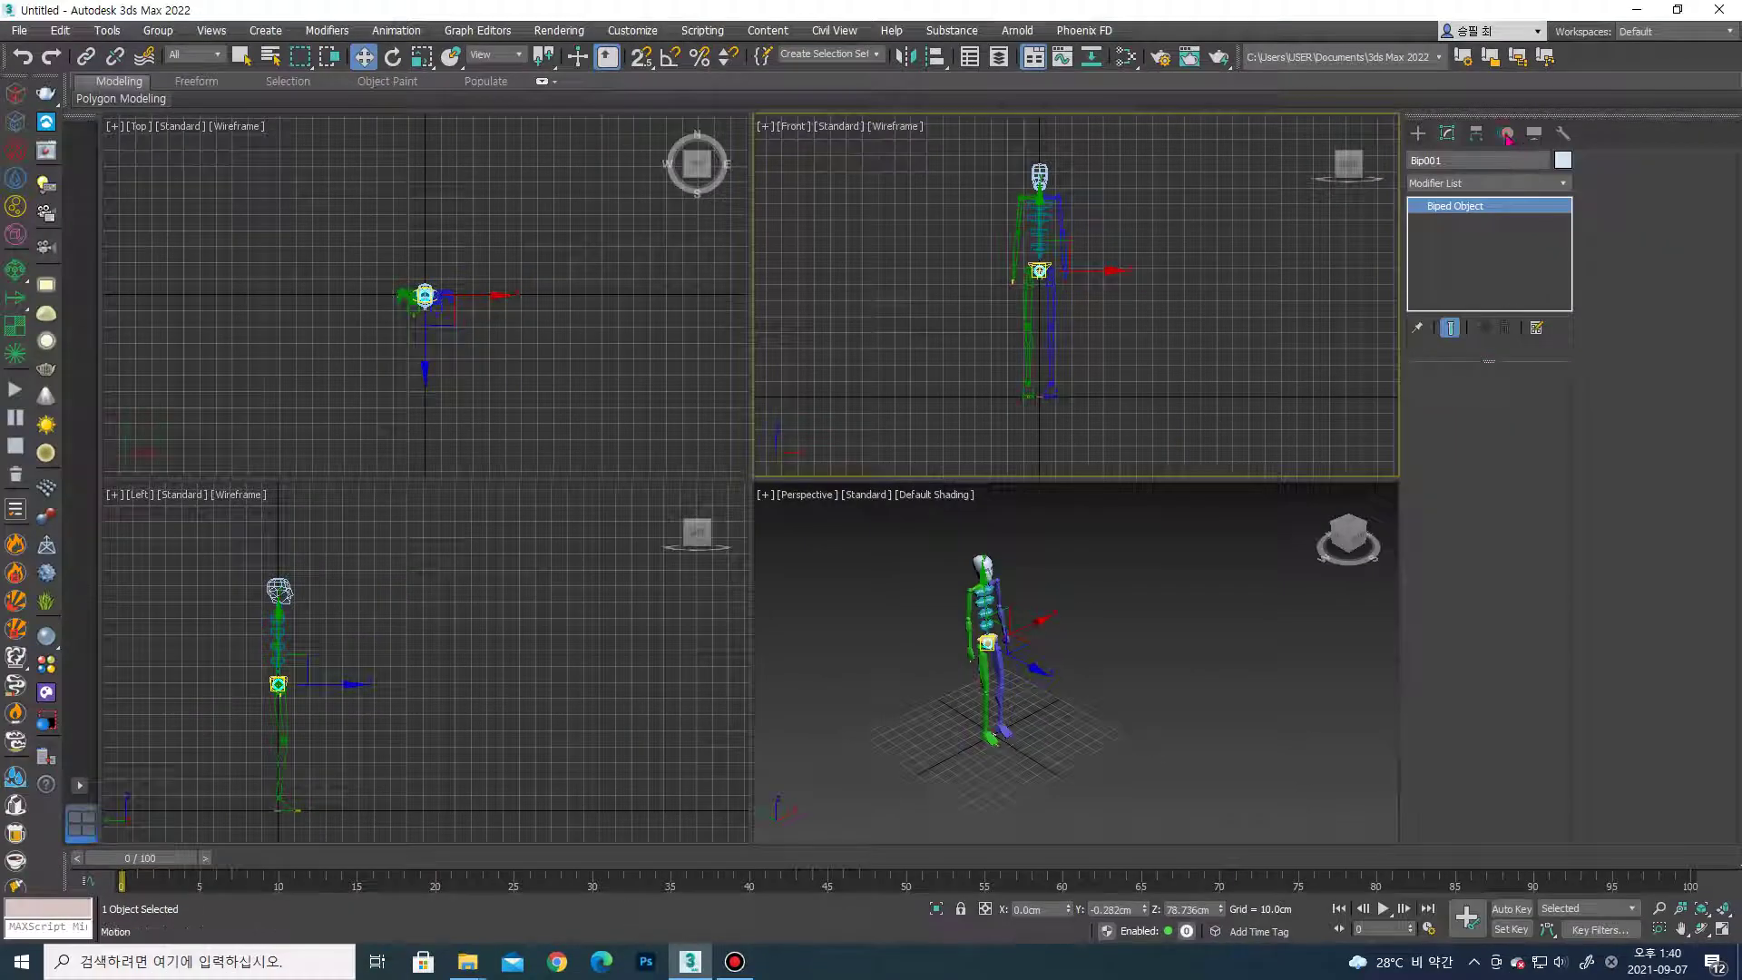
left_click(1506, 135)
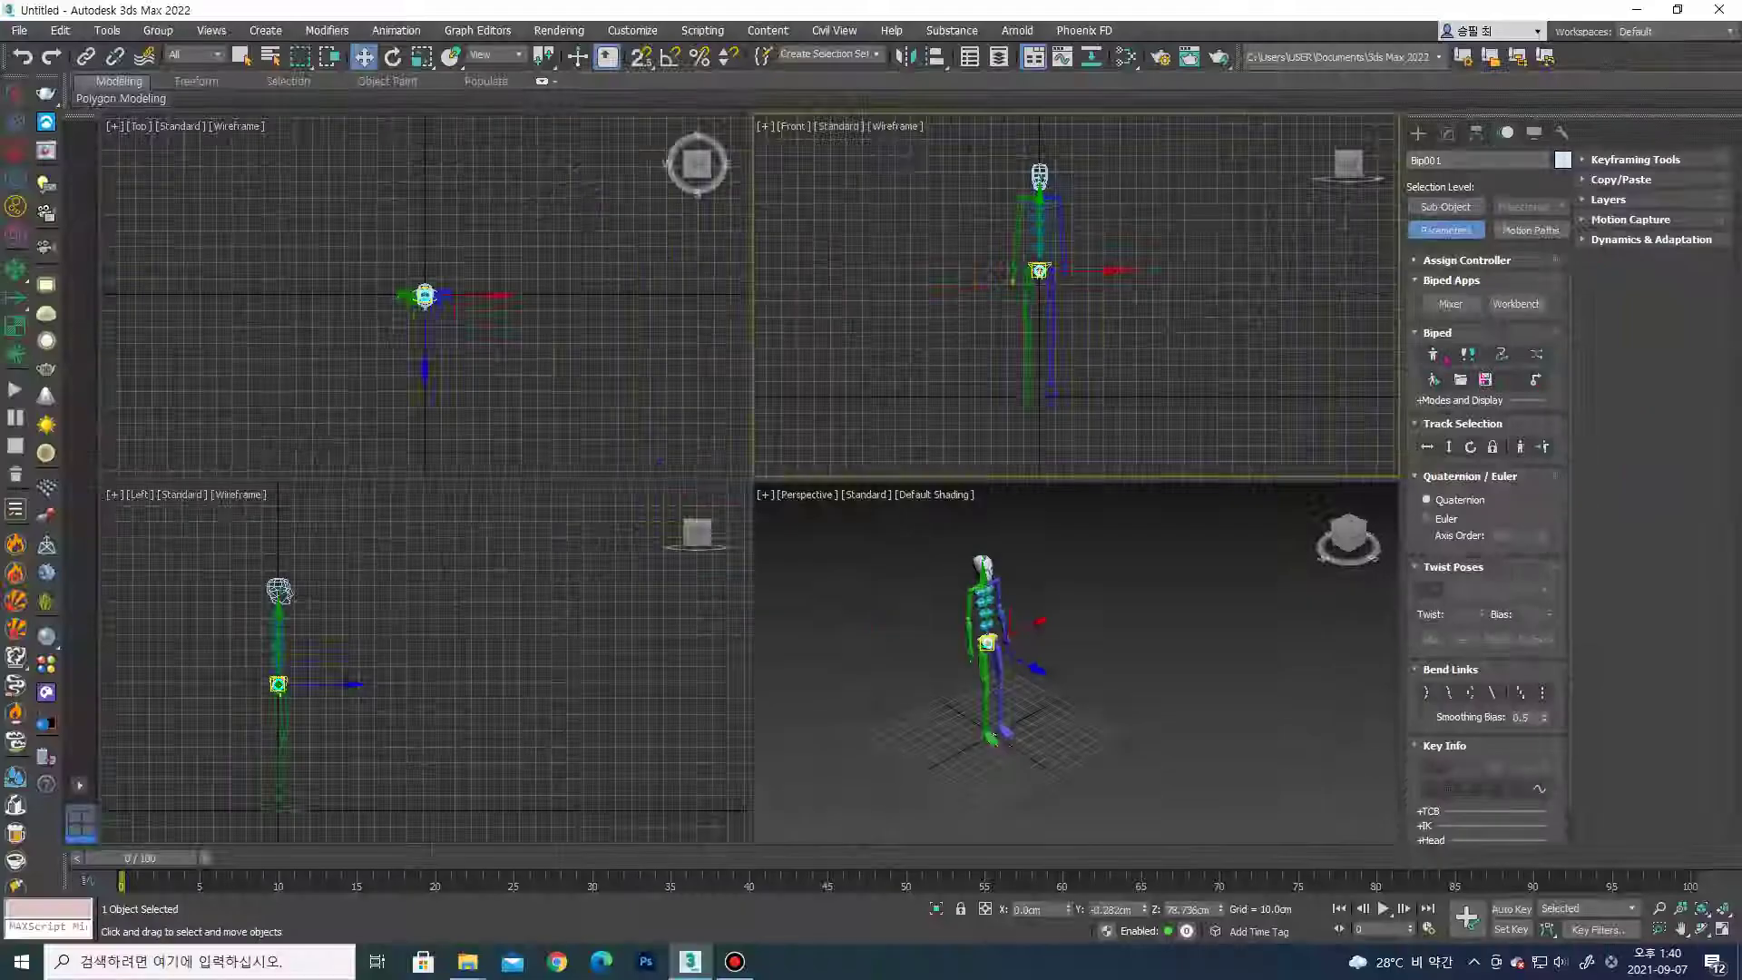
left_click(1436, 354)
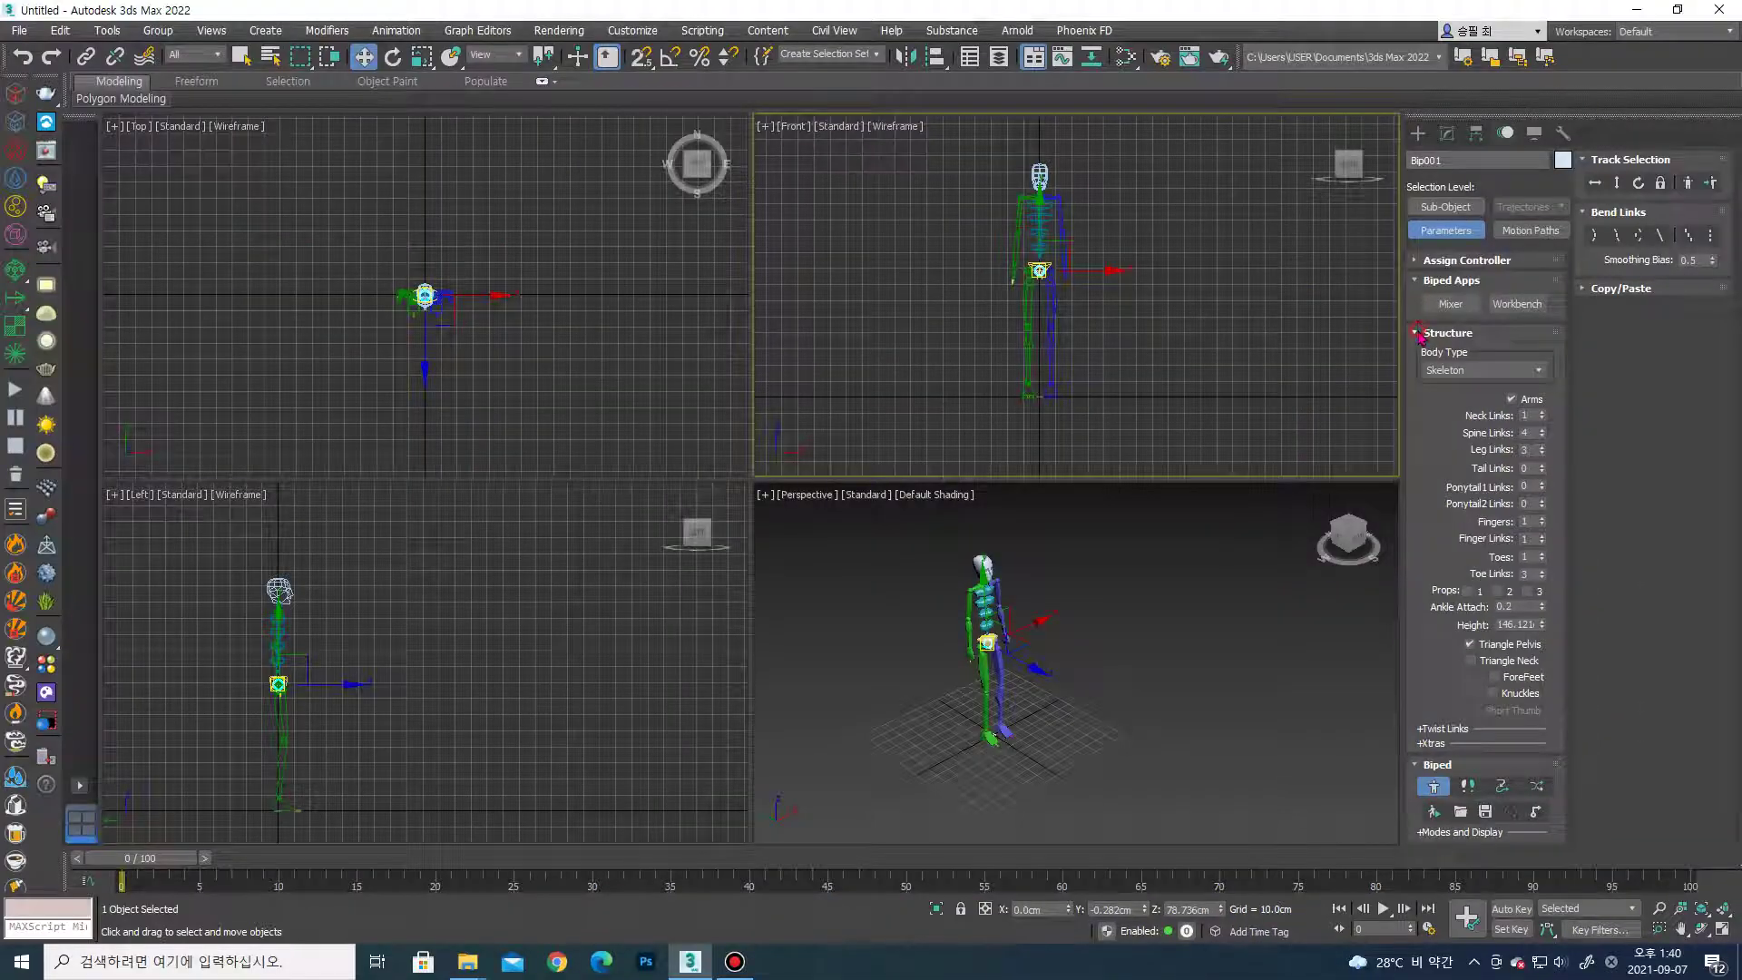
left_click(1417, 333)
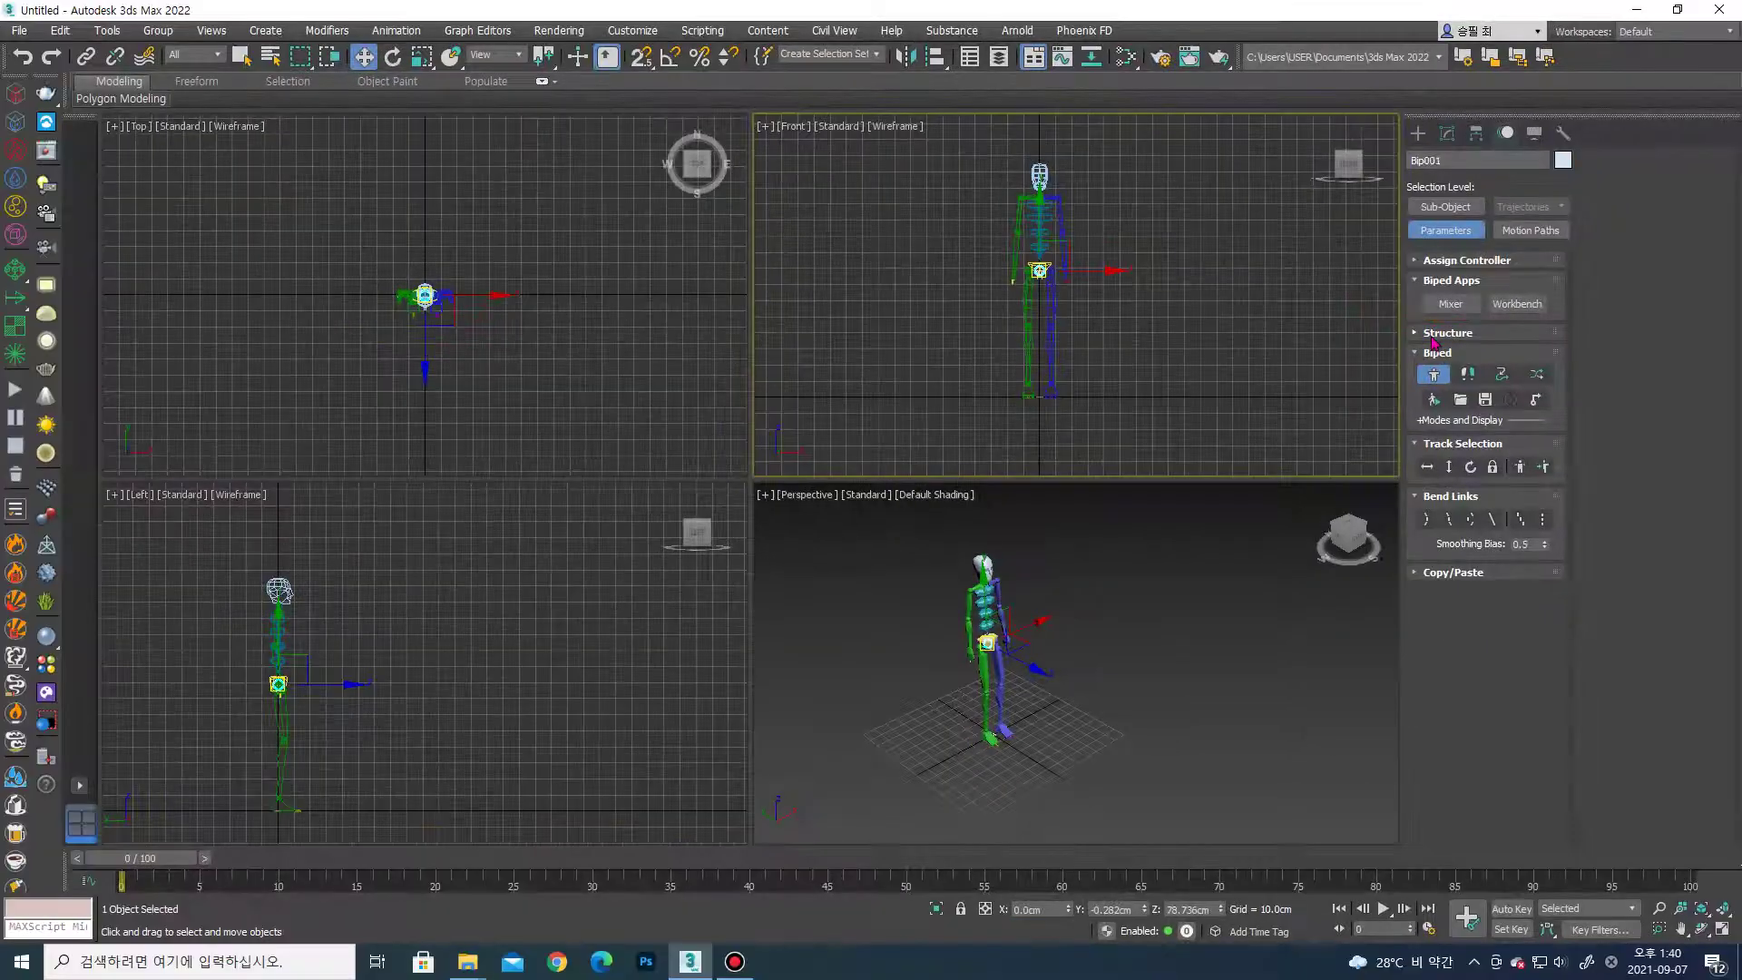
left_click(1427, 334)
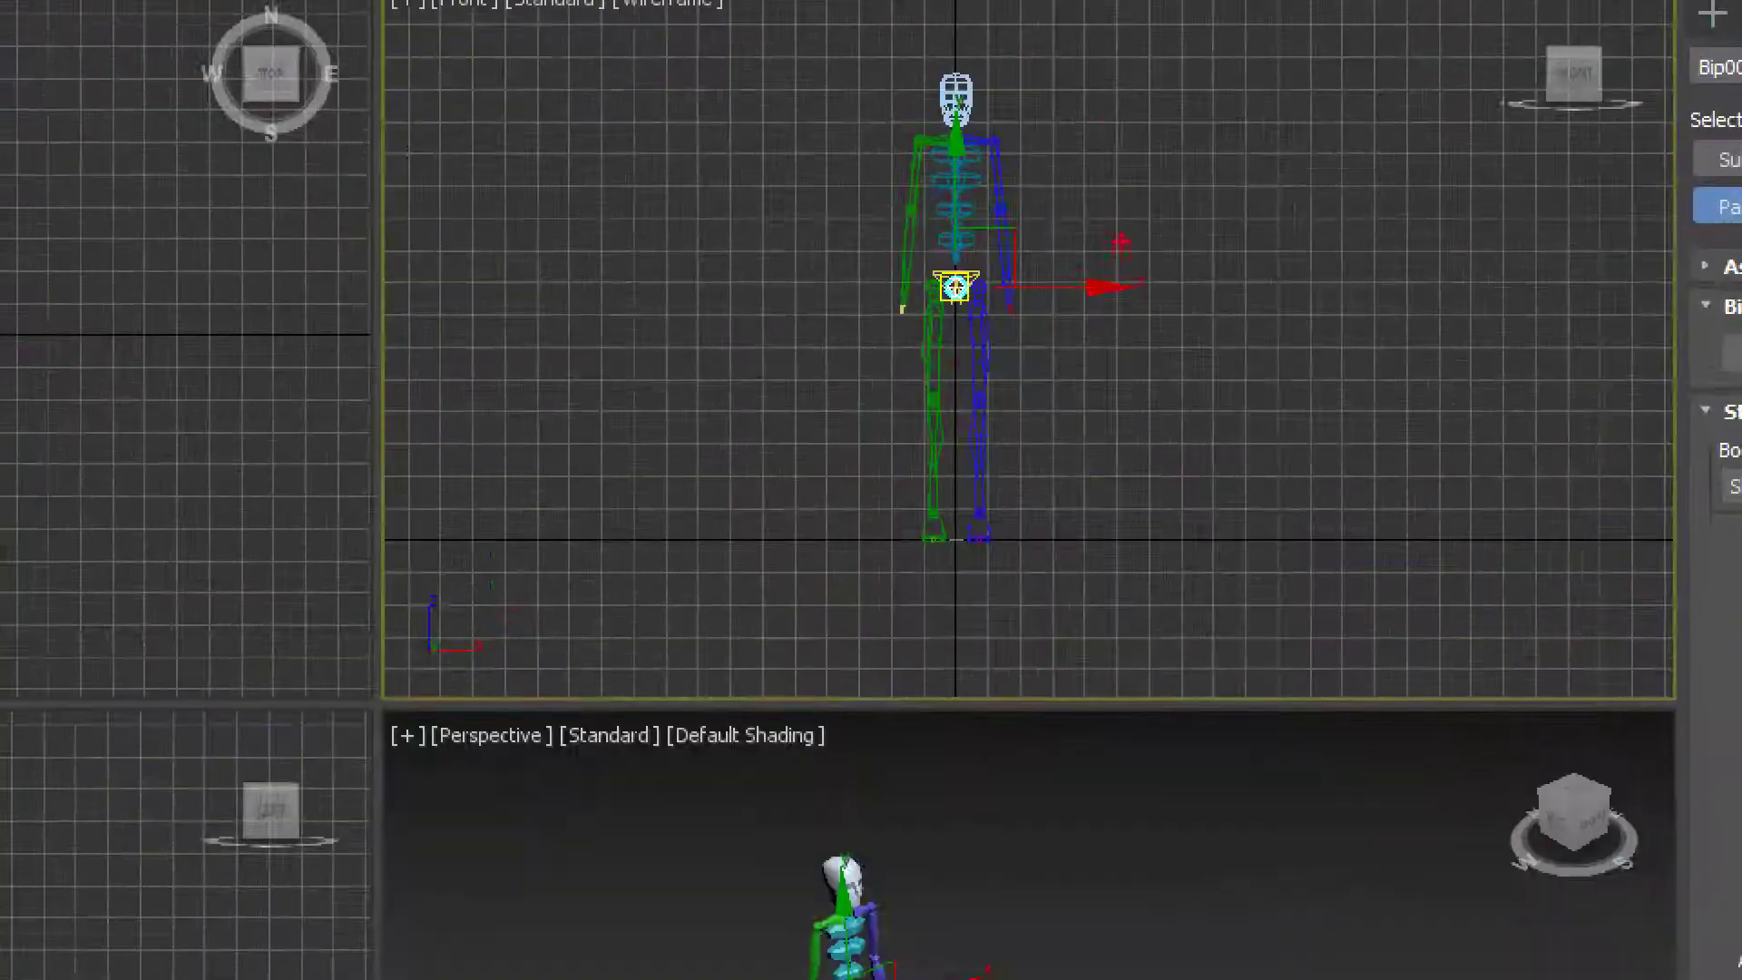
Change Bip001's Body Type from Skeleton to Classic in the Structure rollout.
left_click_drag(1112, 136, 1125, 202)
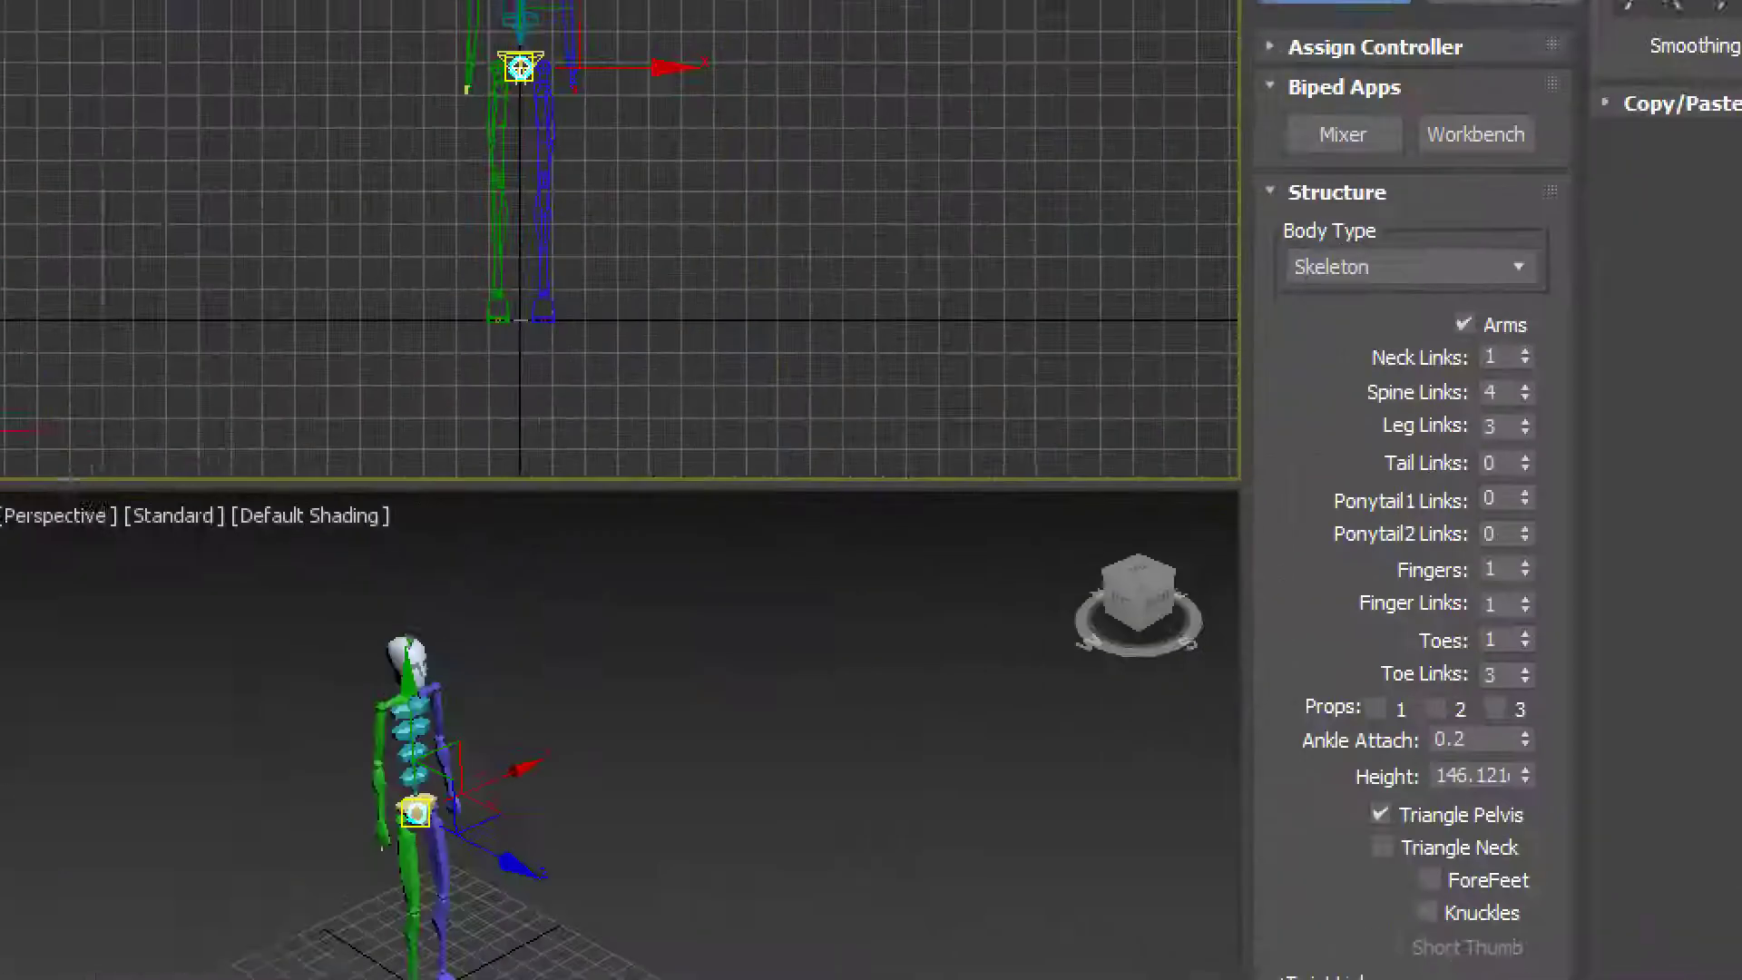
left_click_drag(1281, 361, 1412, 360)
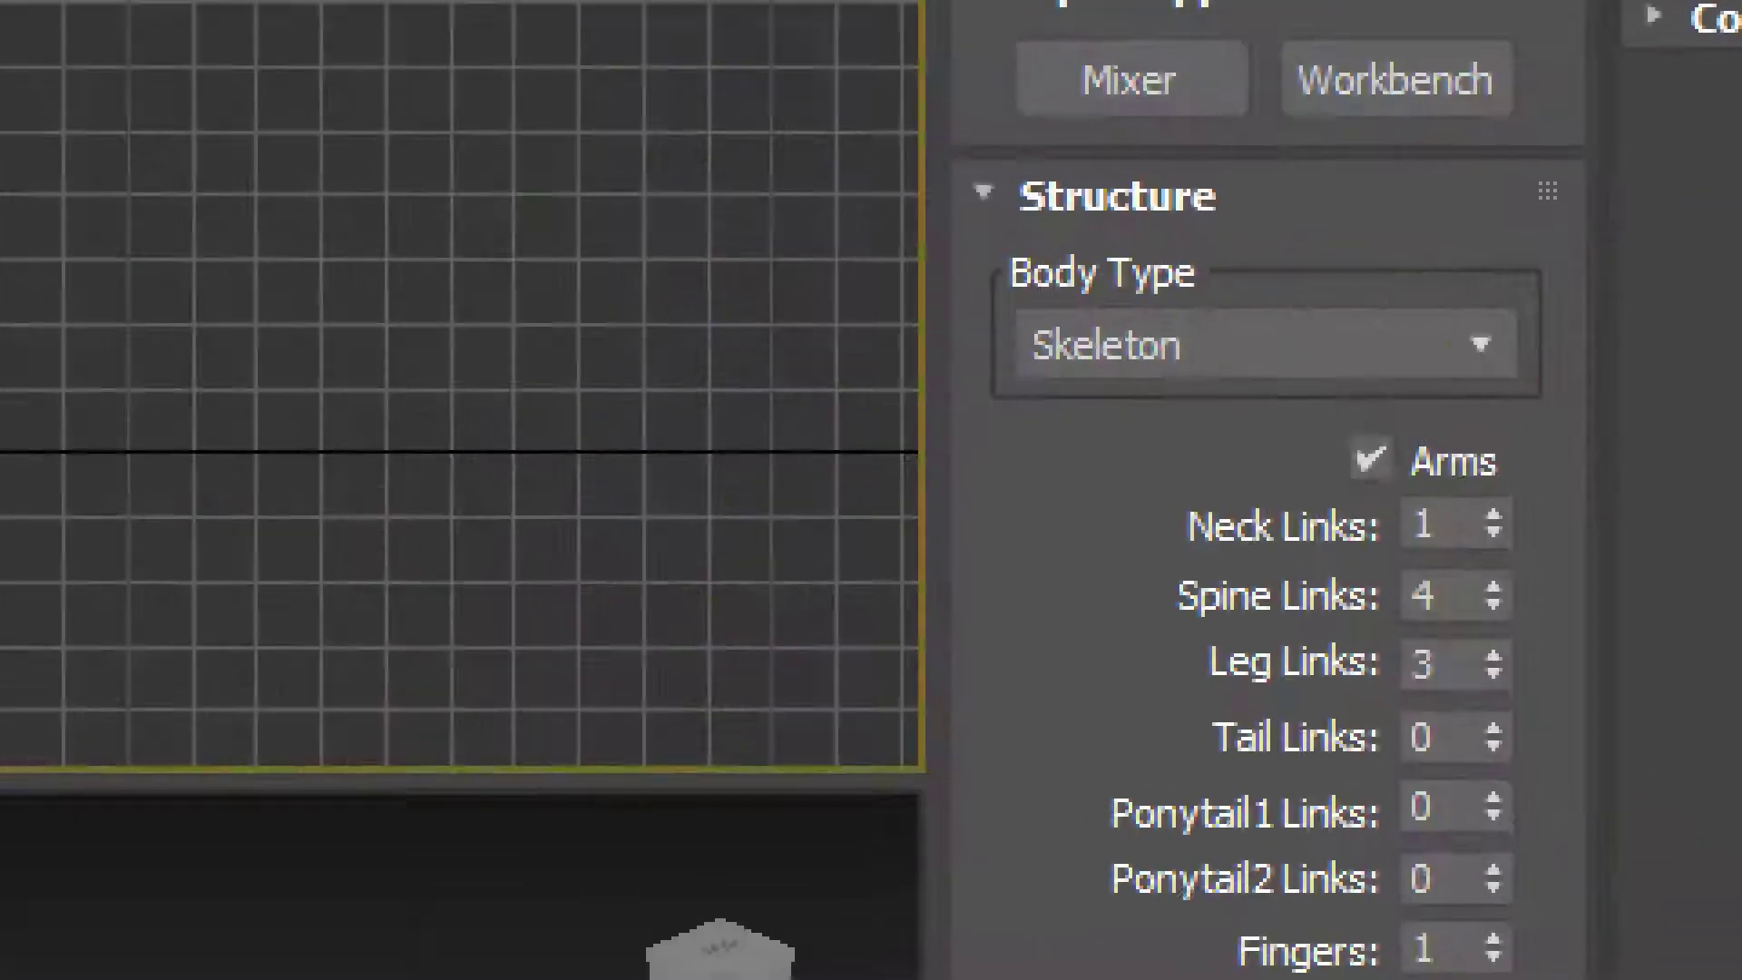
left_click_drag(934, 206, 1165, 232)
left_click_drag(998, 318, 961, 254)
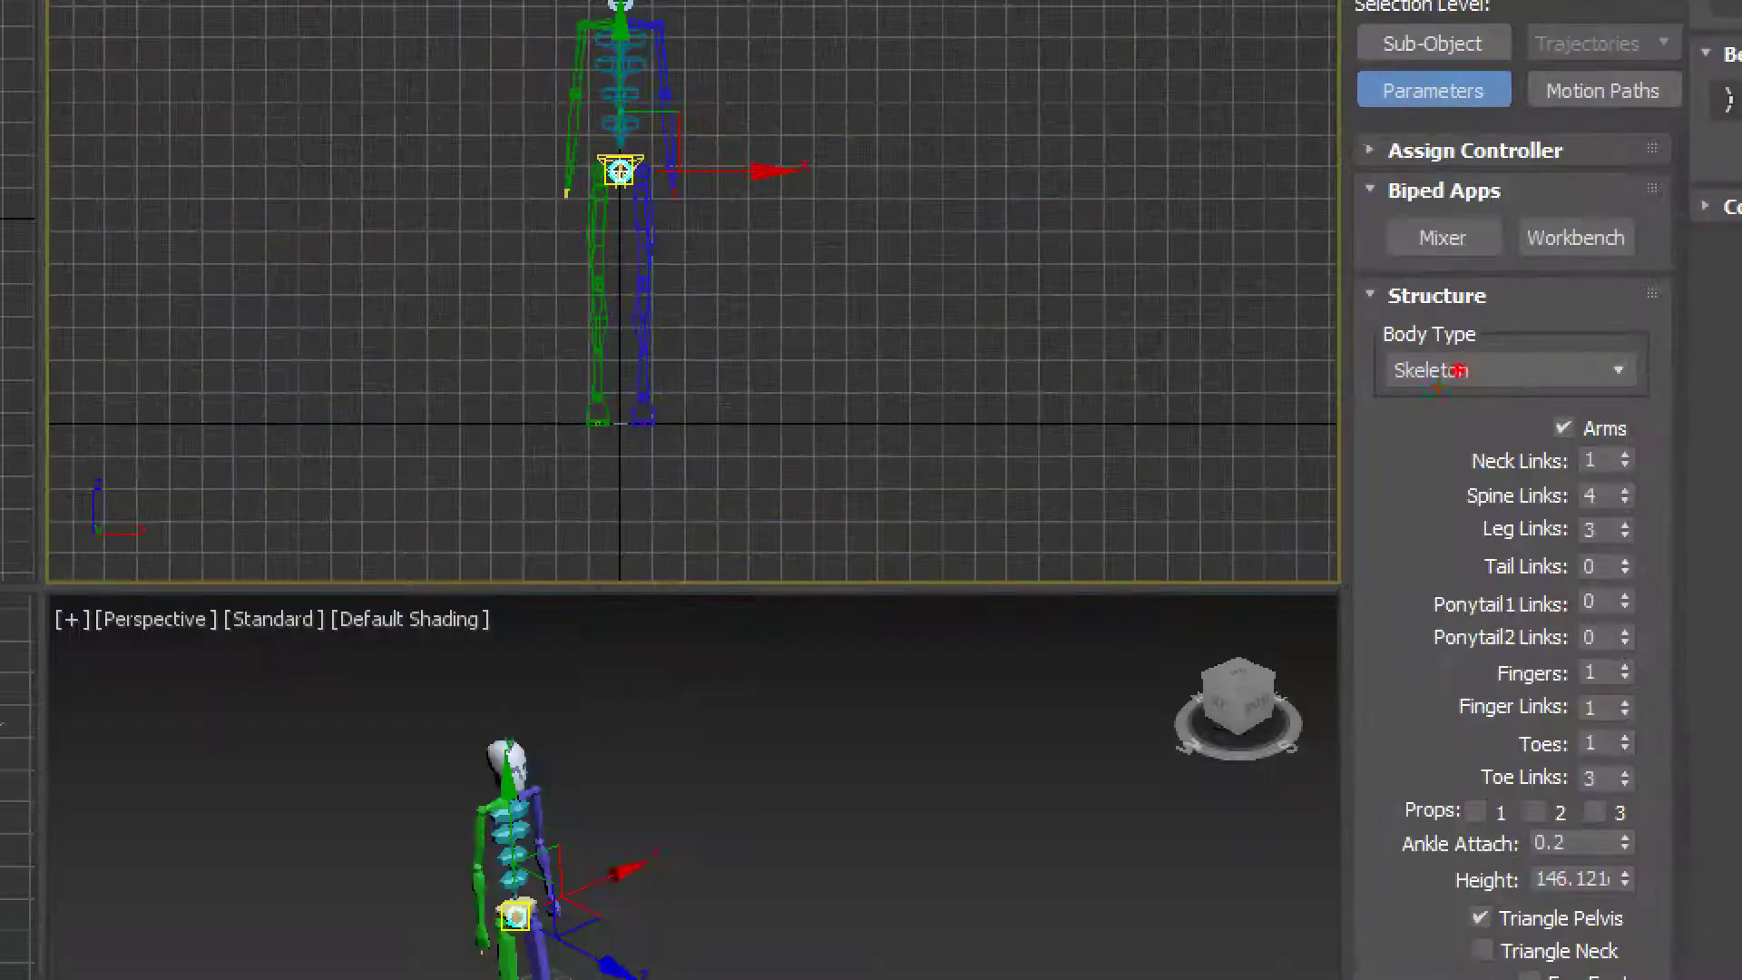
mouse_move(1458, 370)
left_mouse_down()
mouse_move(1386, 381)
mouse_move(1497, 367)
left_mouse_up()
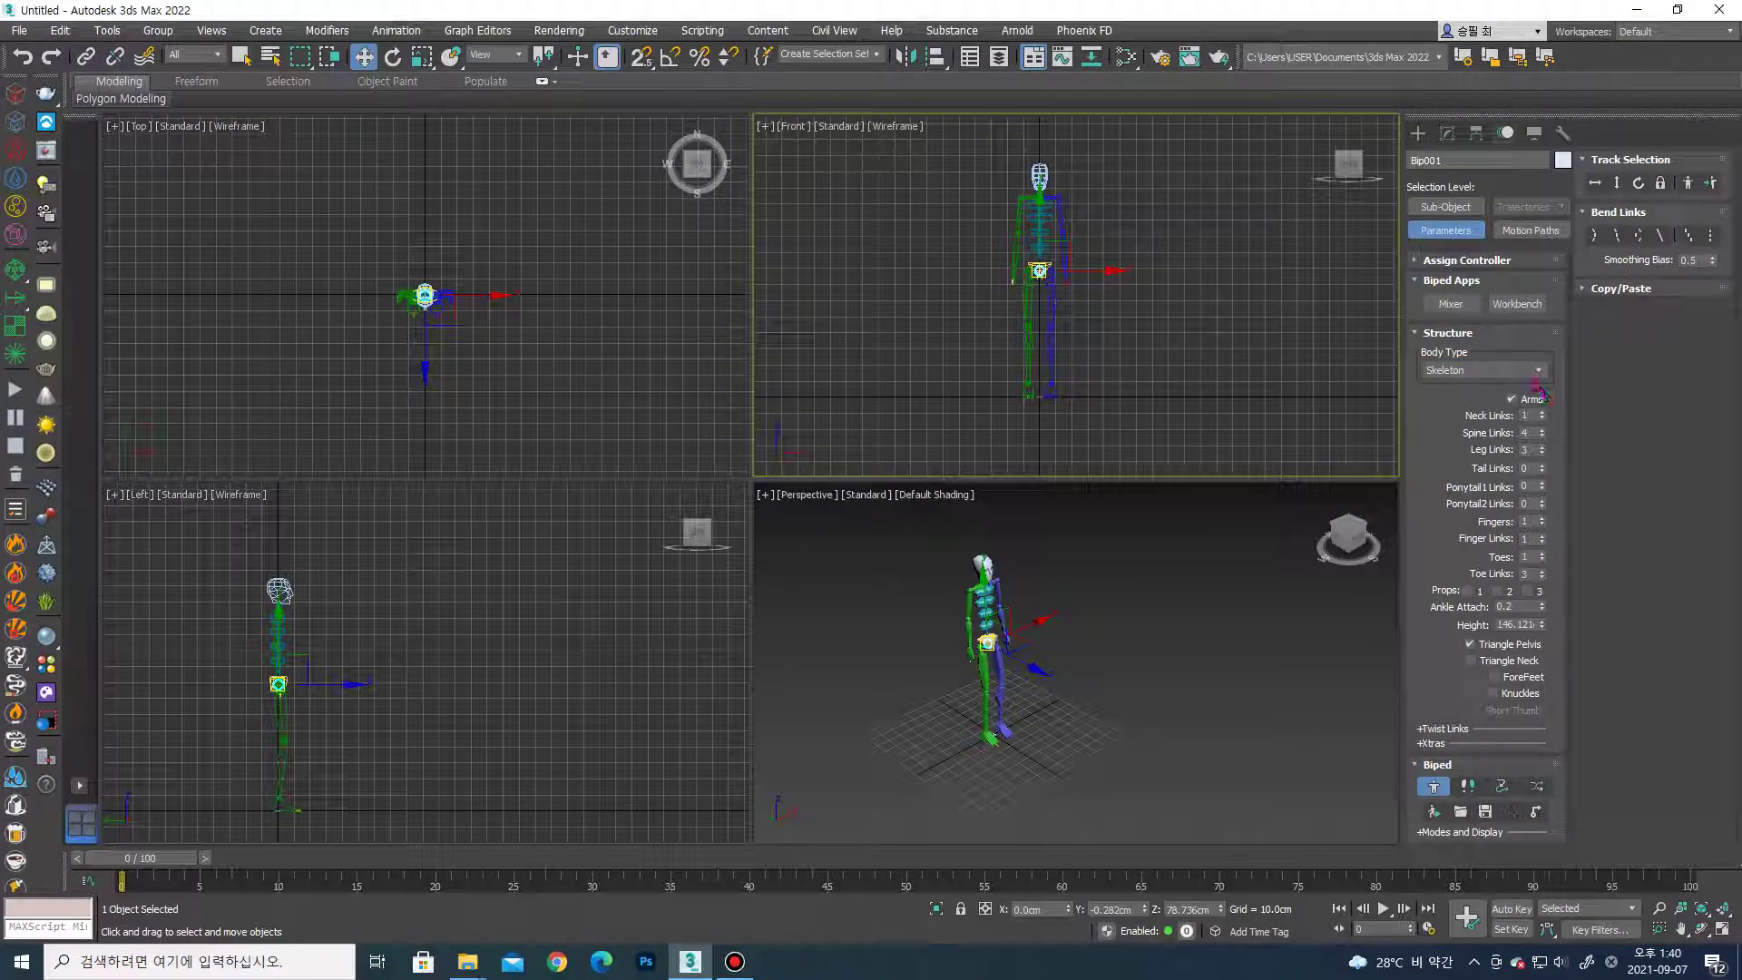
left_click(1533, 371)
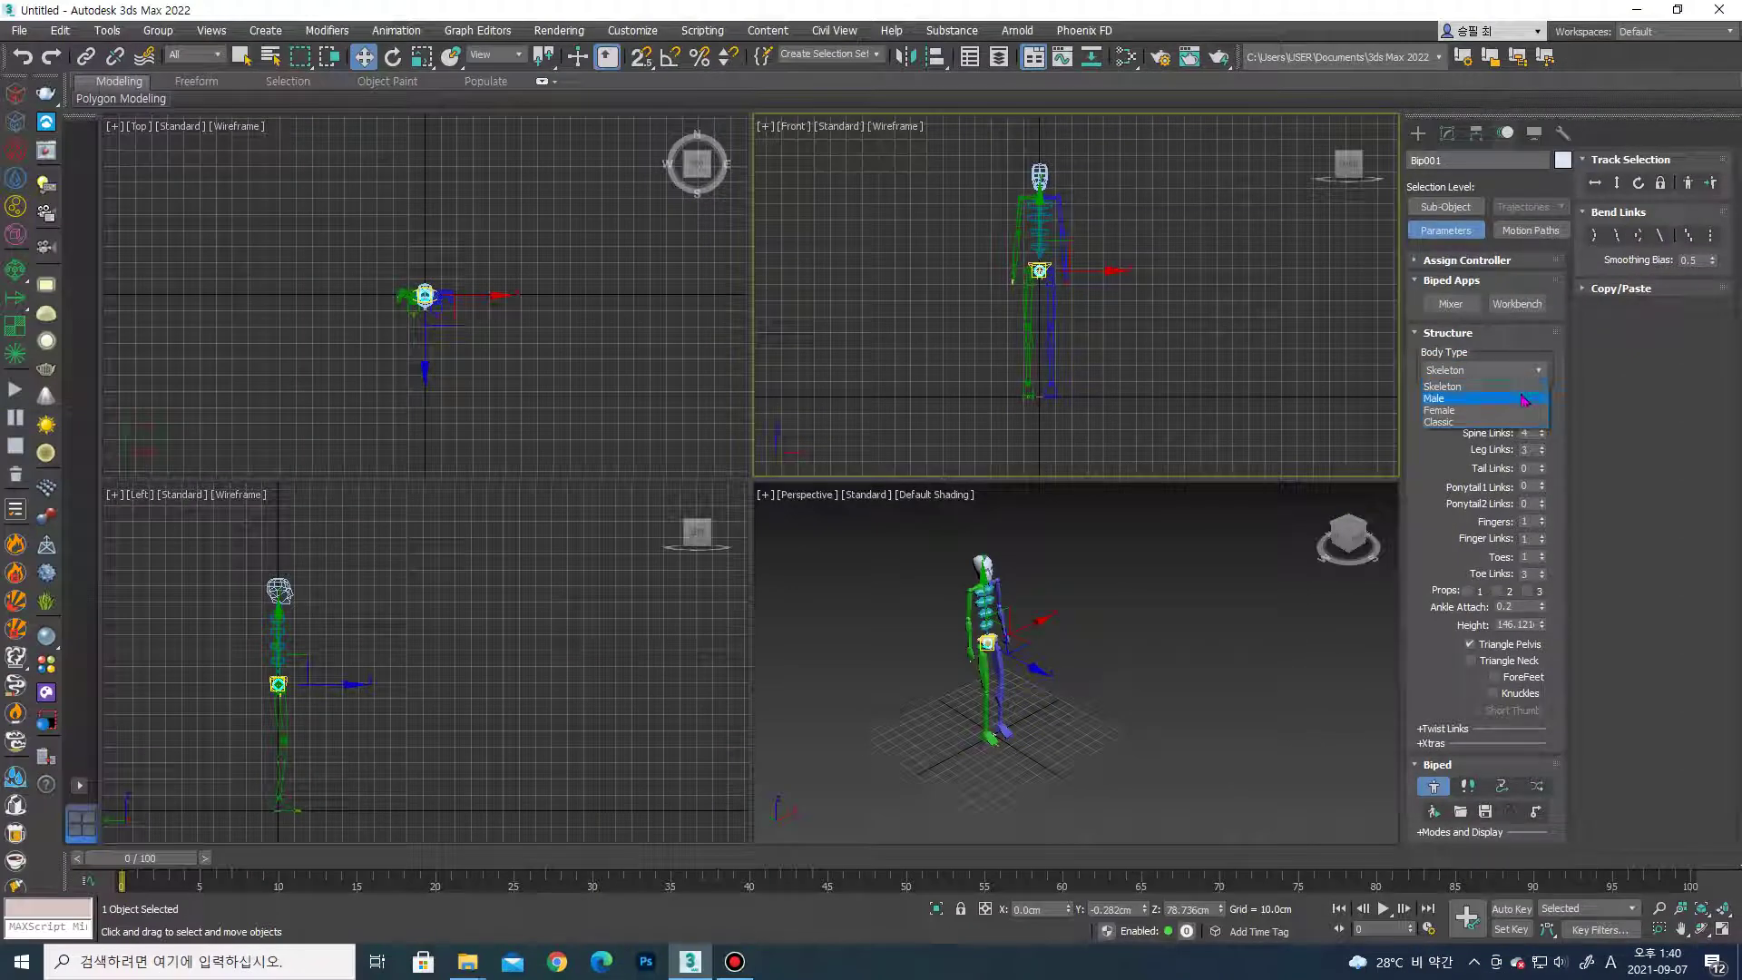
left_click(1490, 422)
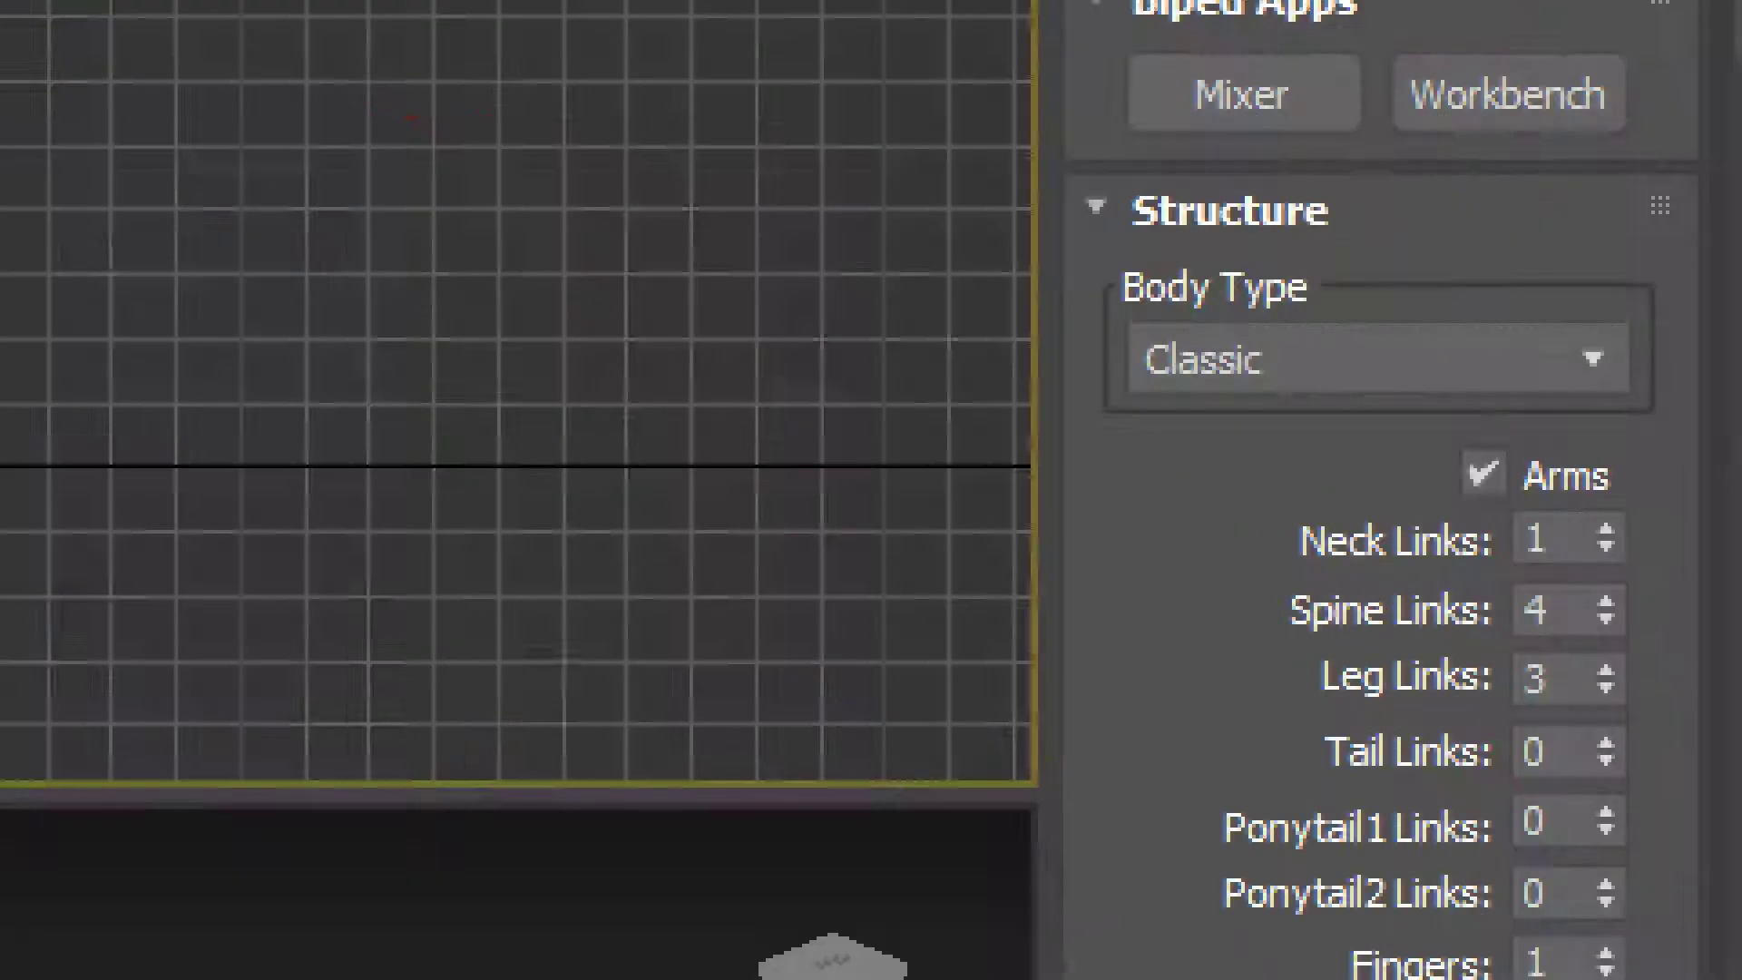
left_click_drag(1148, 422, 1089, 426)
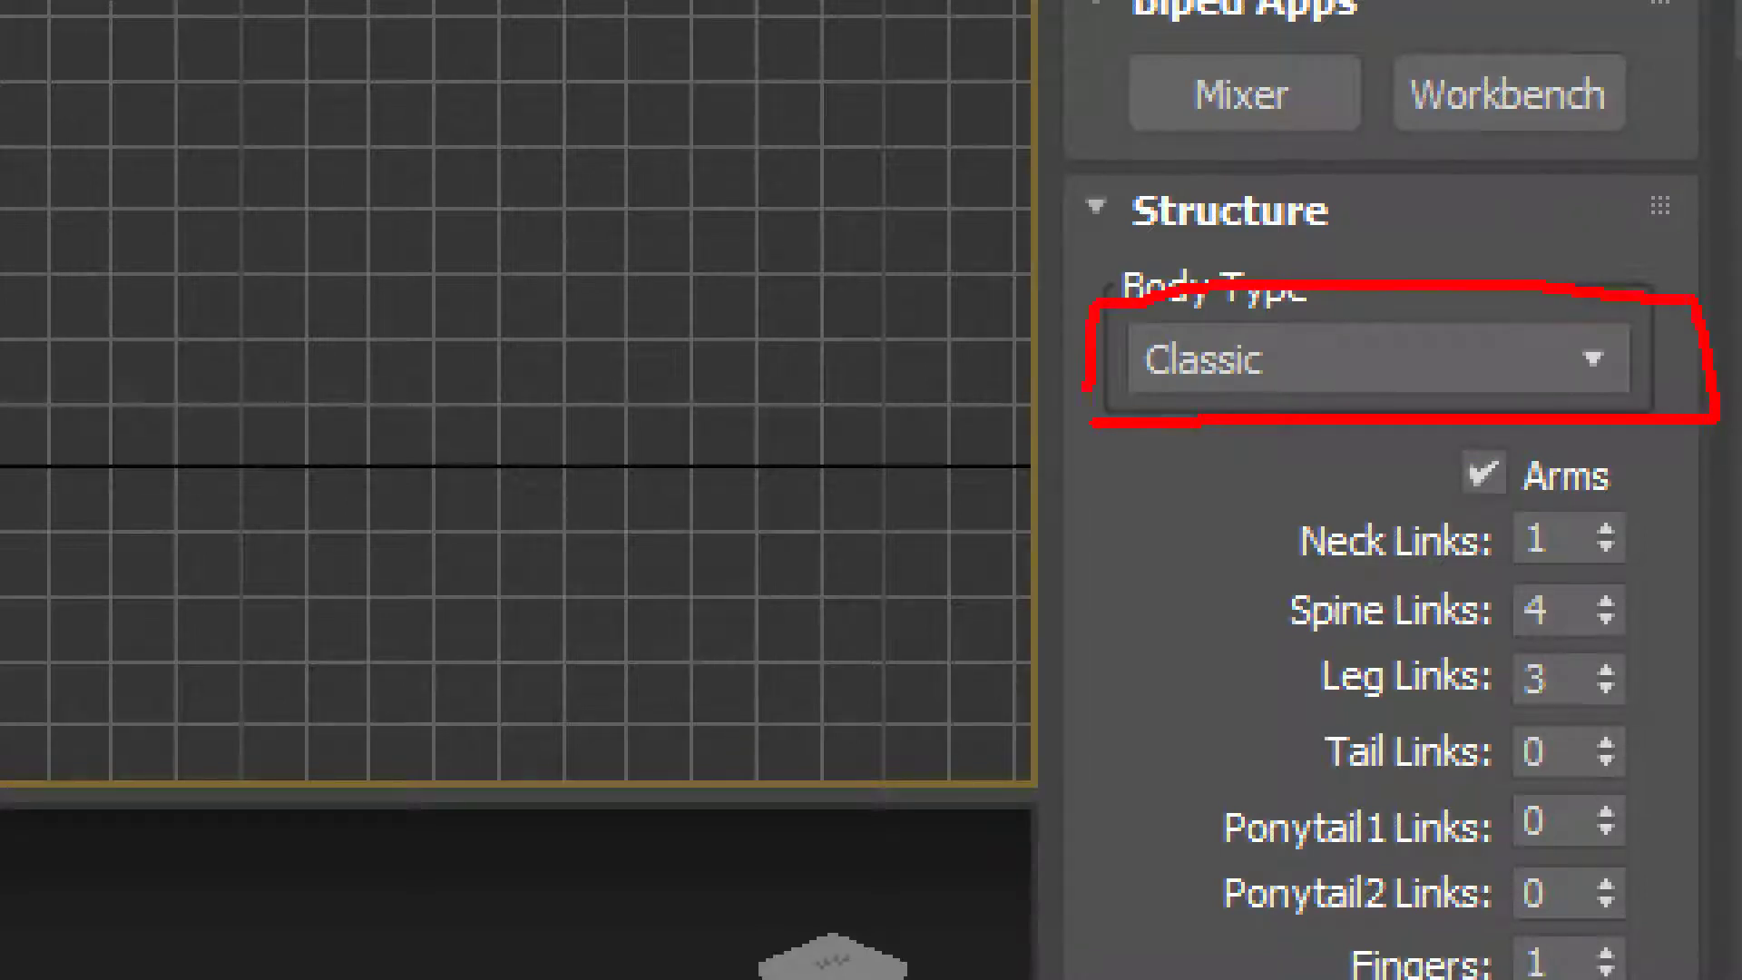
left_click_drag(1062, 223, 994, 213)
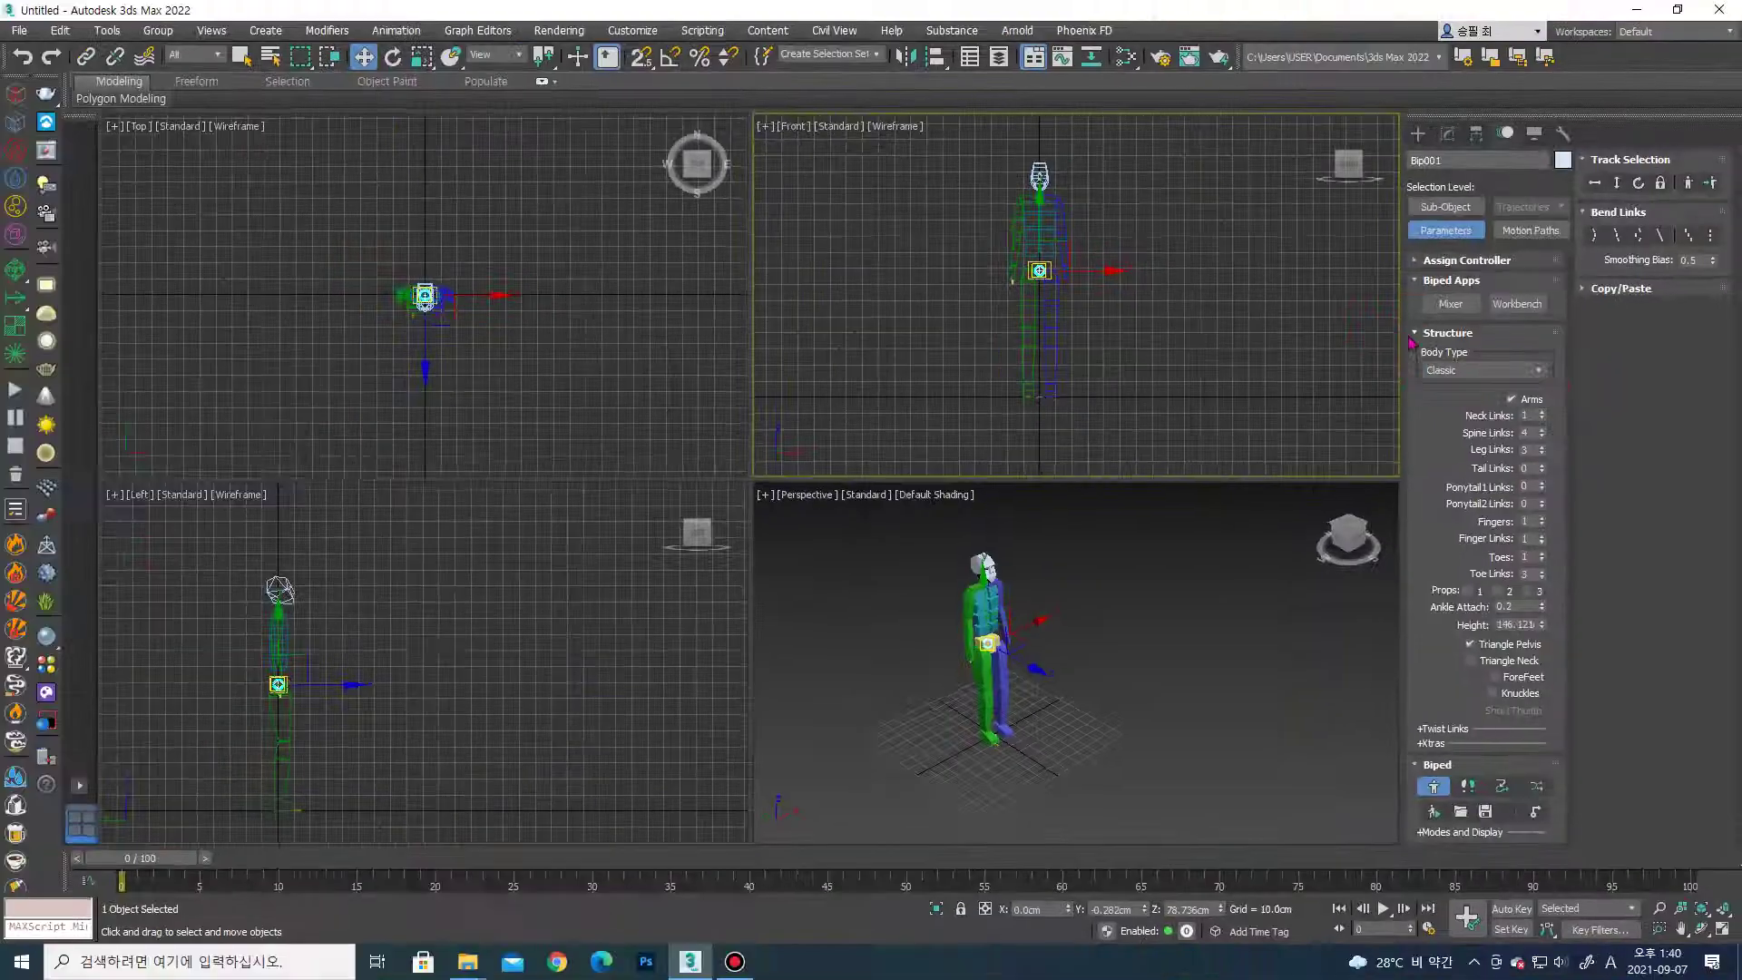
Step the Spine Links spinner down until the torso has 2 spine links.
scroll(1179, 268, "up", 1)
scroll(1166, 272, "up", 1)
scroll(1154, 276, "up", 1)
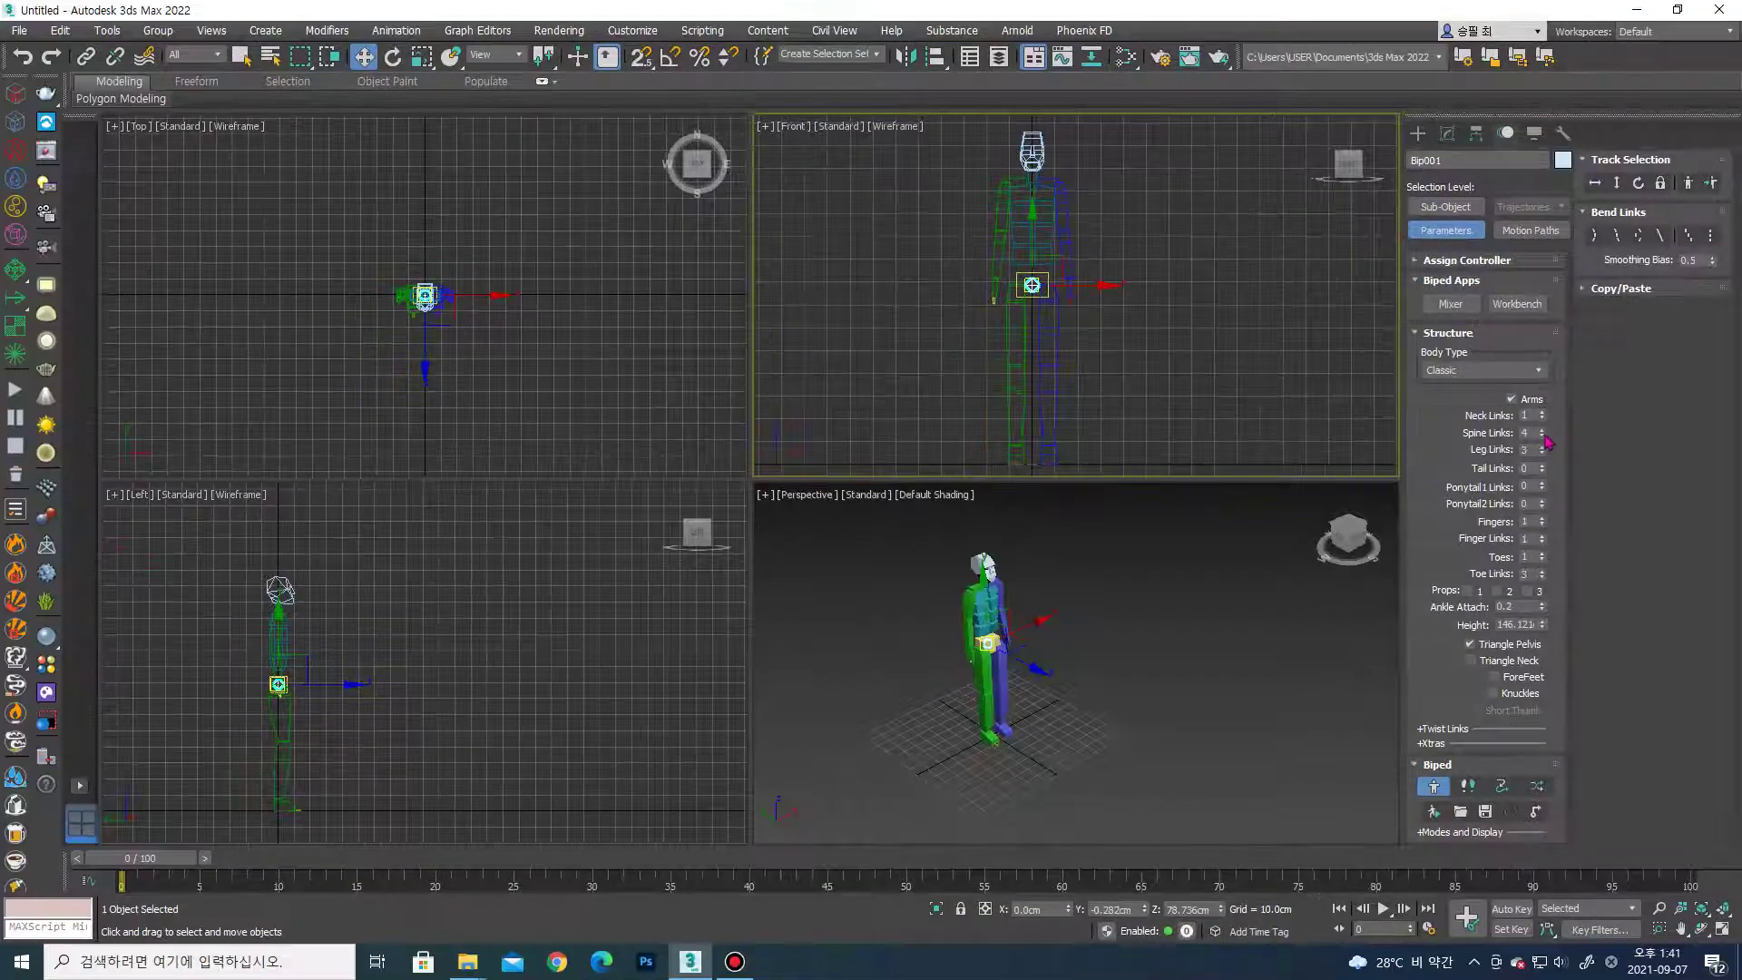
left_click(1542, 436)
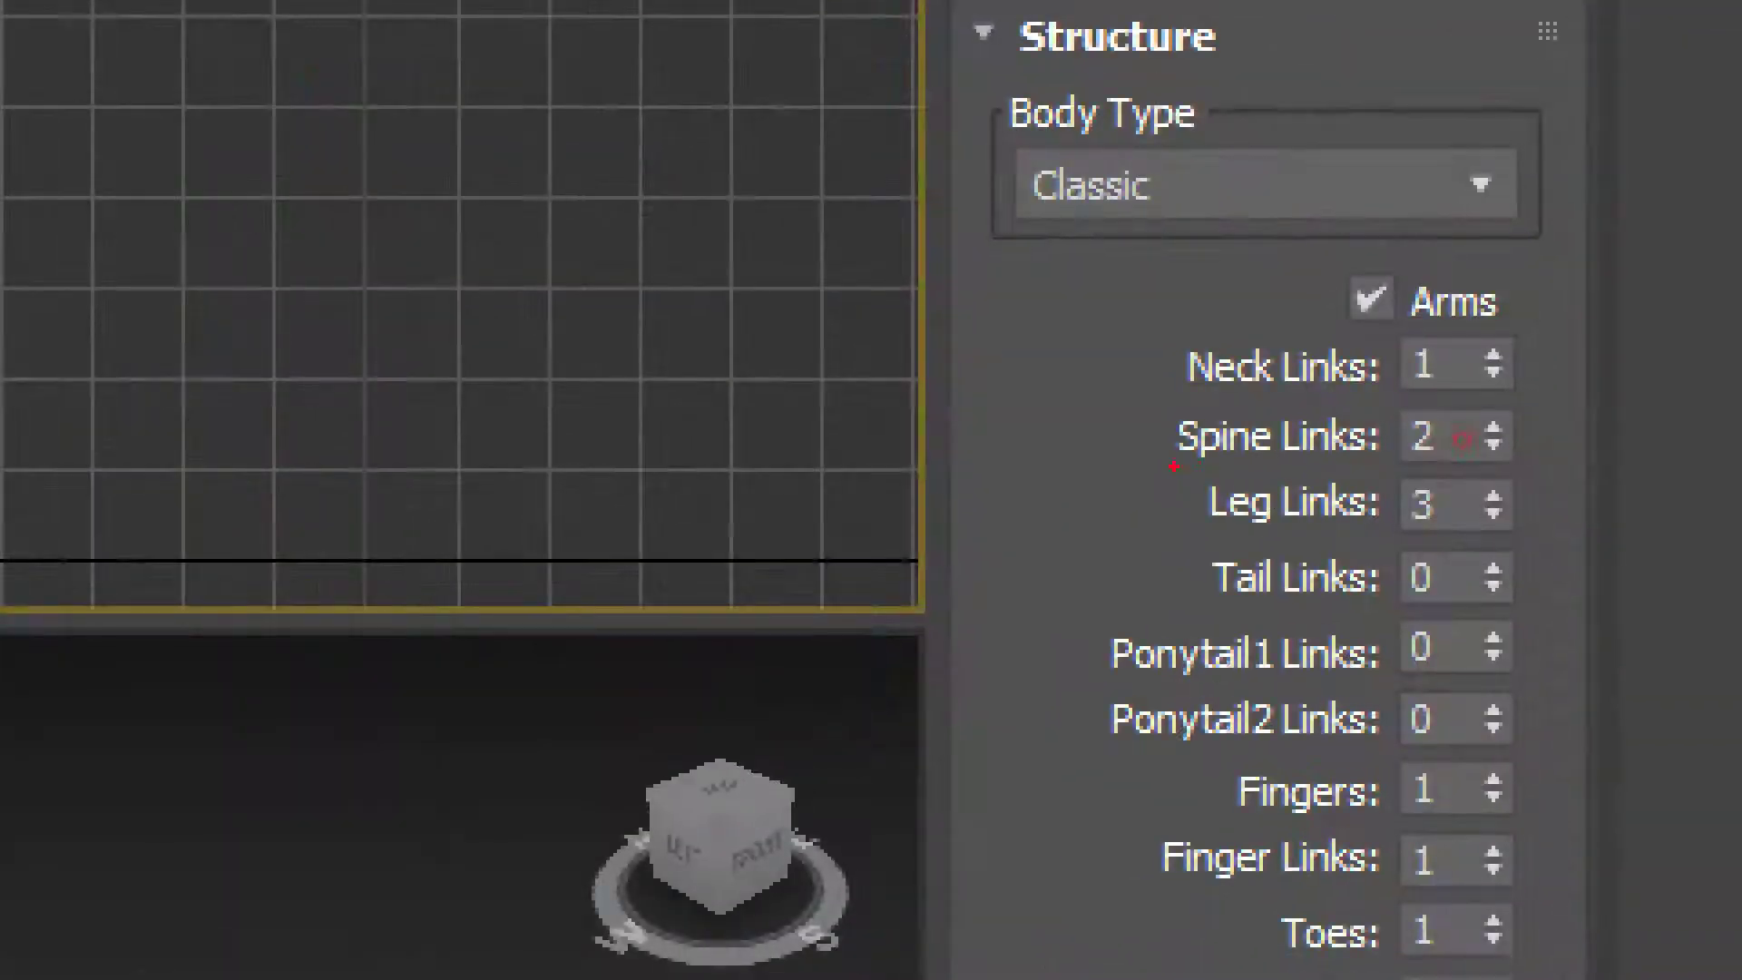
left_click_drag(1173, 466, 1180, 463)
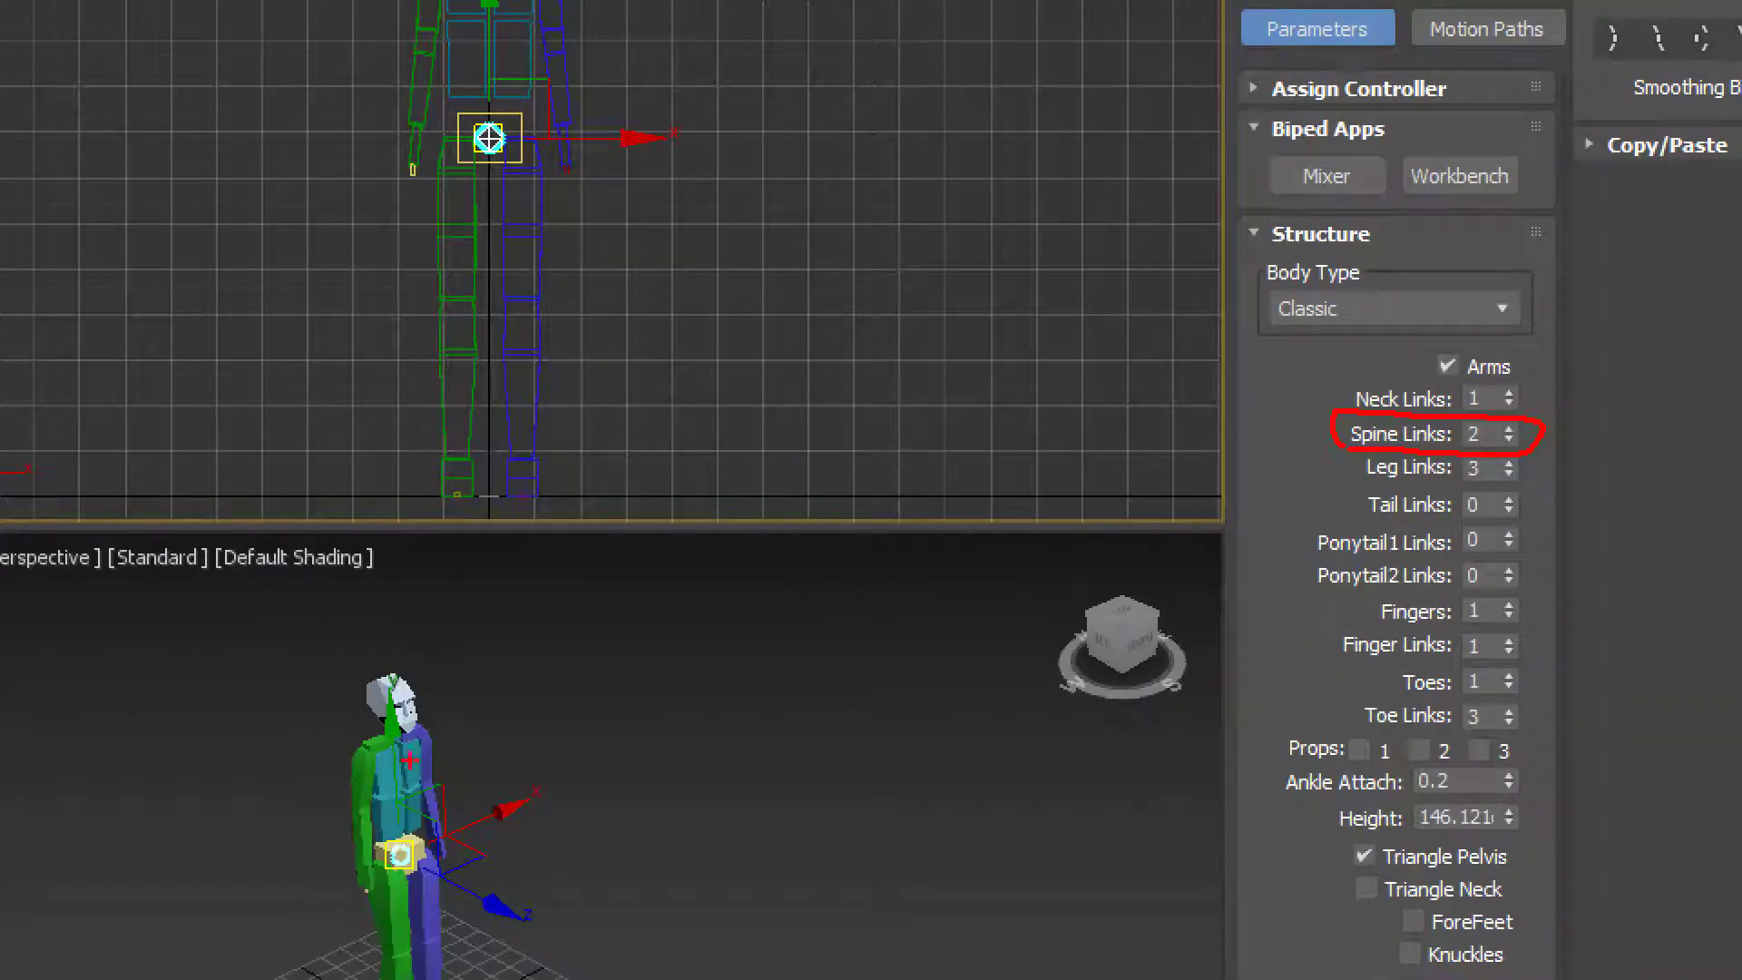
left_click_drag(418, 762, 482, 742)
mouse_move(413, 806)
left_mouse_down()
mouse_move(483, 749)
mouse_move(486, 771)
left_mouse_up()
mouse_move(528, 717)
left_mouse_down()
mouse_move(558, 751)
mouse_move(582, 736)
left_mouse_up()
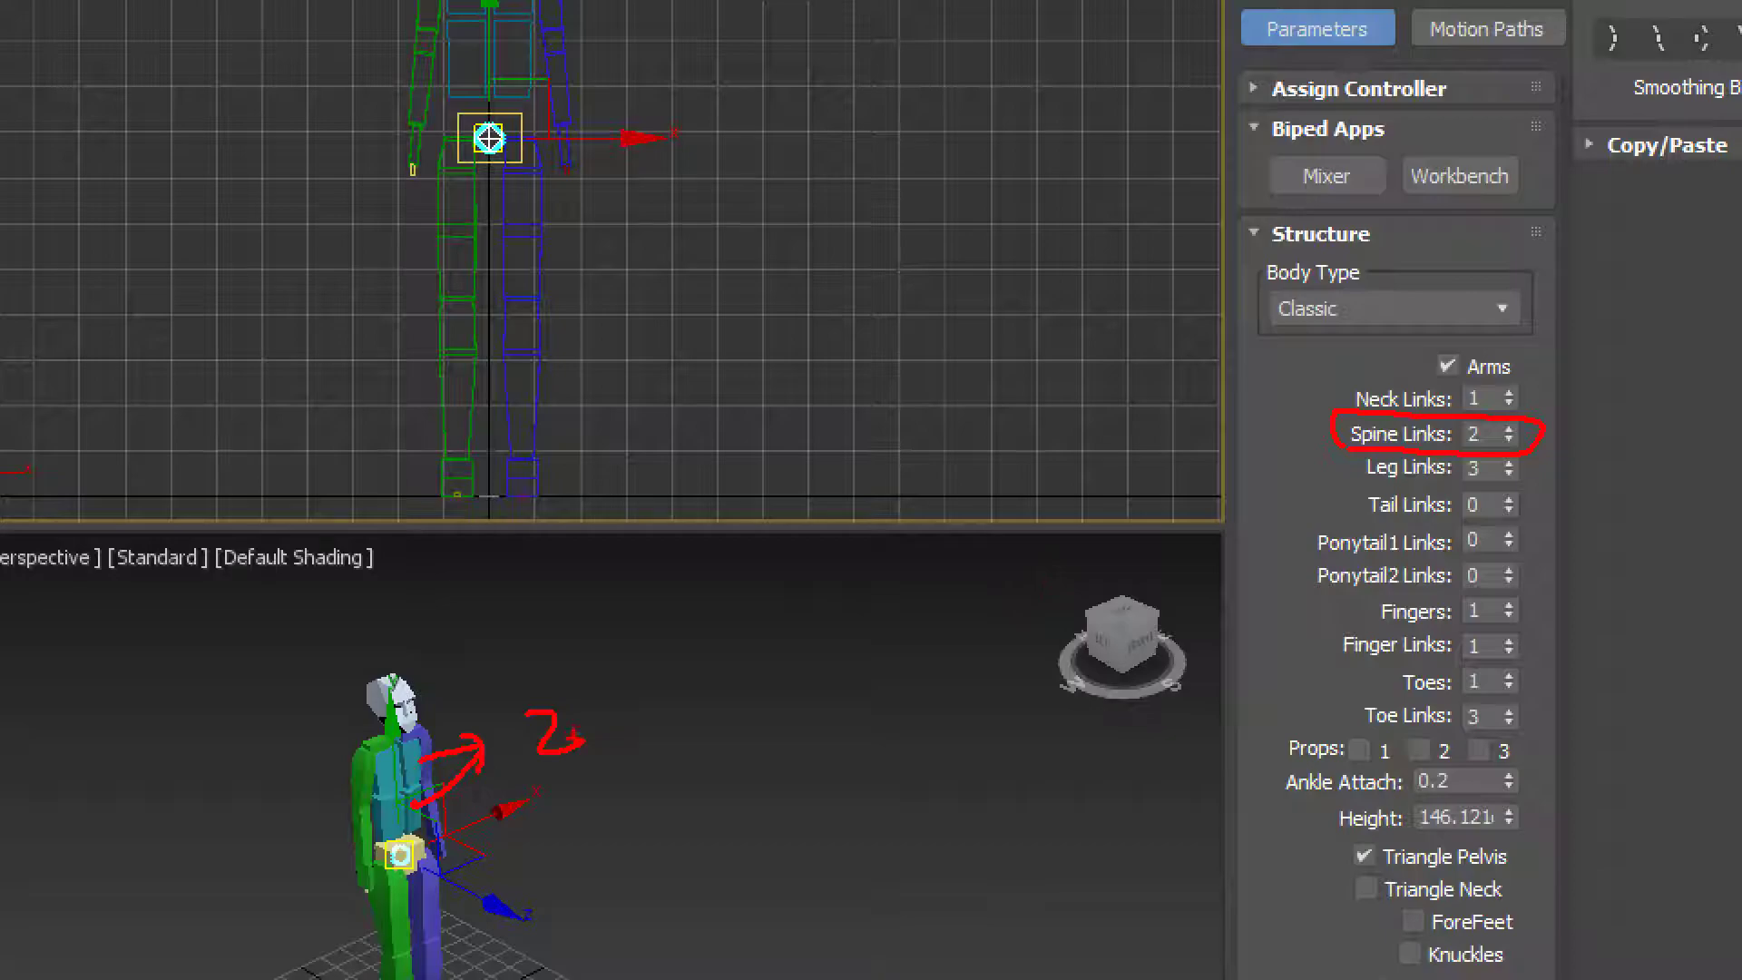
left_click(1542, 430)
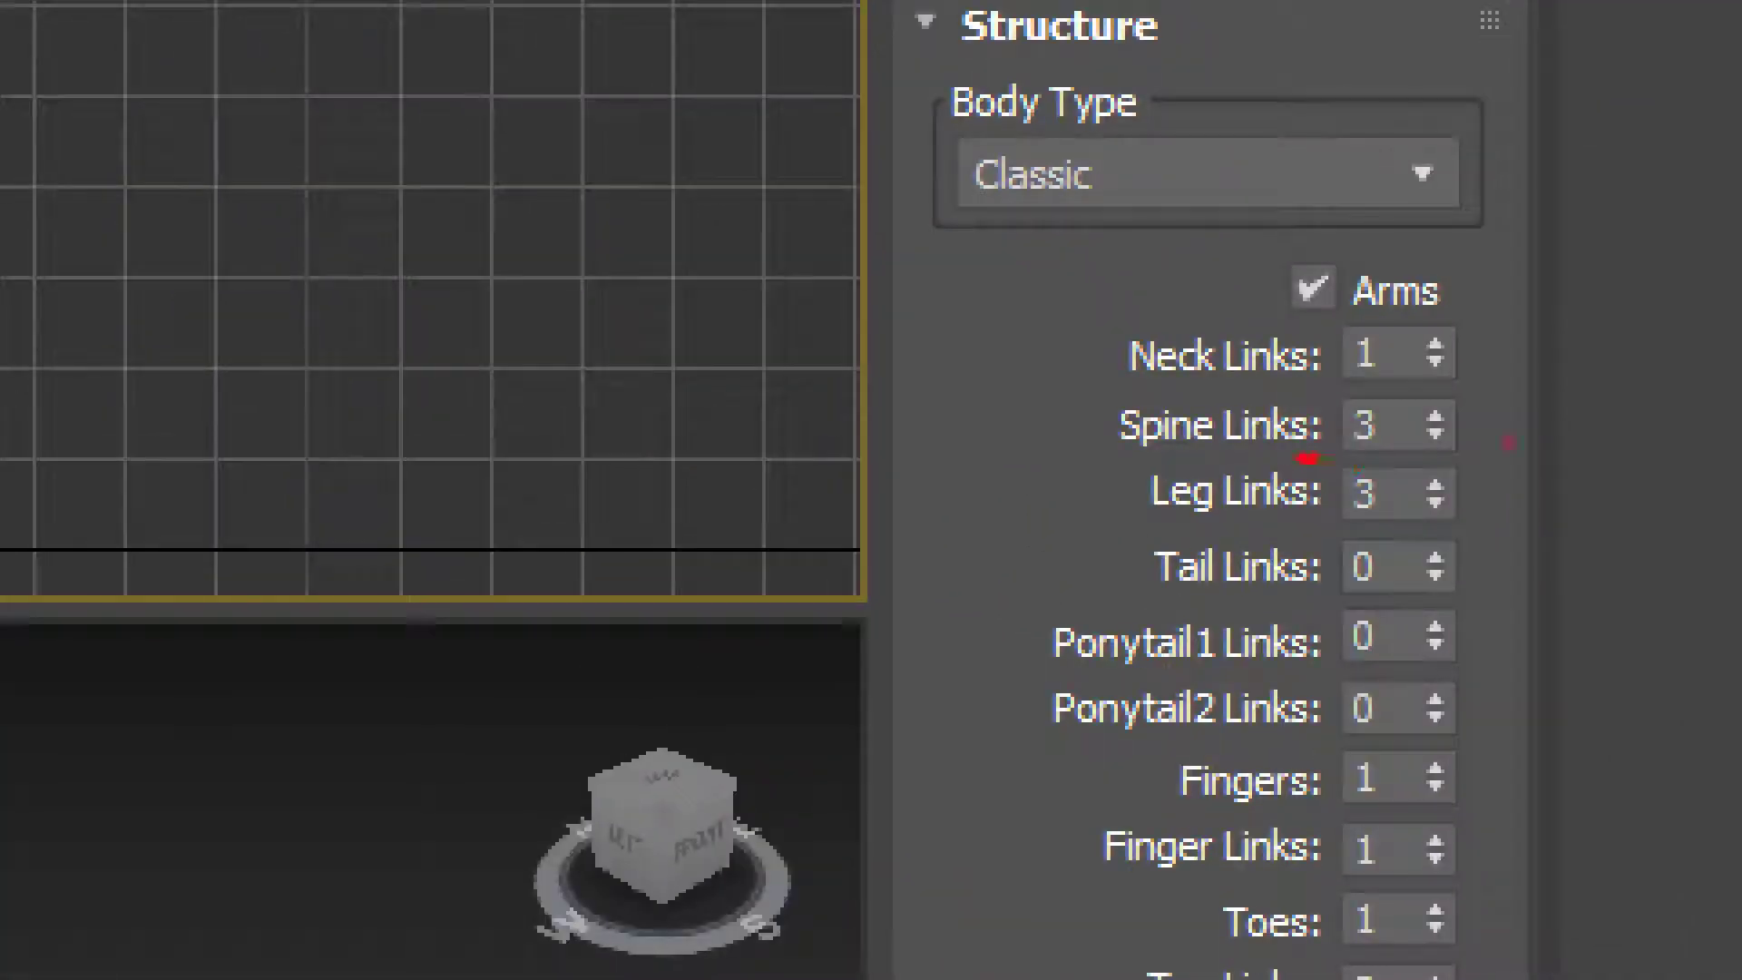
mouse_move(1302, 459)
left_mouse_down()
mouse_move(1339, 380)
mouse_move(1311, 440)
left_mouse_up()
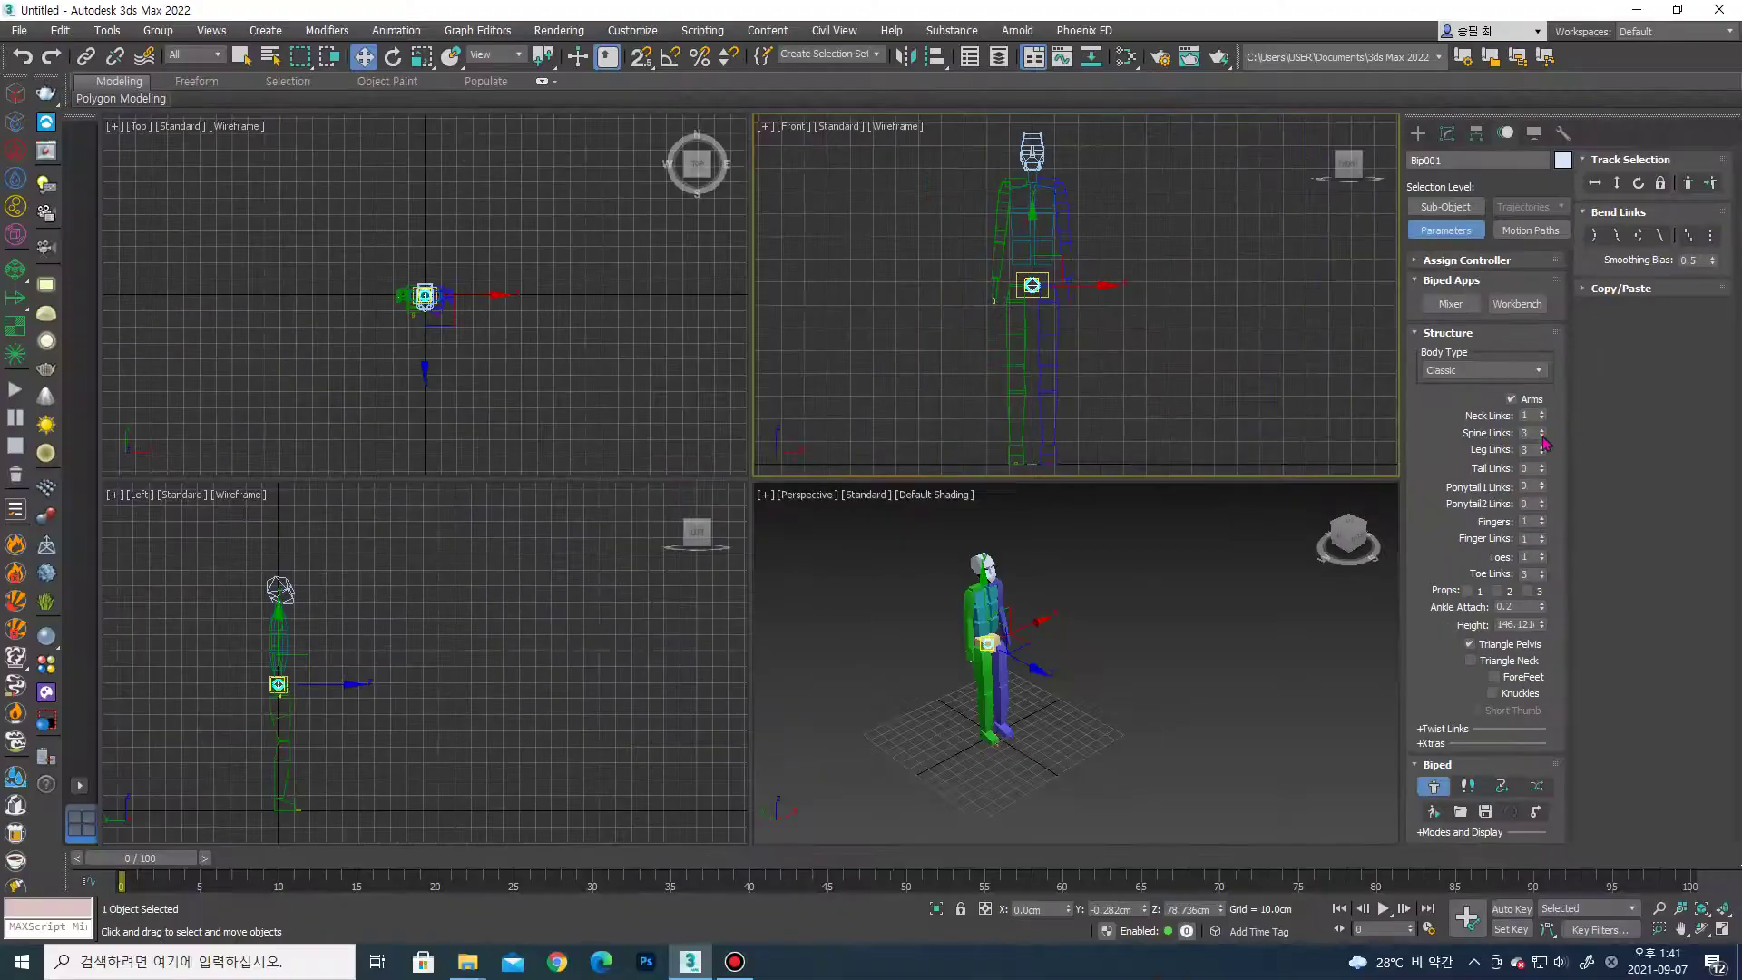
left_click(1540, 436)
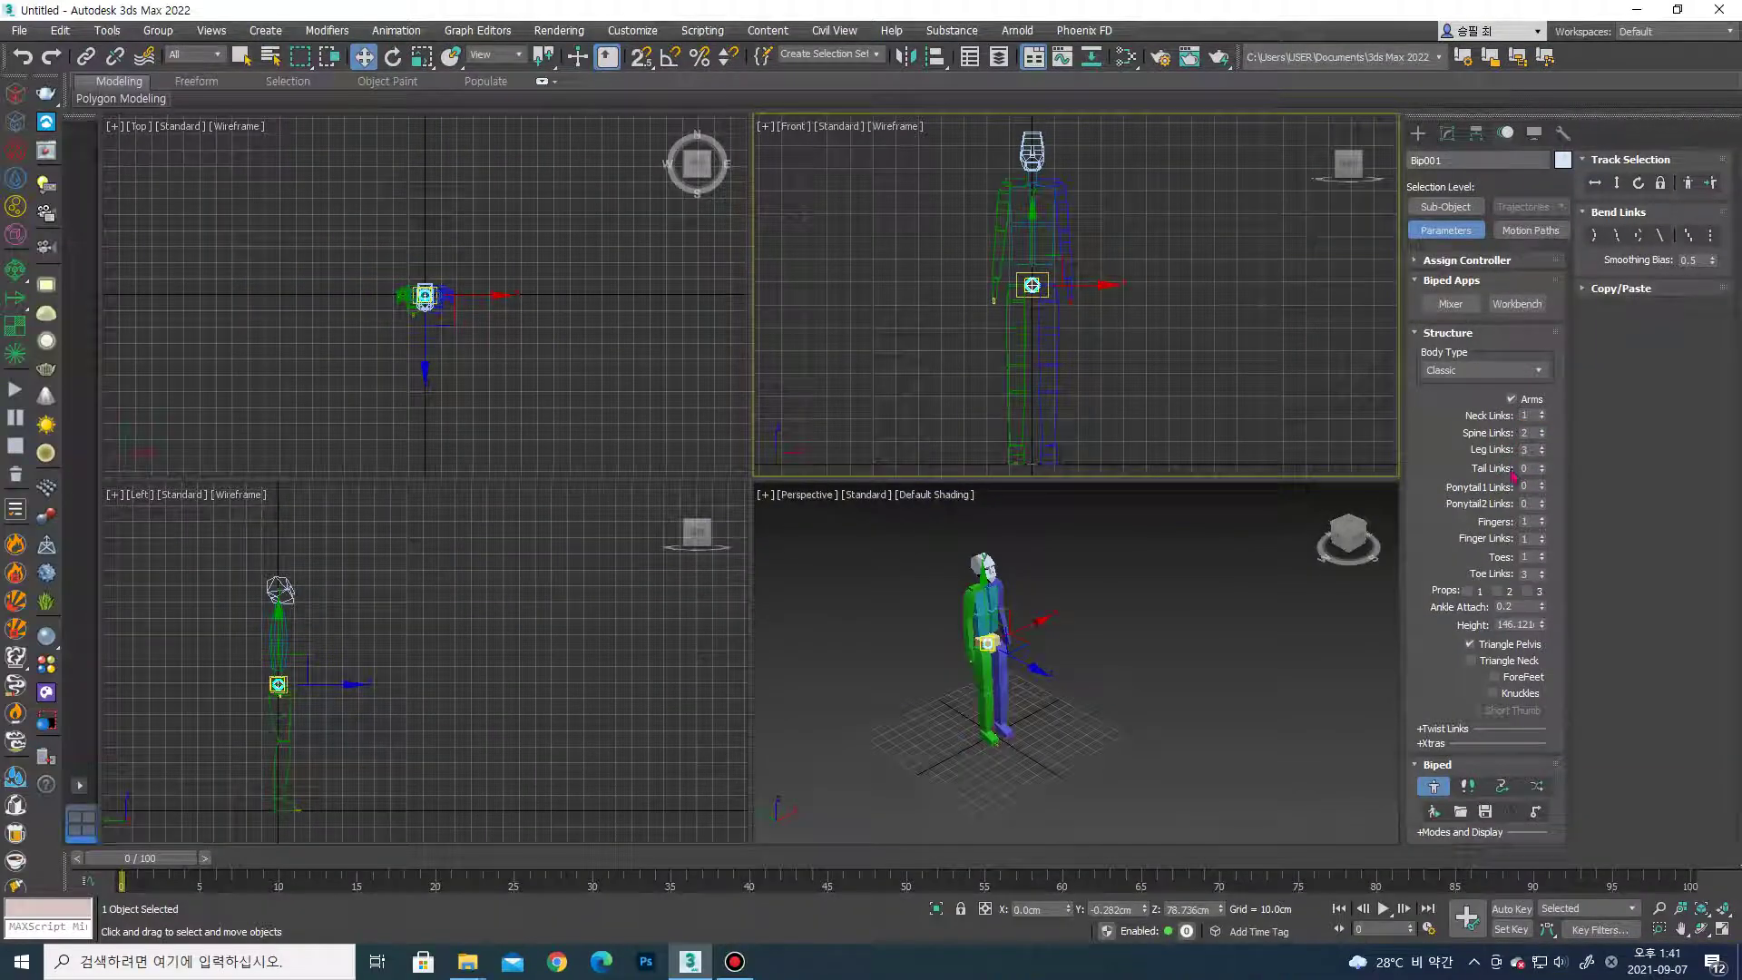
middle_click_drag(1252, 571, 1229, 589, "alt")
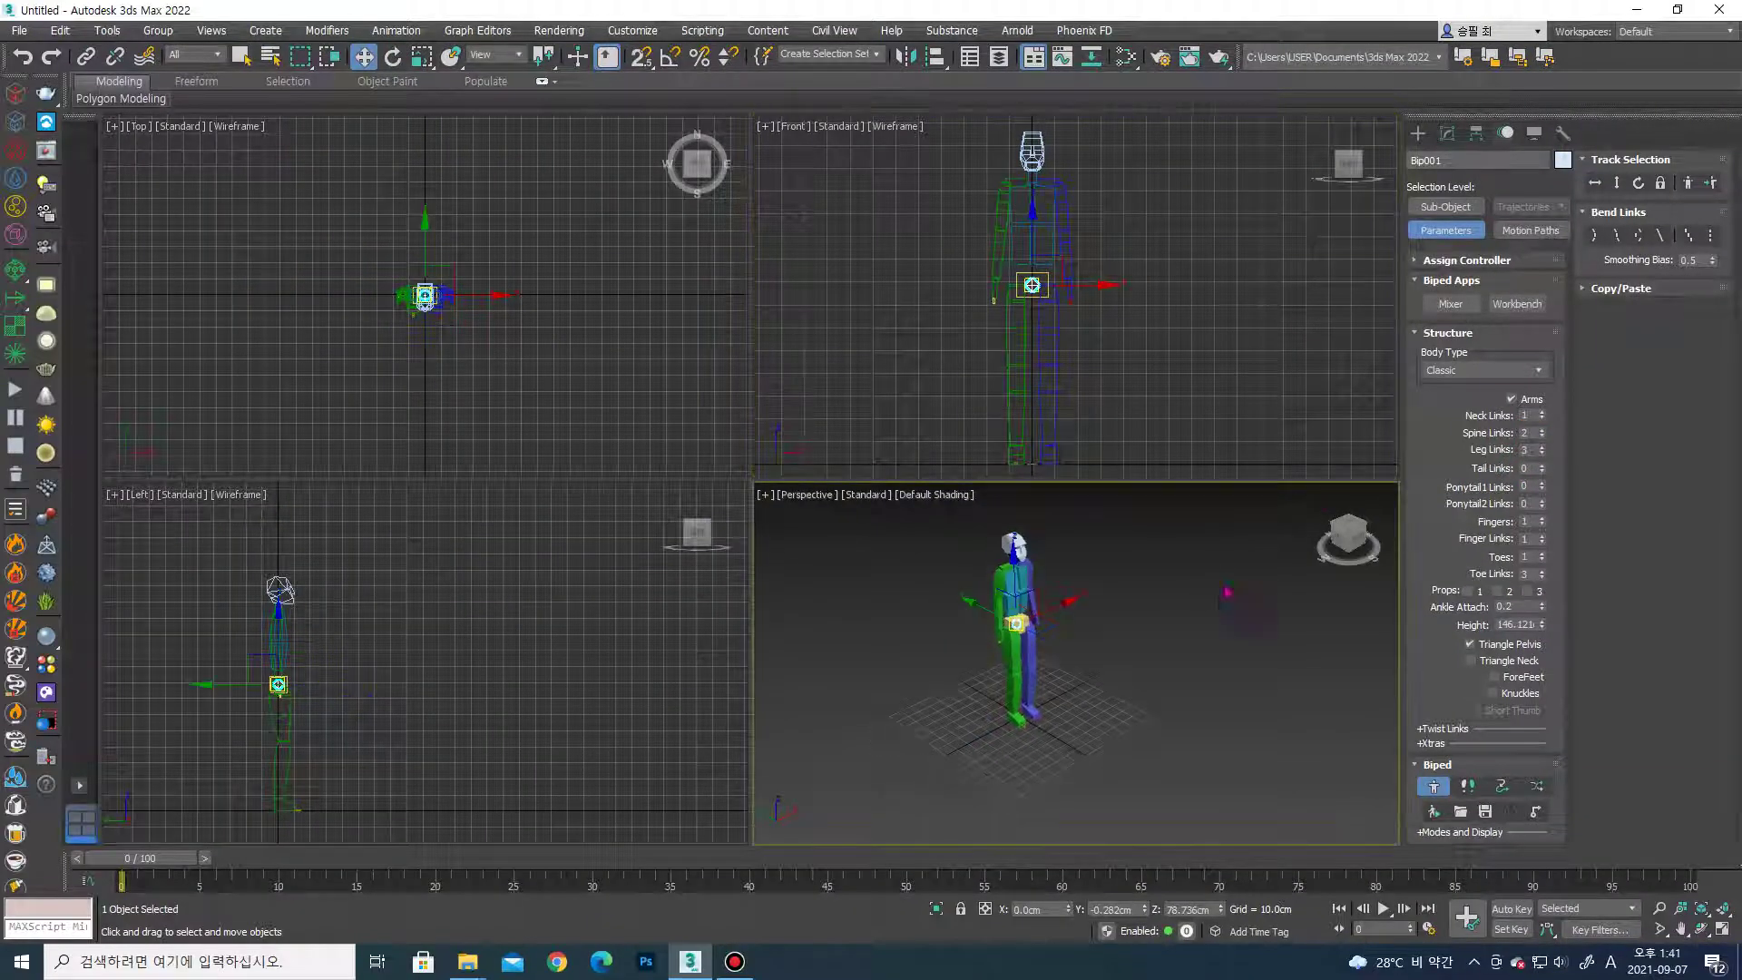
Select the left calf and raise Leg Links from 3 to 4.
scroll(998, 672, "up", 3)
scroll(998, 676, "up", 3)
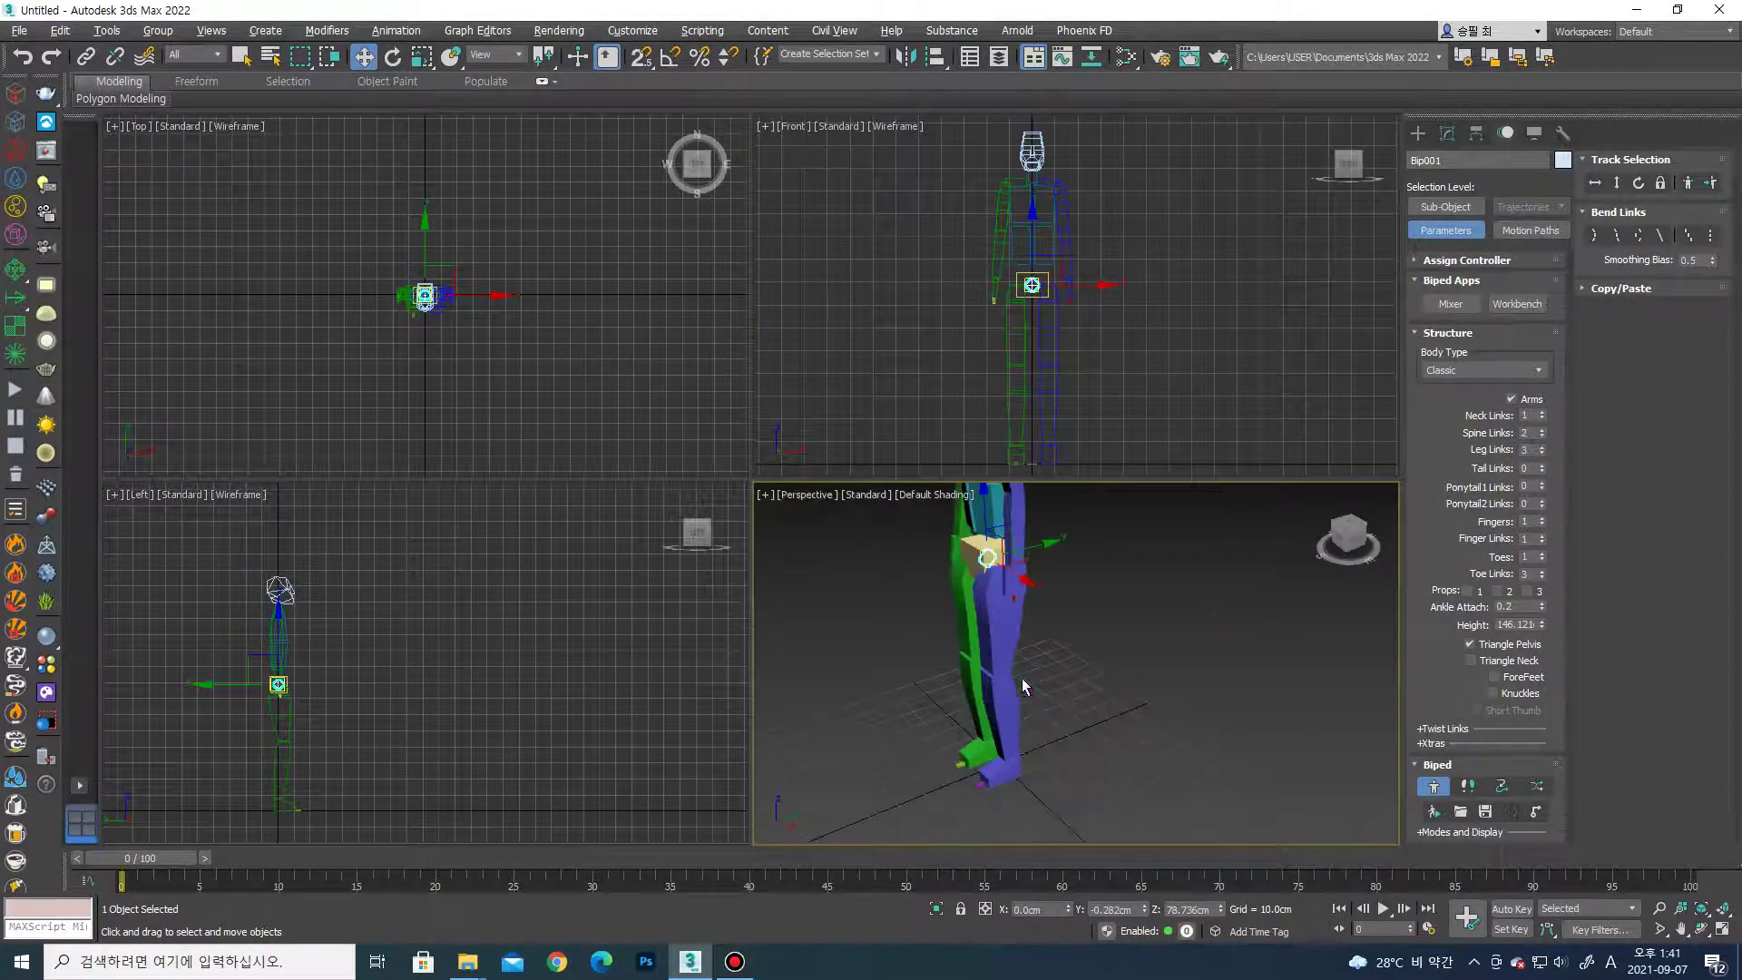
left_click(991, 682)
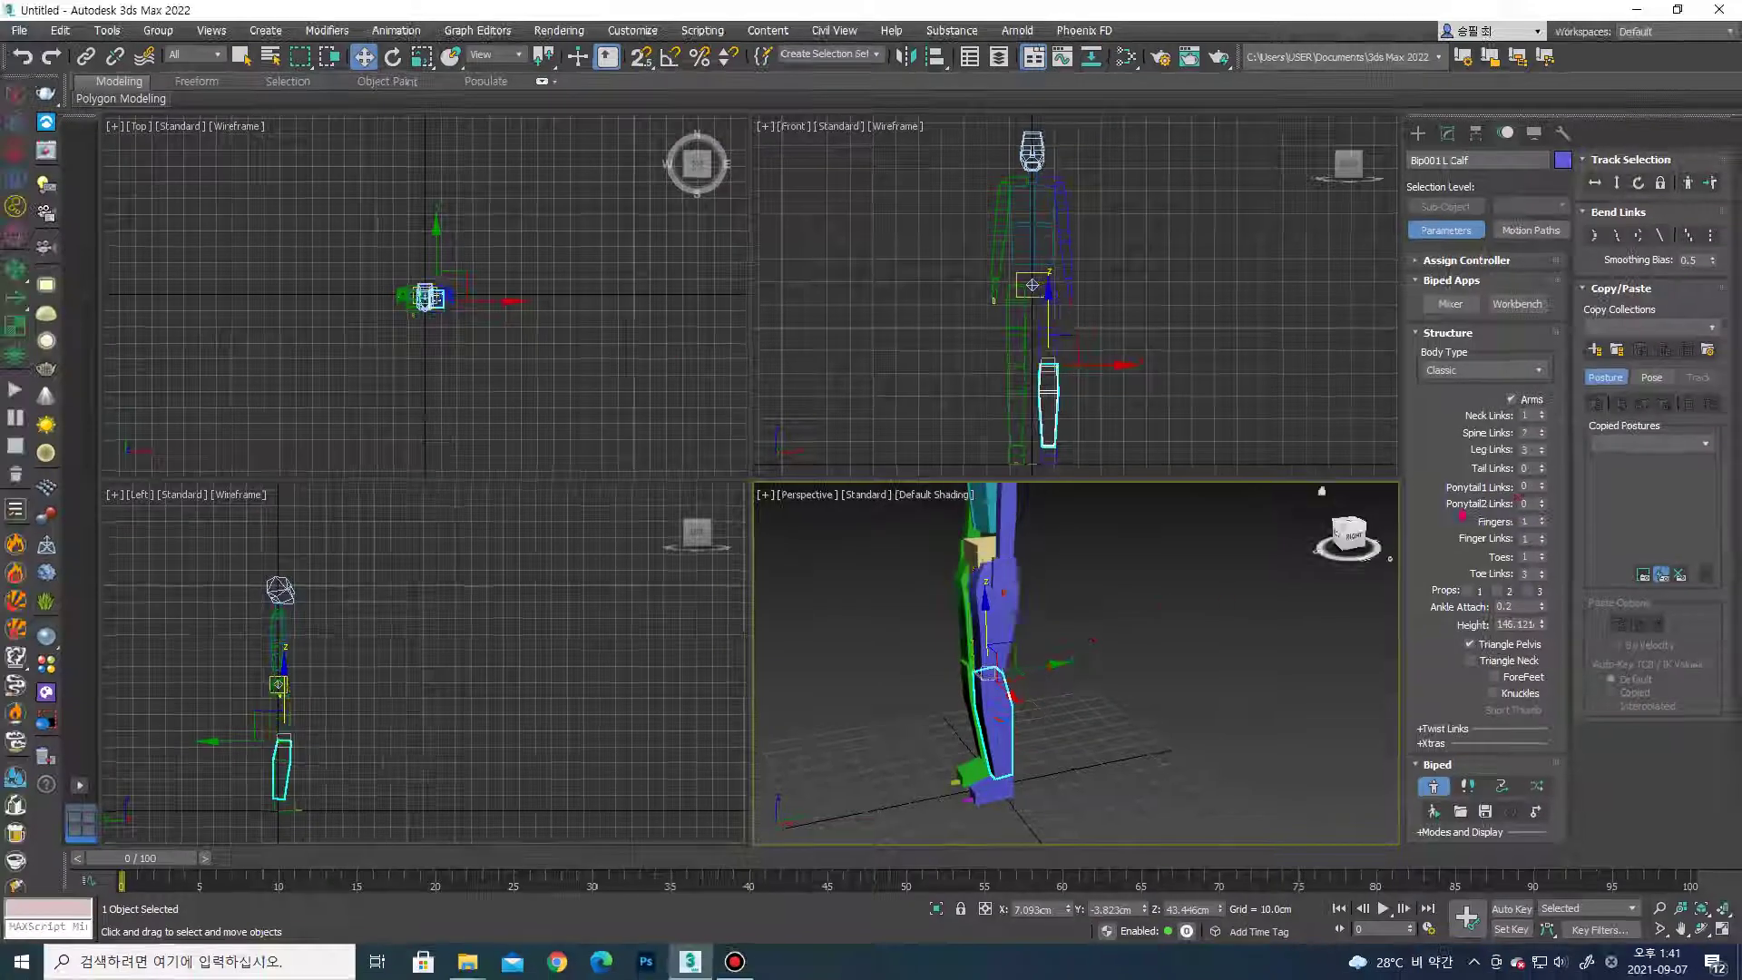
left_click(1543, 447)
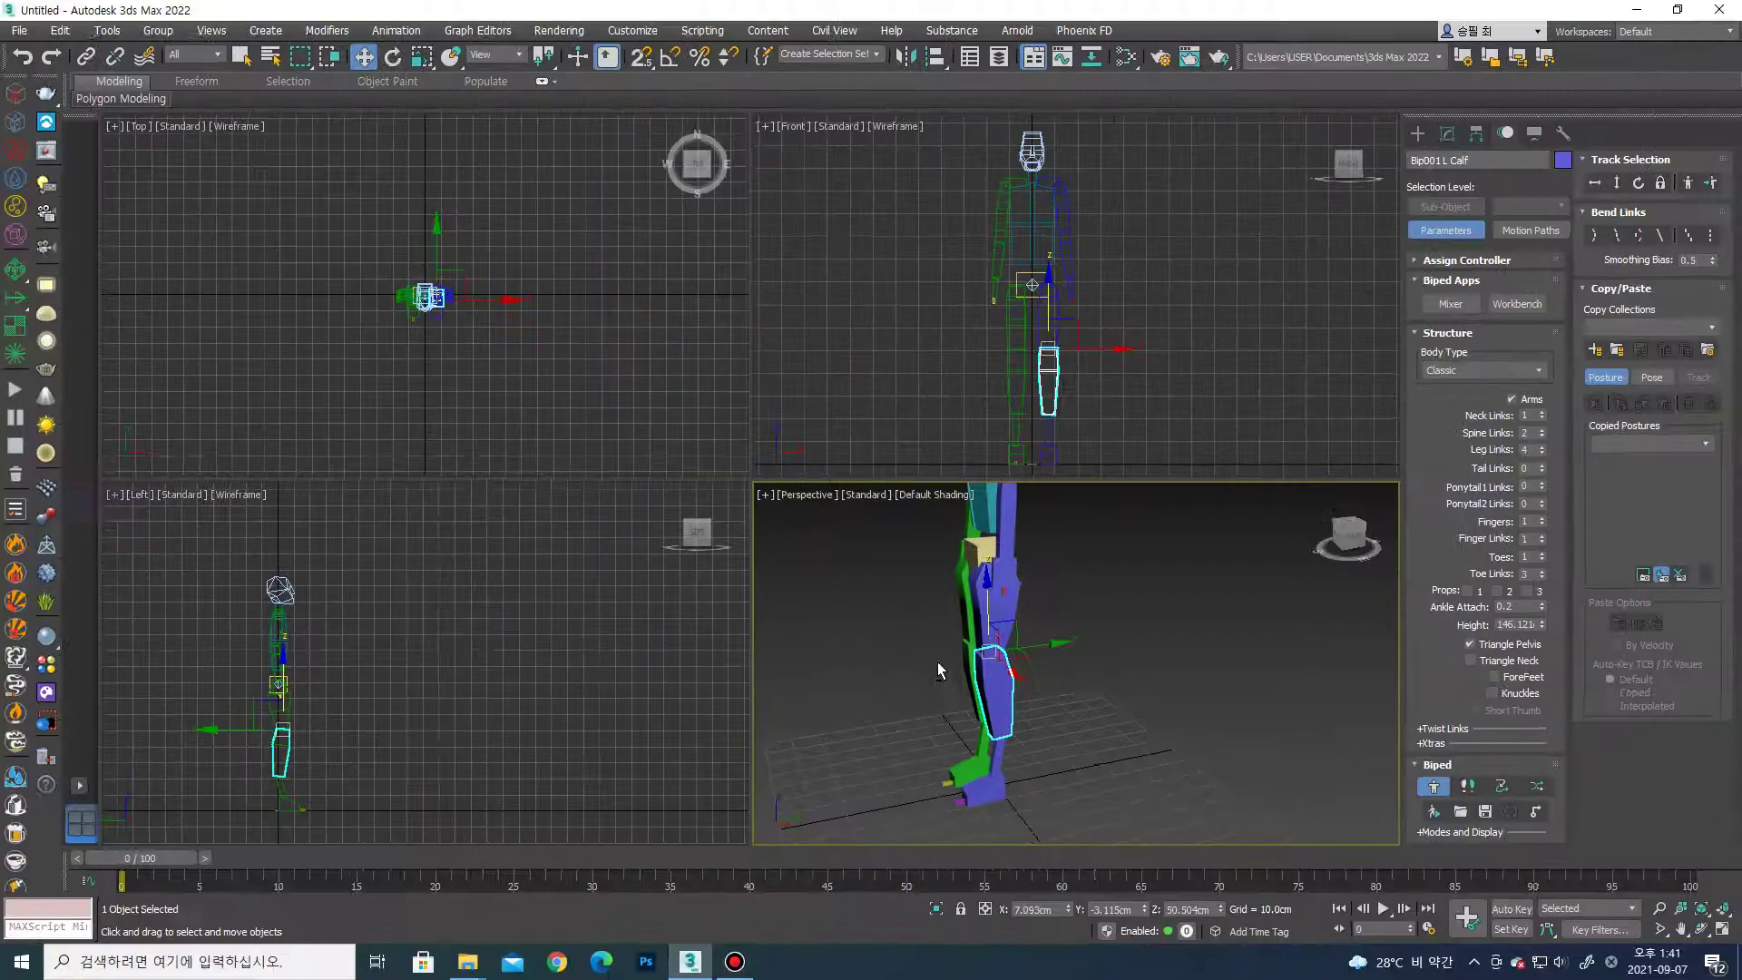
middle_click_drag(945, 669, 980, 673, "alt")
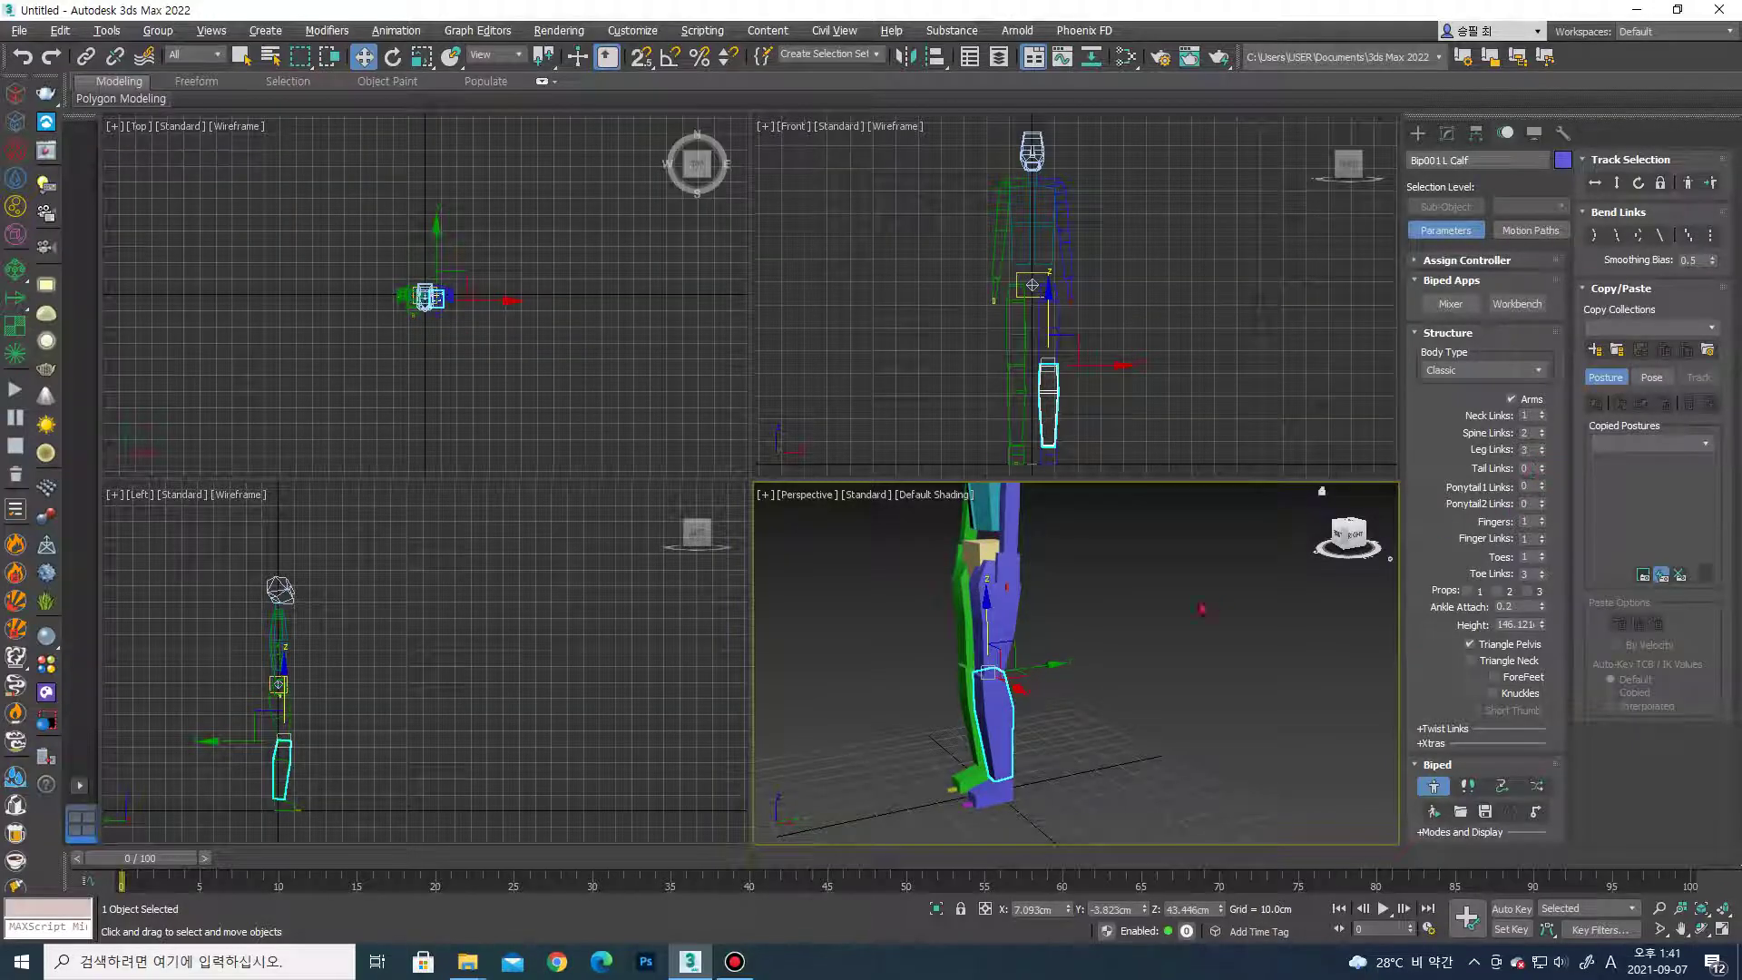
Restore Leg Links to 3 and raise Tail Links to 5 for a pelvis tail.
mouse_move(1140, 638)
middle_mouse_down("alt")
mouse_move(1239, 628)
mouse_move(1143, 688)
mouse_move(1083, 645)
middle_mouse_up("alt")
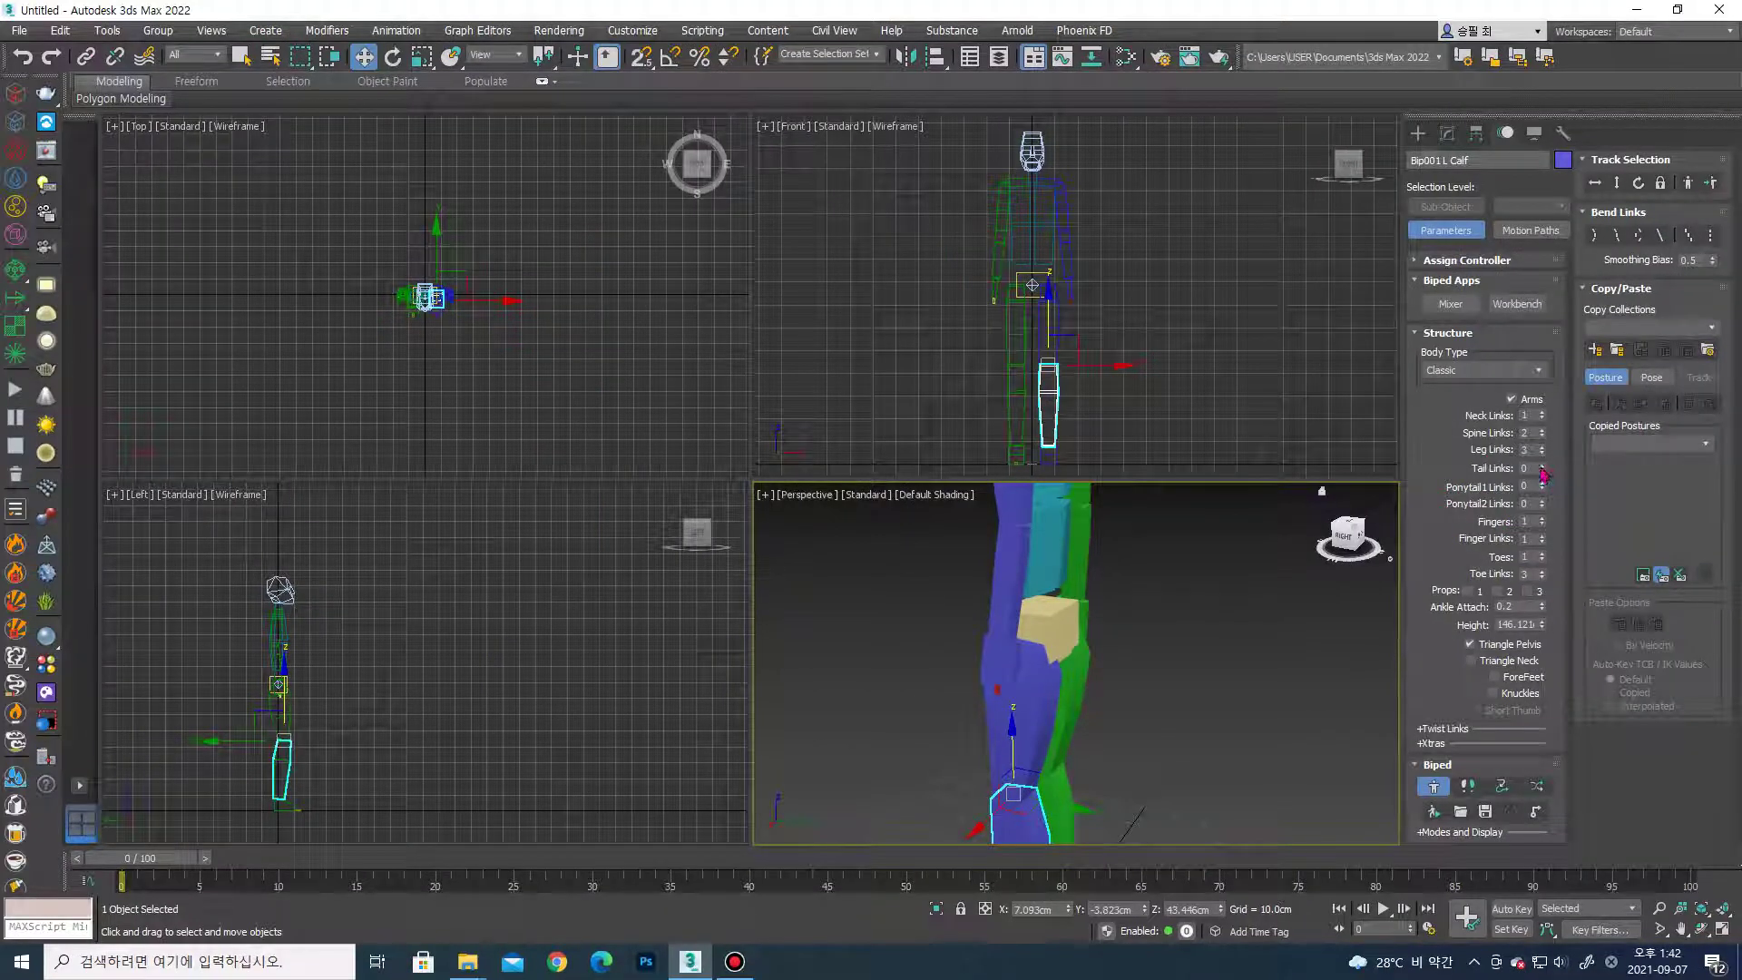
left_click_drag(1542, 473, 1543, 459)
mouse_move(1280, 698)
middle_mouse_down()
mouse_move(1237, 617)
mouse_move(1210, 626)
middle_mouse_up()
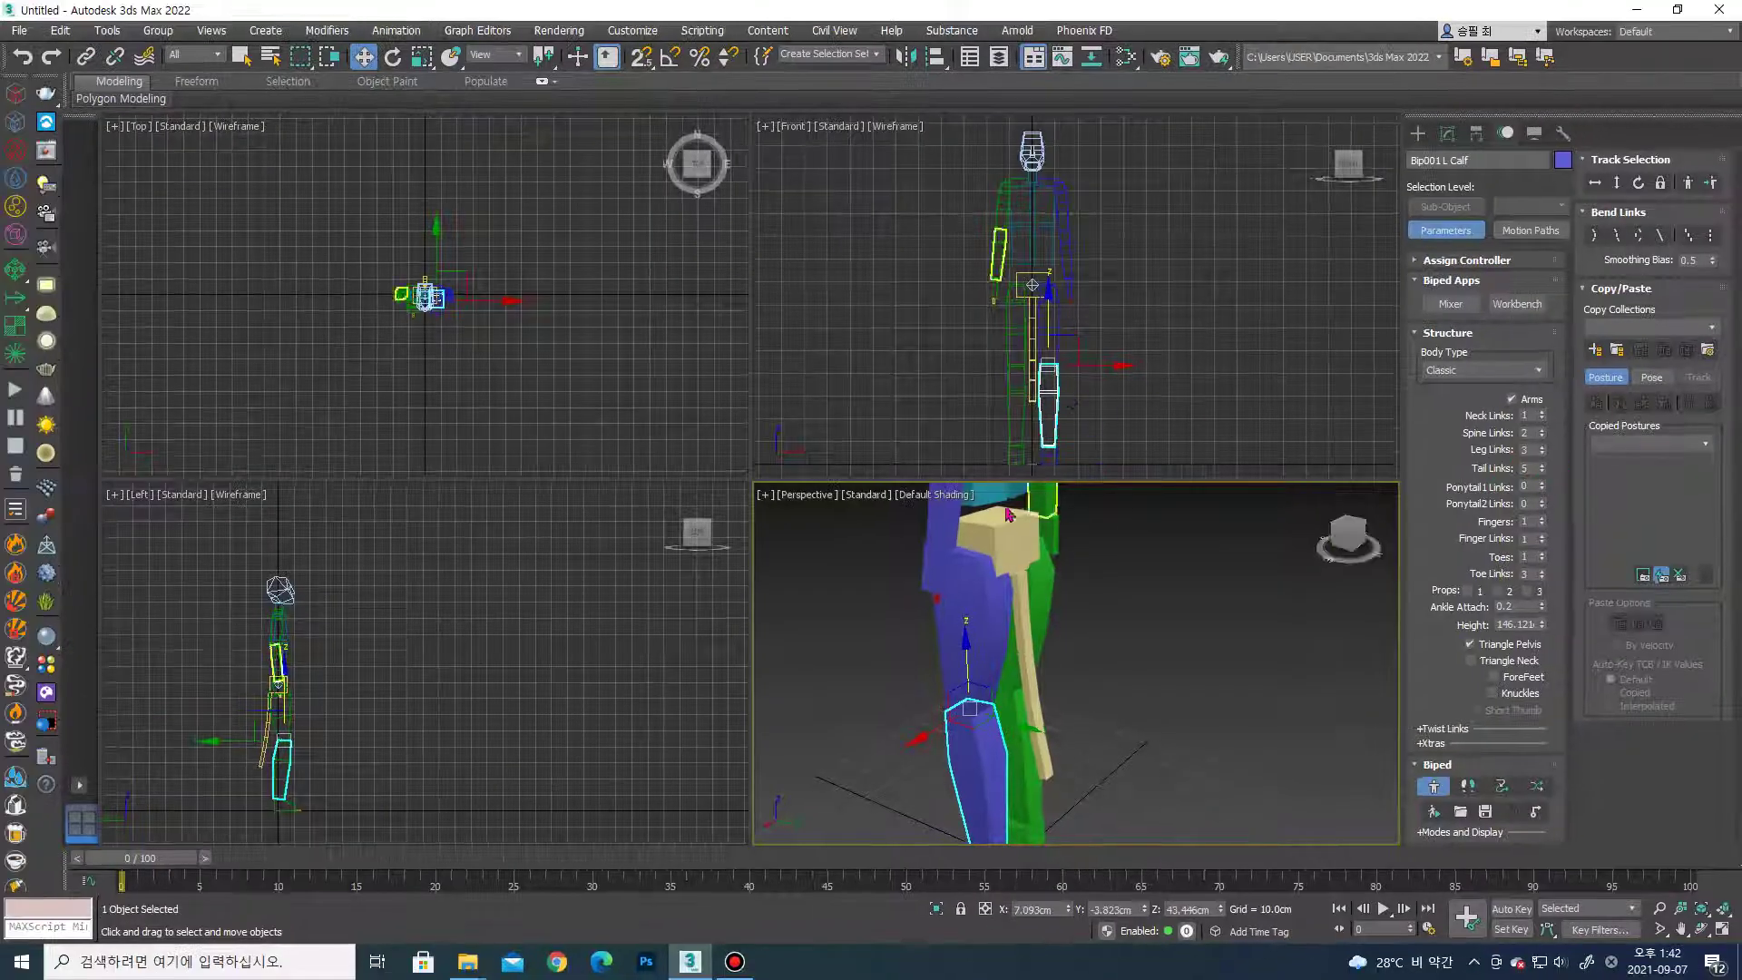
left_click(1002, 519)
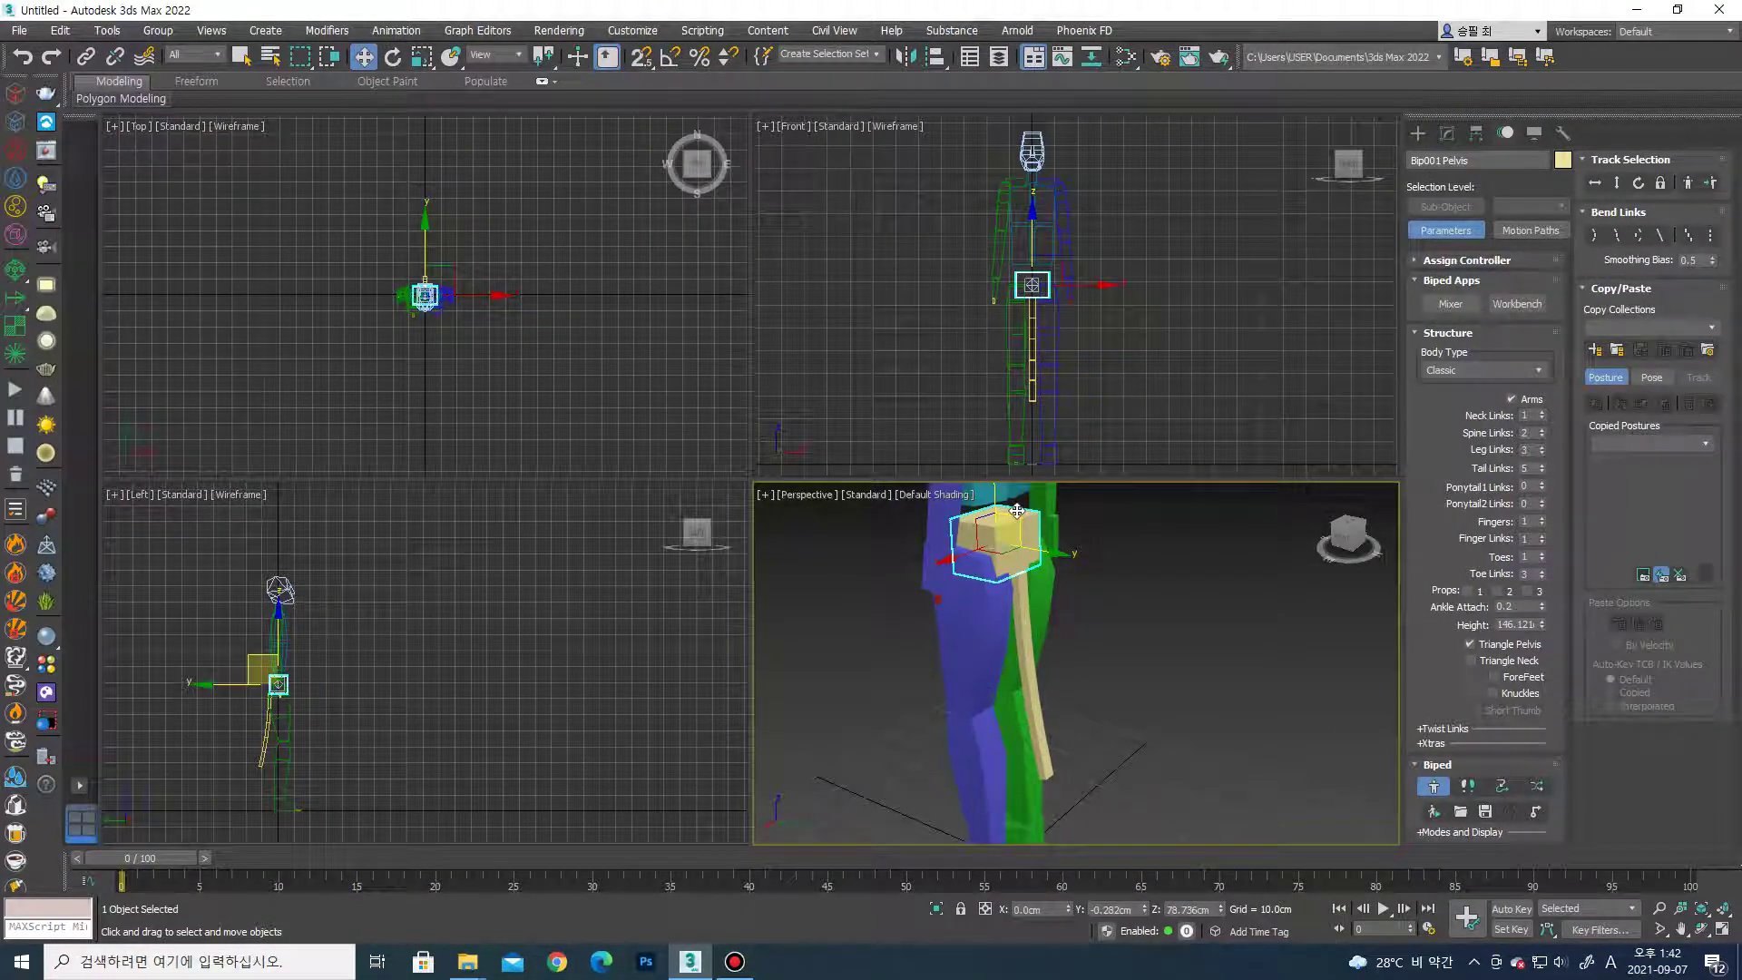
Rotate the pelvis to inspect the tail, then set Tail Links back to 0.
key("e")
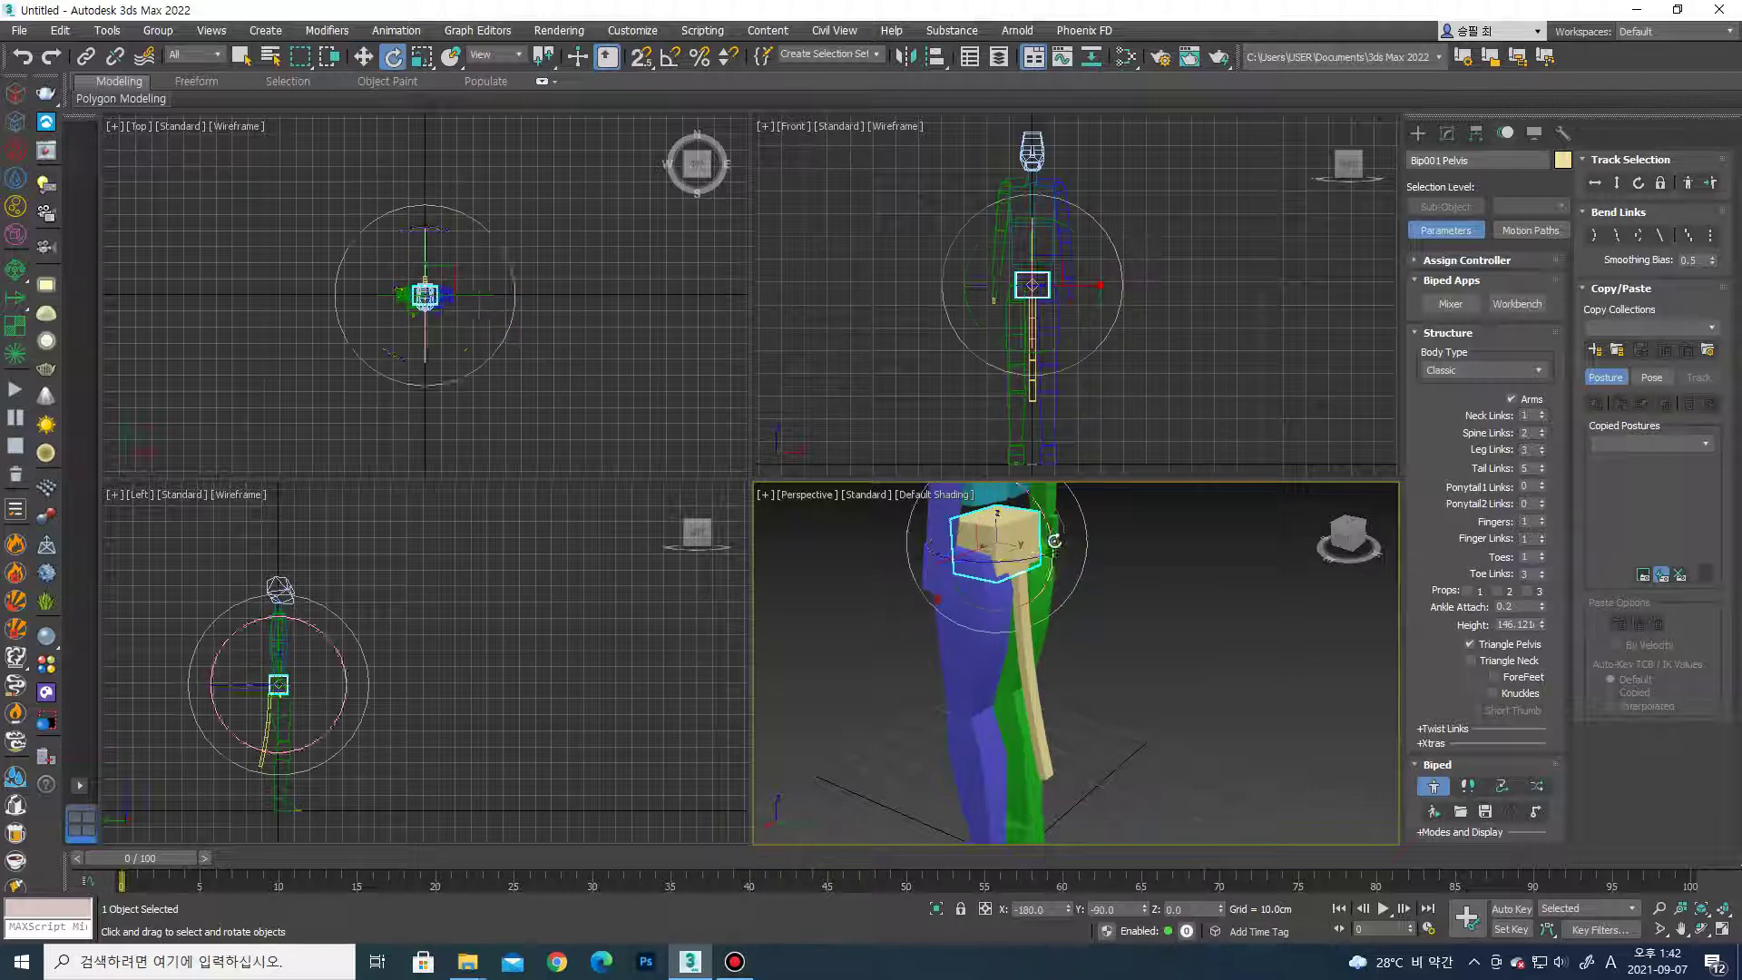
mouse_move(1007, 572)
left_mouse_down()
mouse_move(956, 560)
mouse_move(1038, 577)
left_mouse_up()
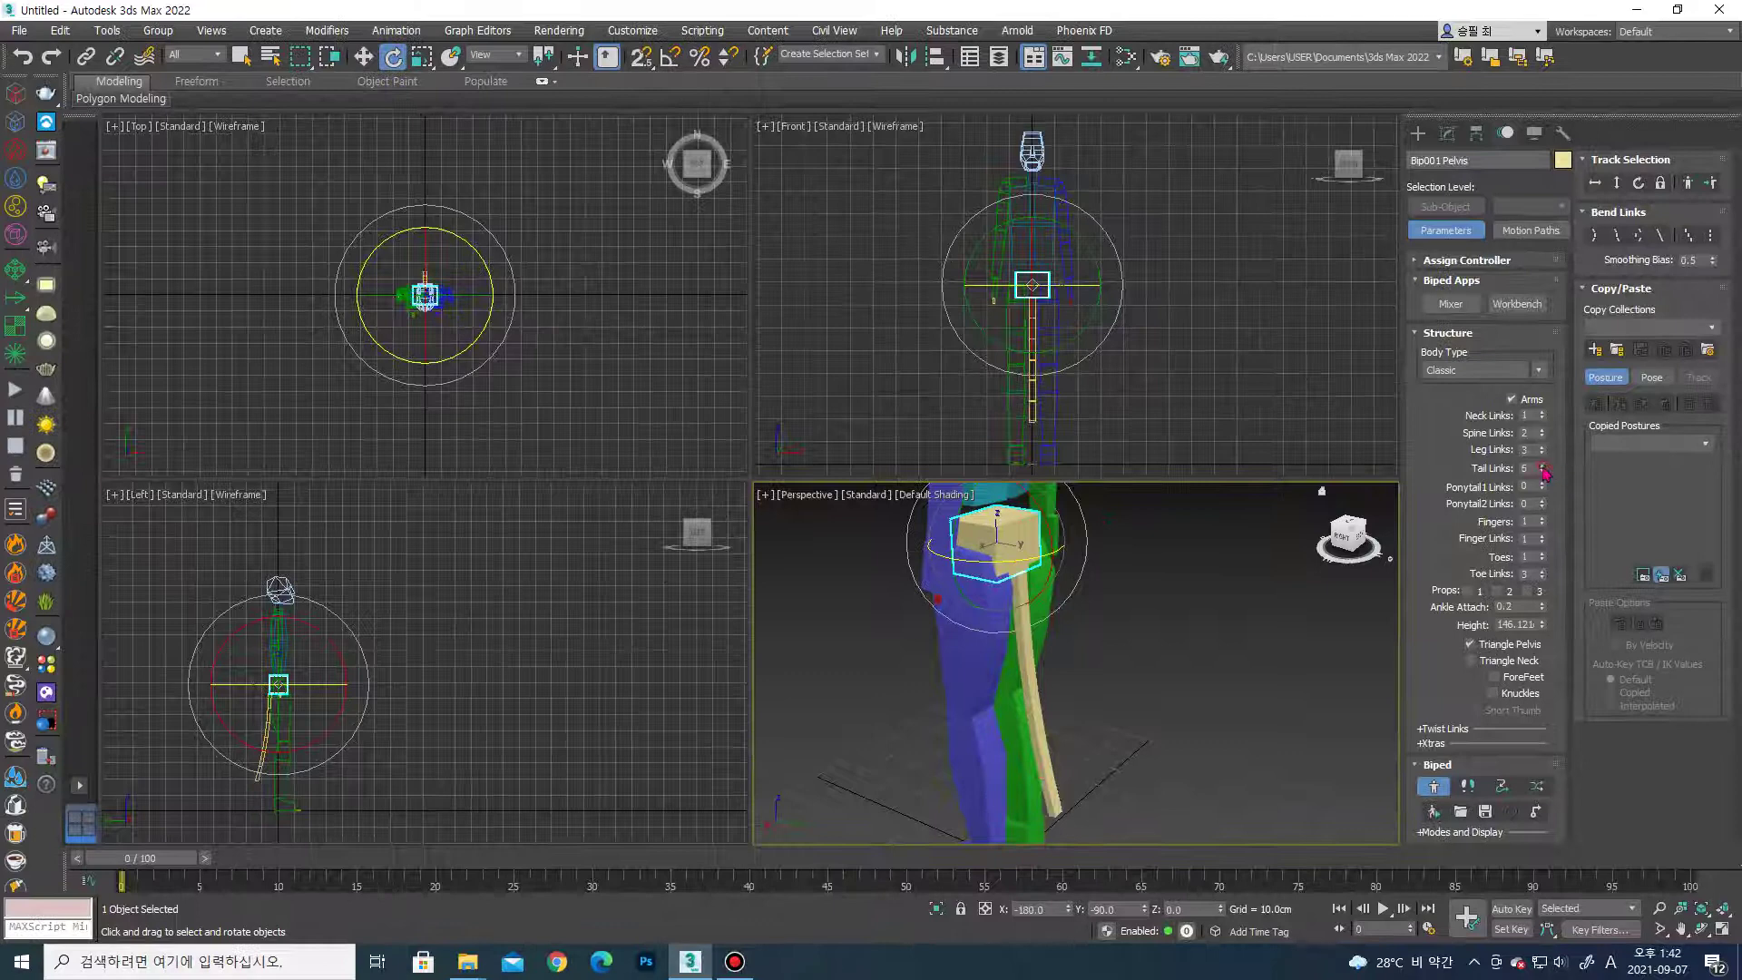
left_click_drag(1542, 470, 1546, 480)
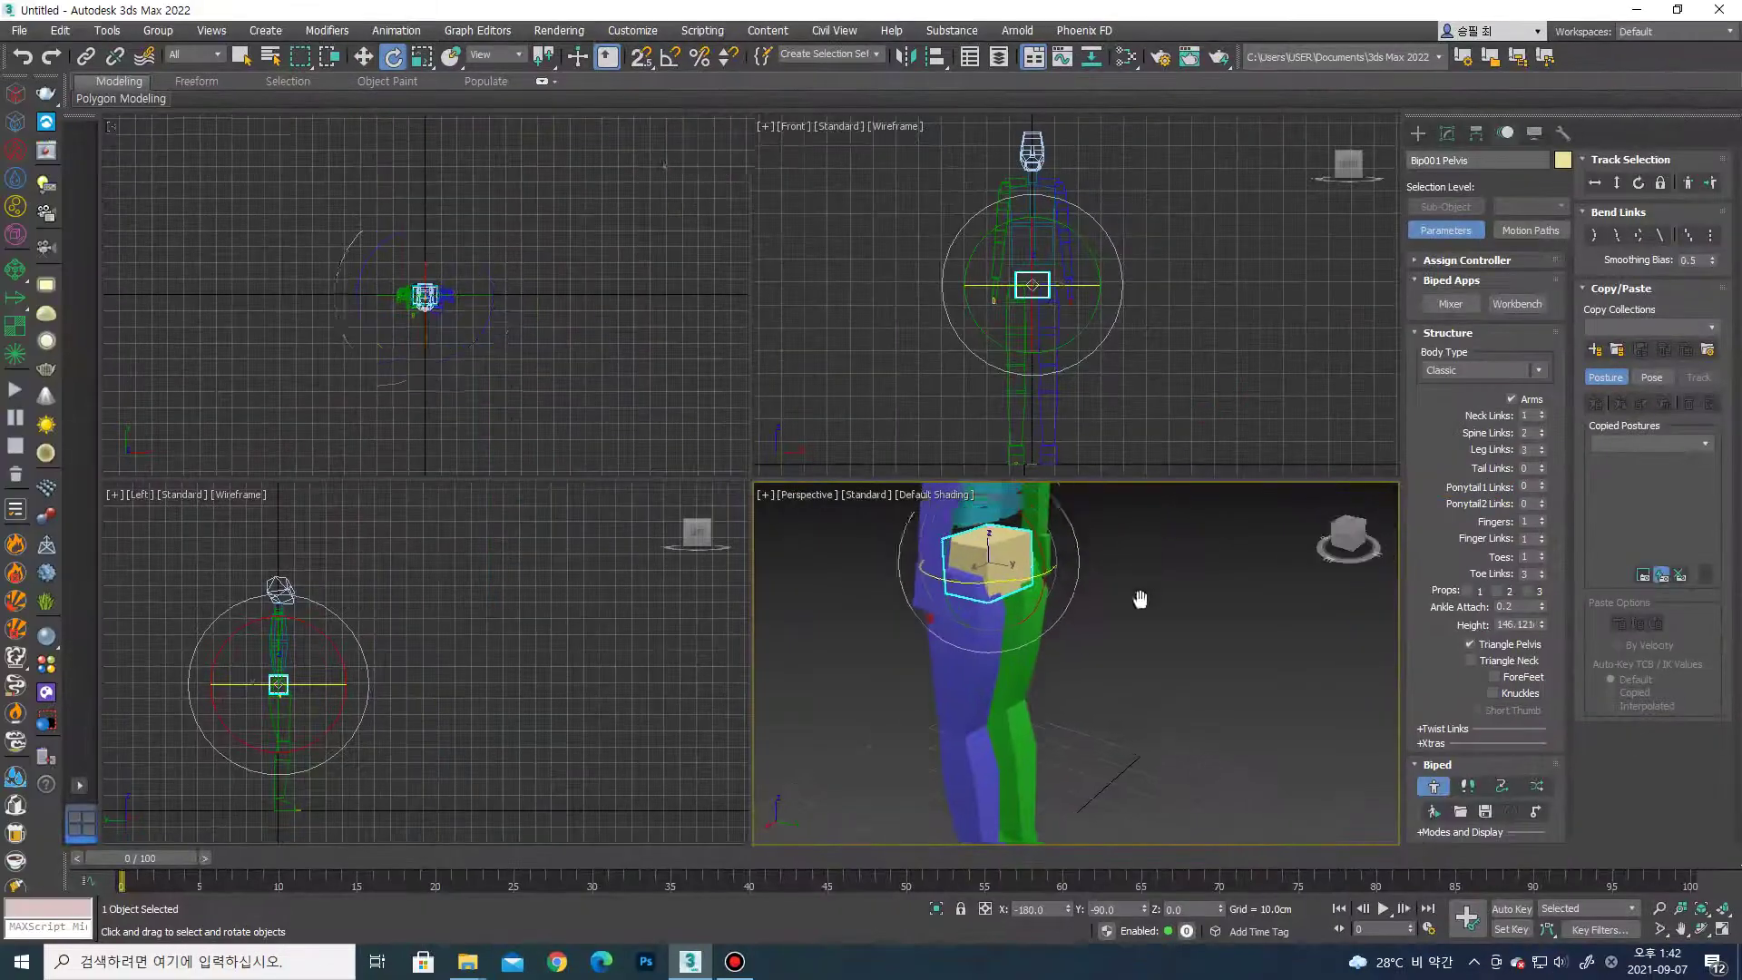
key("ctrl+shift+z")
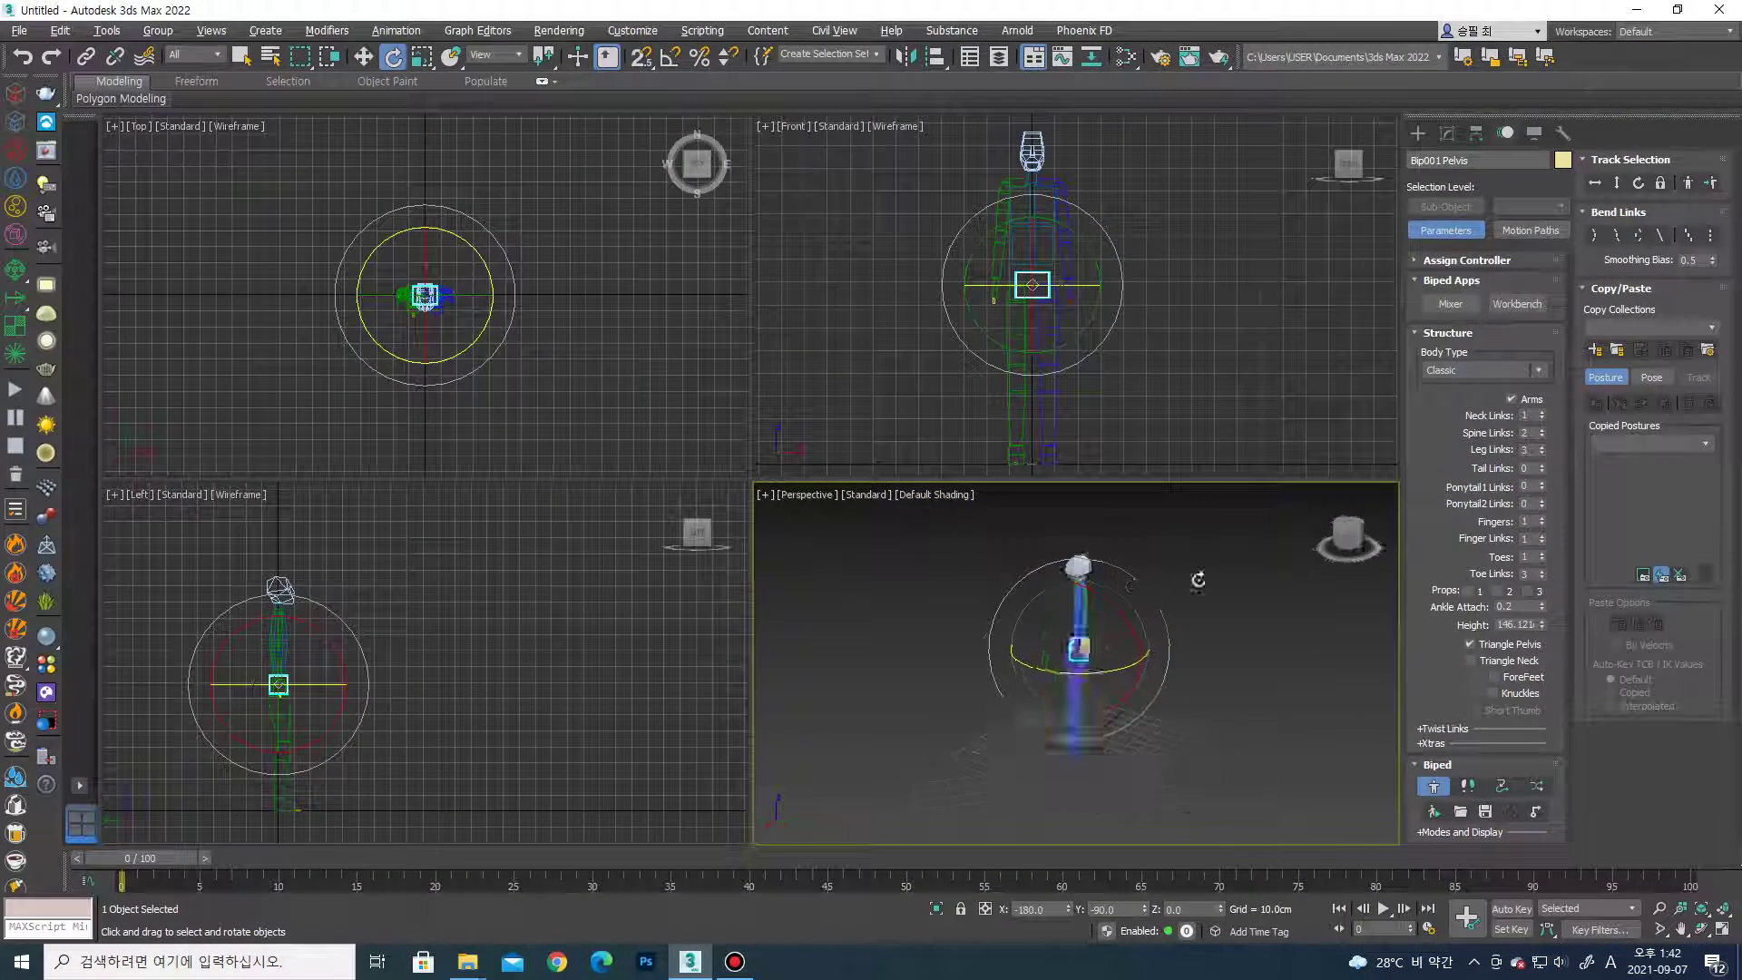
middle_click_drag(1175, 588, 1116, 590, "alt")
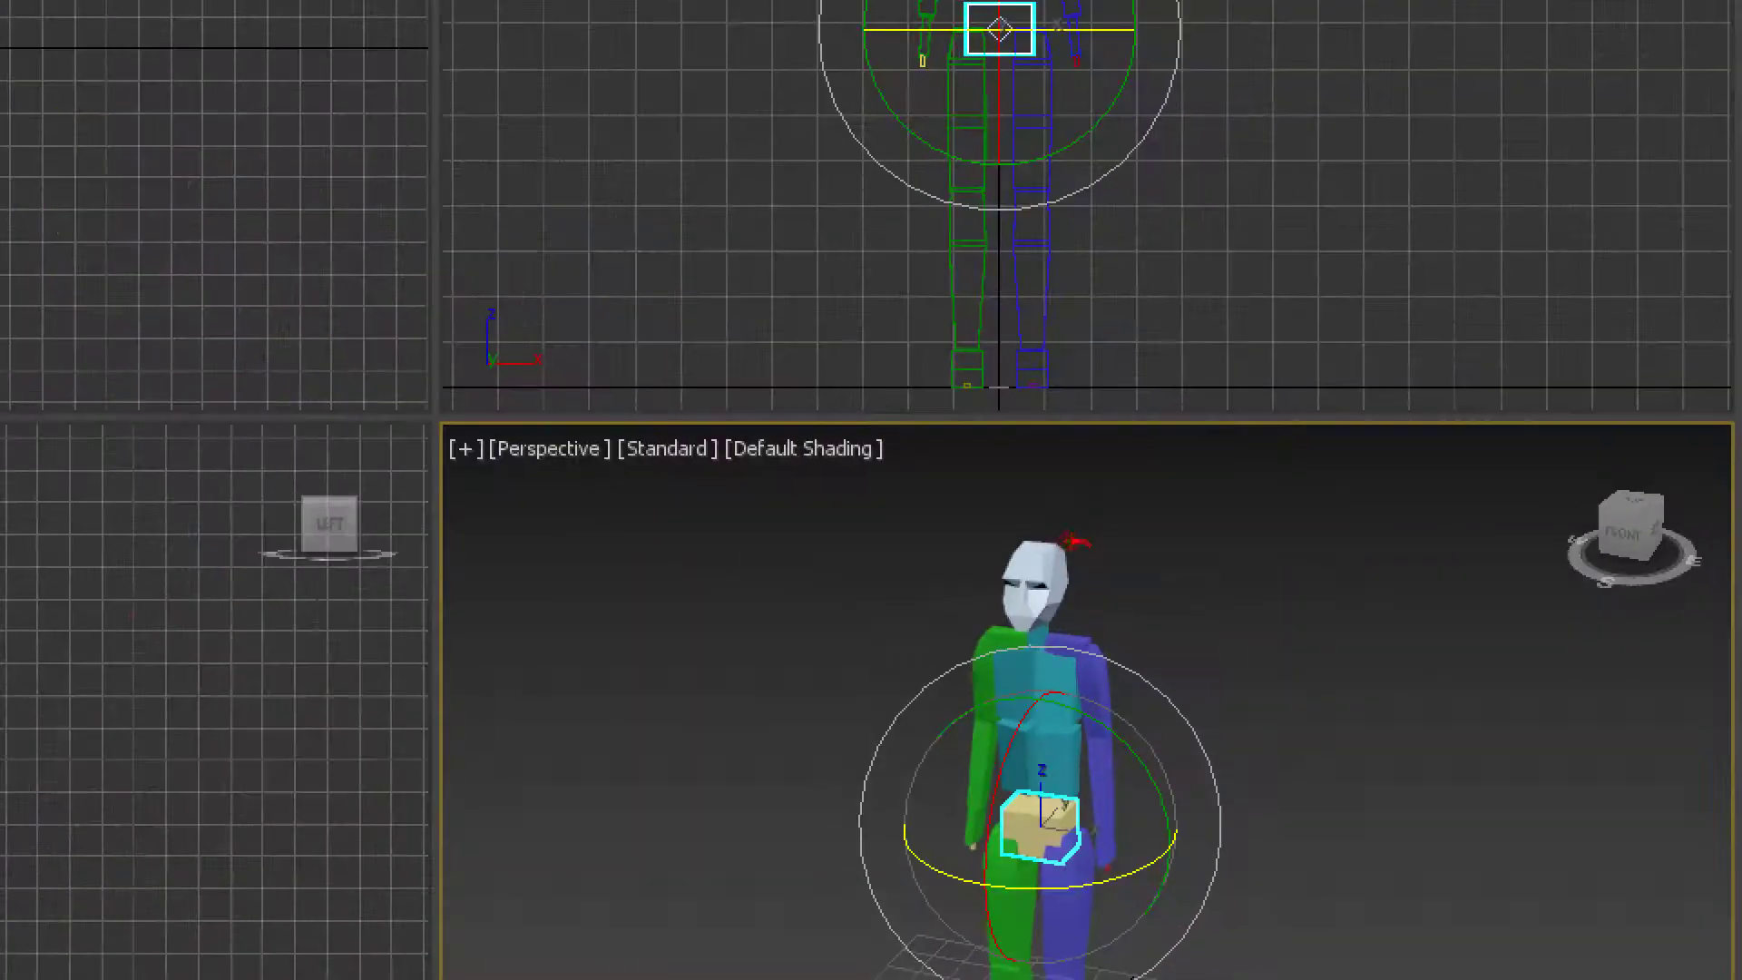
left_click_drag(1542, 487, 1521, 516)
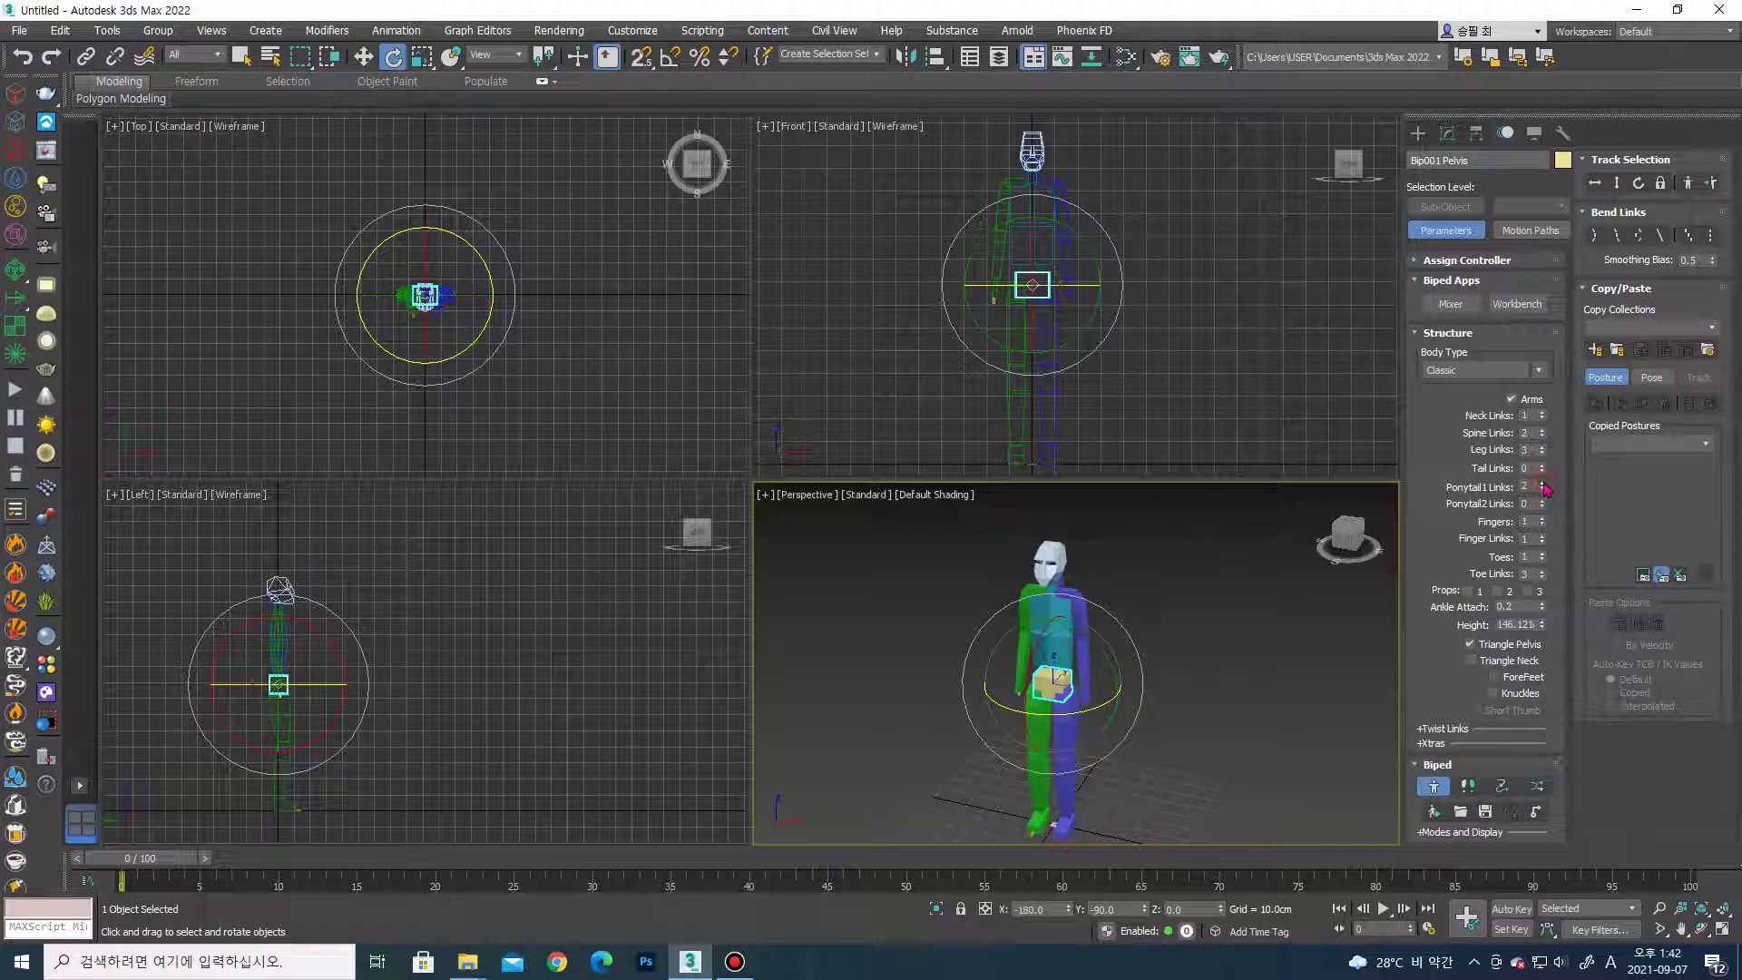
mouse_move(1221, 625)
middle_mouse_down("alt")
mouse_move(973, 612)
mouse_move(1150, 628)
middle_mouse_up("alt")
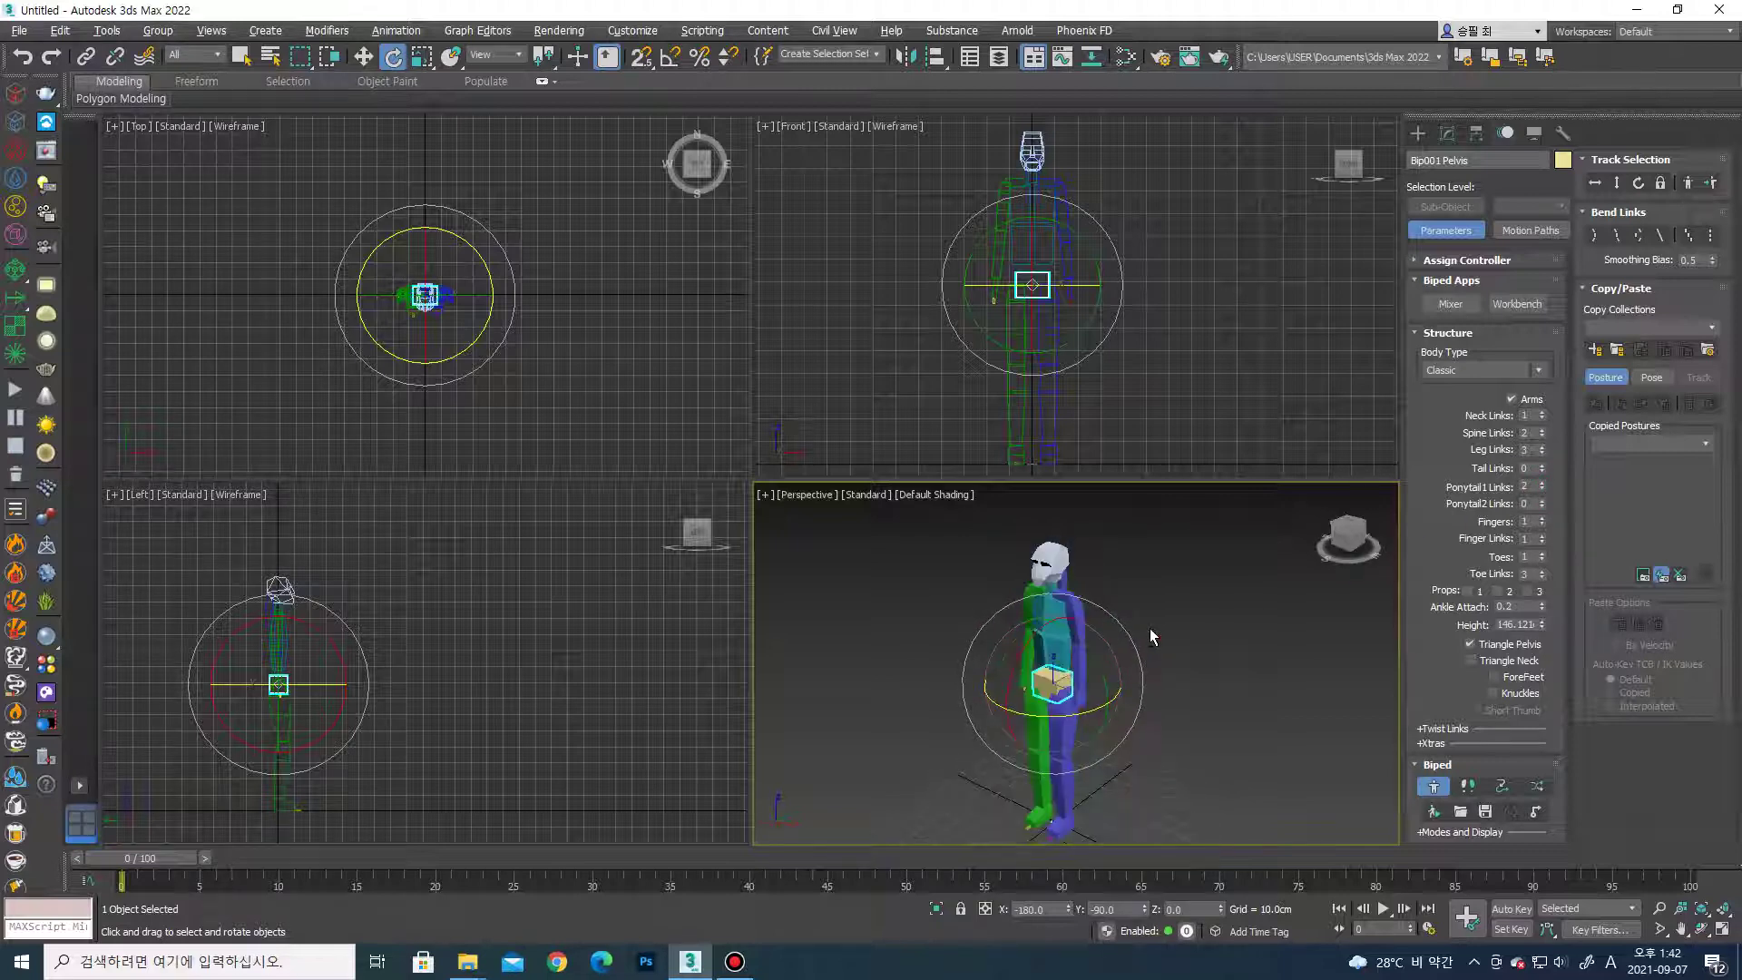
left_click(1050, 560)
key("z")
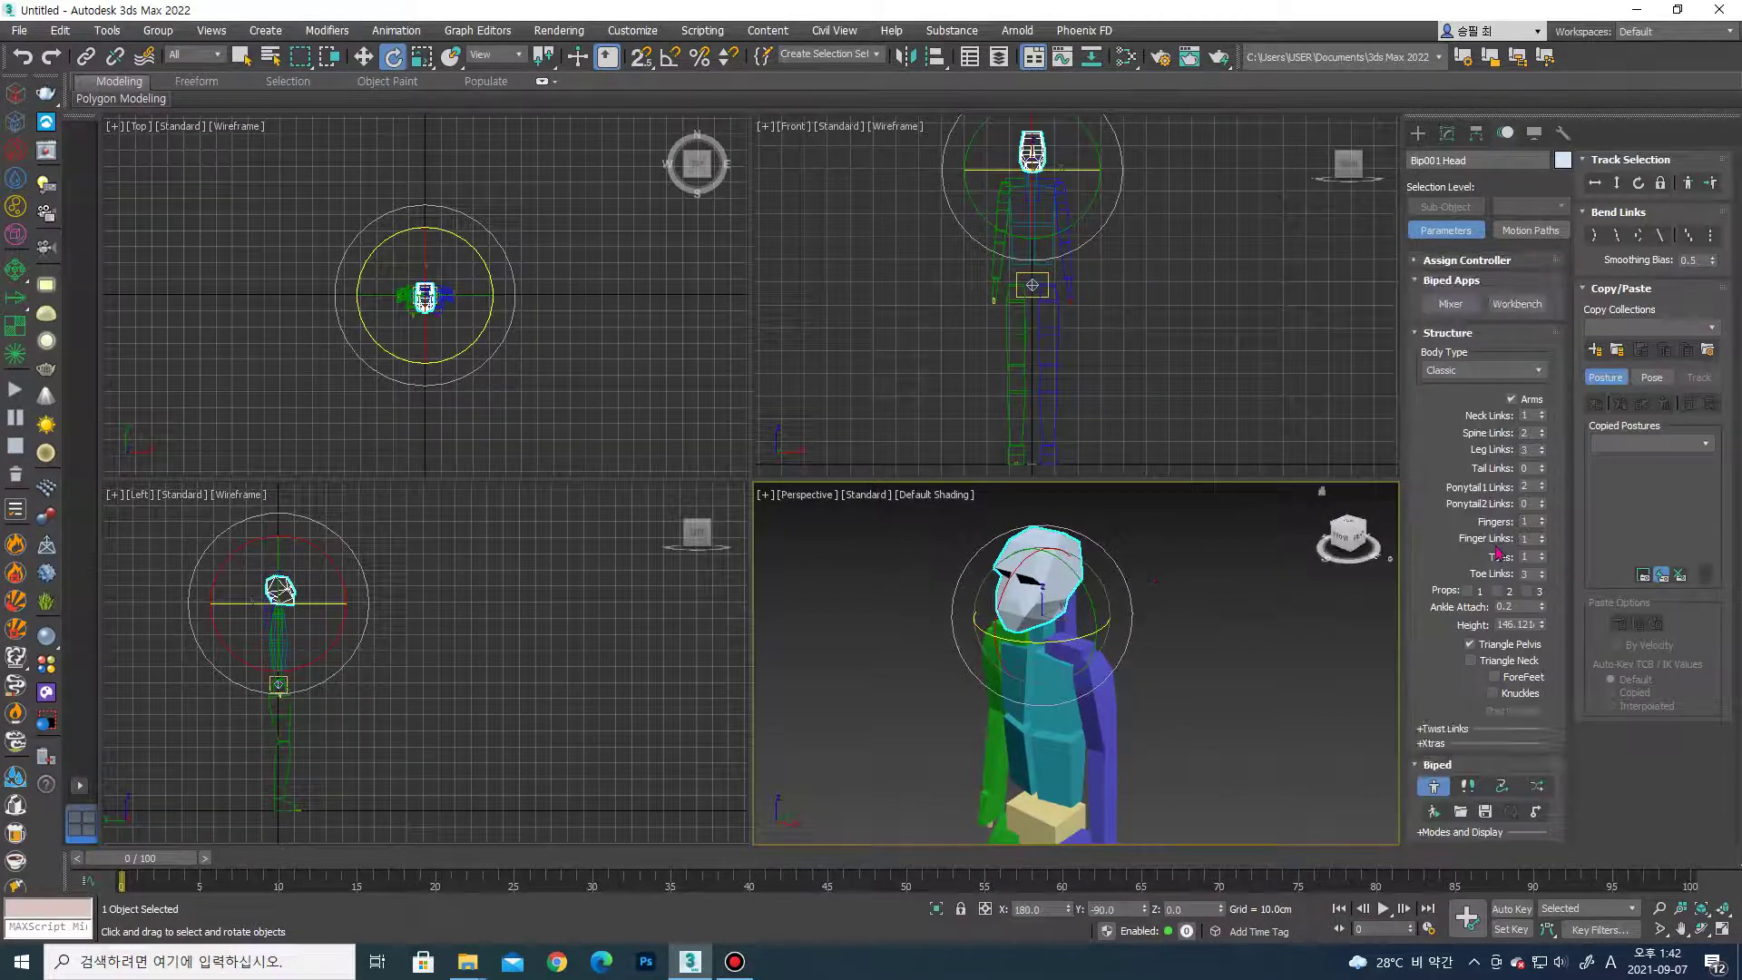
mouse_move(1134, 599)
middle_mouse_down("alt")
mouse_move(1097, 611)
mouse_move(1121, 594)
middle_mouse_up("alt")
left_click_drag(1155, 569, 1039, 694)
left_click_drag(1054, 646, 1095, 696)
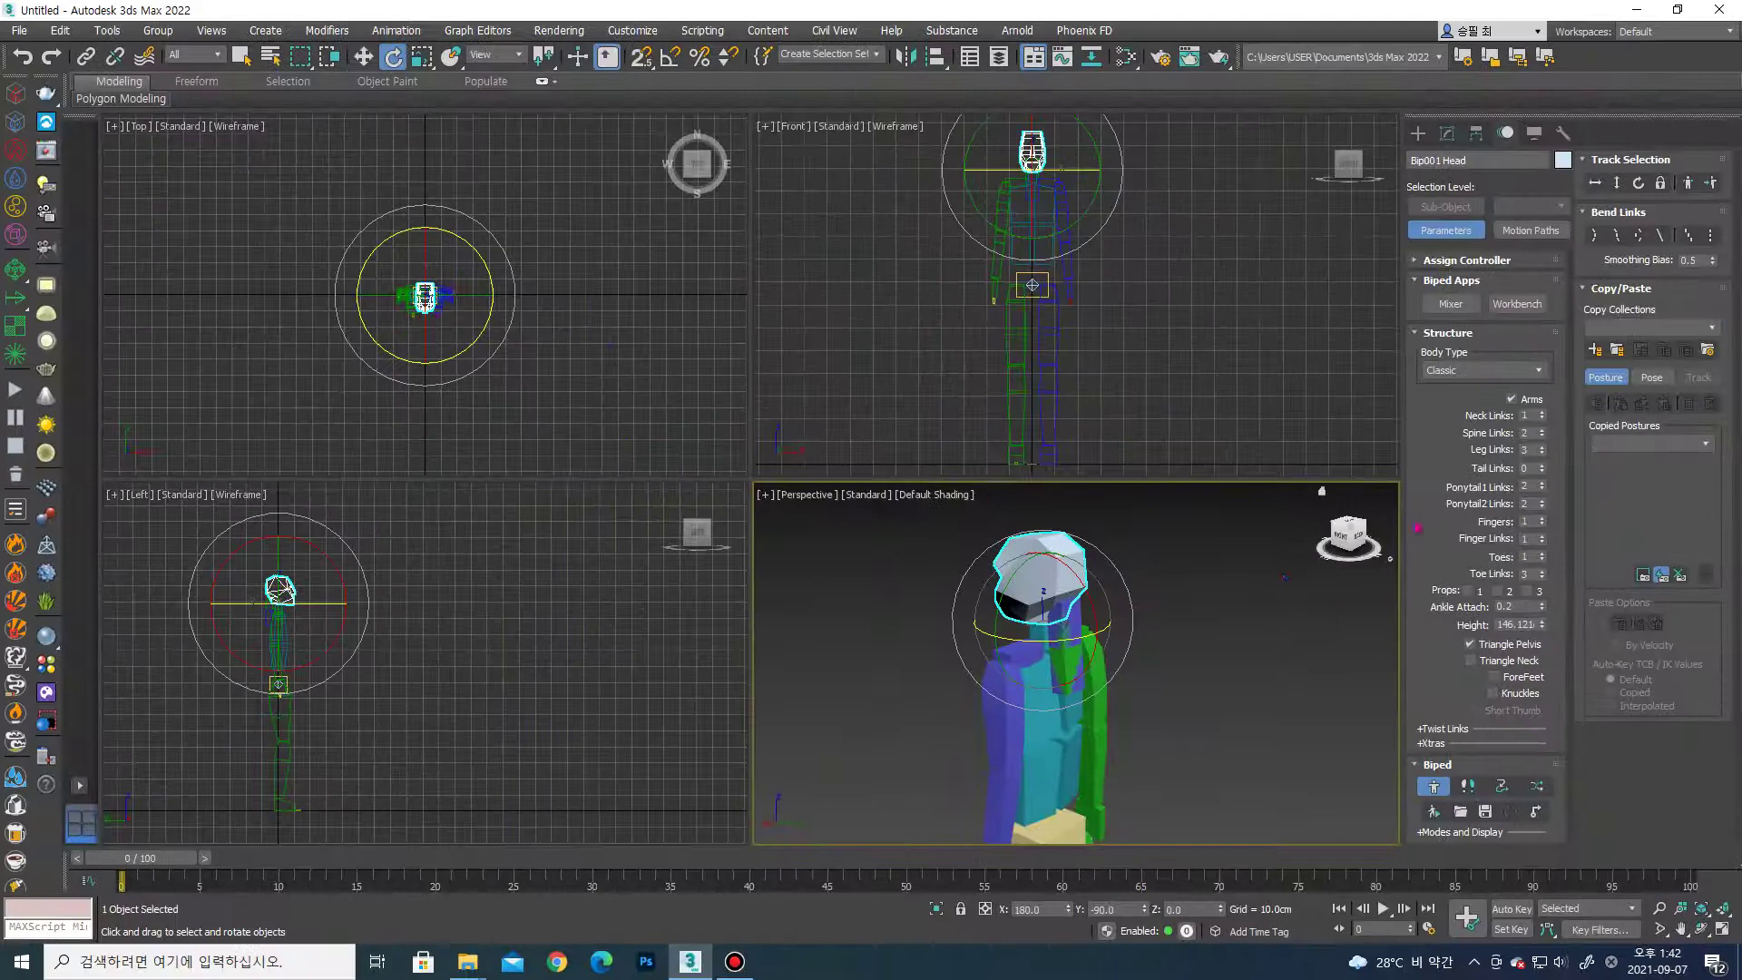
middle_click_drag(1214, 596, 1113, 613, "alt")
left_click(1542, 491)
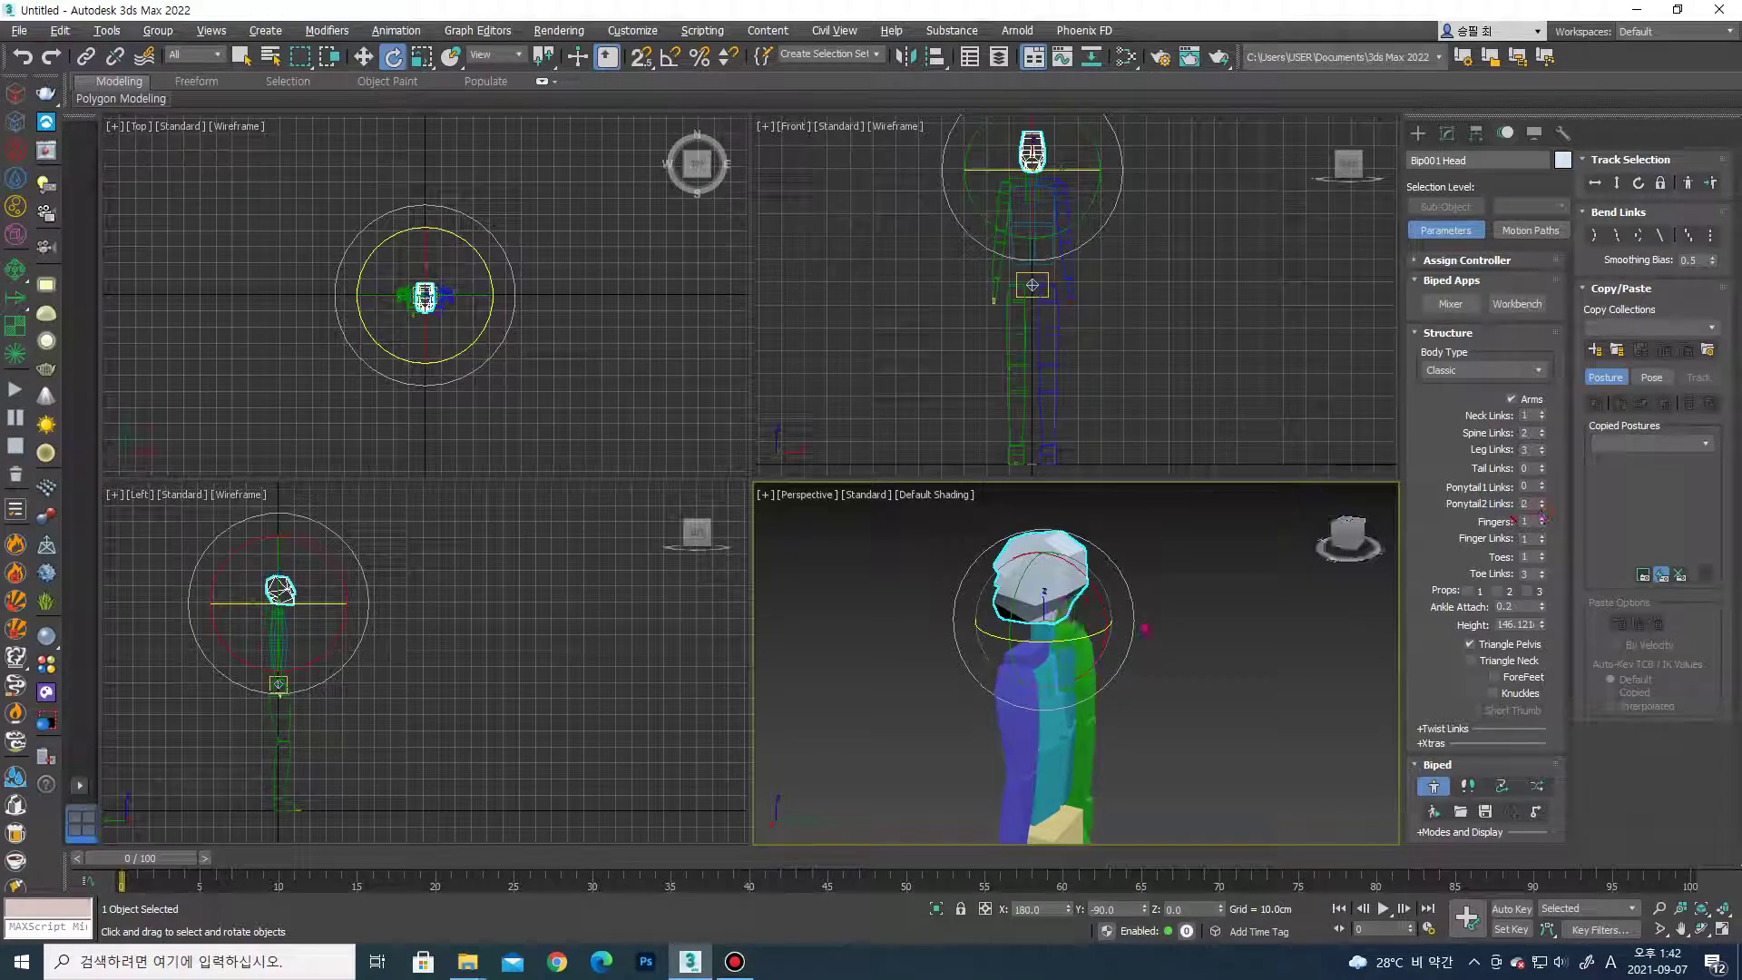
left_click(1542, 507)
left_click(1541, 508)
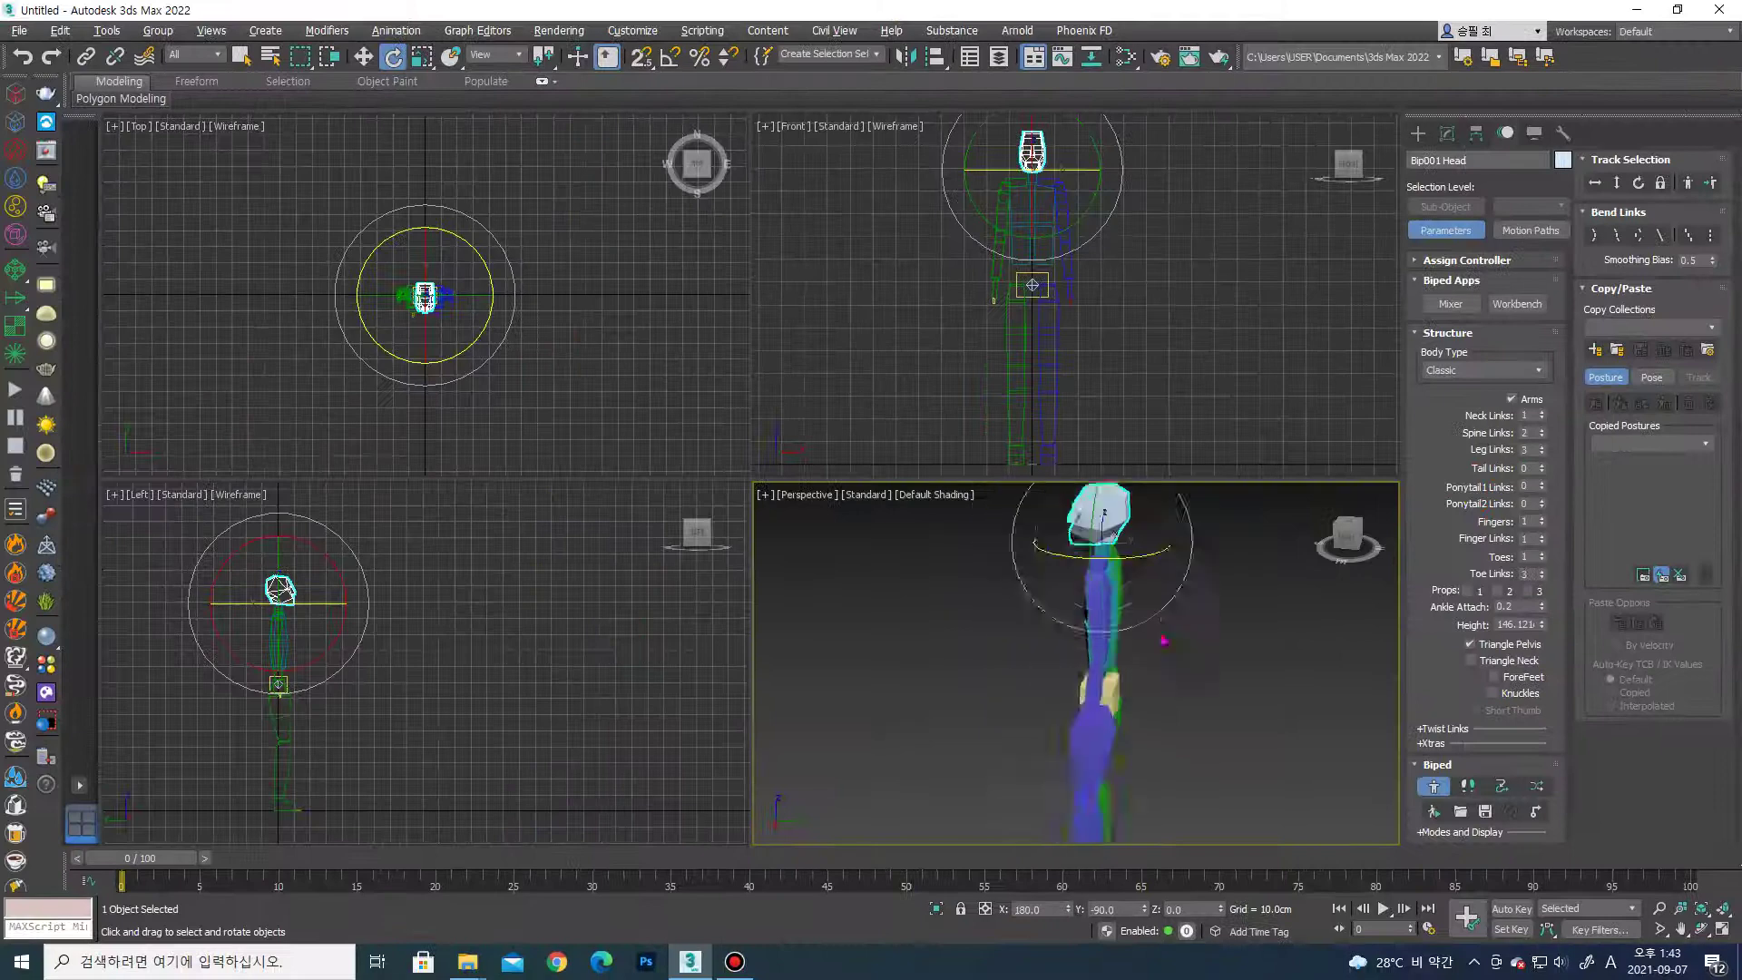
scroll(1164, 640, "up", 5)
scroll(1164, 640, "up", 1)
left_click_drag(1269, 638, 1278, 635)
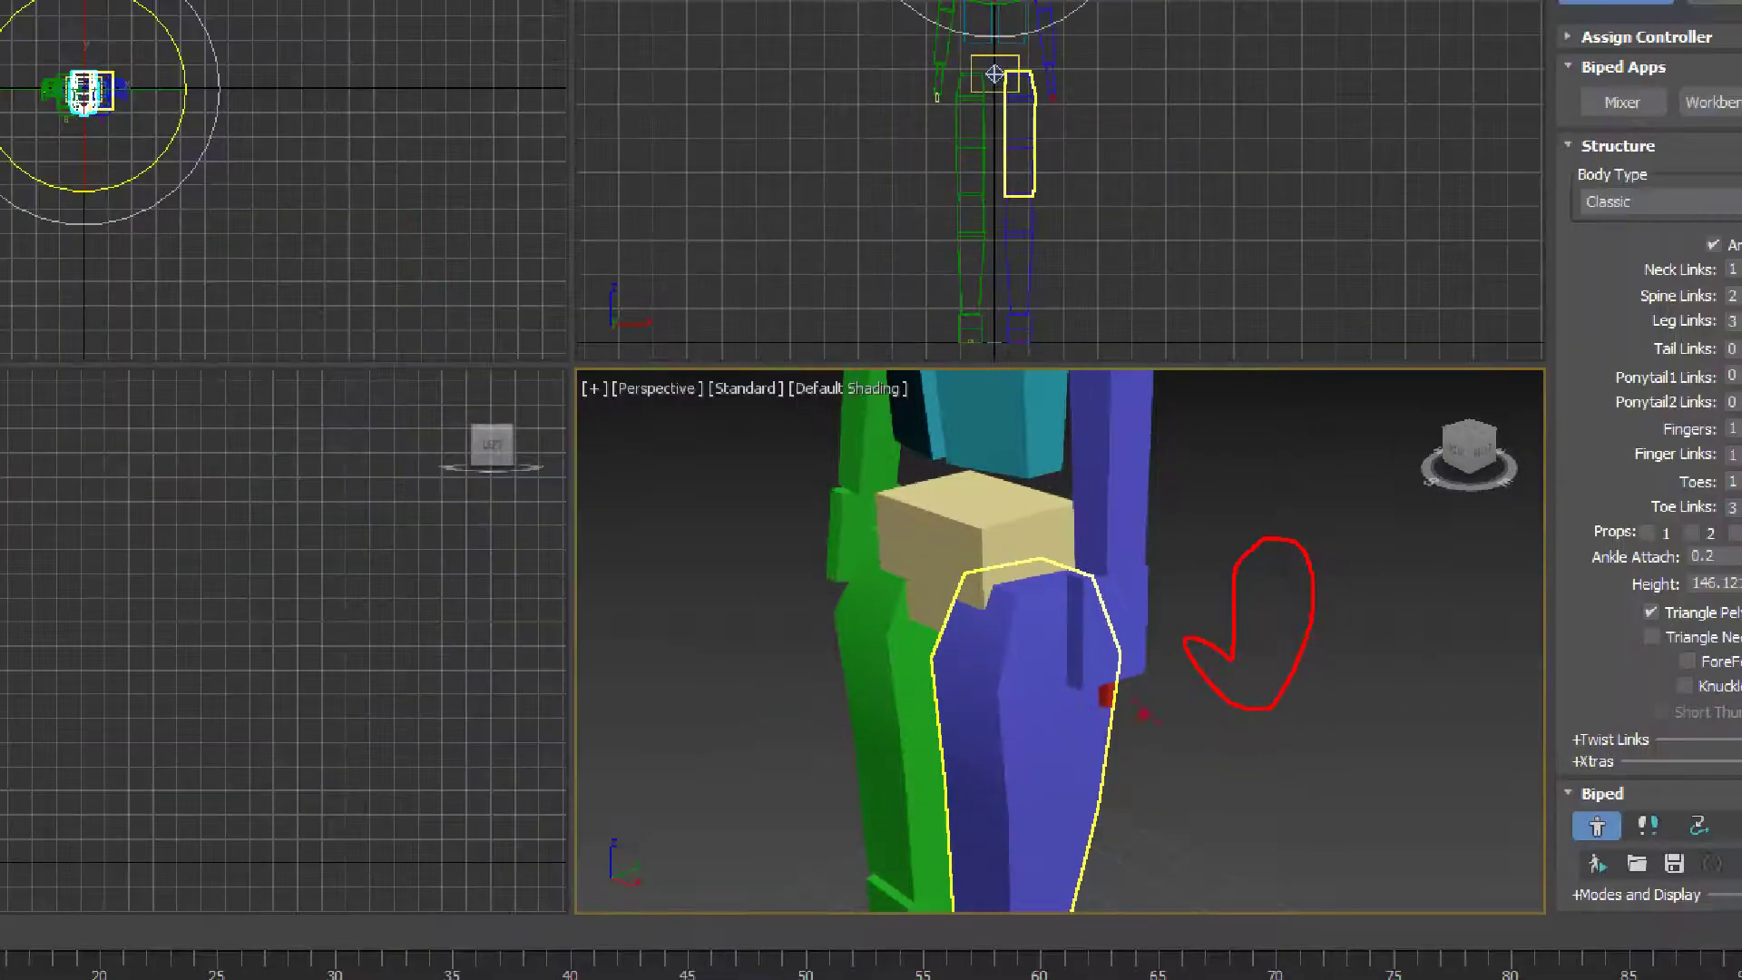
mouse_move(1402, 664)
left_mouse_down()
mouse_move(1426, 699)
mouse_move(1418, 613)
mouse_move(1625, 568)
left_mouse_up()
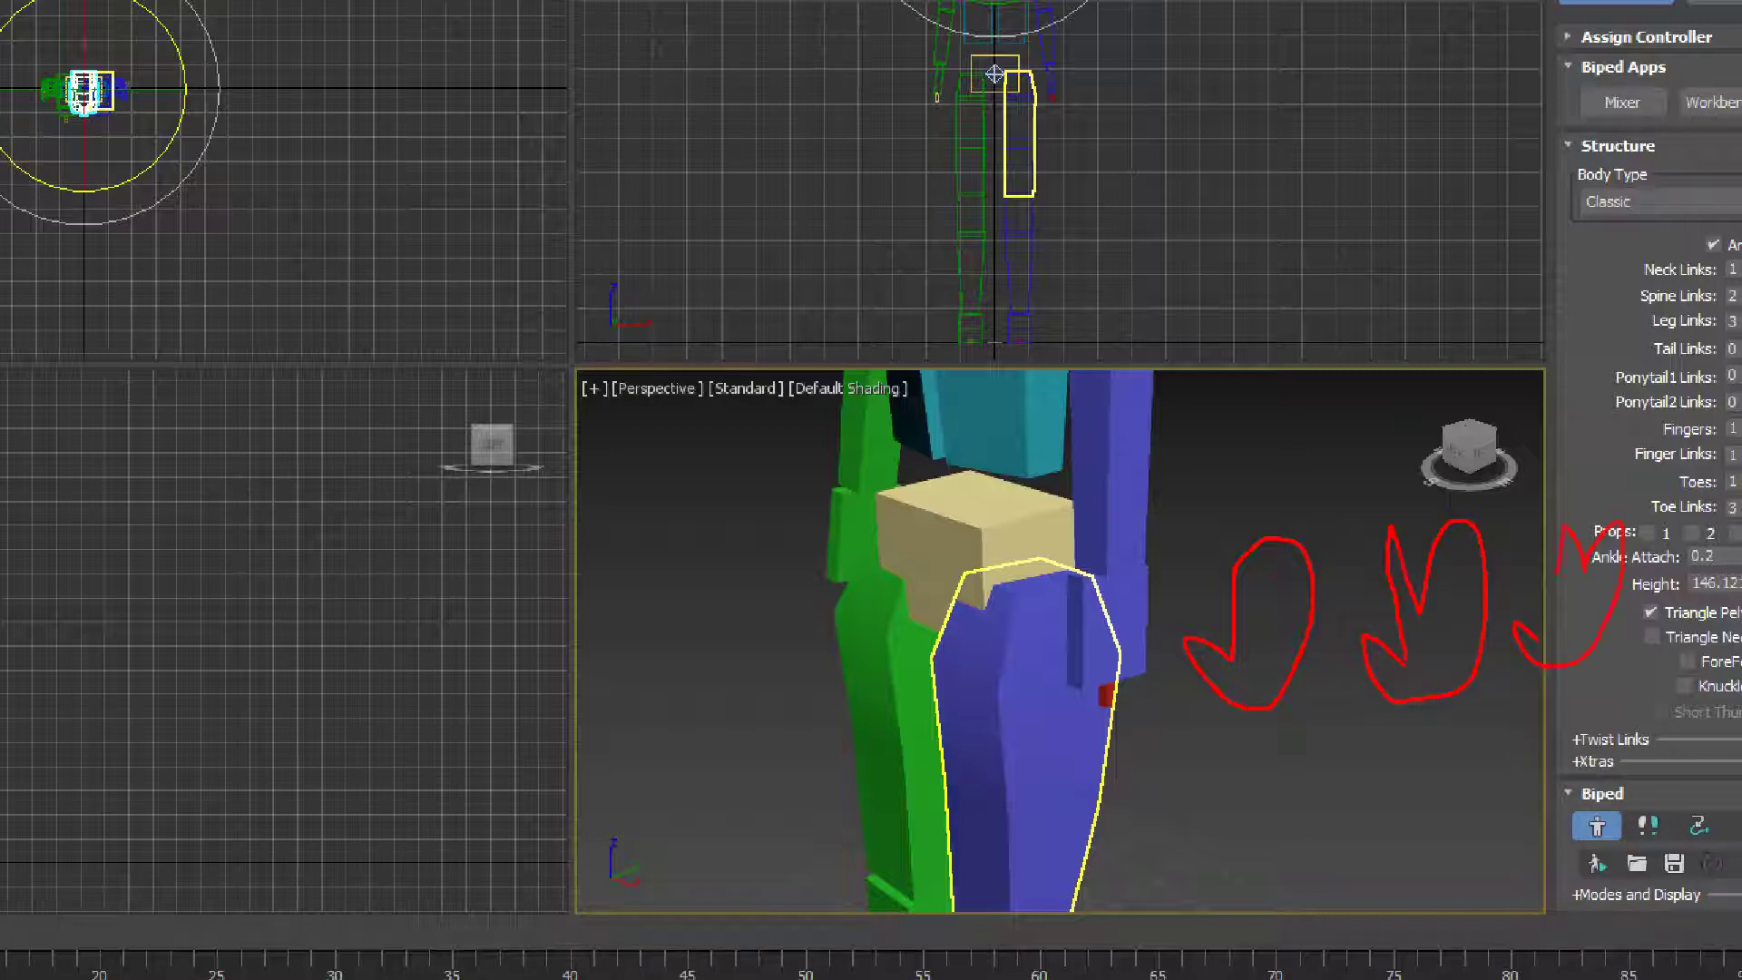
left_click_drag(1522, 581, 1539, 631)
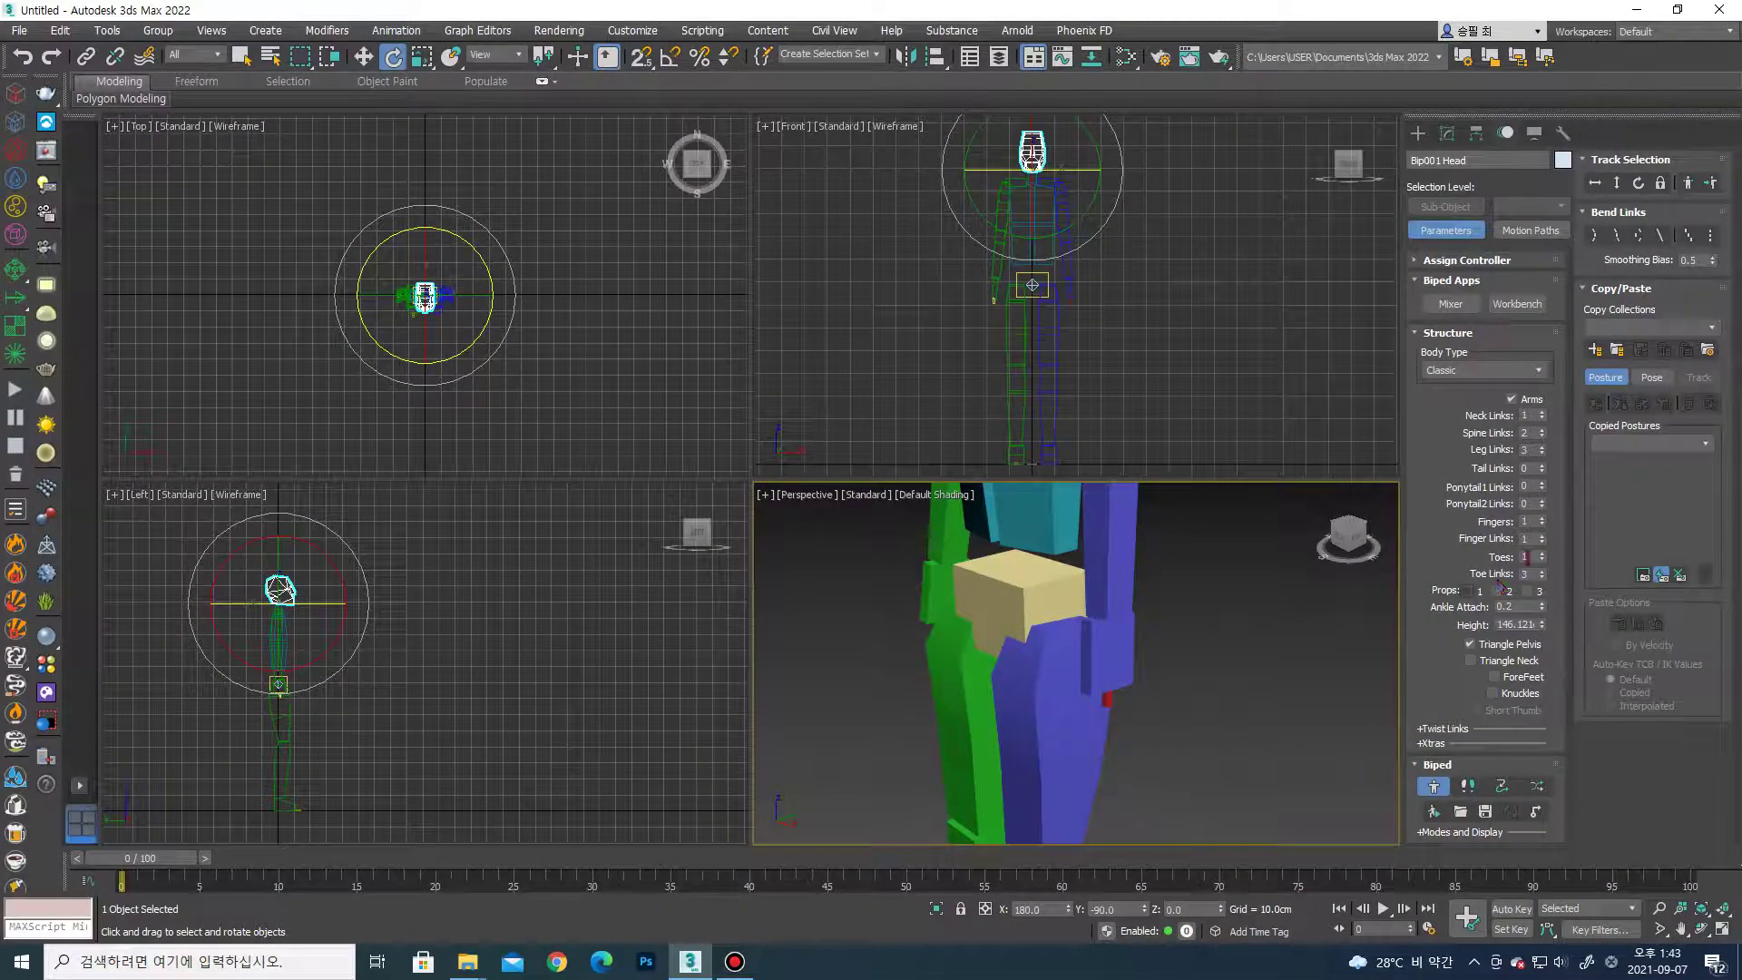
Set Fingers to 5 and Finger Links to 3, then reframe the whole biped.
left_click(1543, 518)
left_click(1543, 518)
scroll(1237, 690, "up", 3)
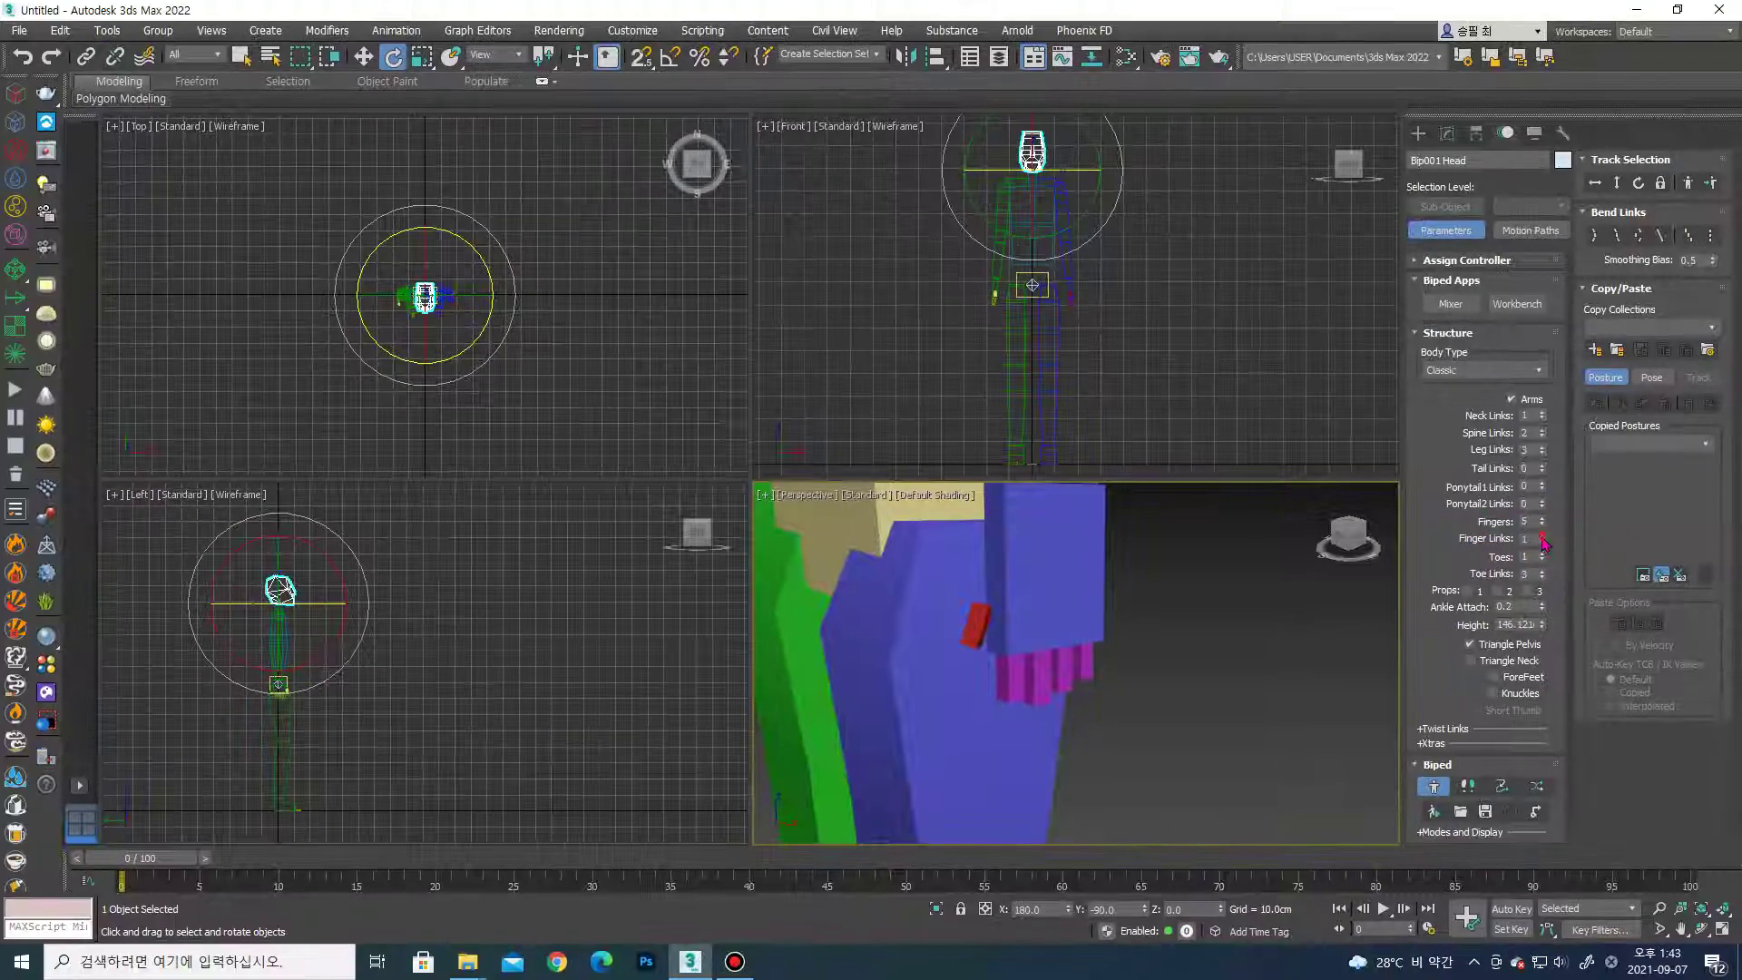
left_click(1543, 535)
left_click(1543, 536)
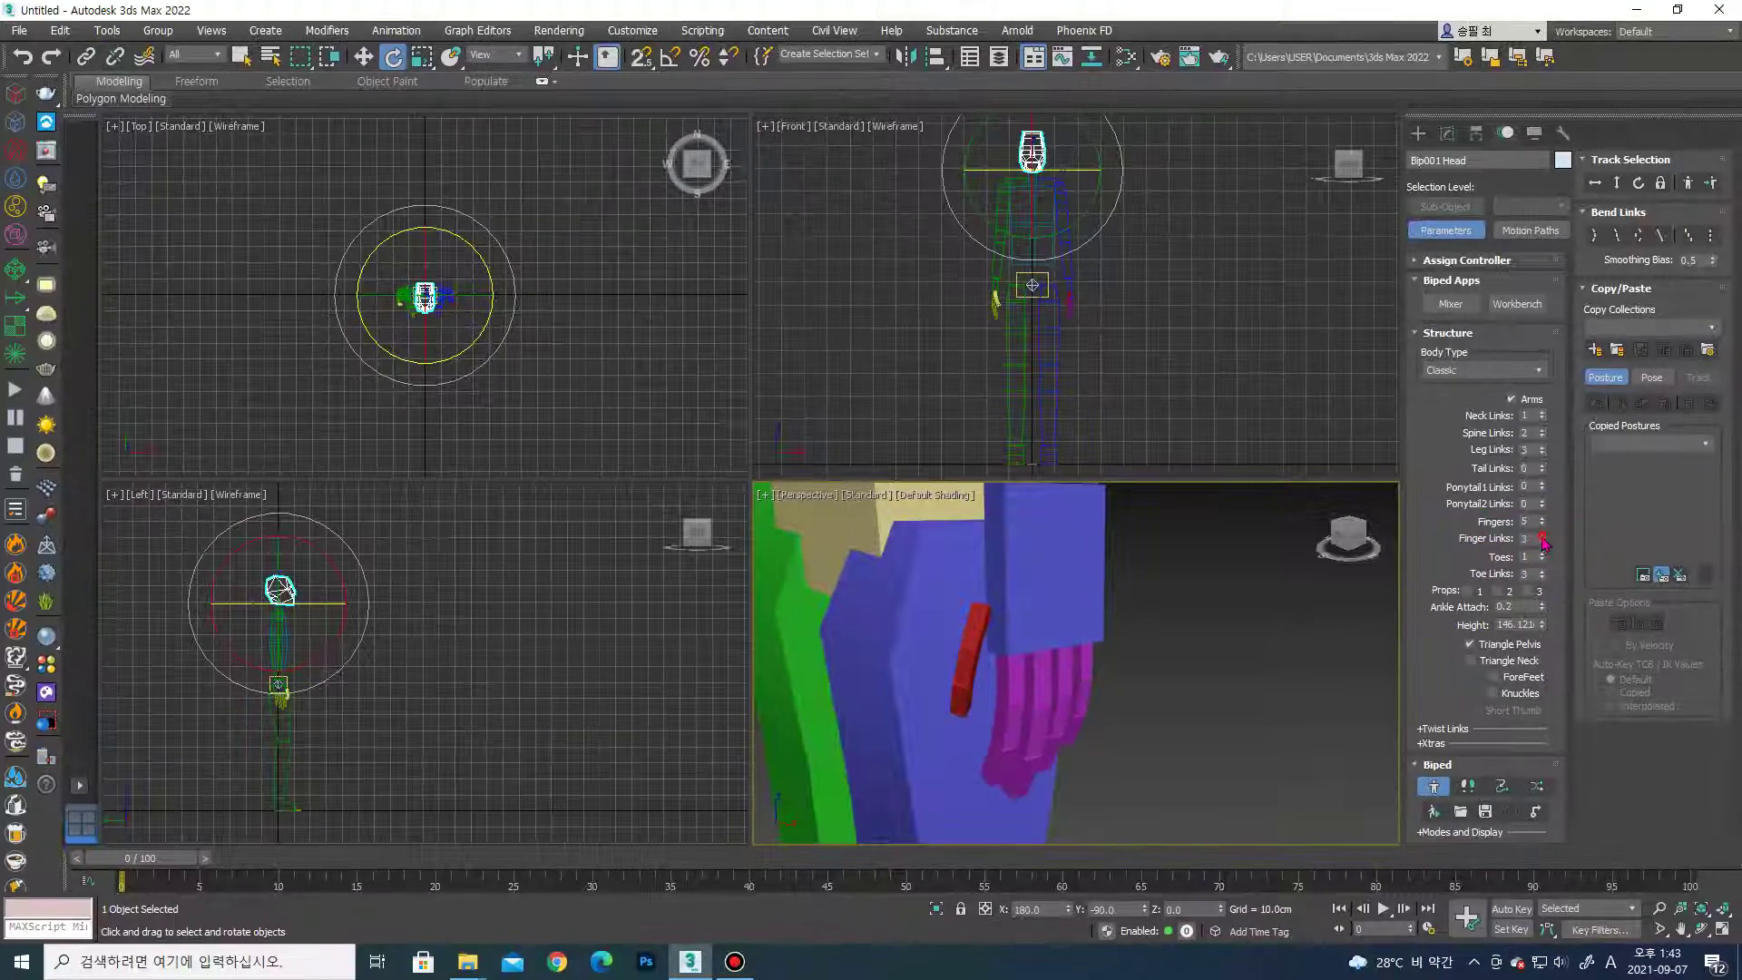
mouse_move(1176, 639)
middle_mouse_down()
mouse_move(1150, 647)
mouse_move(1165, 640)
middle_mouse_up()
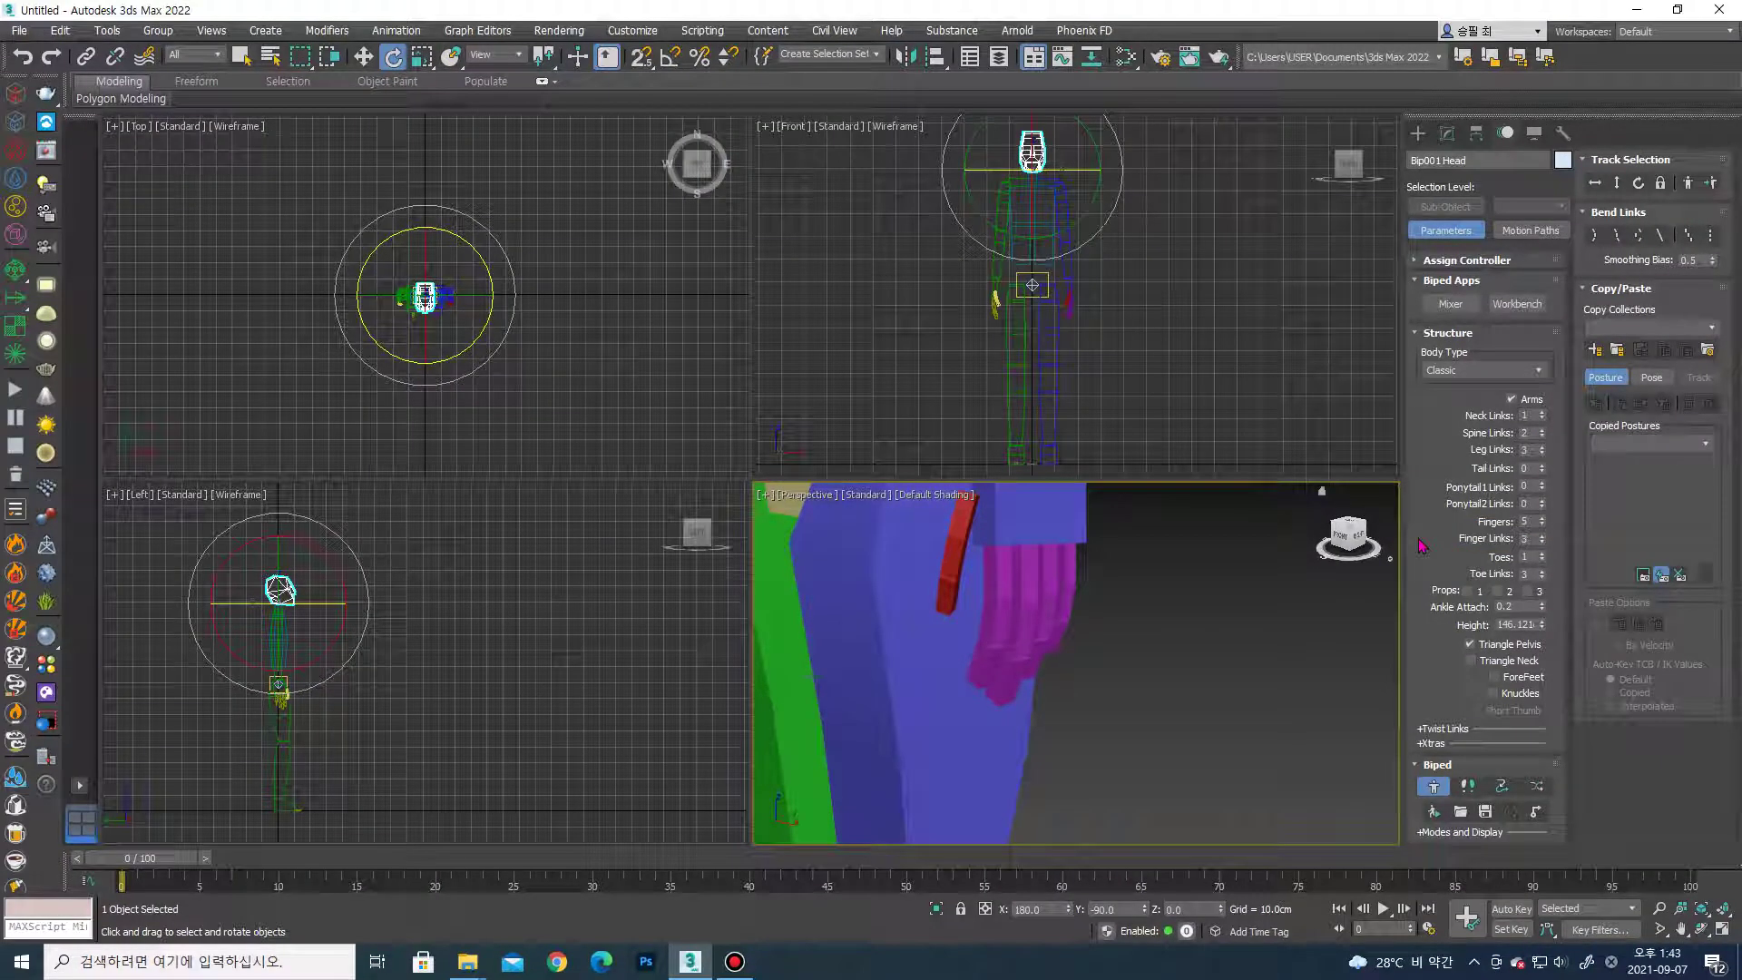
scroll(1203, 603, "down", 3)
scroll(1203, 602, "down", 3)
mouse_move(1203, 602)
middle_mouse_down()
mouse_move(1212, 740)
mouse_move(1060, 606)
middle_mouse_up()
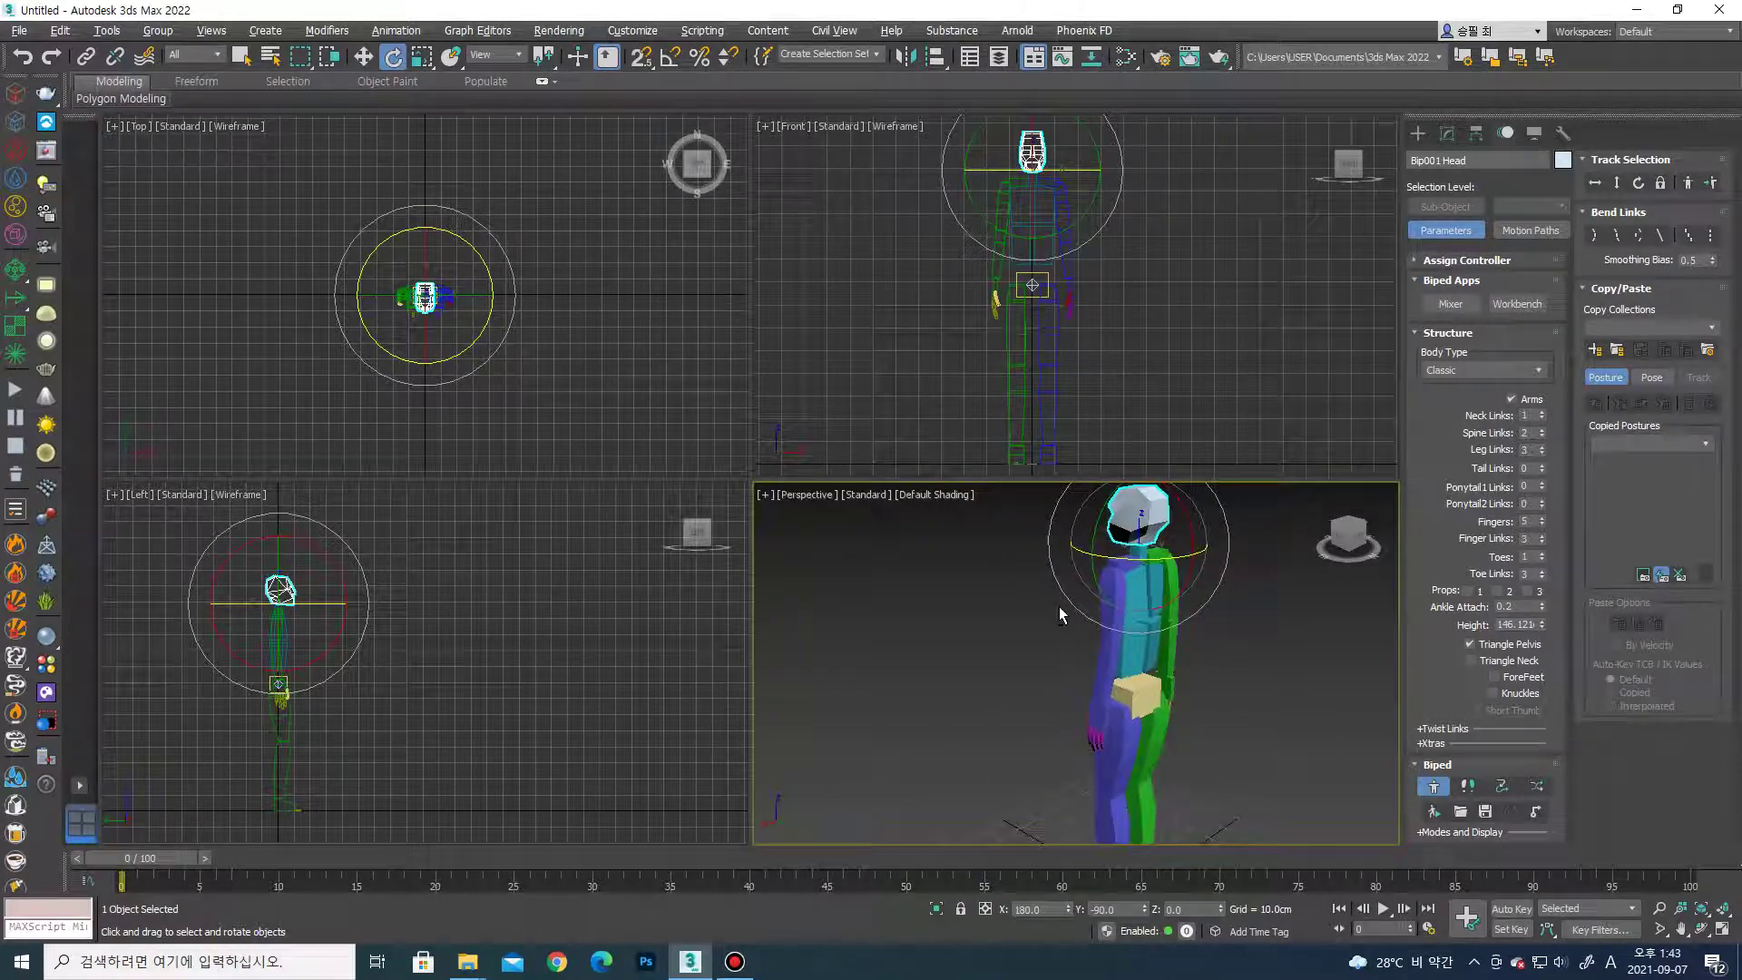
Set Toe Links to 1 and select the left toe, L Toe0, to inspect it.
mouse_move(1265, 607)
middle_mouse_down("alt")
mouse_move(1240, 602)
mouse_move(1095, 760)
middle_mouse_up("alt")
scroll(1256, 611, "up", 2)
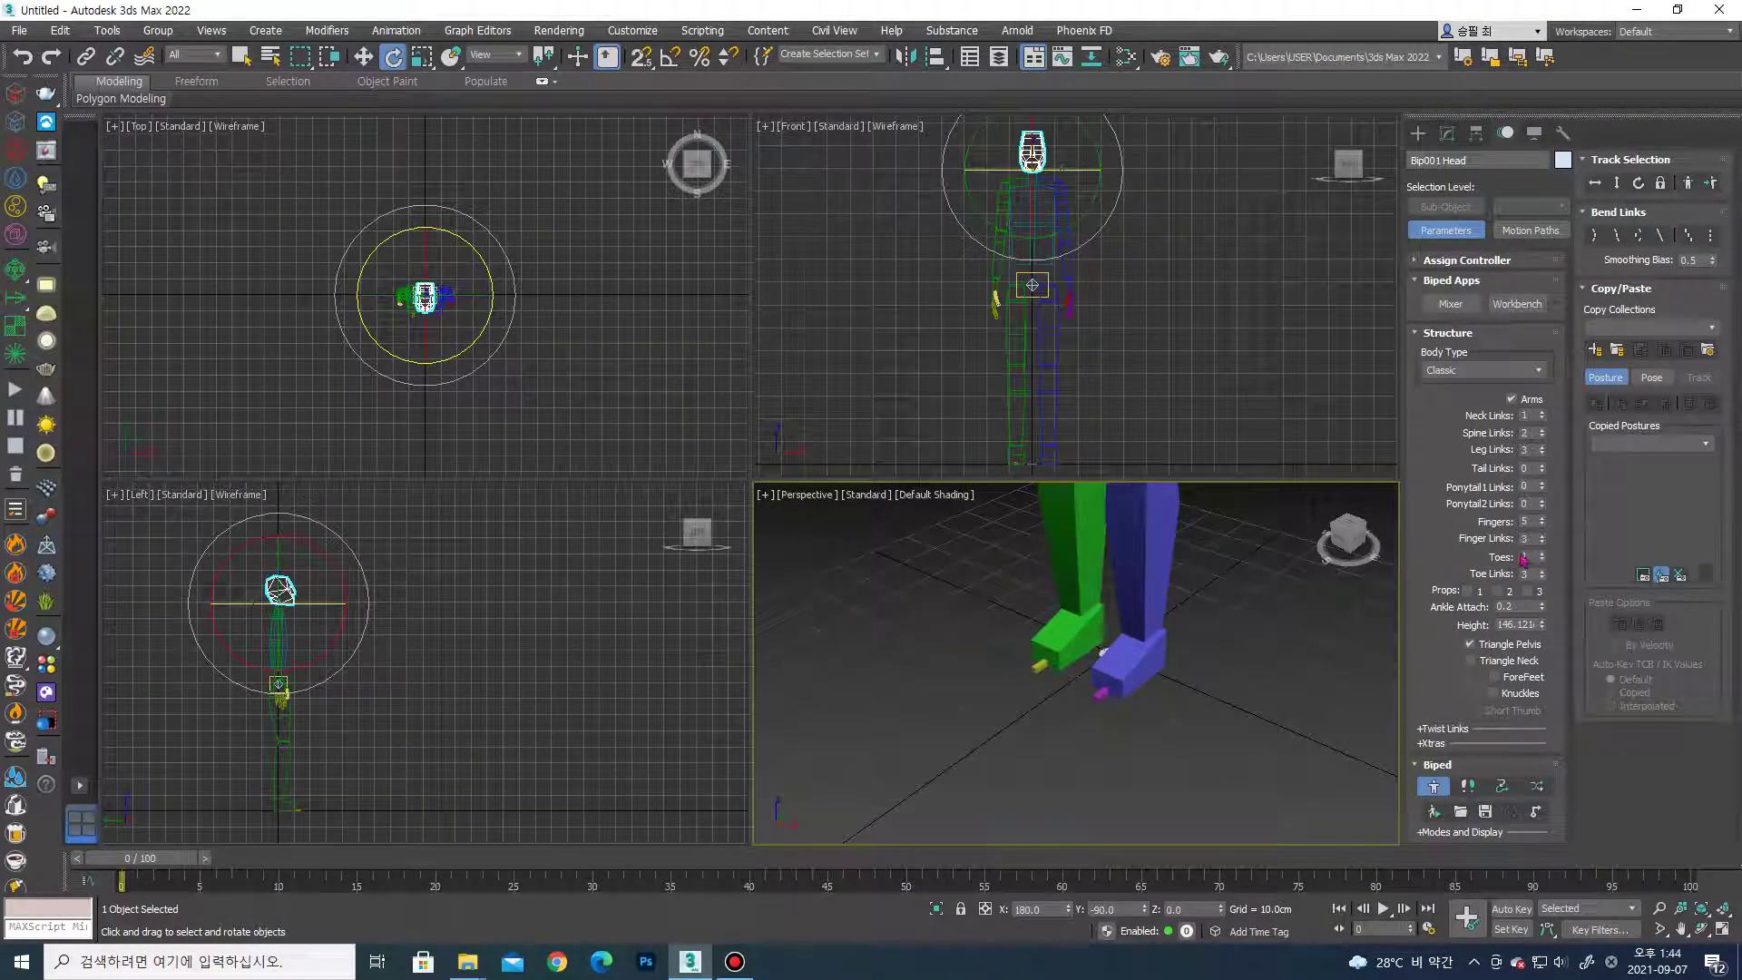
left_click(1542, 577)
left_click(1102, 691)
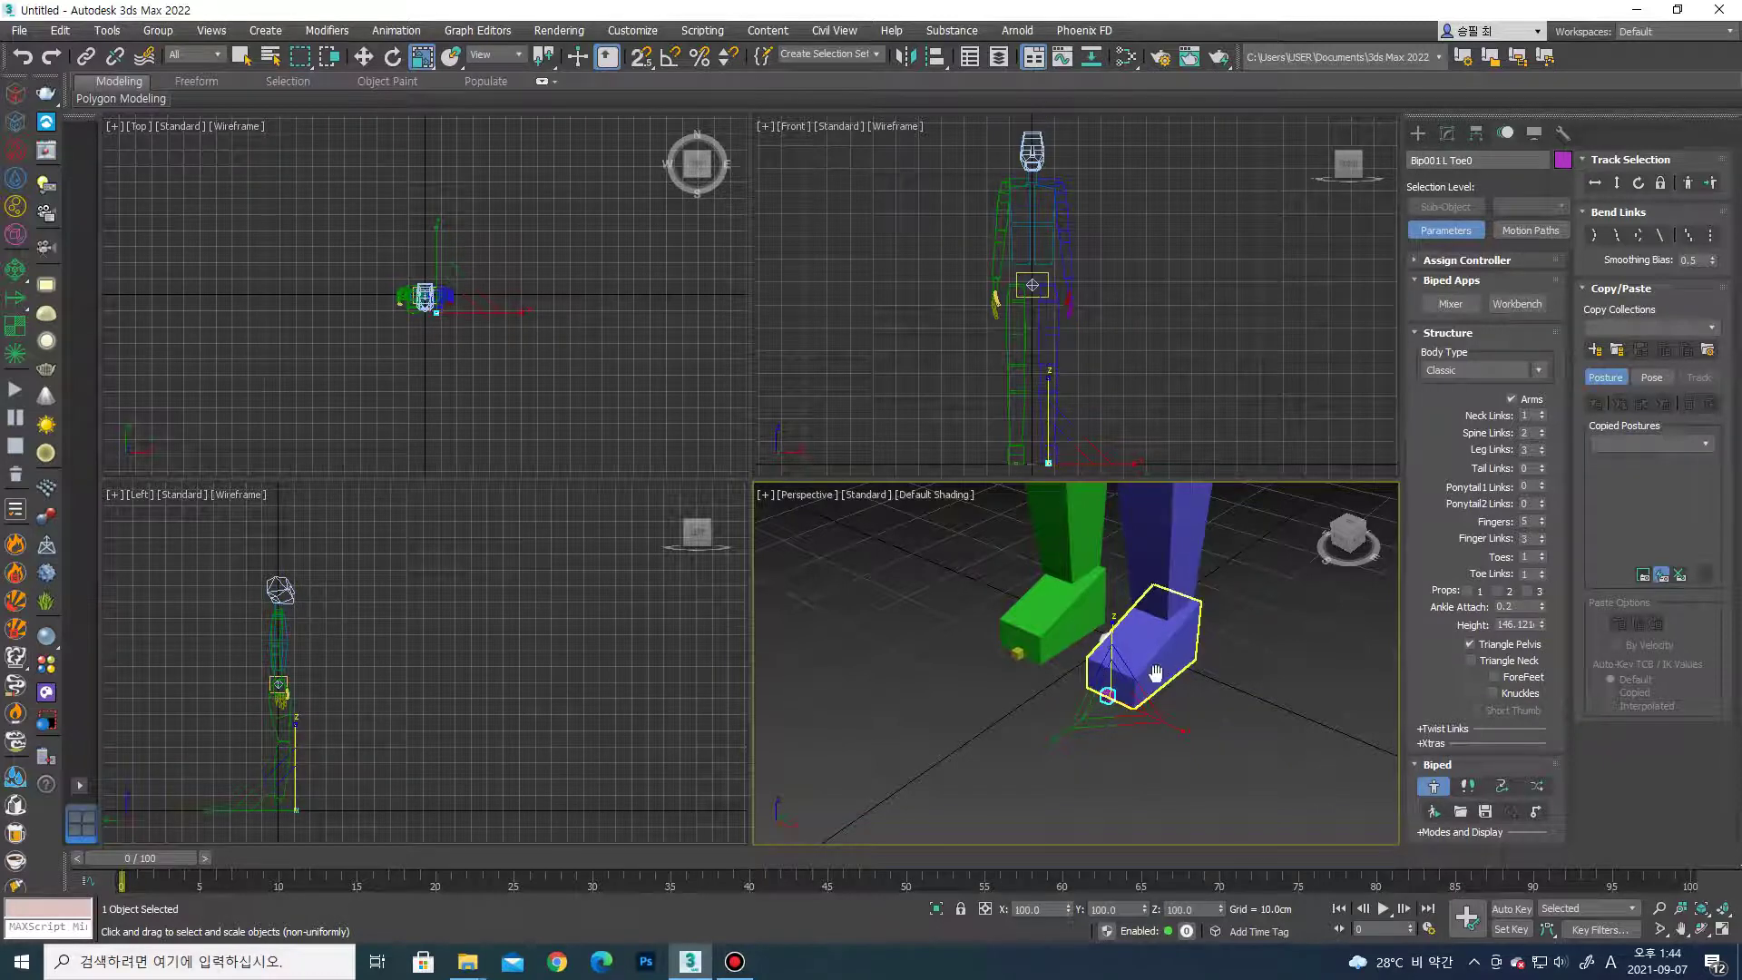
scroll(1180, 655, "up", 2)
scroll(1180, 655, "up", 3)
left_click(1010, 738)
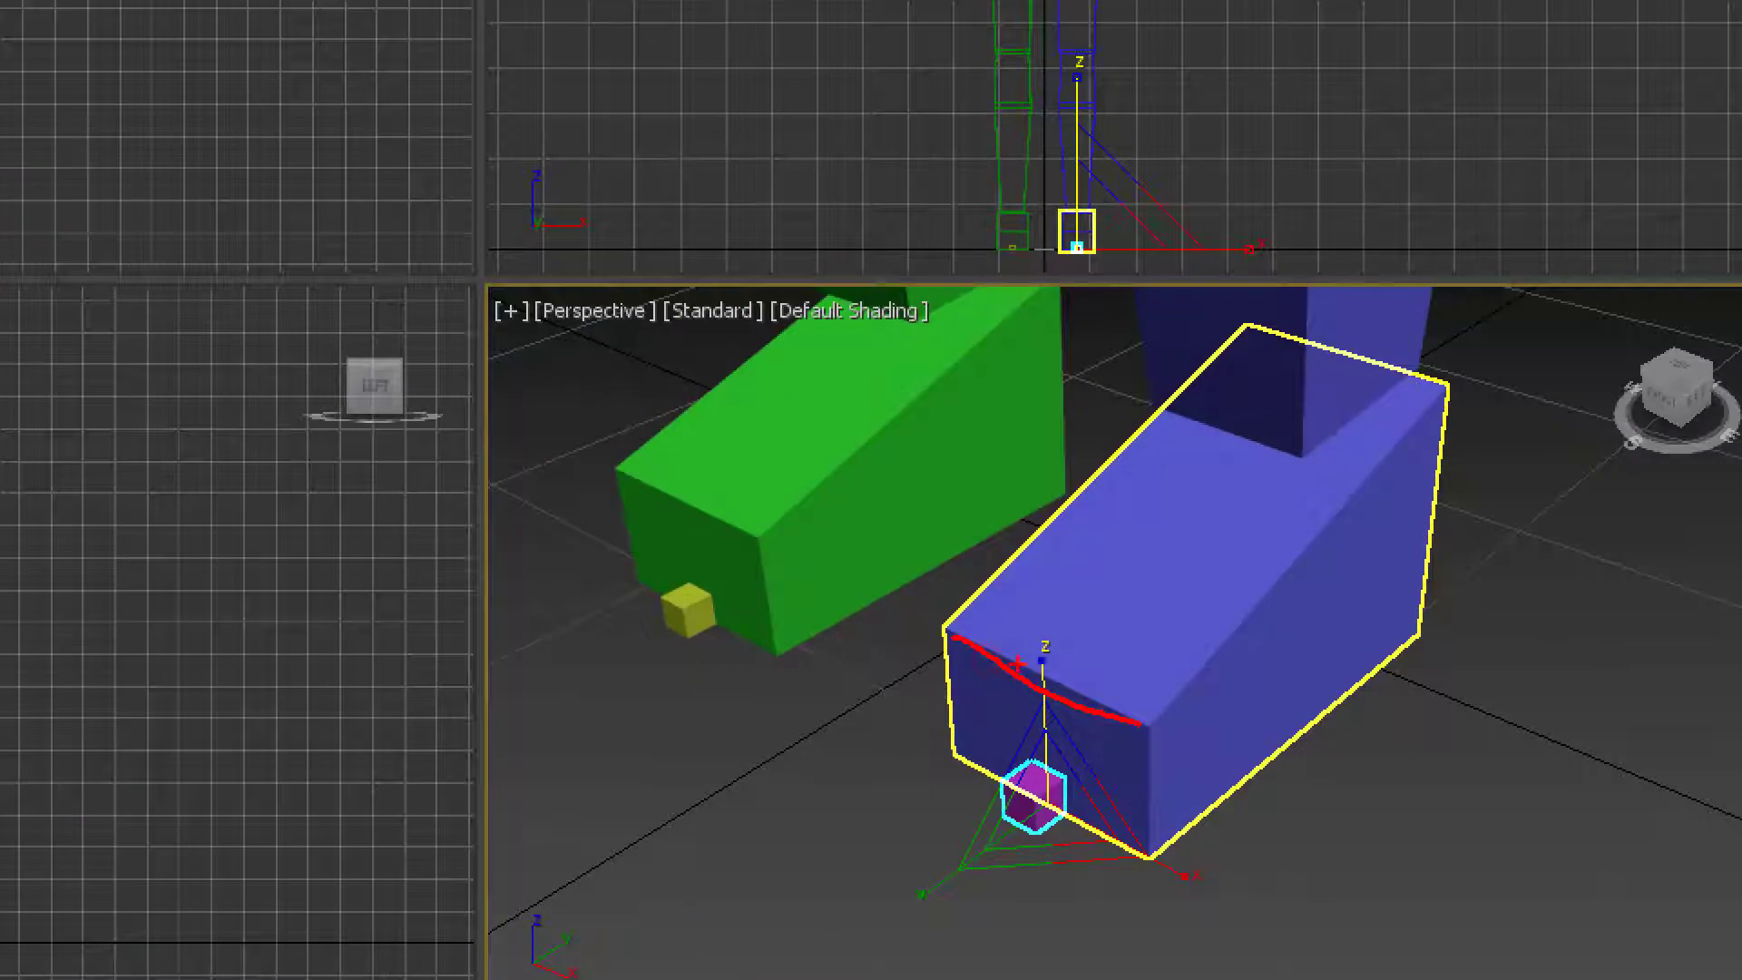
mouse_move(902, 626)
left_mouse_down()
mouse_move(766, 703)
mouse_move(1202, 742)
left_mouse_up()
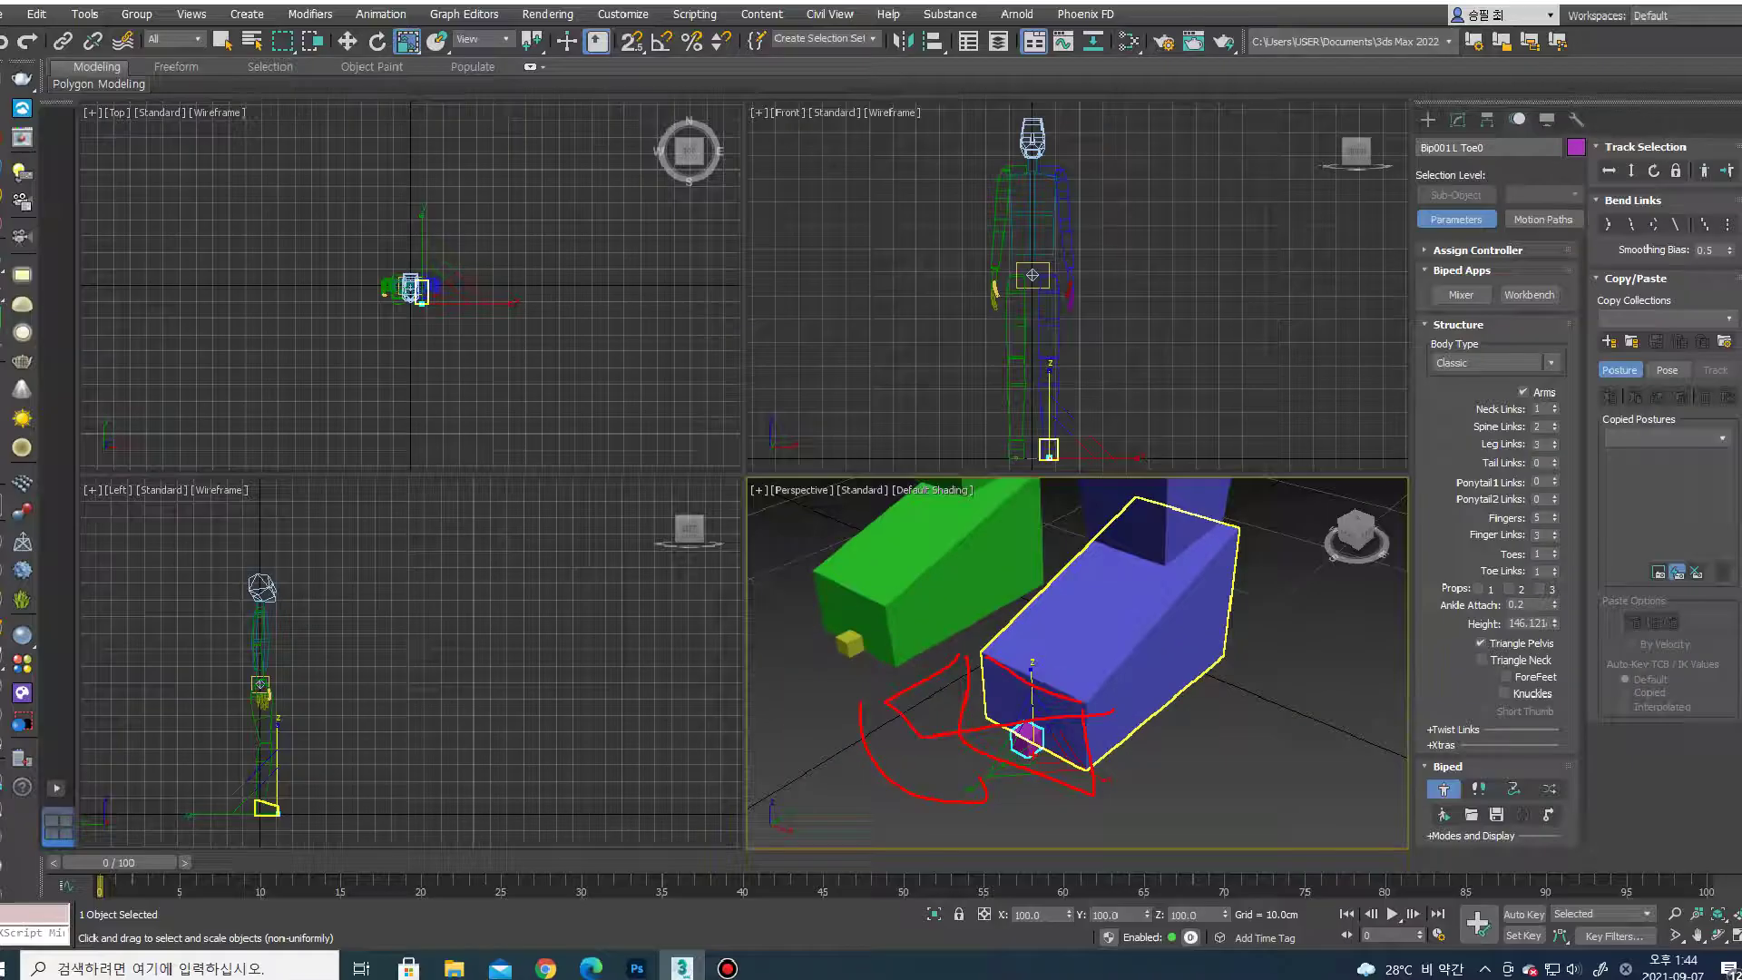
scroll(1325, 655, "down", 5)
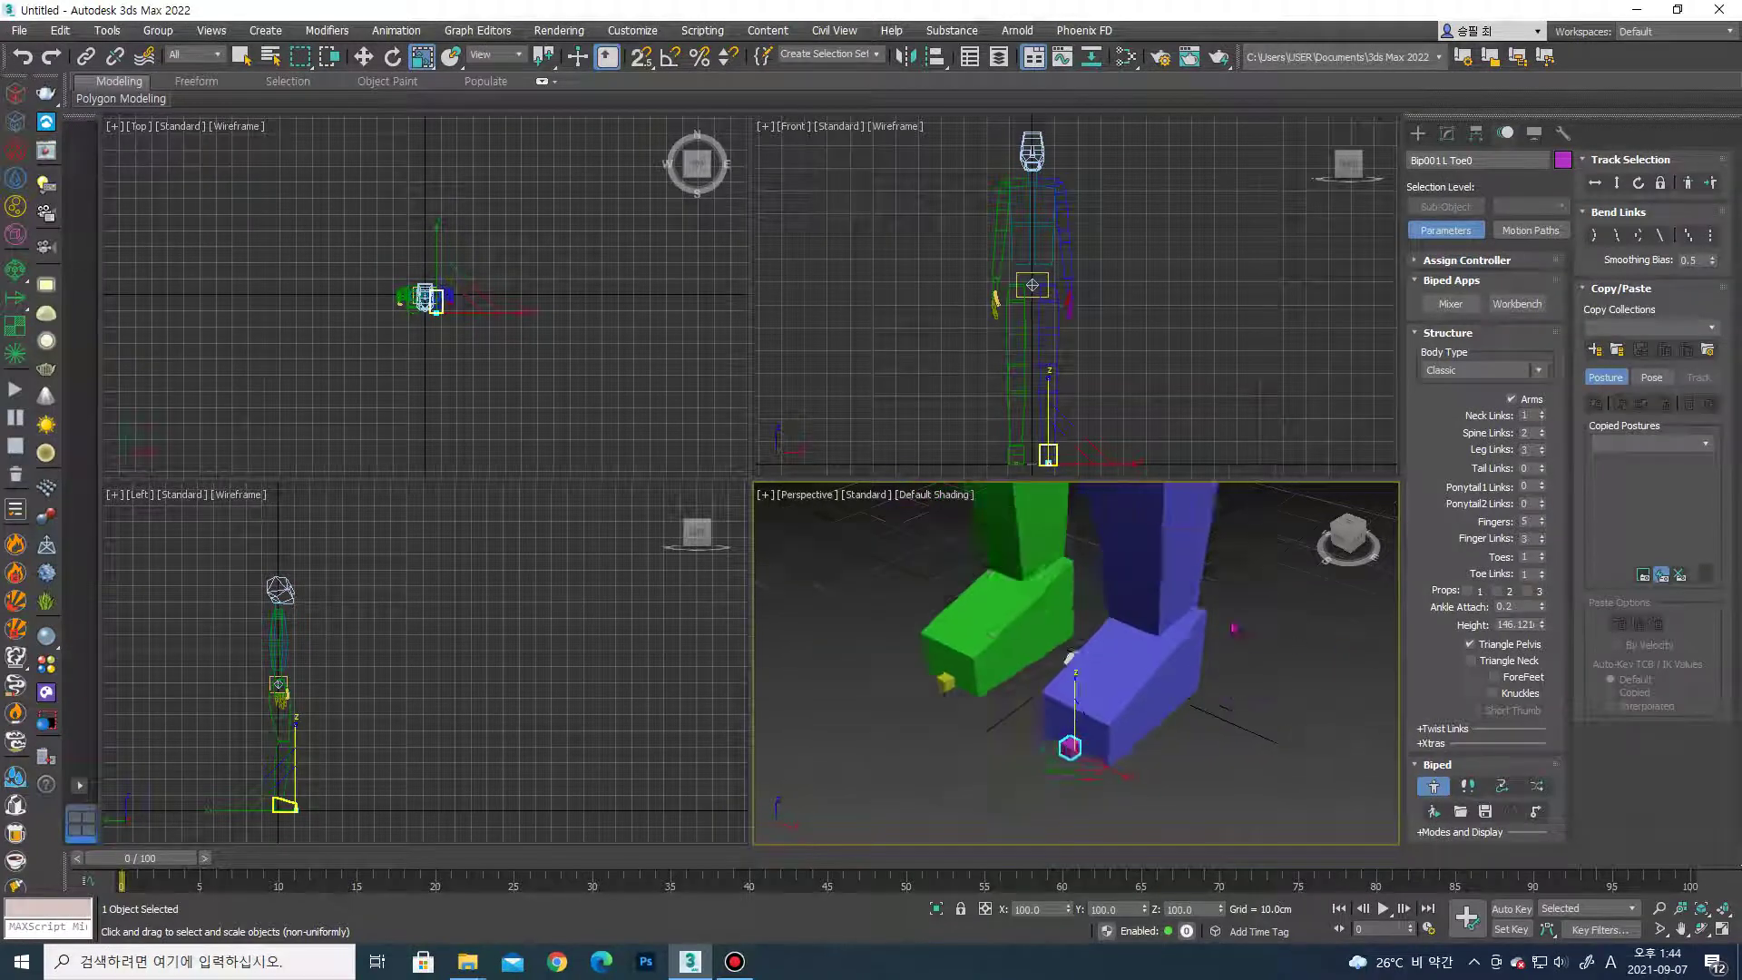
scroll(1252, 652, "down", 5)
scroll(1180, 651, "down", 5)
scroll(1166, 649, "up", 5)
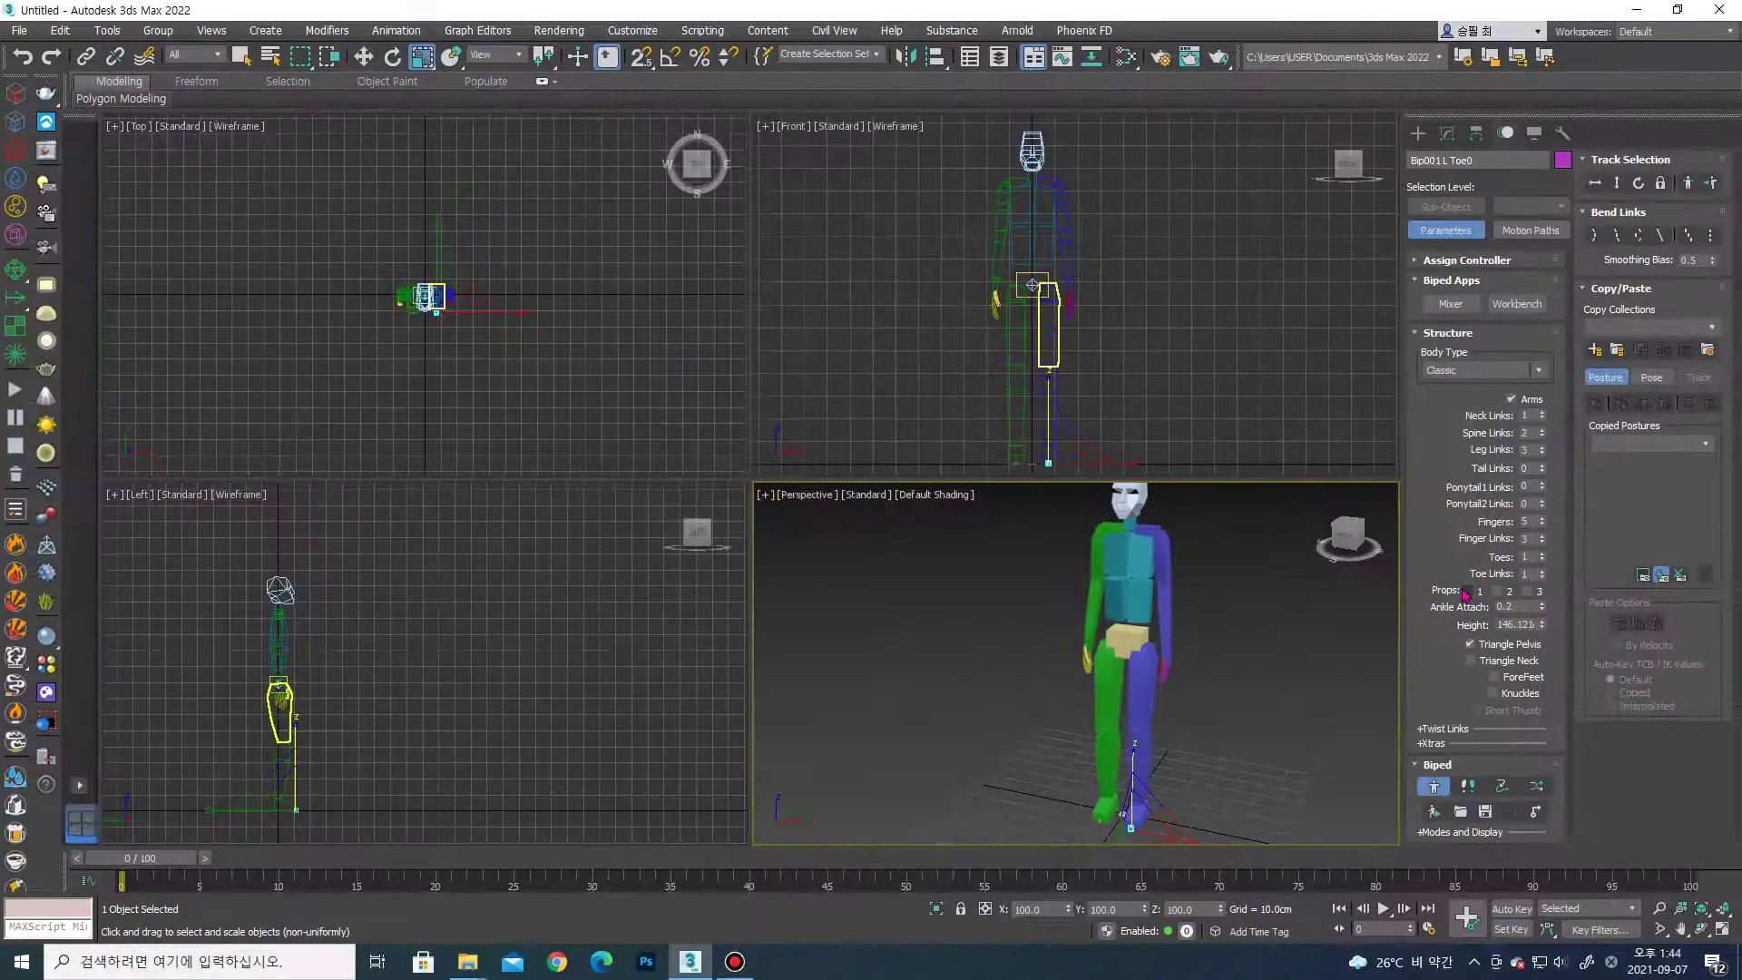
left_click(1467, 591)
middle_click_drag(1180, 626, 1322, 622, "alt")
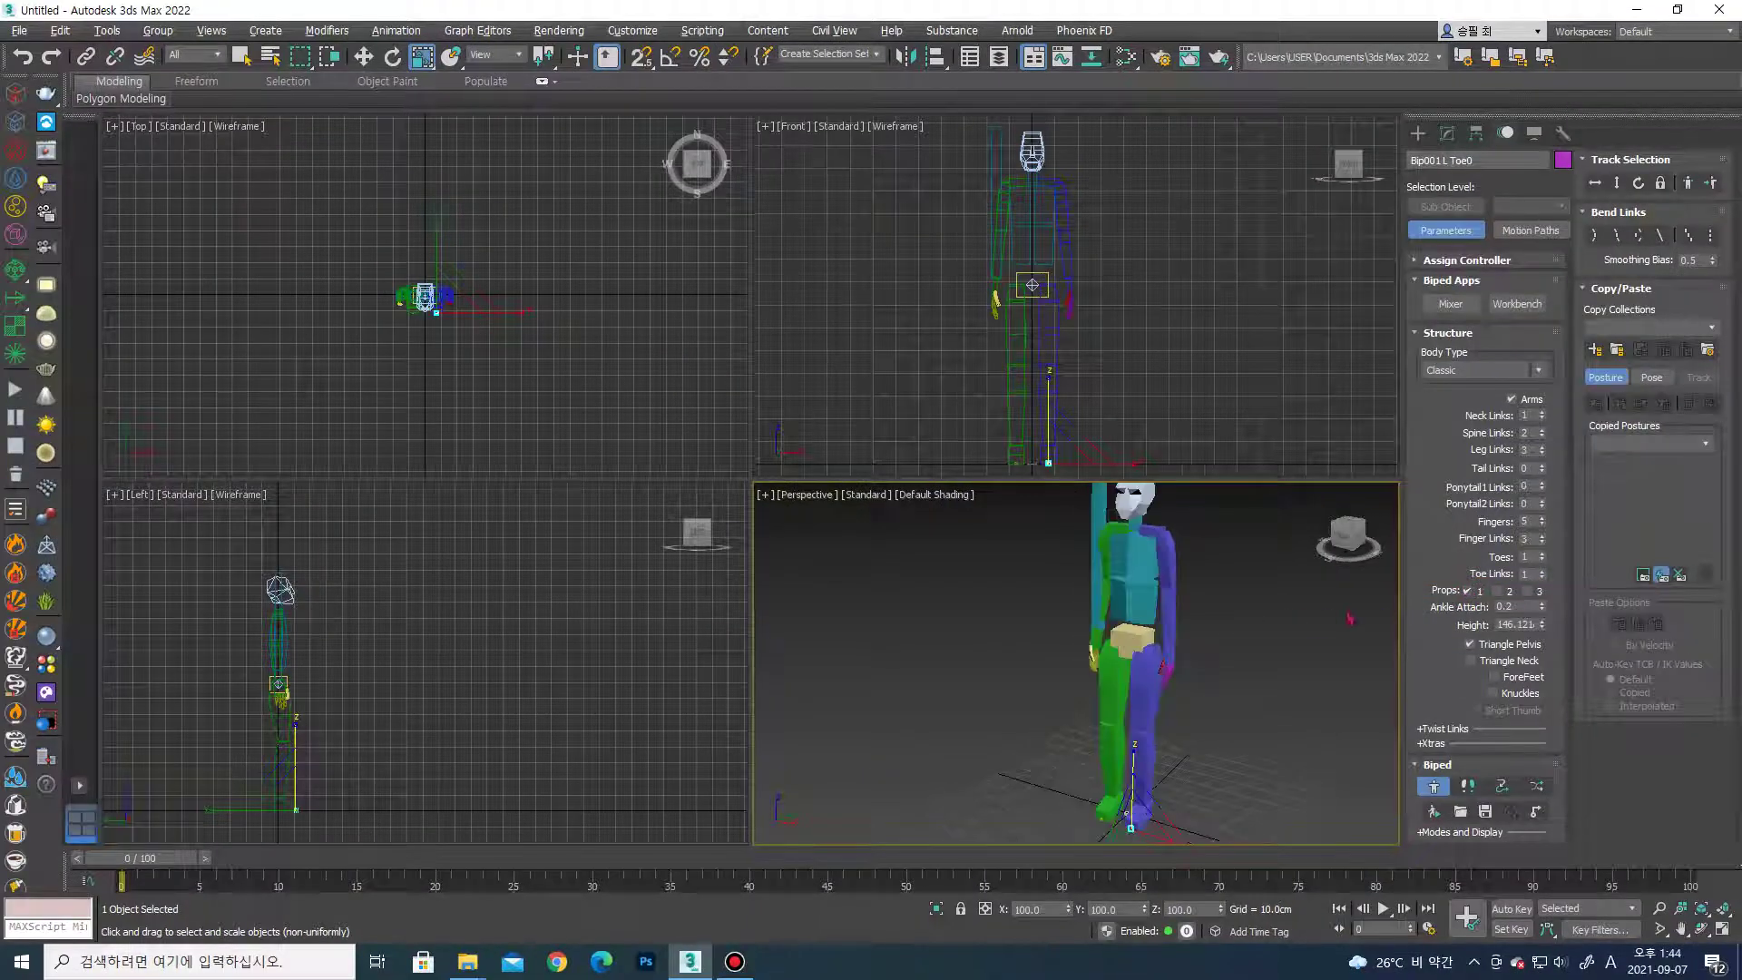
left_click(1496, 591)
left_click(1528, 591)
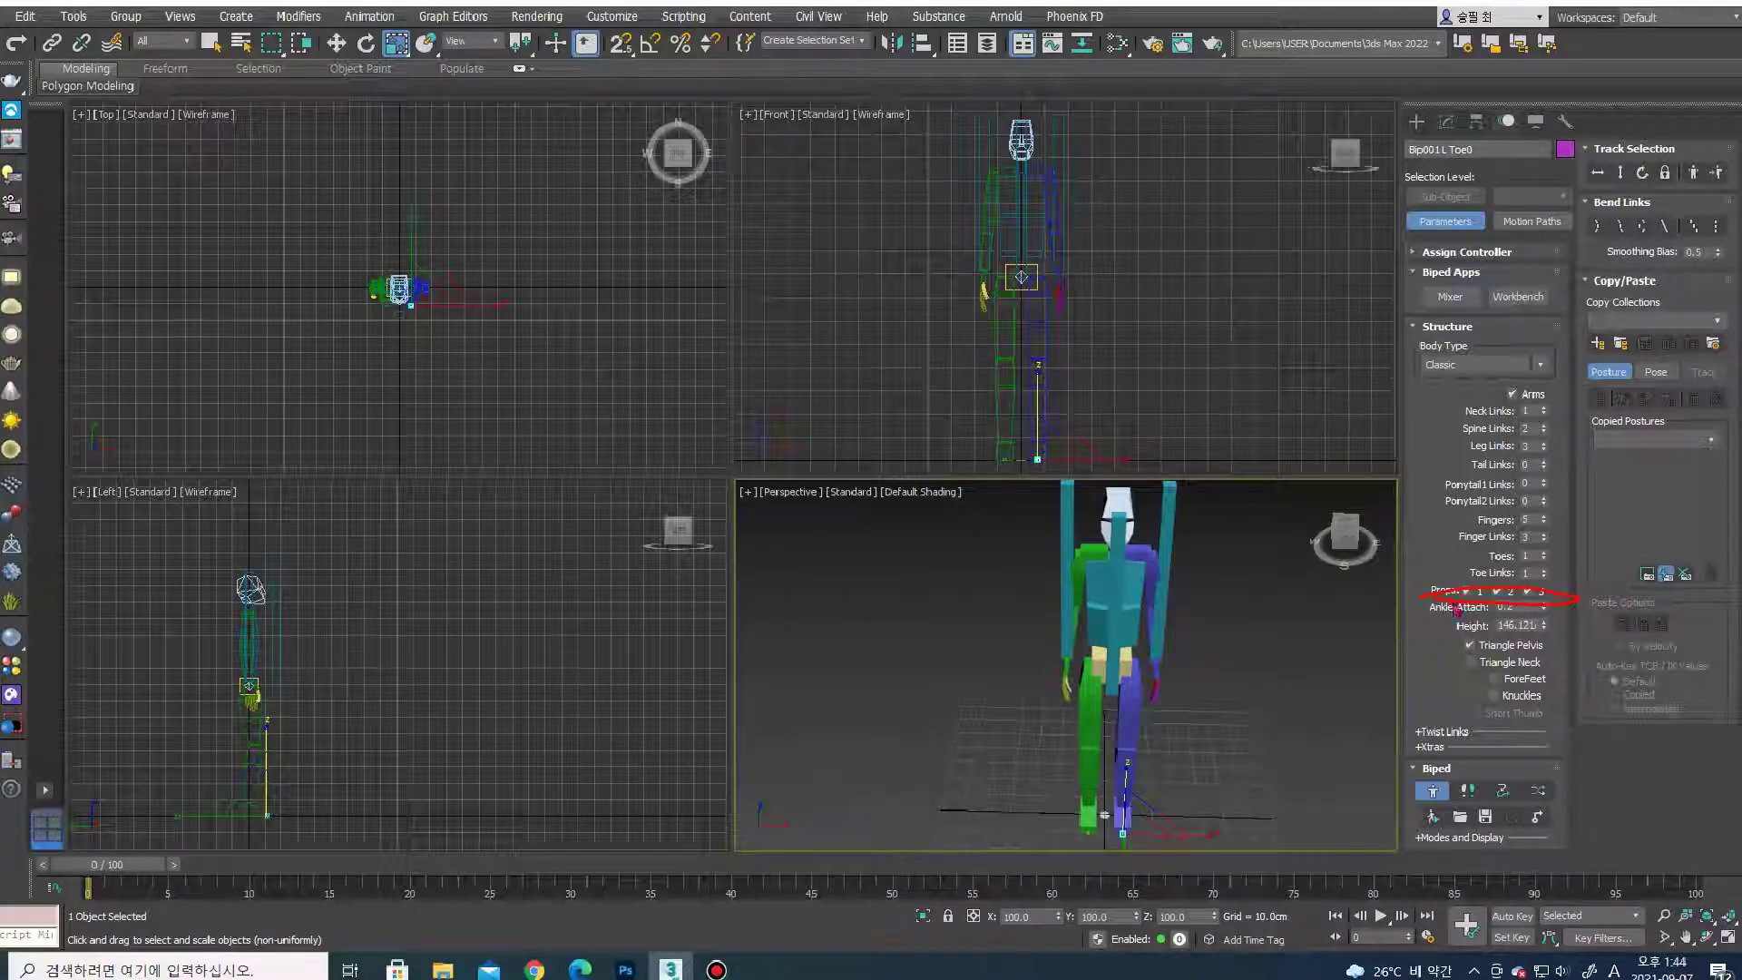
left_click(1467, 591)
left_click(1528, 590)
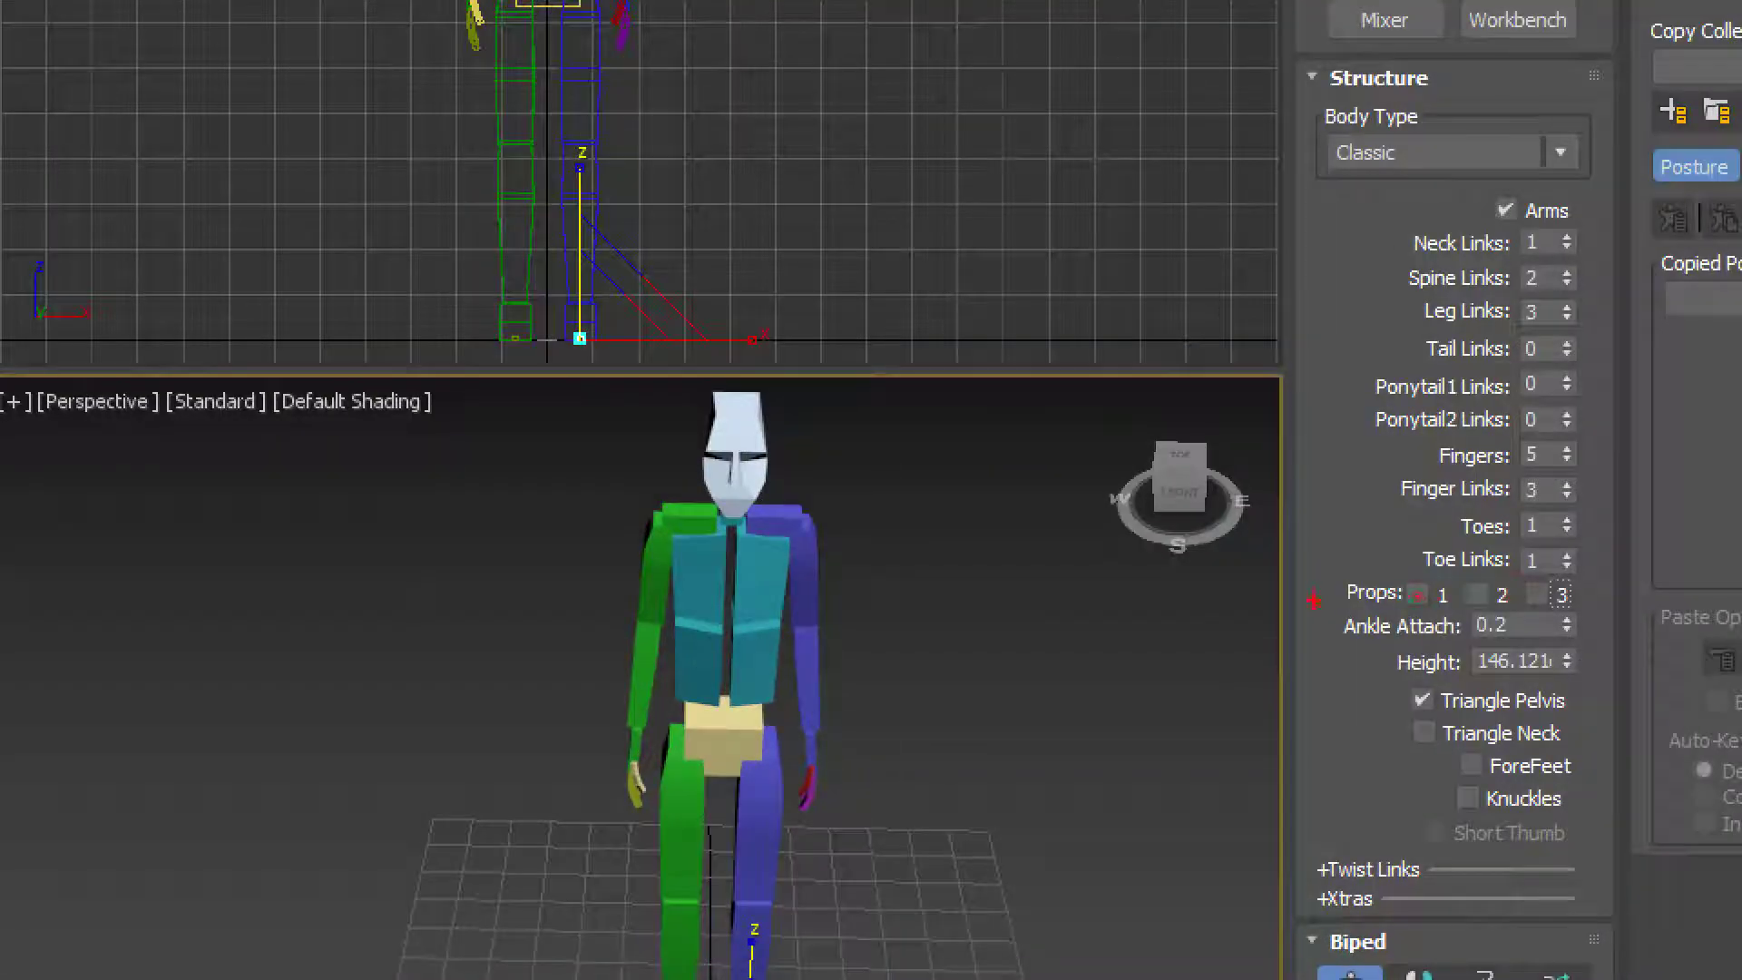
left_click_drag(1313, 600, 1599, 572)
mouse_move(1134, 635)
middle_mouse_down("alt")
mouse_move(1180, 653)
mouse_move(1173, 713)
middle_mouse_up("alt")
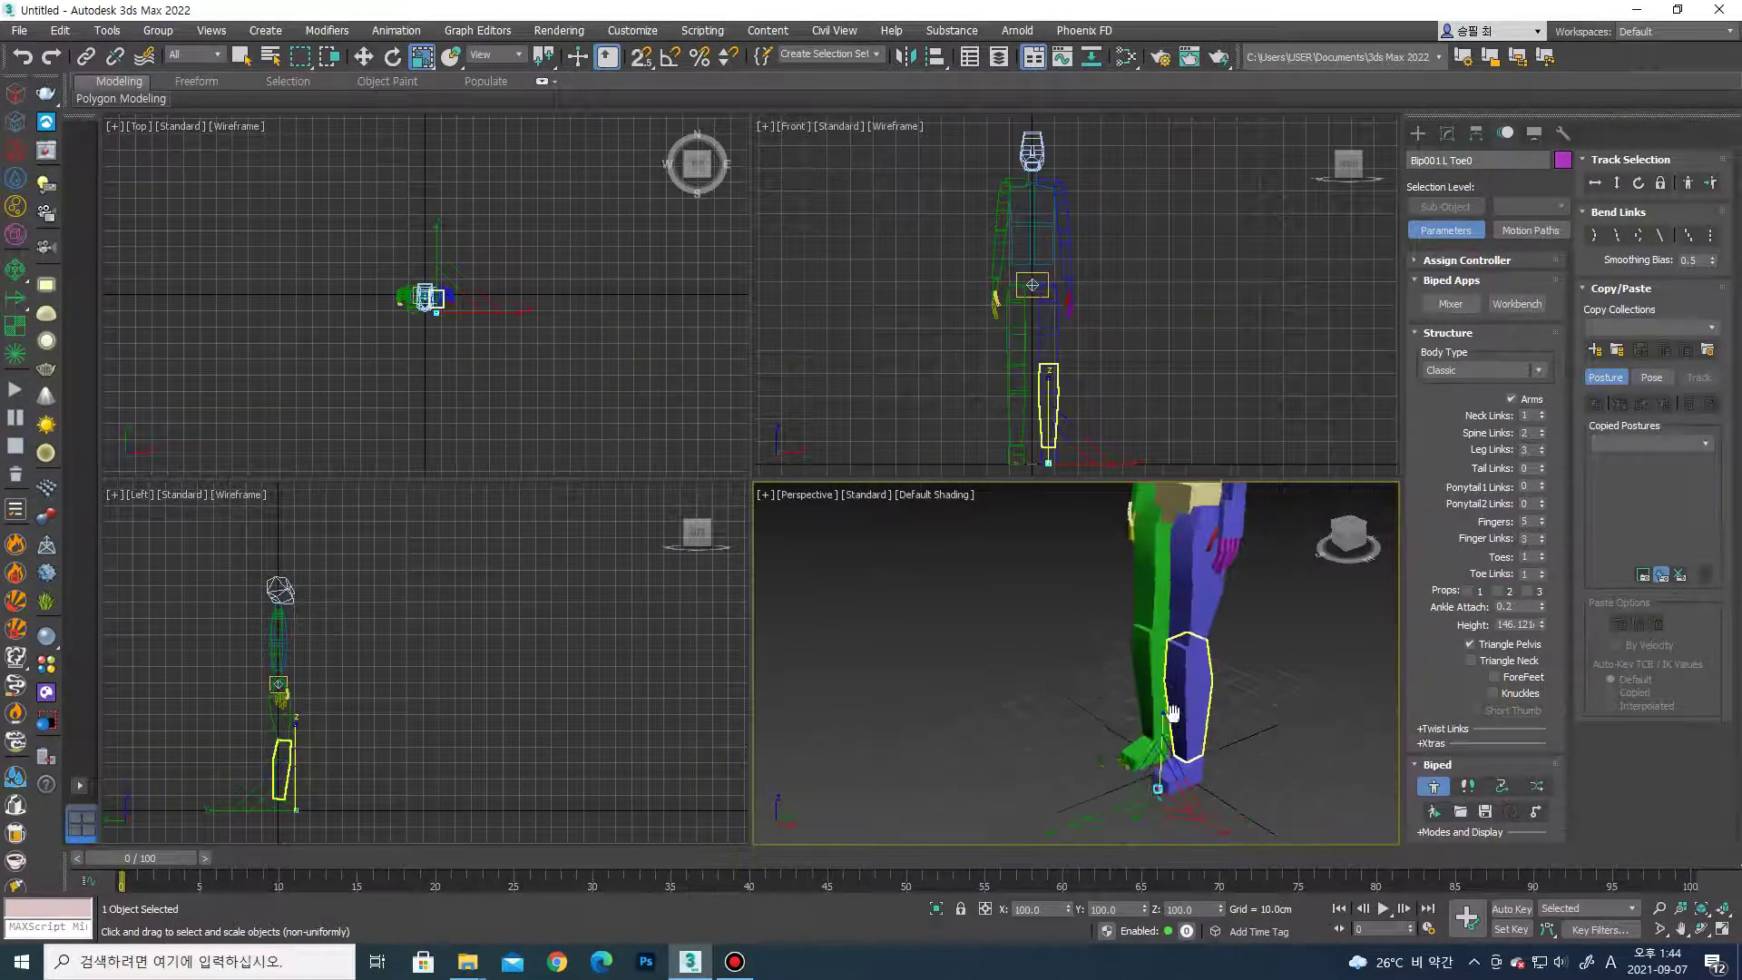
scroll(1173, 712, "up", 3)
scroll(1173, 713, "up", 3)
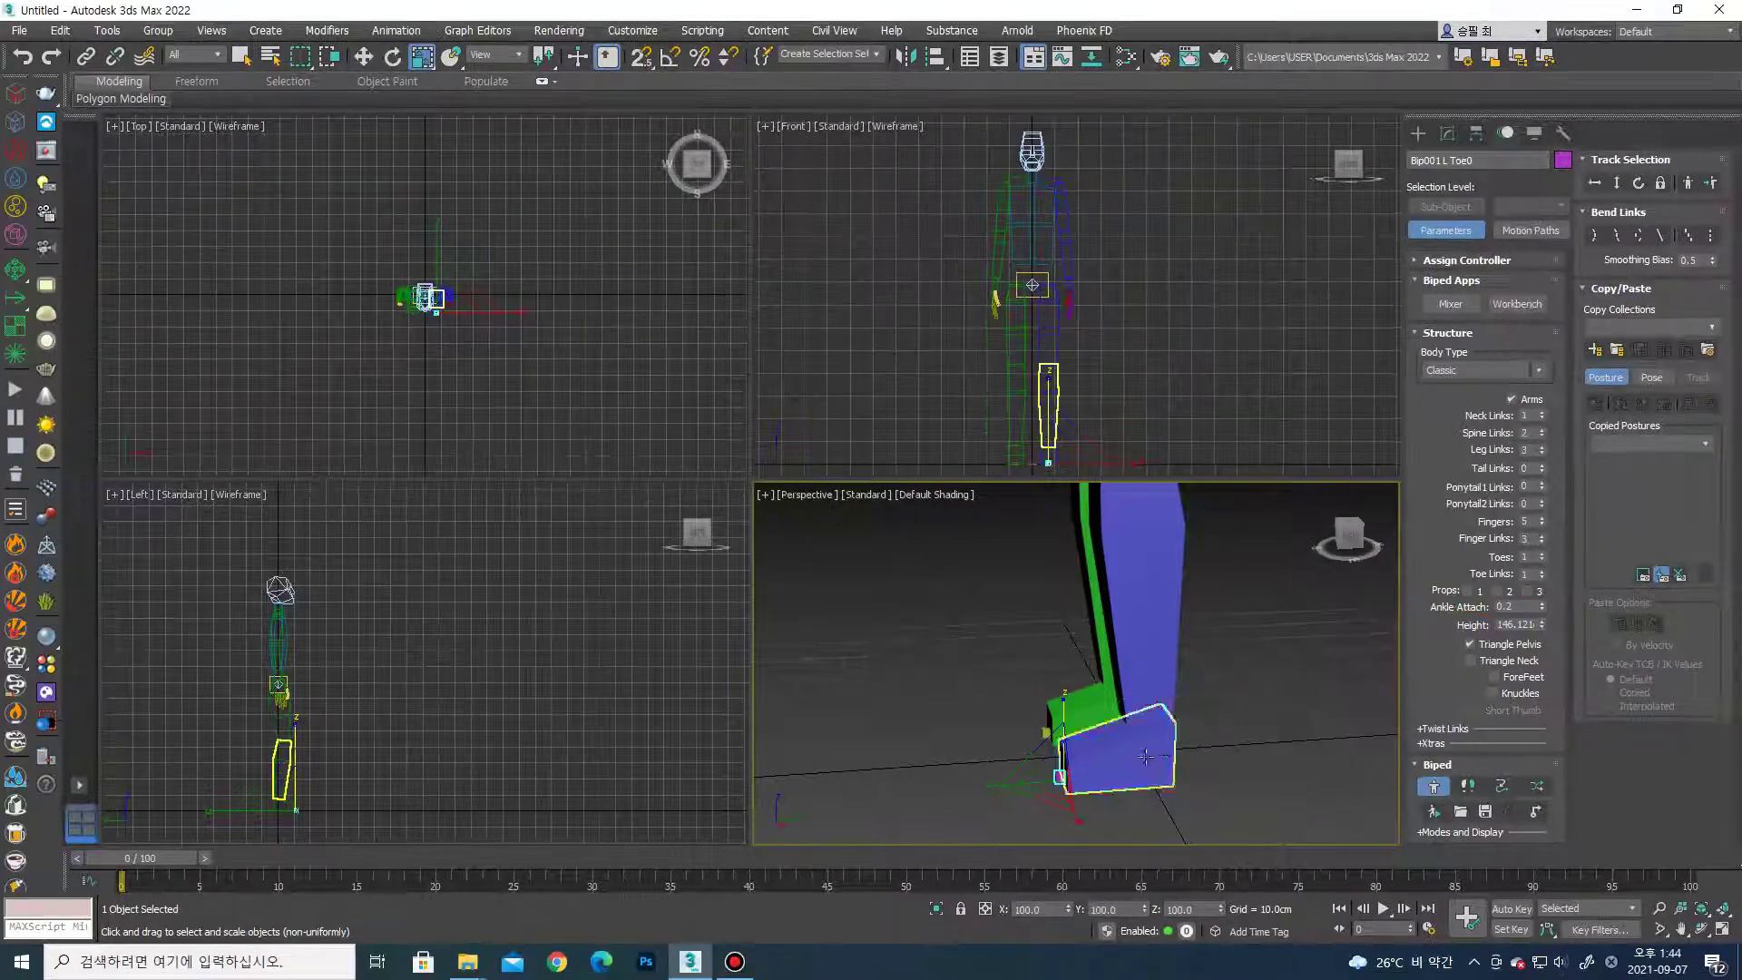
left_click_drag(1134, 717, 1153, 726)
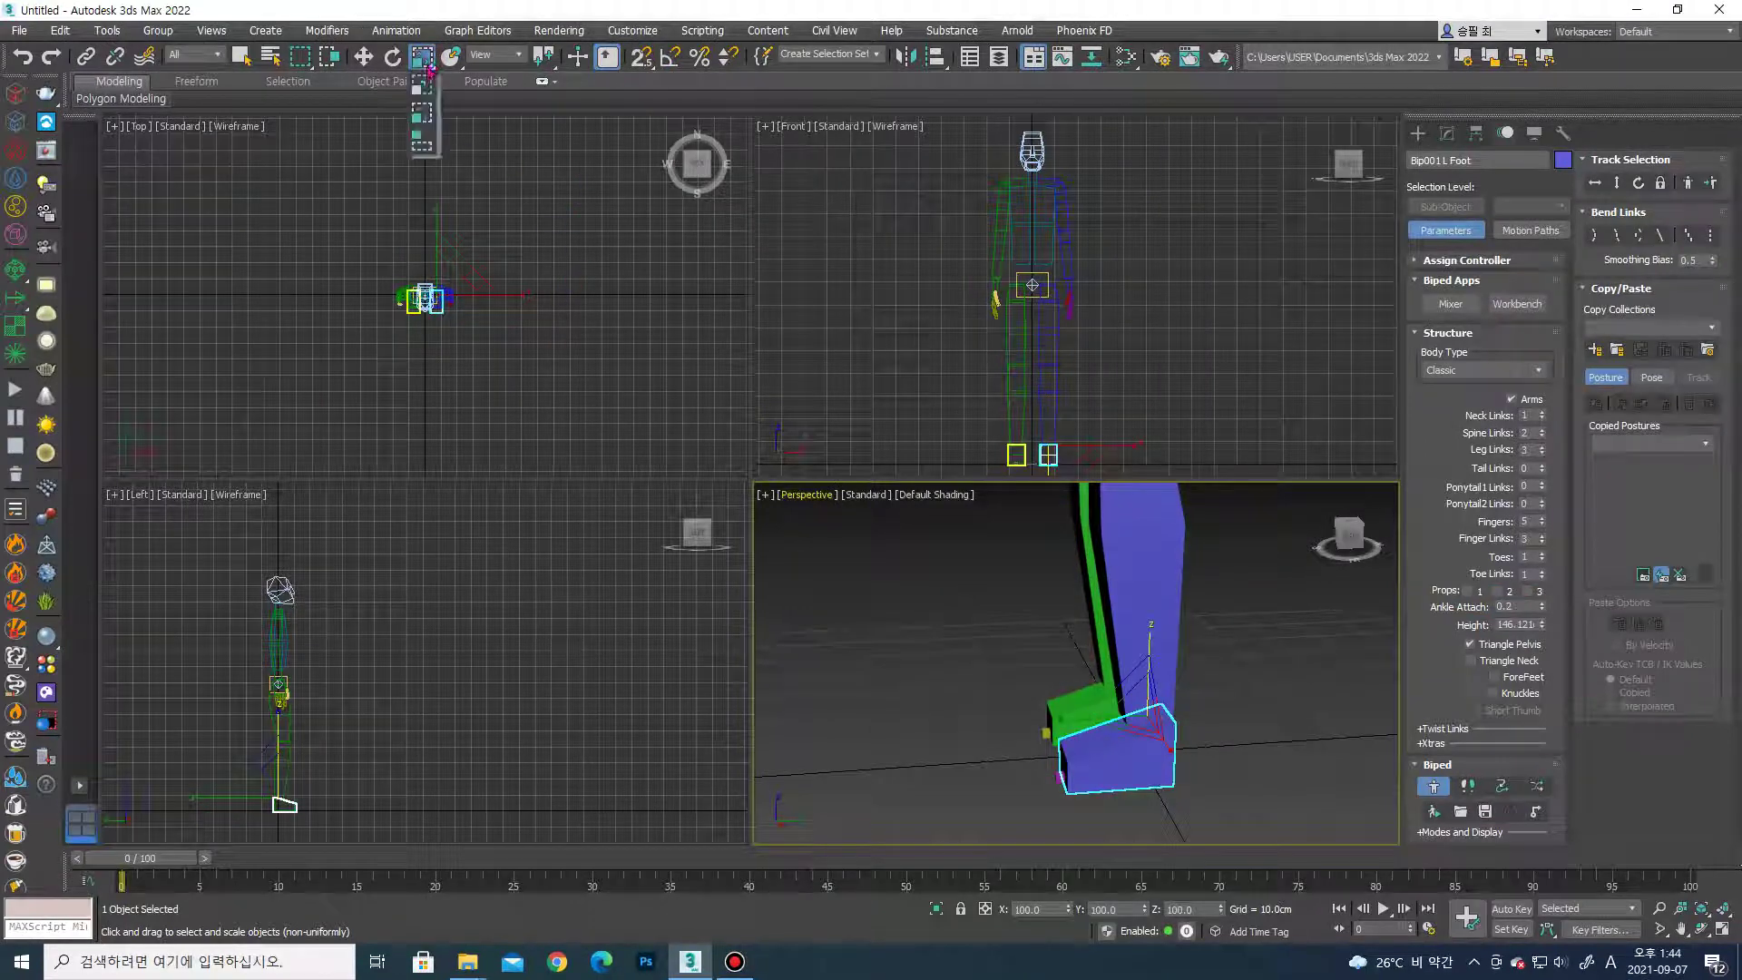
Shrink the left foot with uniform scale, trying ankle attach 0.27 before returning it to 0.2.
left_click_drag(432, 66, 423, 90)
left_click_drag(1074, 714, 1074, 754)
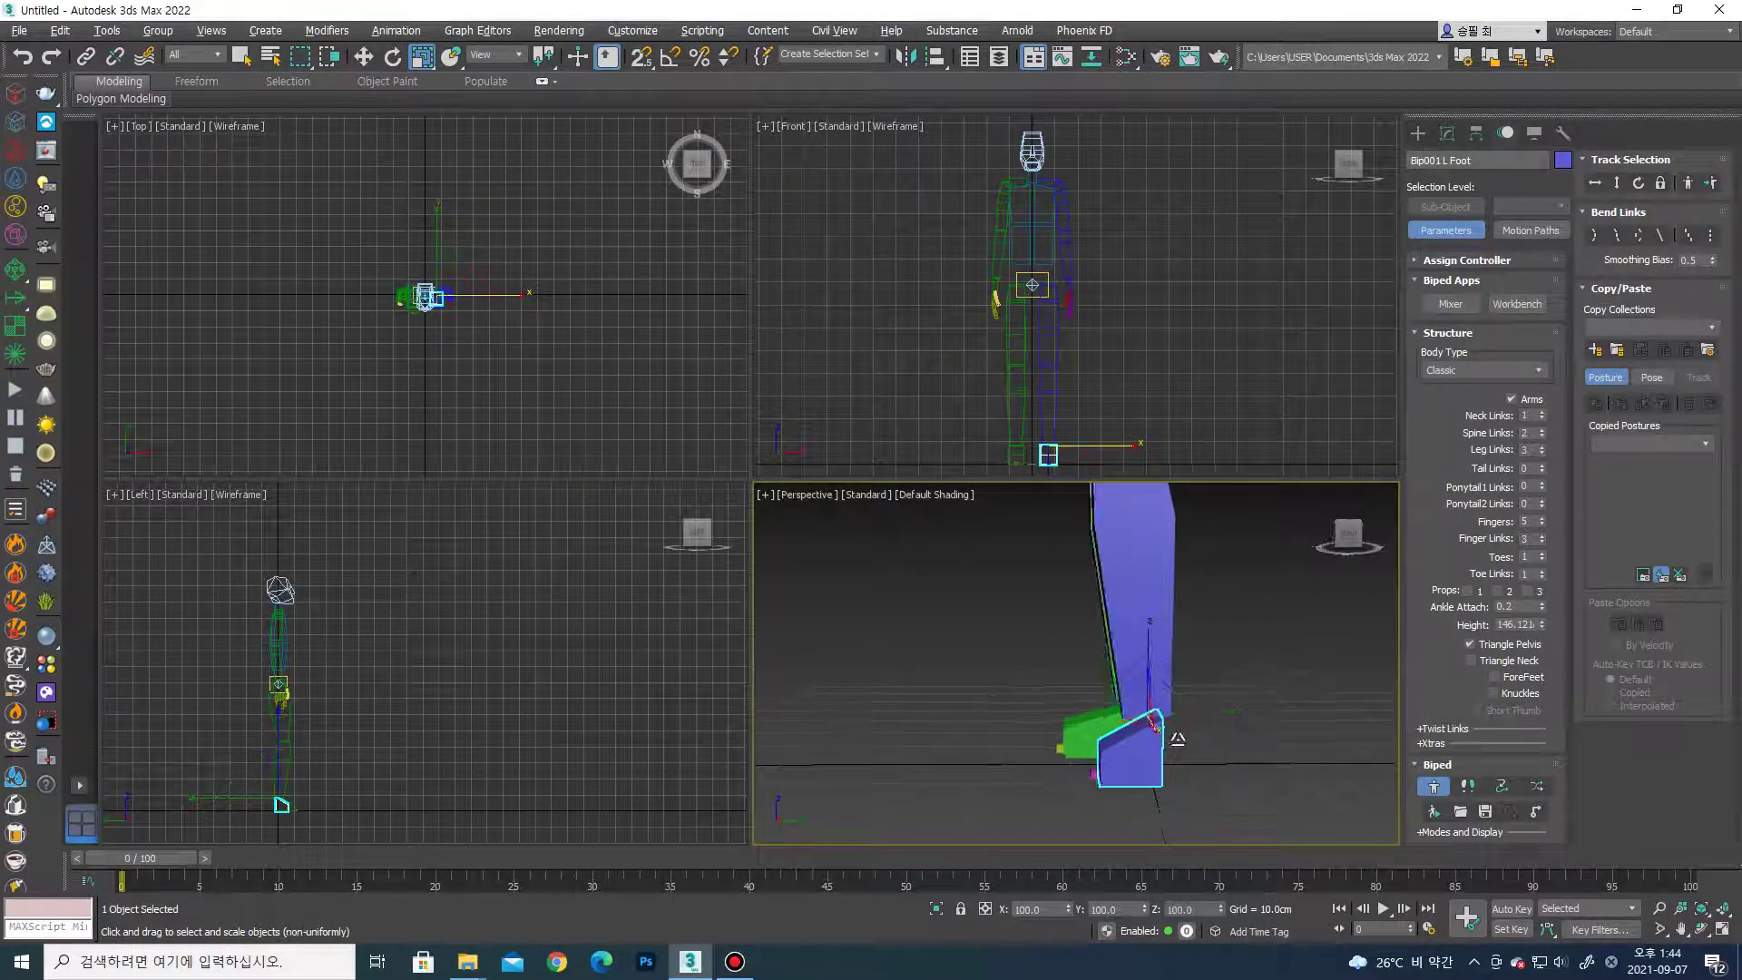
middle_click_drag(1169, 737, 1222, 743, "alt")
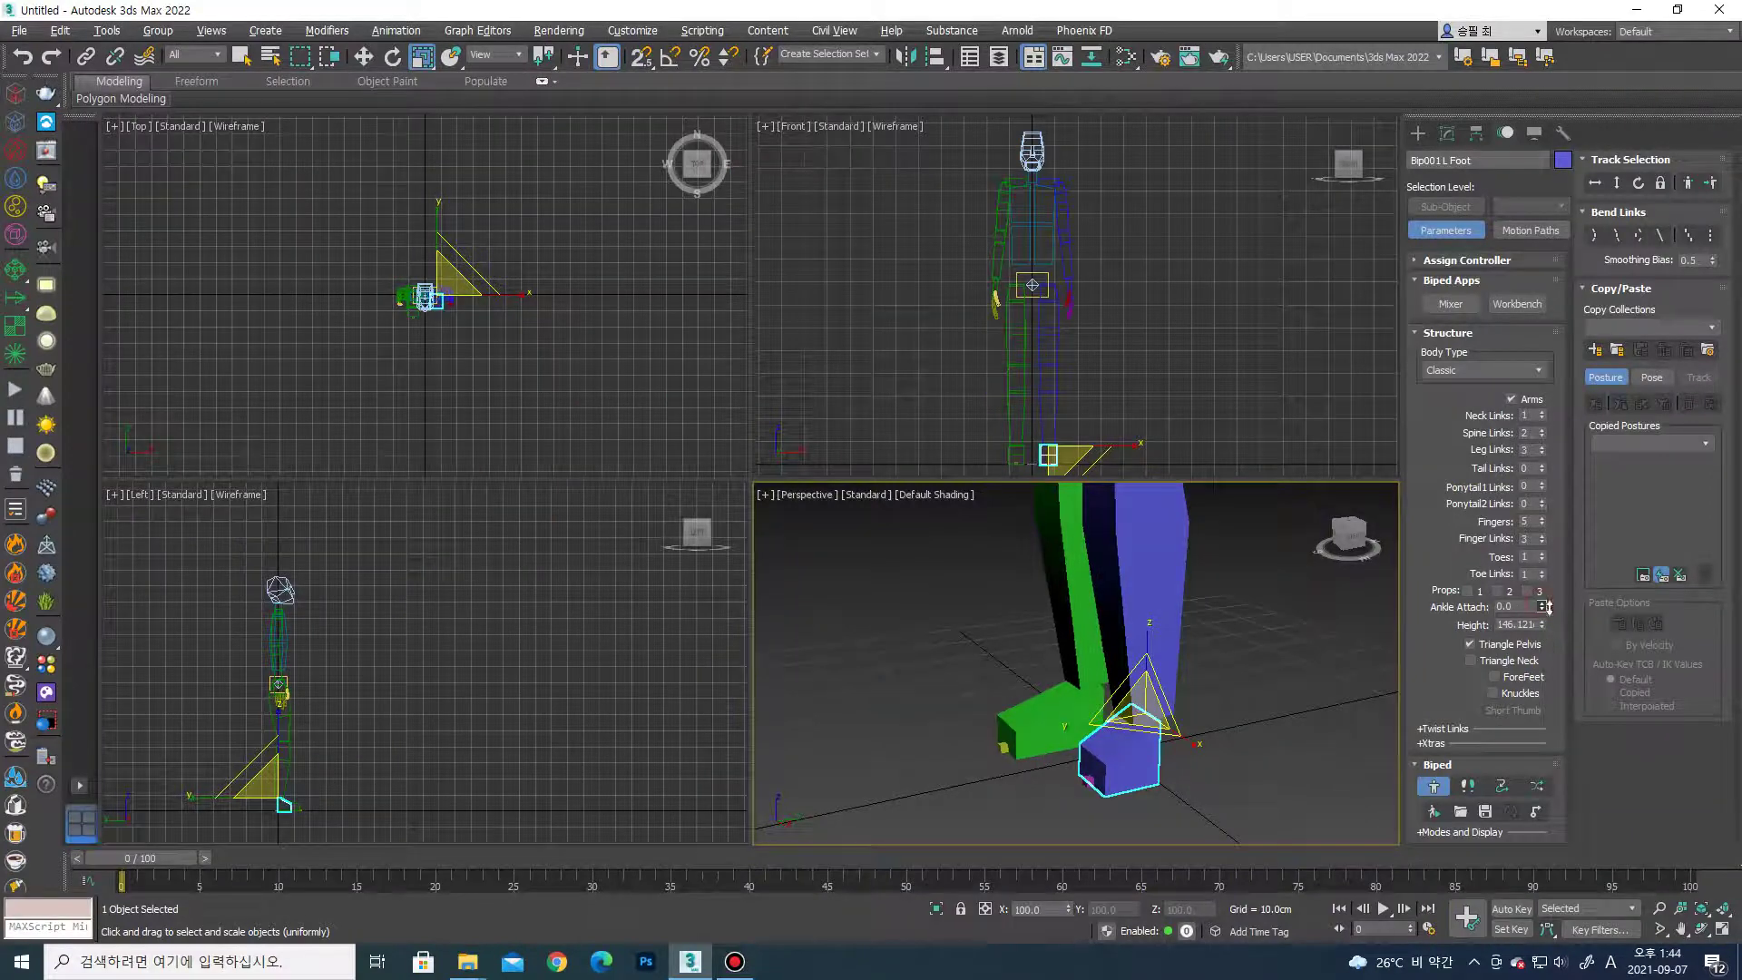
left_click_drag(1558, 603, 1558, 590)
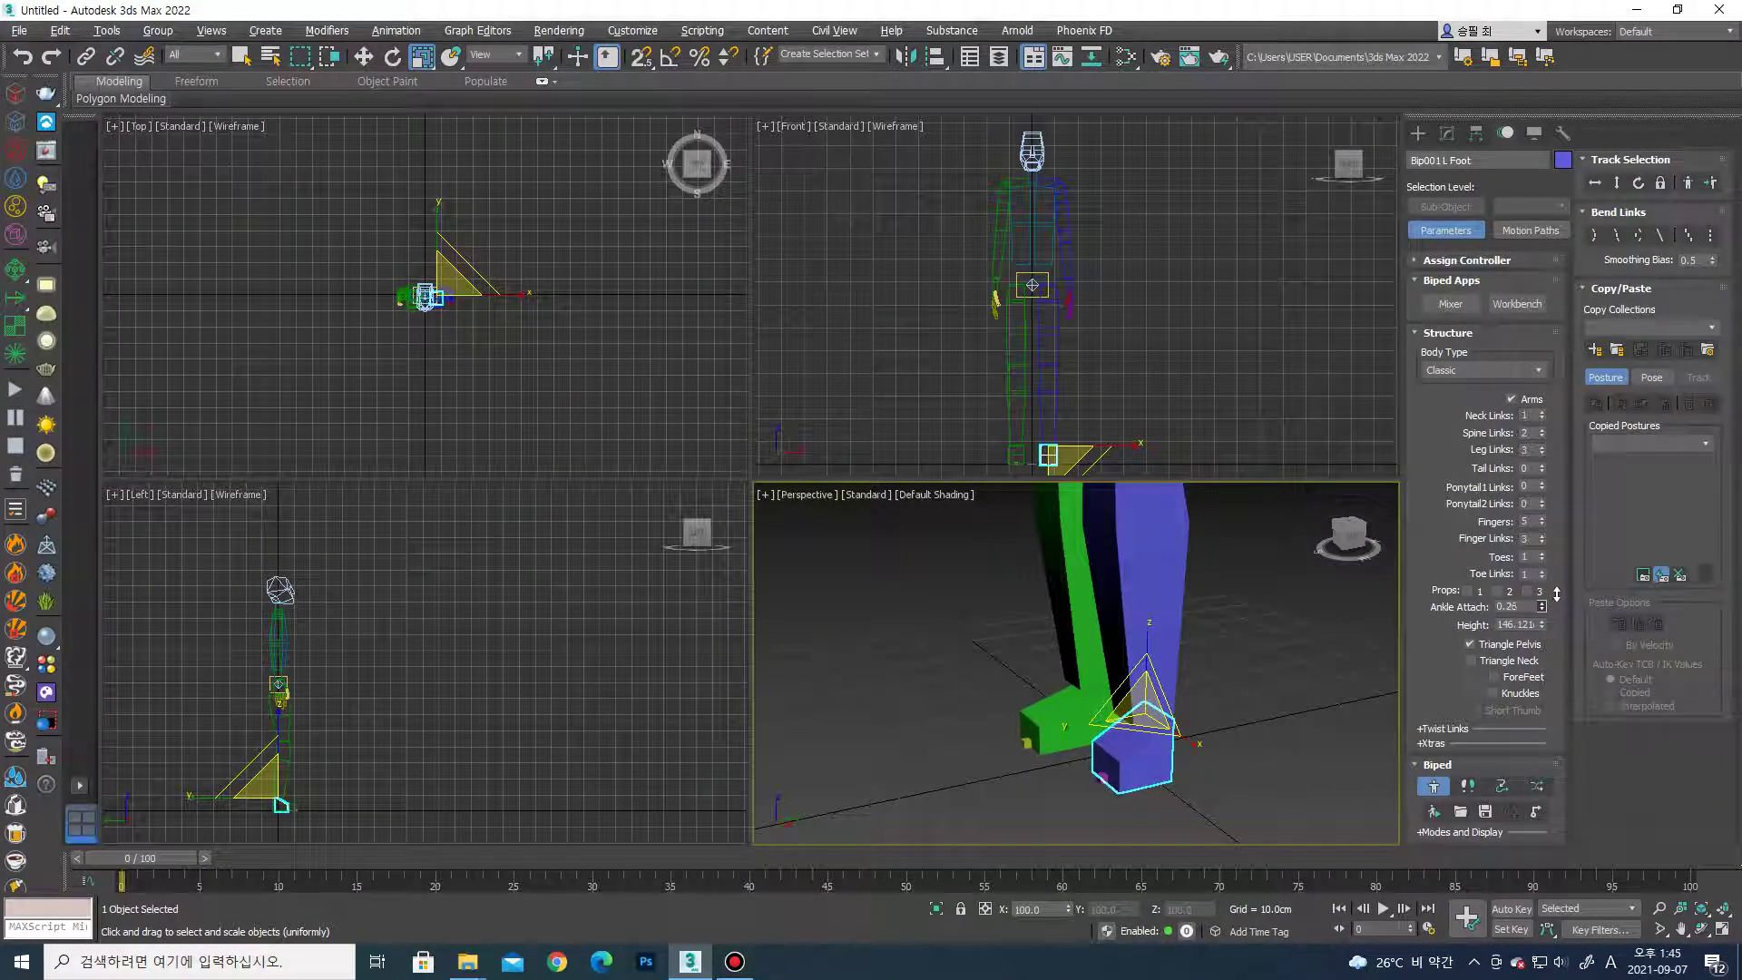
middle_click_drag(1180, 726, 1232, 730, "alt")
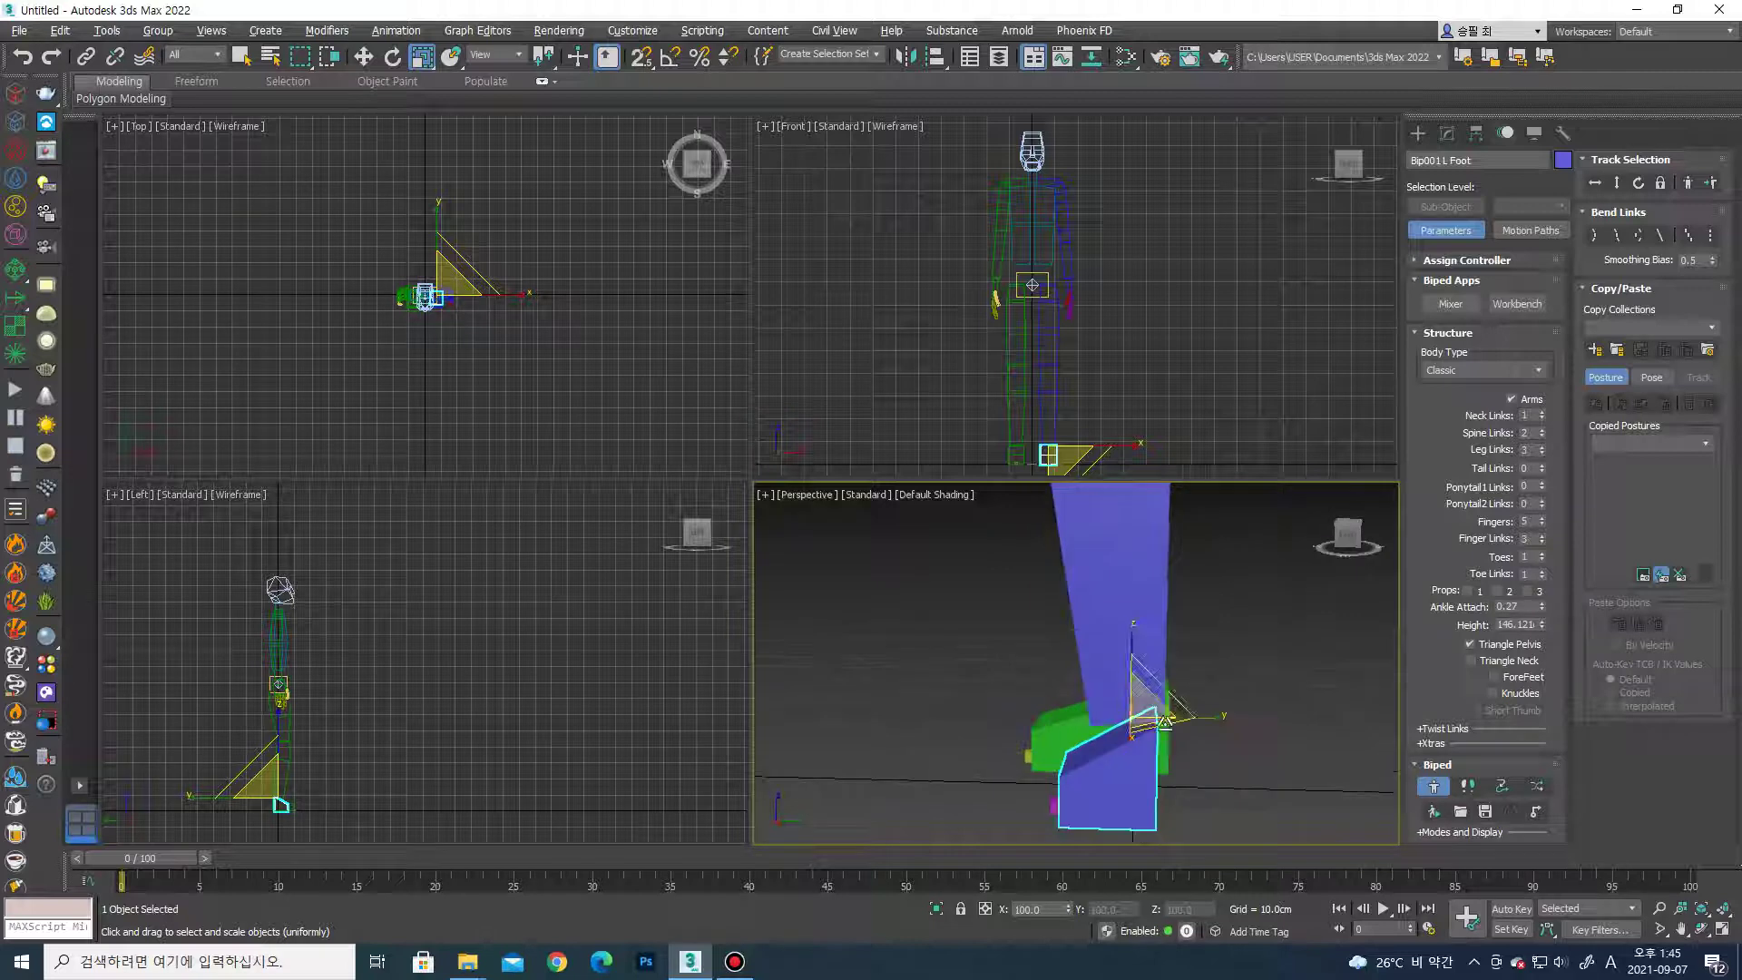
left_click_drag(1540, 610, 1539, 627)
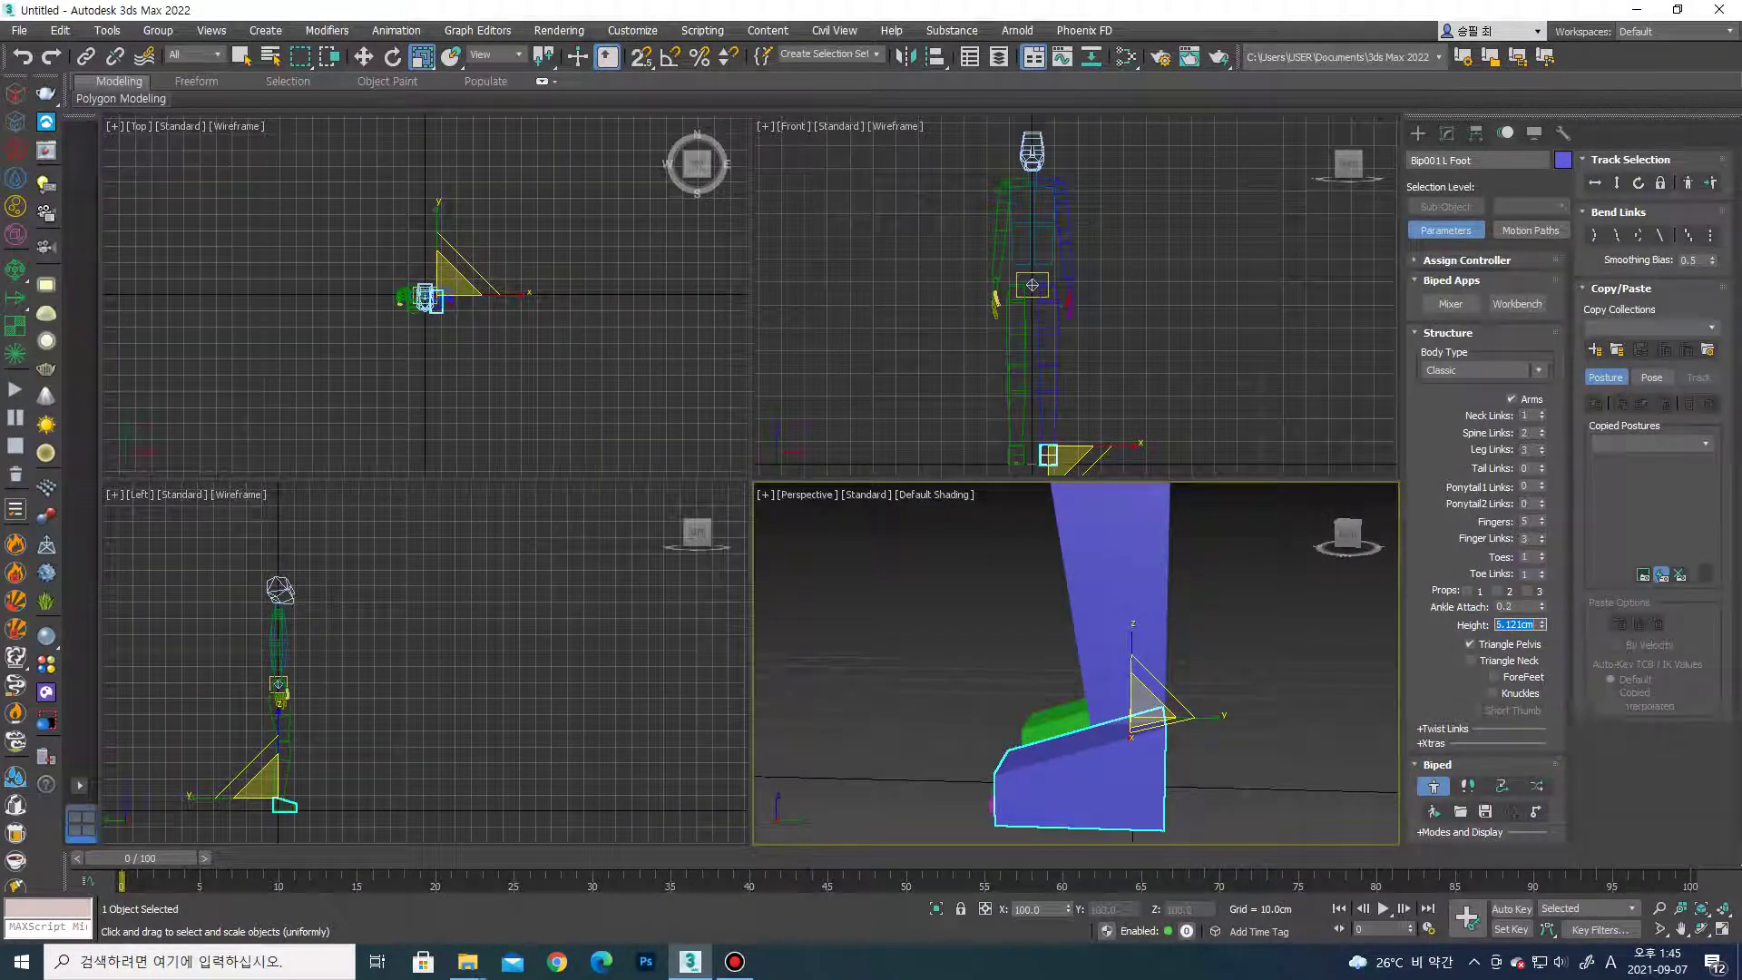
Enter 180 cm as Bip001's height and zoom to view the whole resized figure.
key("Return")
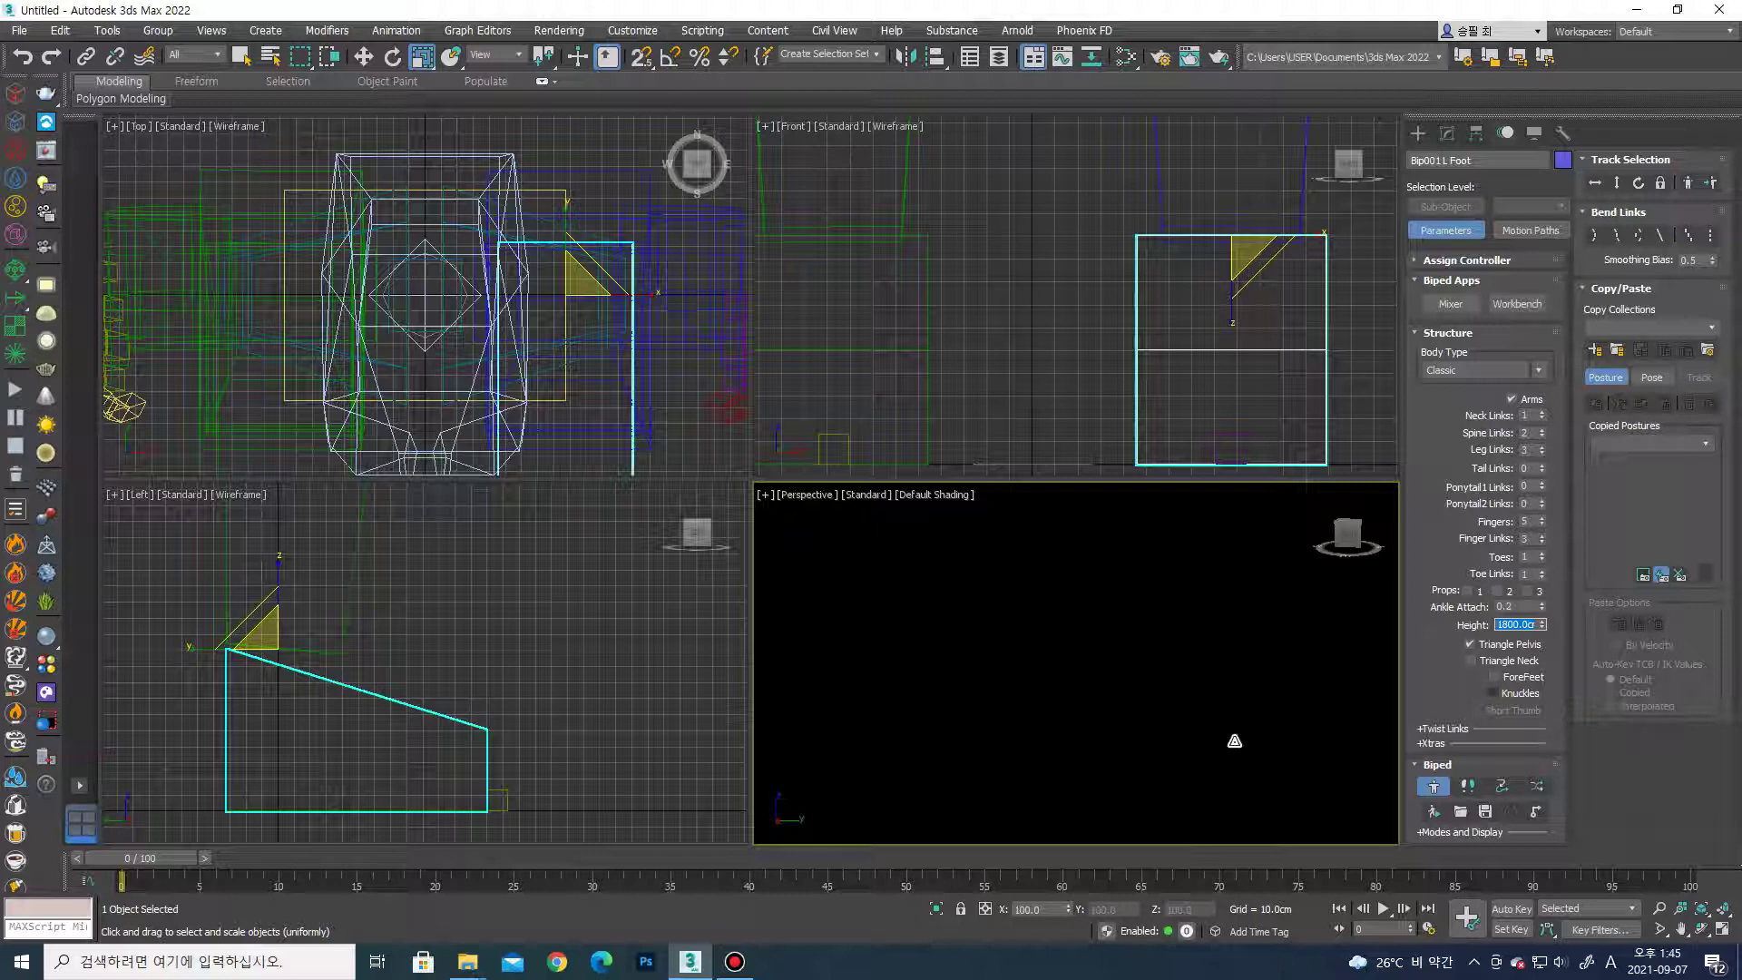
scroll(1251, 735, "down", 3)
scroll(1252, 726, "down", 3)
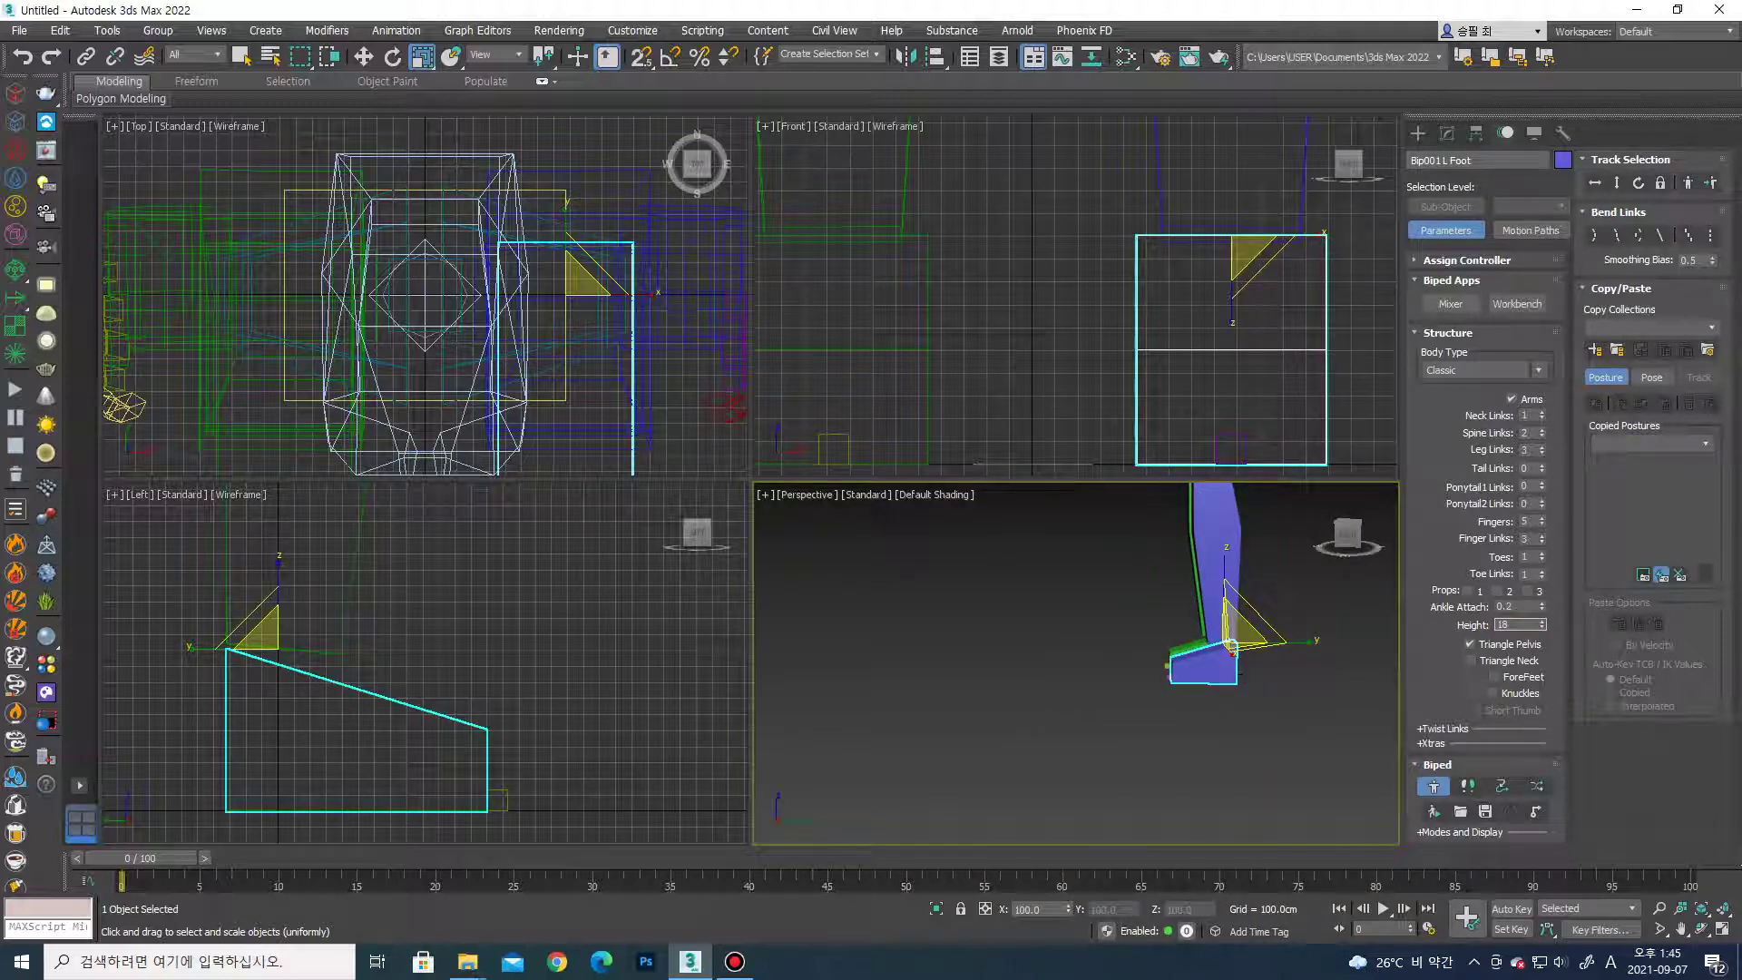
type("0")
key("Return")
scroll(1194, 611, "up", 2)
scroll(1293, 676, "up", 2)
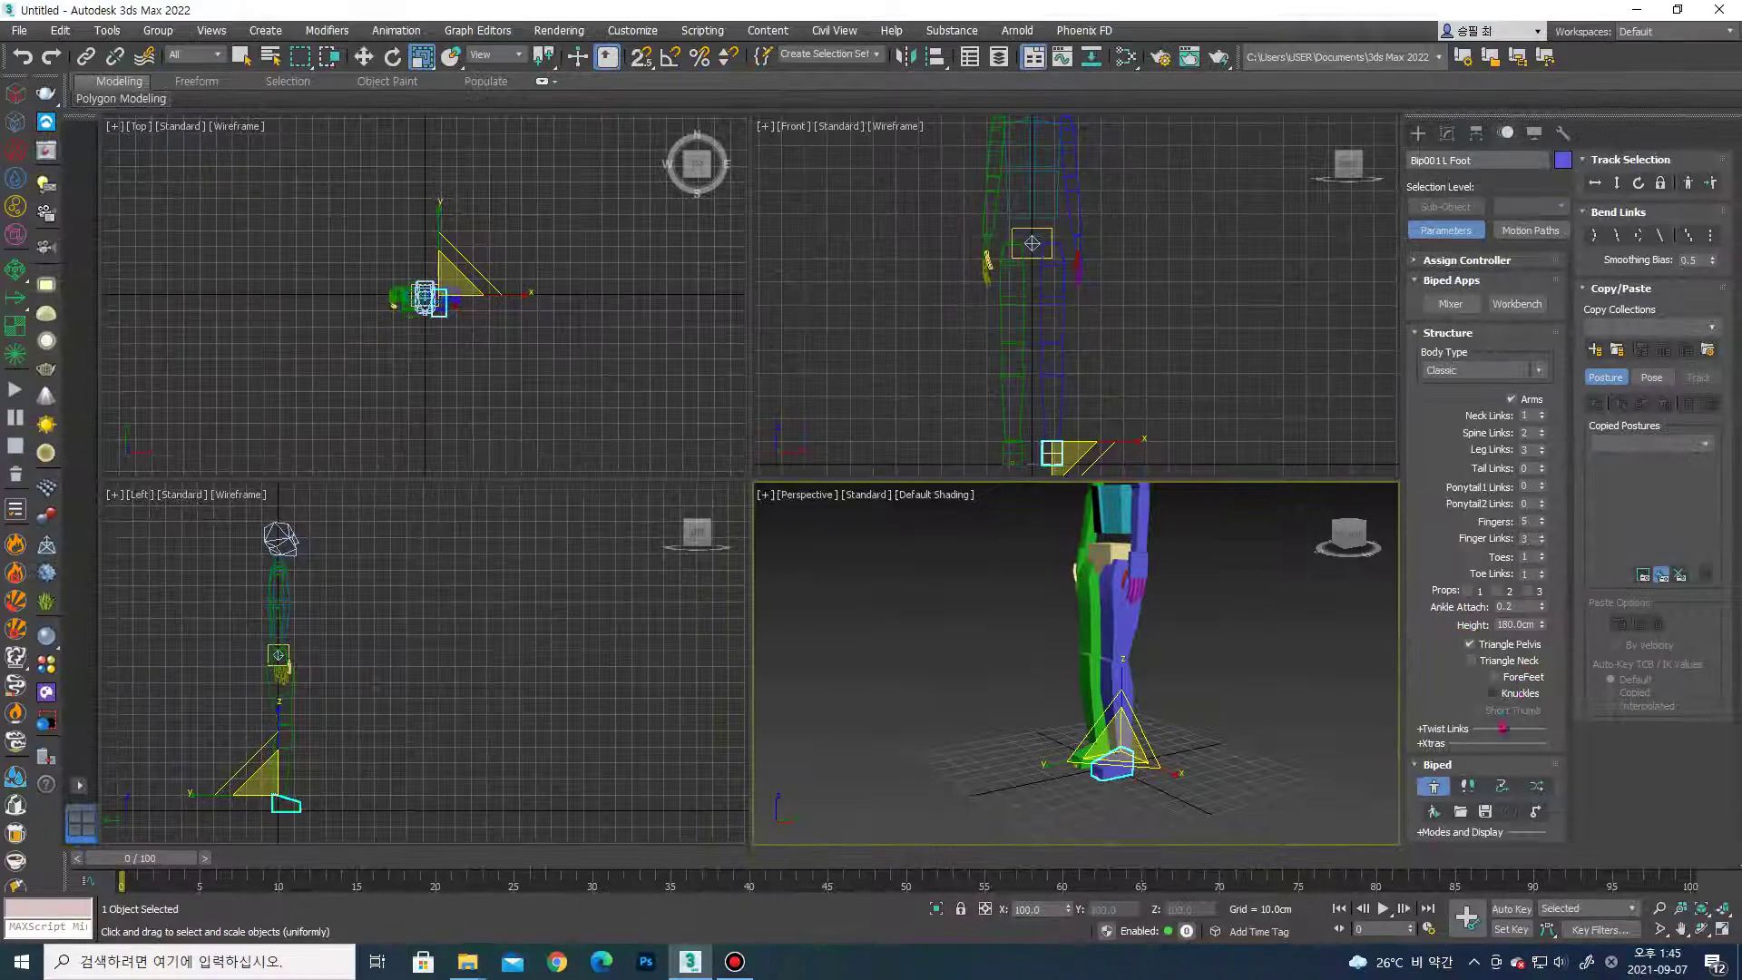
scroll(1225, 694, "down", 2)
scroll(1212, 716, "down", 3)
scroll(1212, 714, "up", 2)
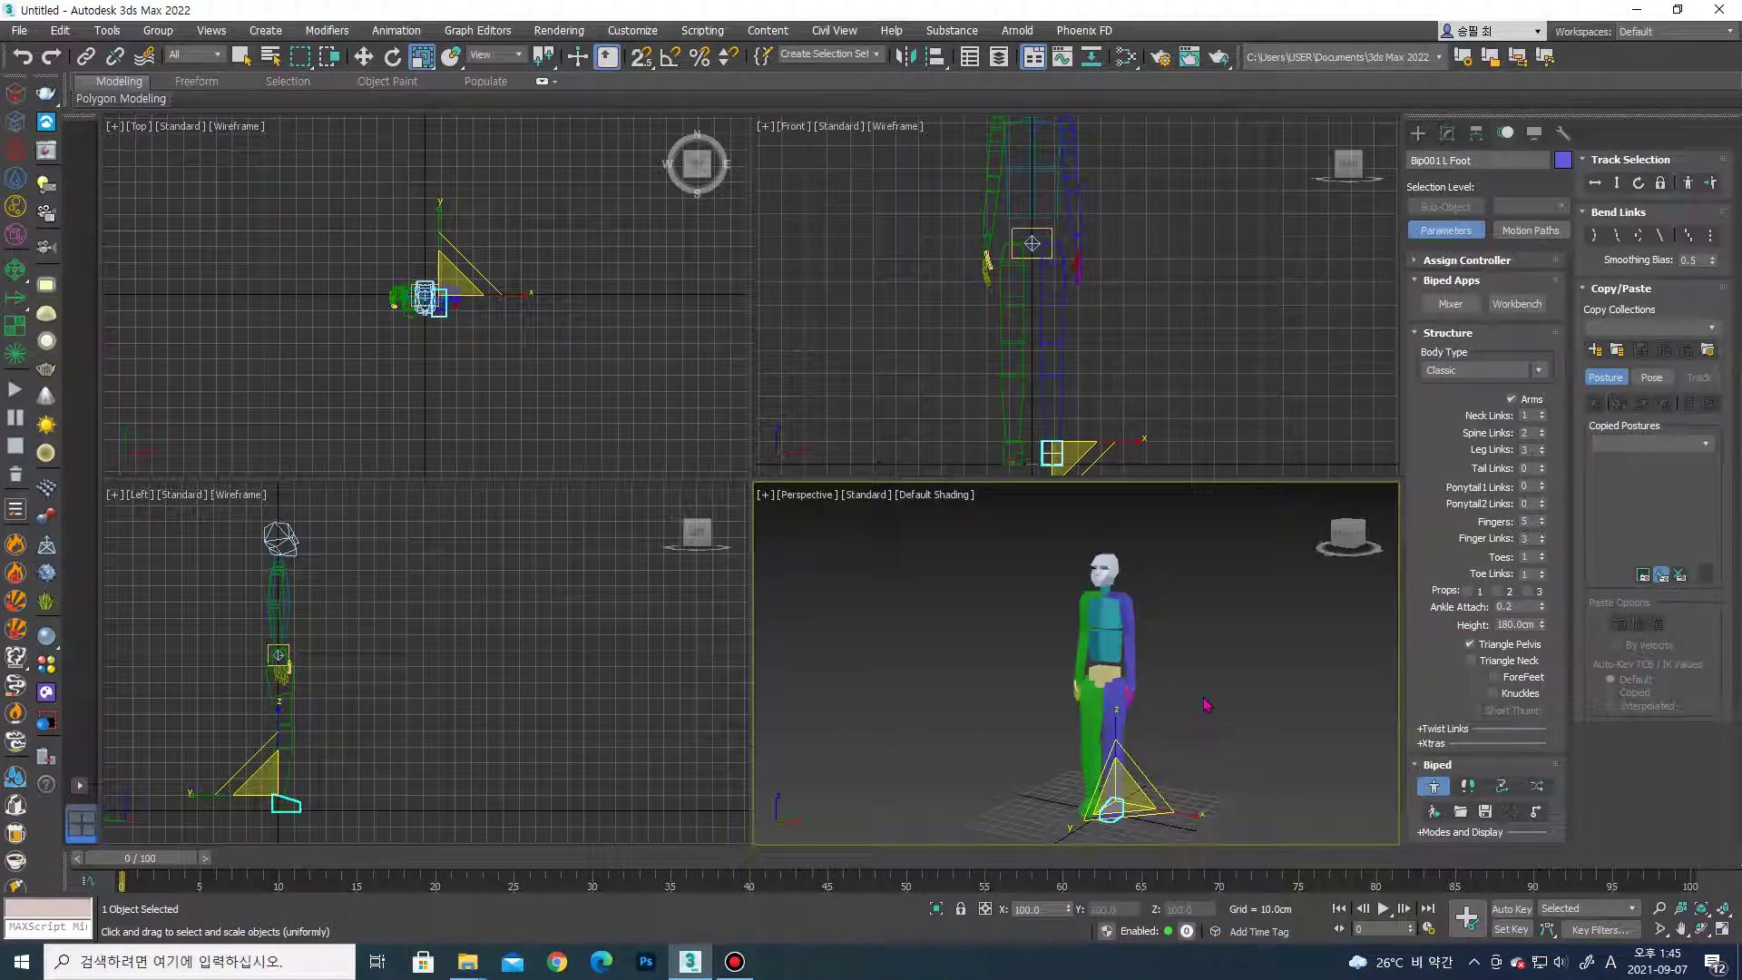
Trial-raise the left upper arm to horizontal and shorten it with scale.
middle_click_drag(1207, 678, 1134, 690, "alt")
mouse_move(1071, 319)
middle_mouse_down()
mouse_move(1075, 379)
mouse_move(1061, 340)
middle_mouse_up()
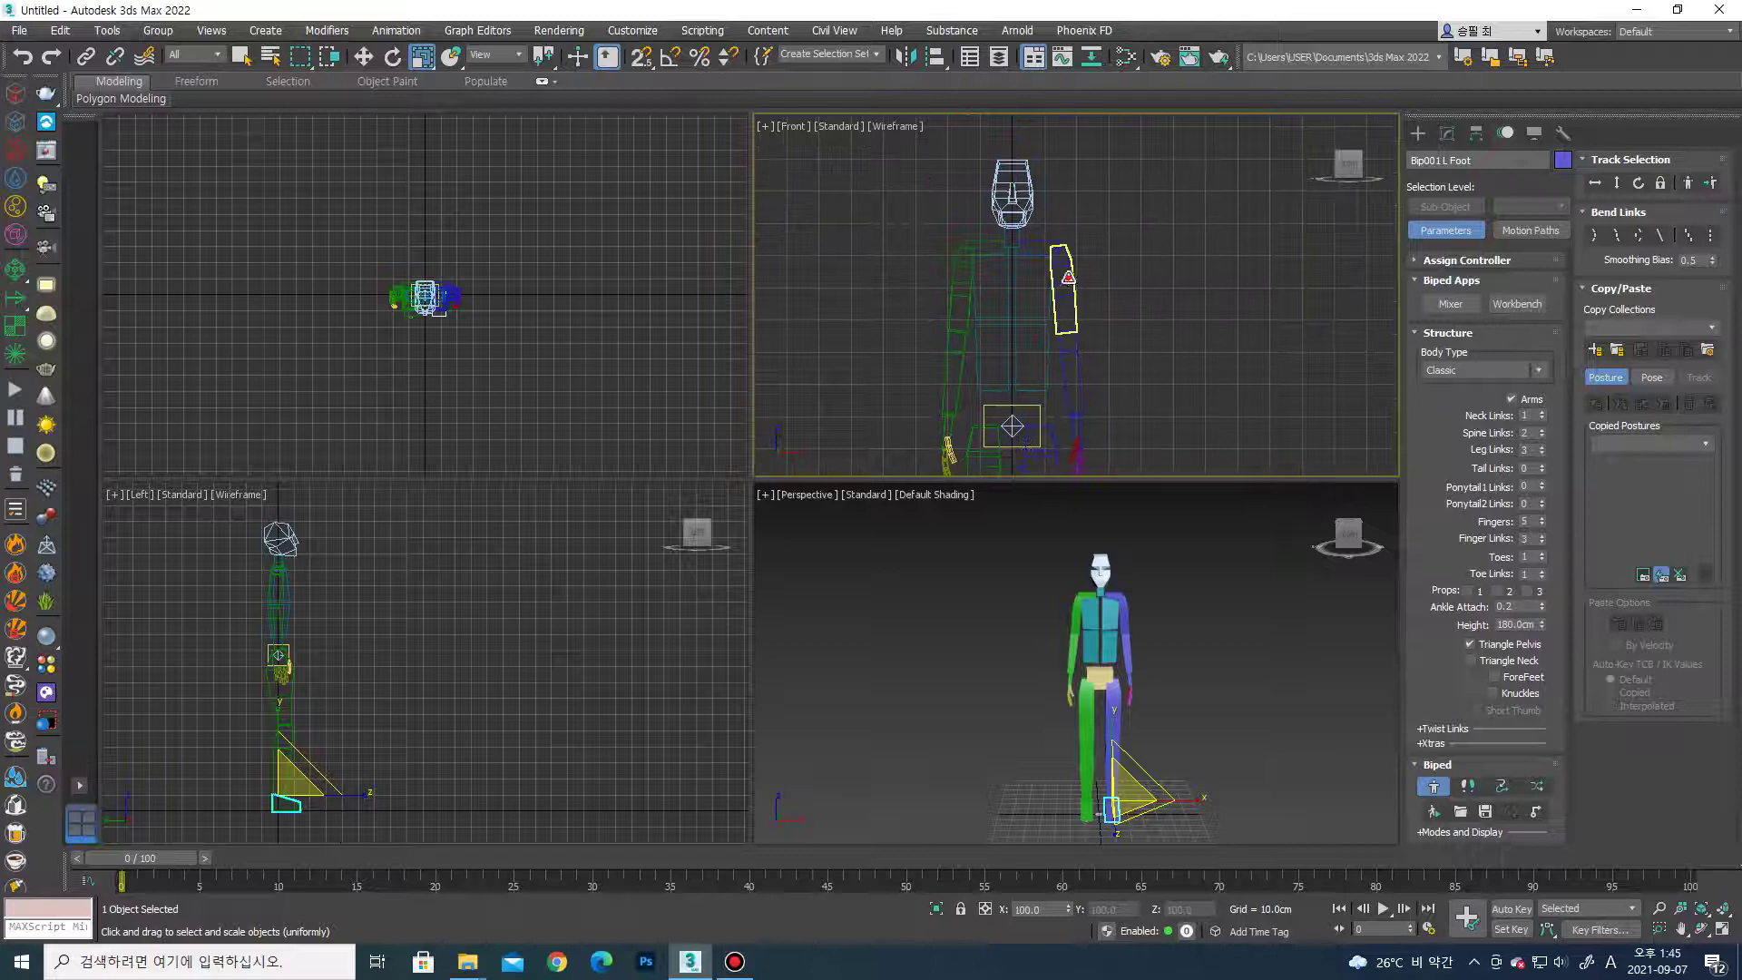
left_click(1062, 340)
scroll(1062, 340, "up", 2)
key("e")
left_click_drag(1094, 282, 1006, 146)
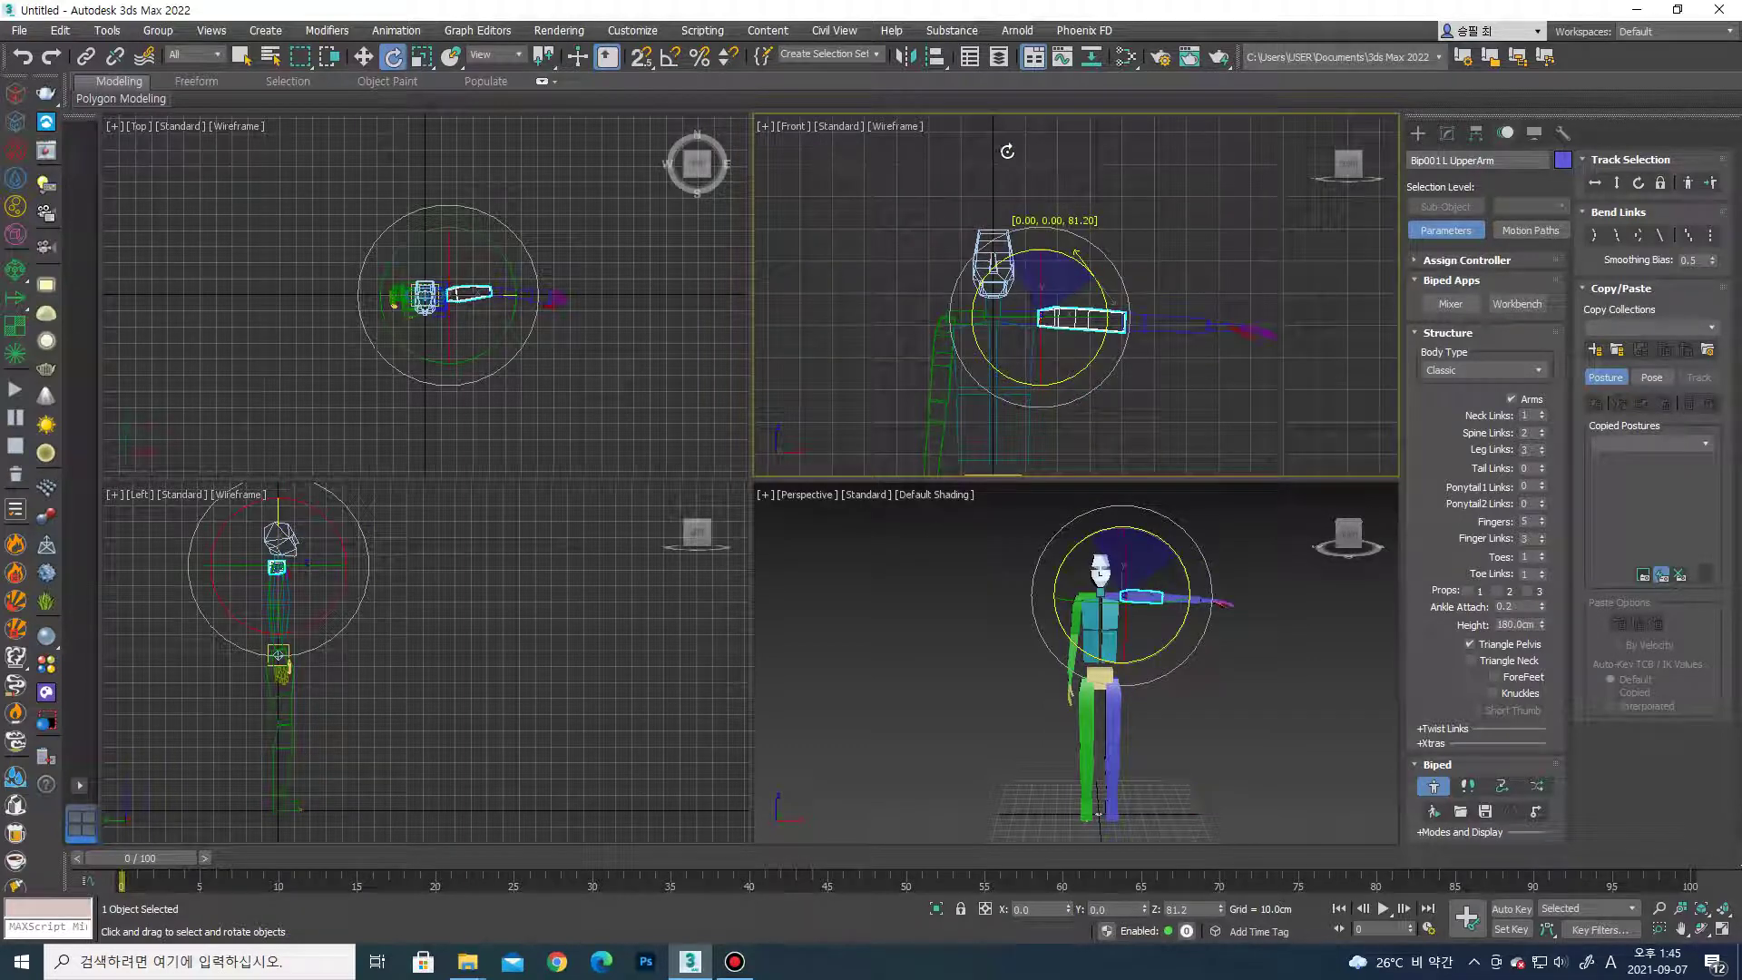
scroll(1091, 325, "up", 2)
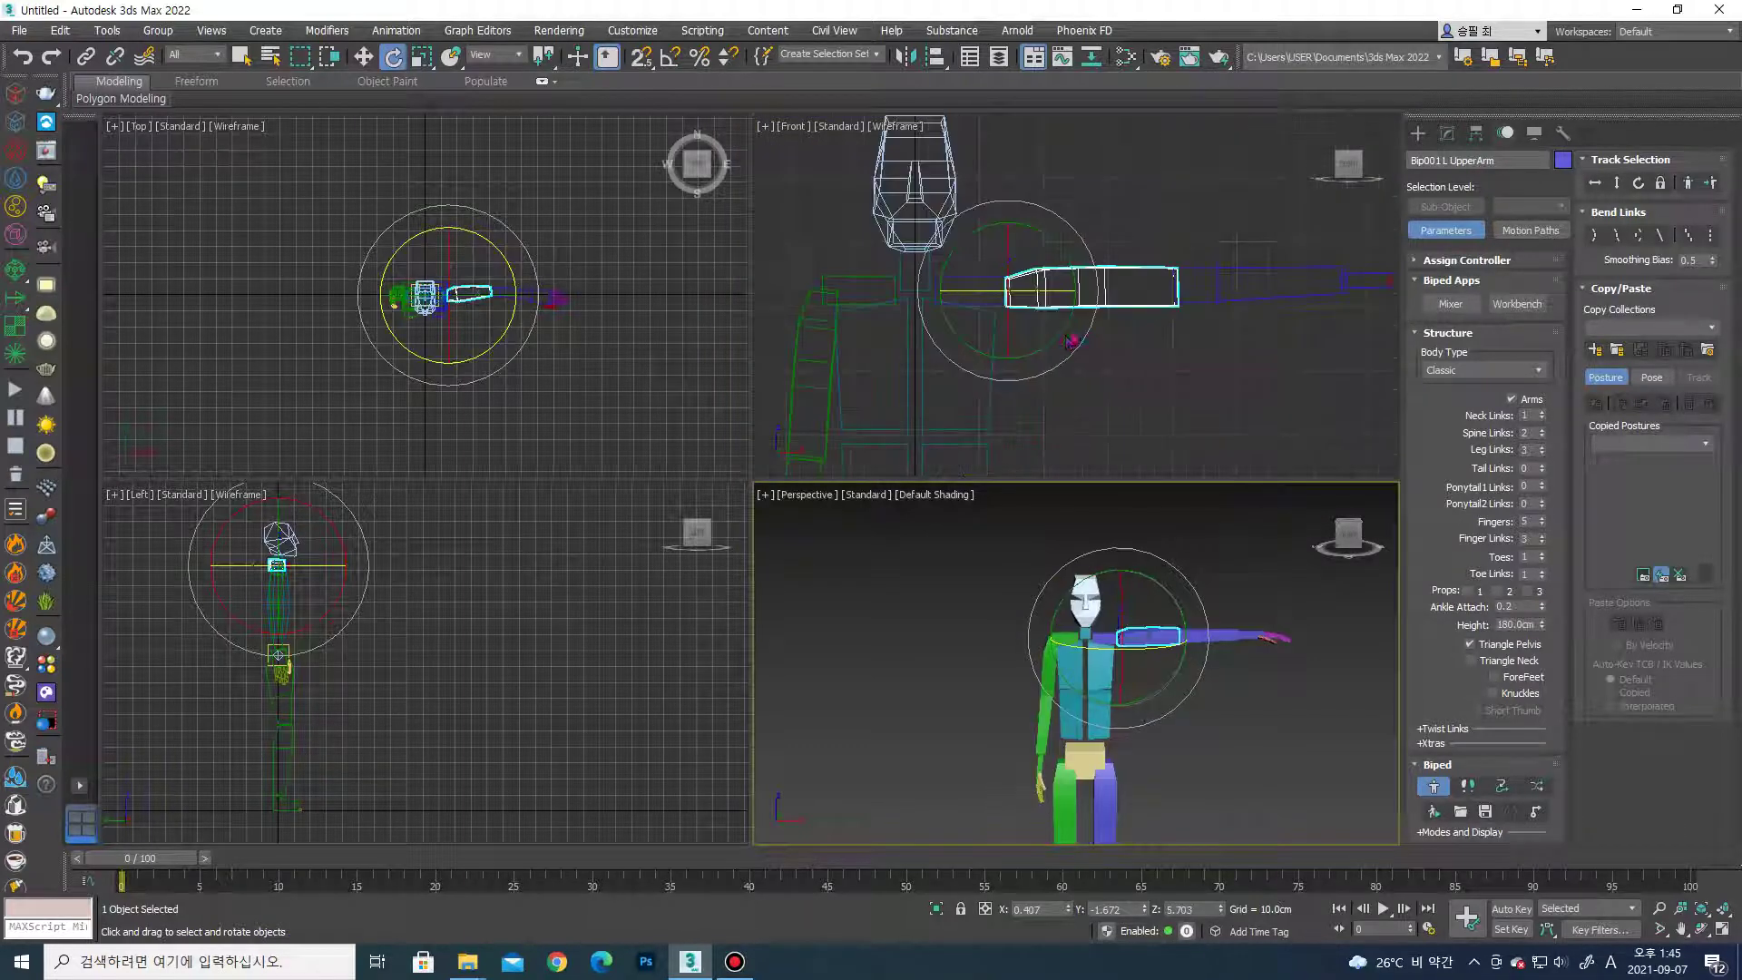
scroll(1092, 325, "up", 1)
key("r")
left_click_drag(1076, 311, 1002, 252)
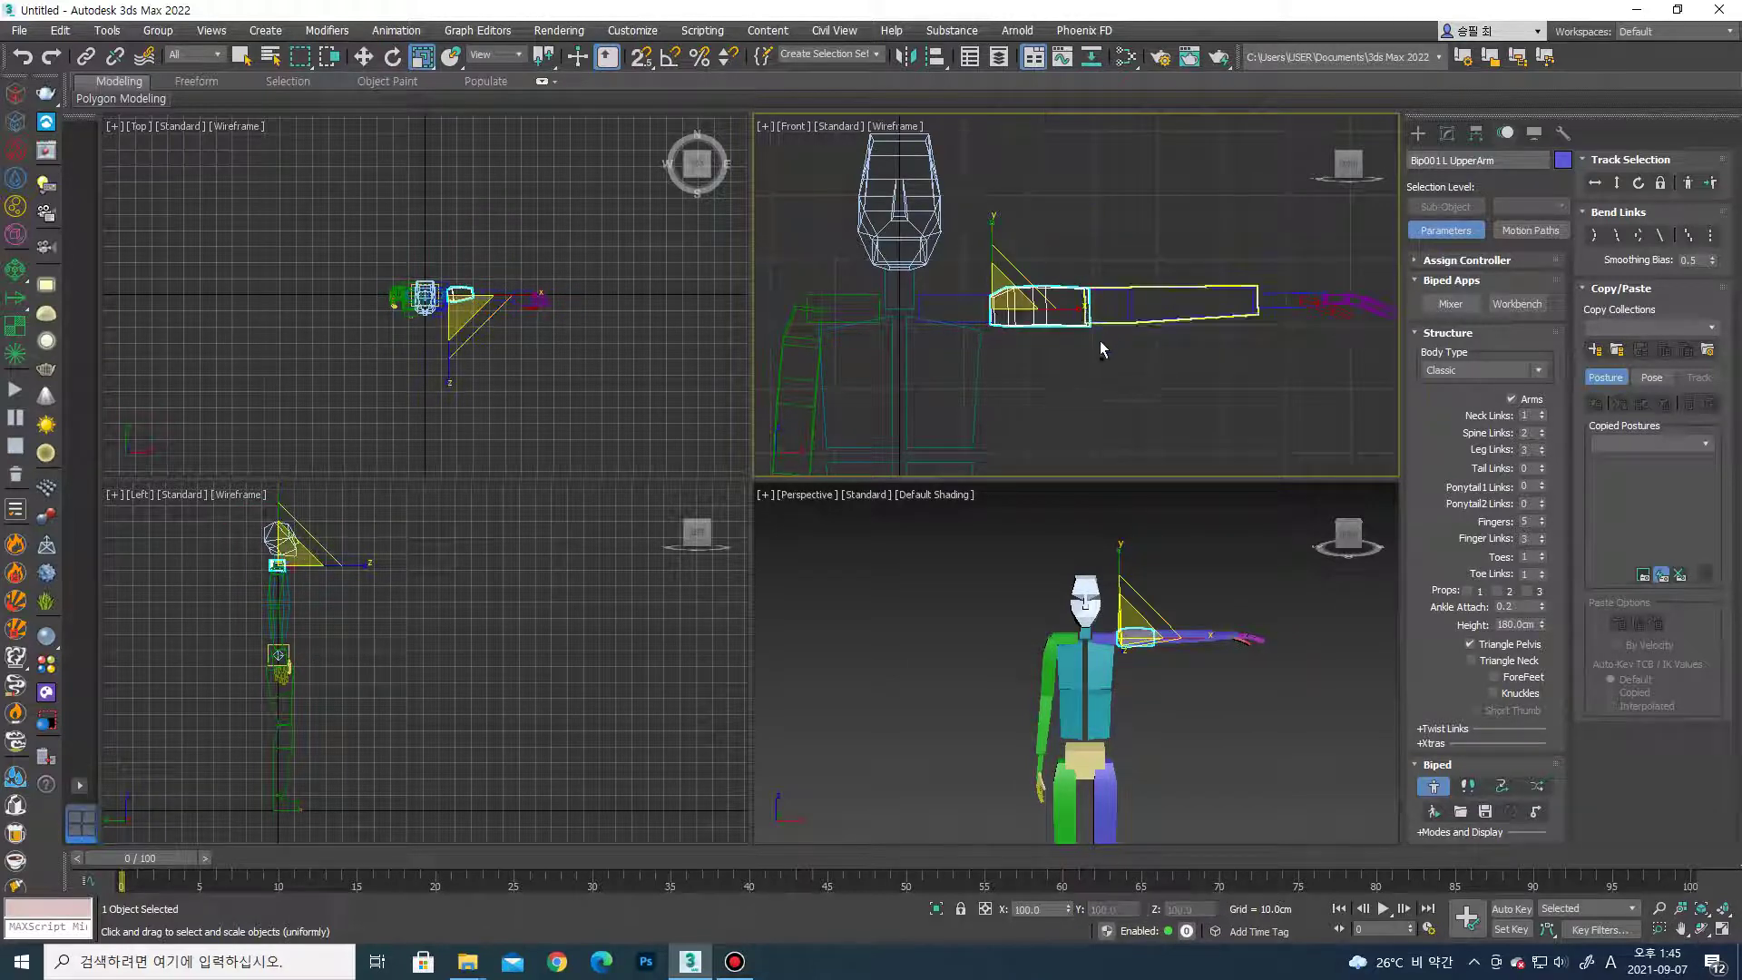
Undo the arm shortening and rotation so the left arm hangs again.
middle_click_drag(1102, 372, 1101, 318)
key("ctrl+z")
key("ctrl+z")
key("shift+z")
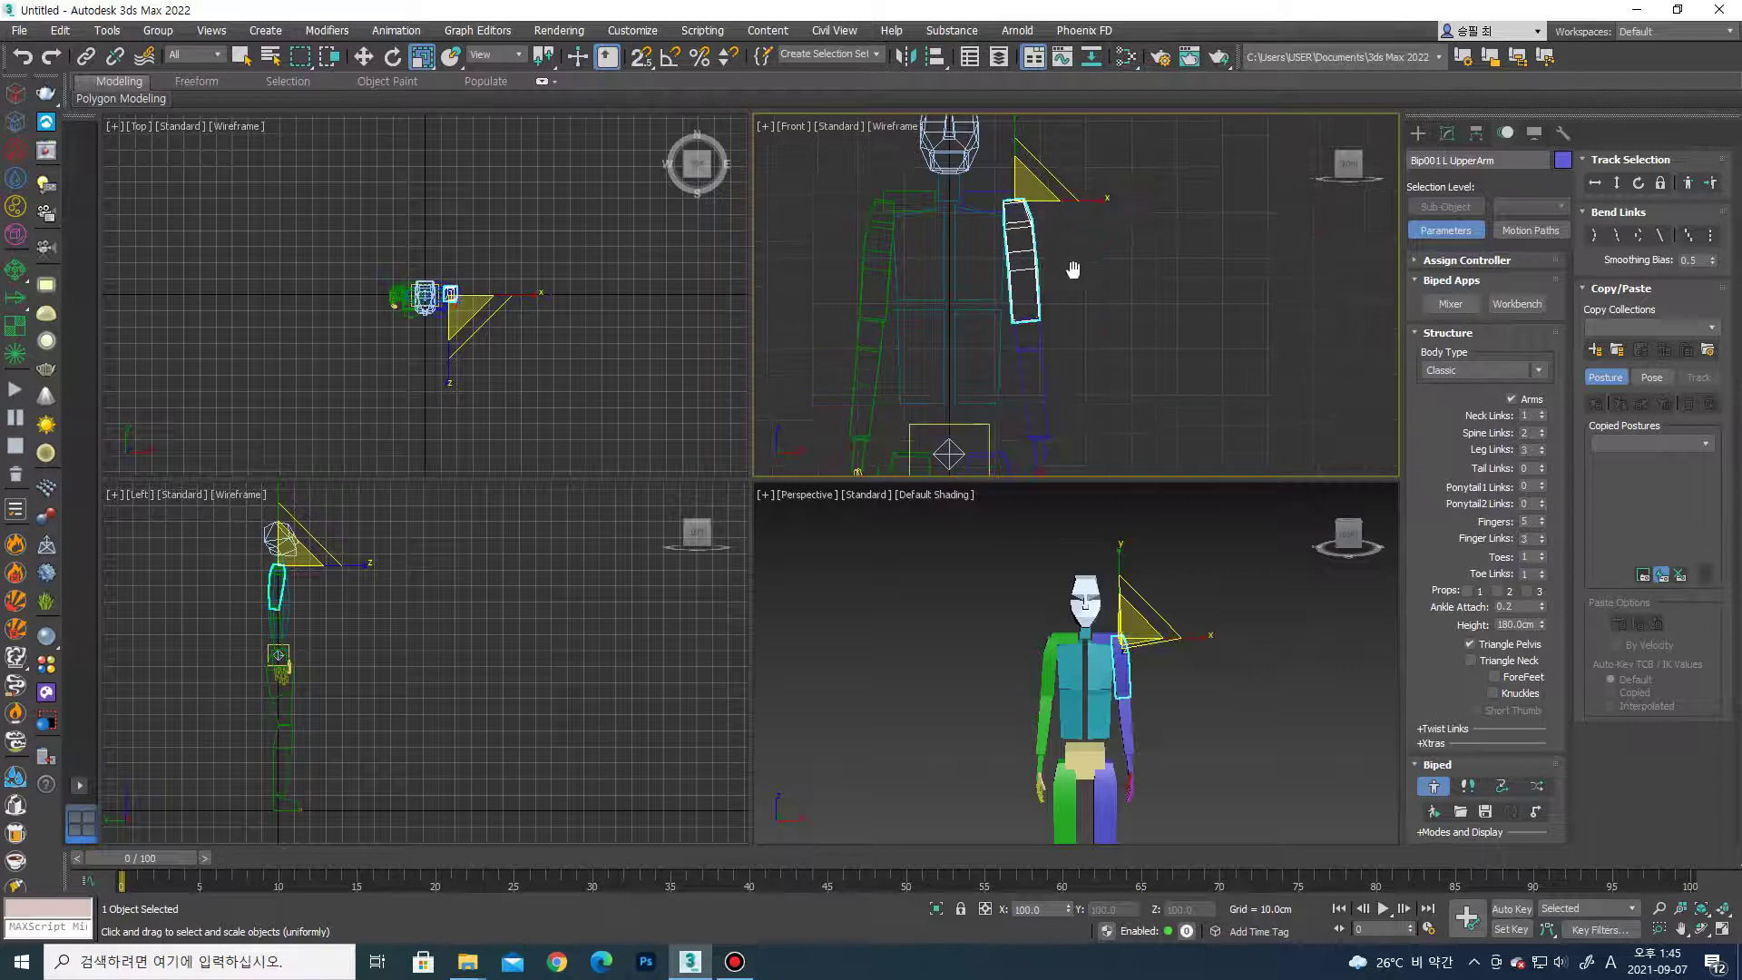
key("shift+z")
left_click_drag(1009, 193, 1005, 95)
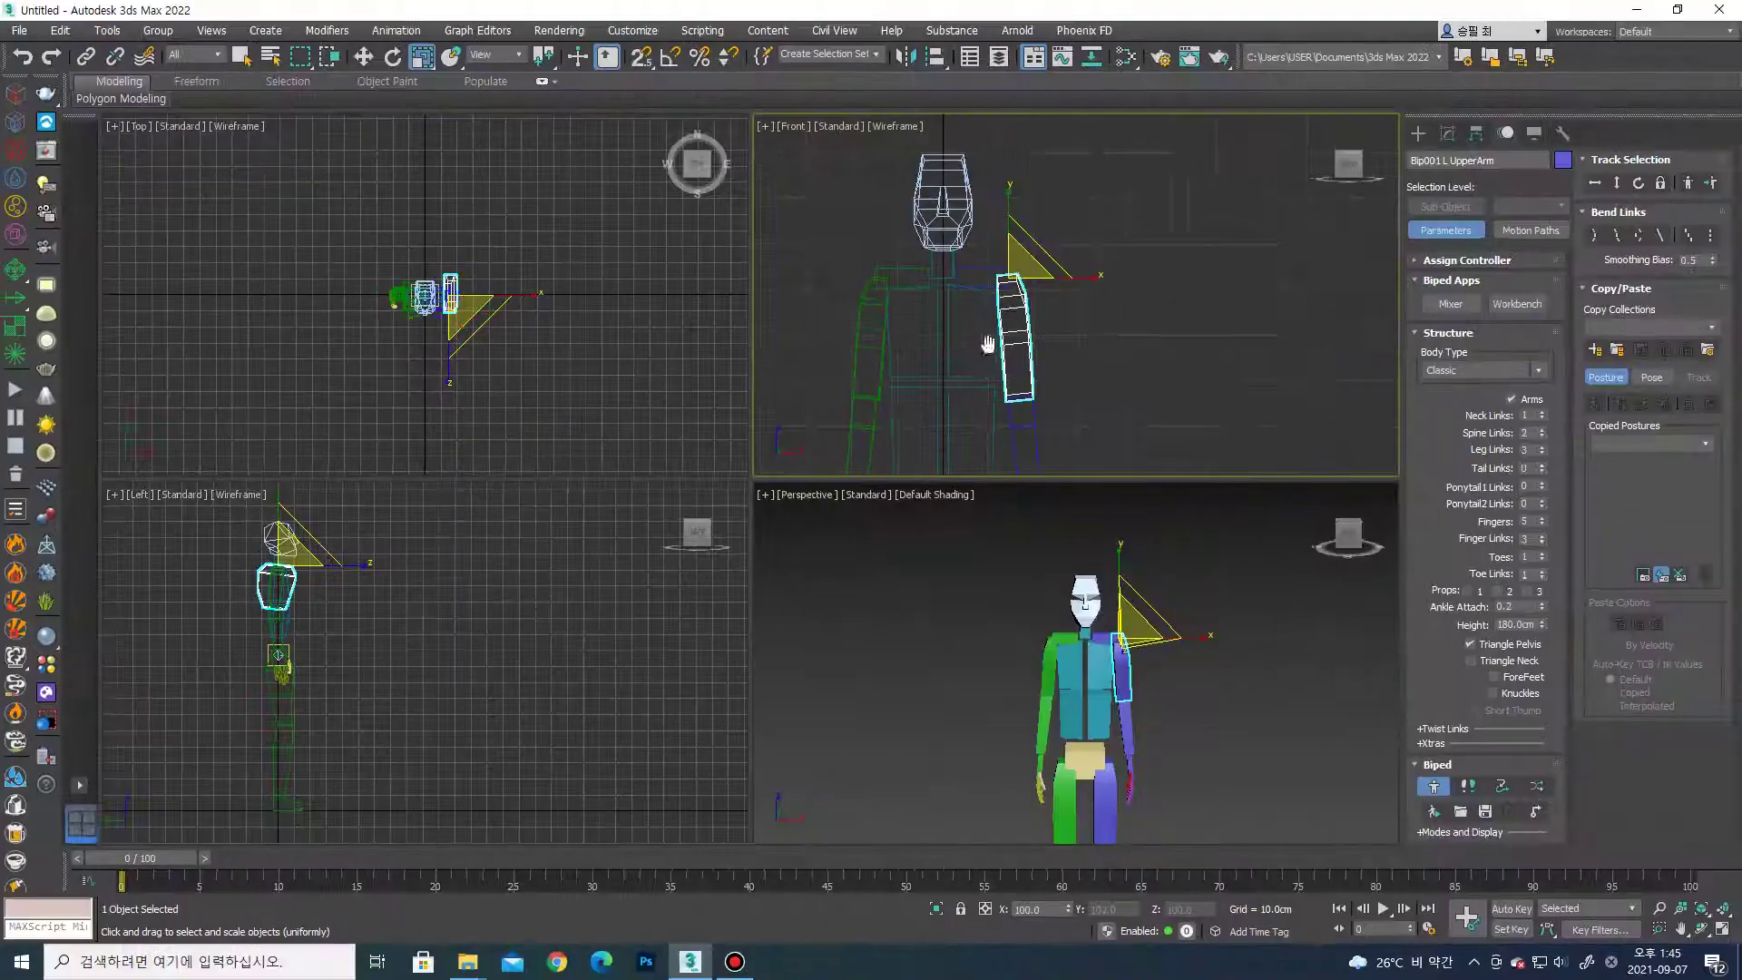
scroll(1042, 367, "down", 3)
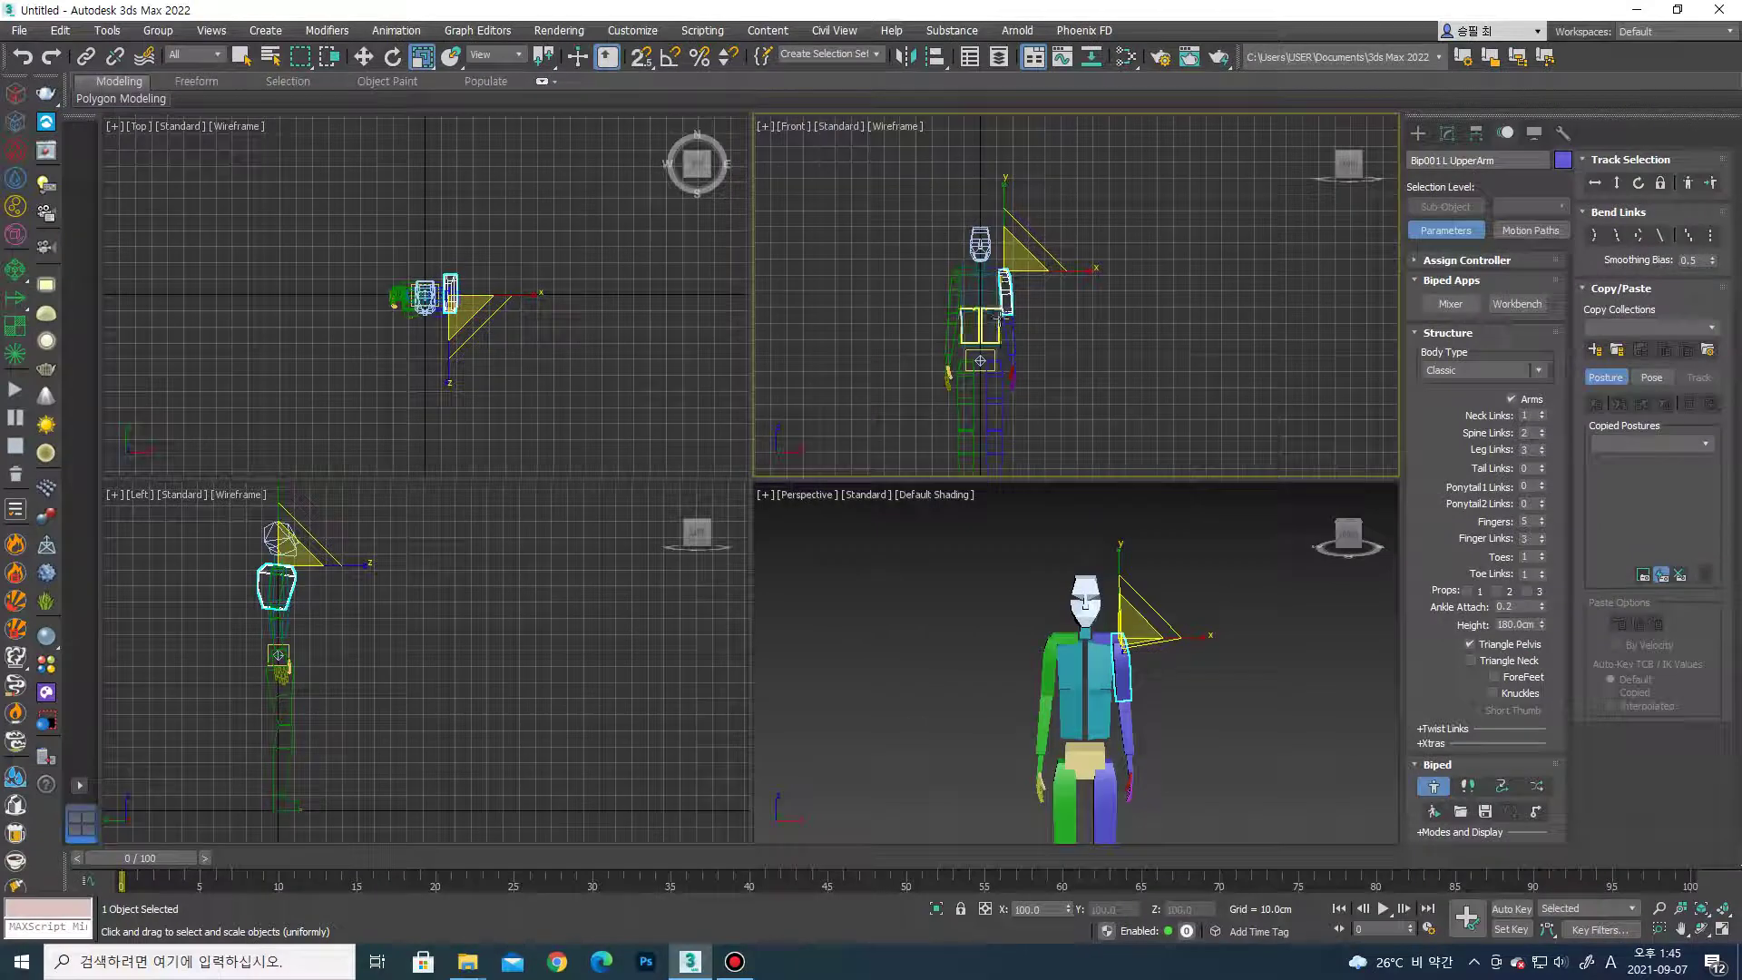
scroll(1041, 372, "up", 5)
Box-select all 51 biped parts, set the Reference Coordinate System to Local, then deselect.
left_click_drag(876, 304, 992, 393)
middle_click_drag(1001, 344, 1019, 352)
scroll(1020, 352, "down", 3)
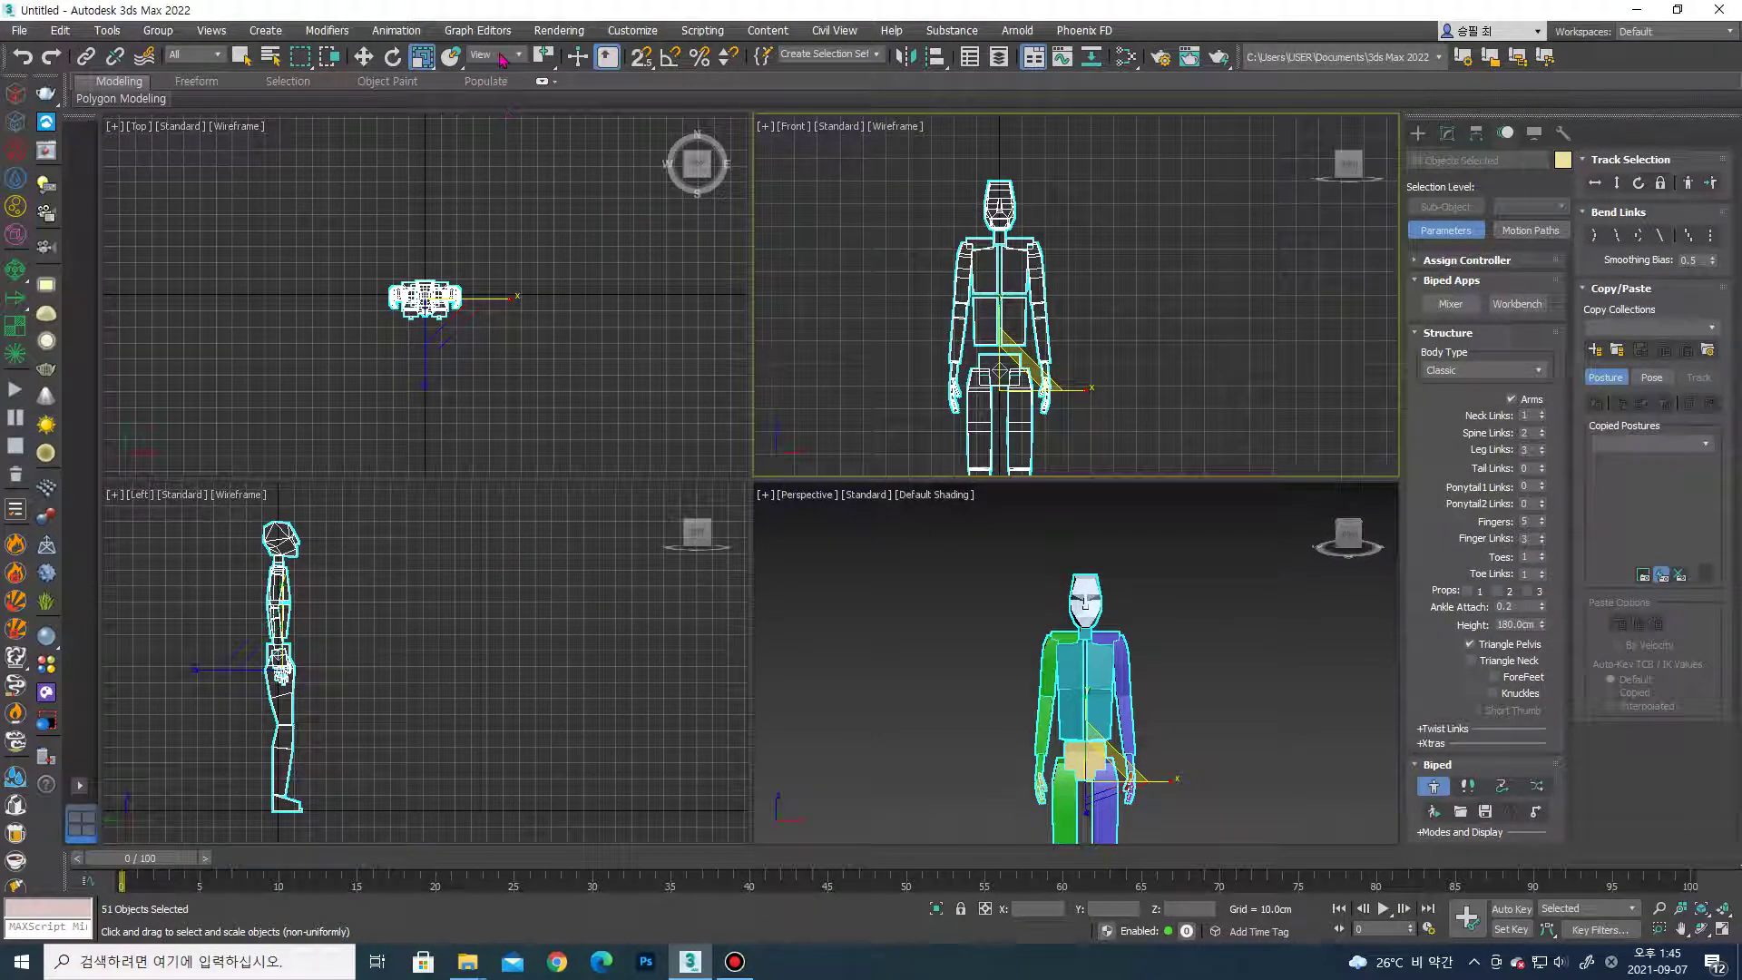
left_click(502, 56)
left_click(499, 119)
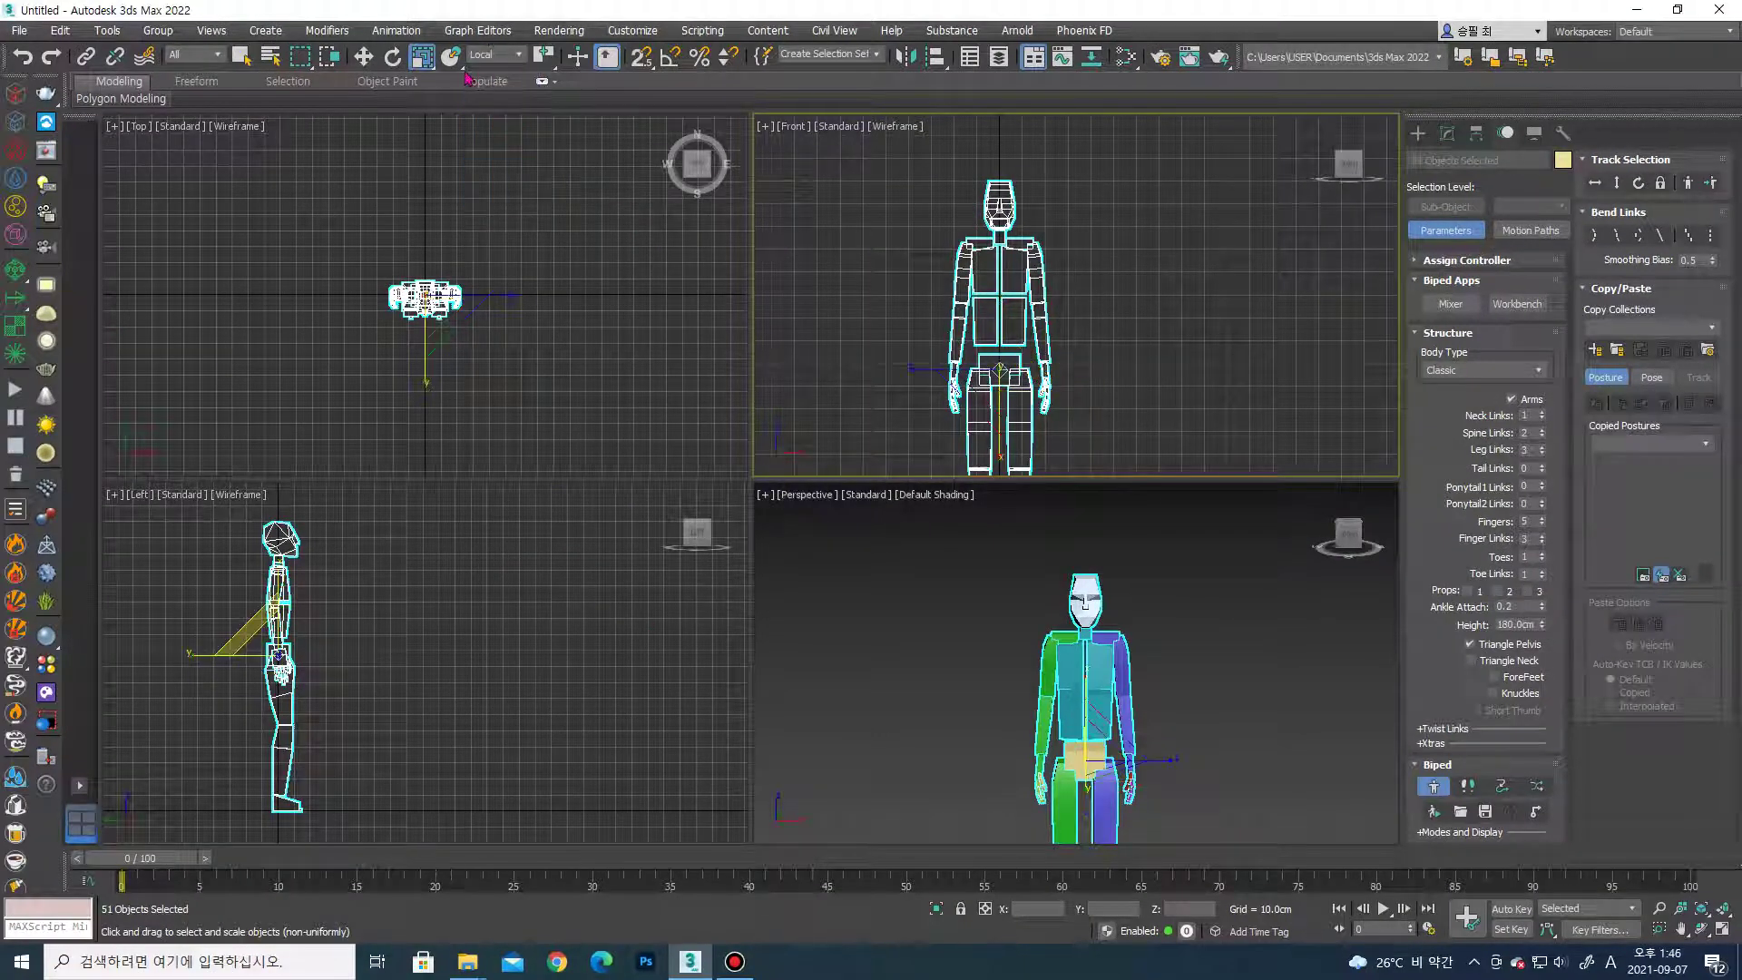
scroll(1053, 273, "up", 2)
left_click(1058, 272)
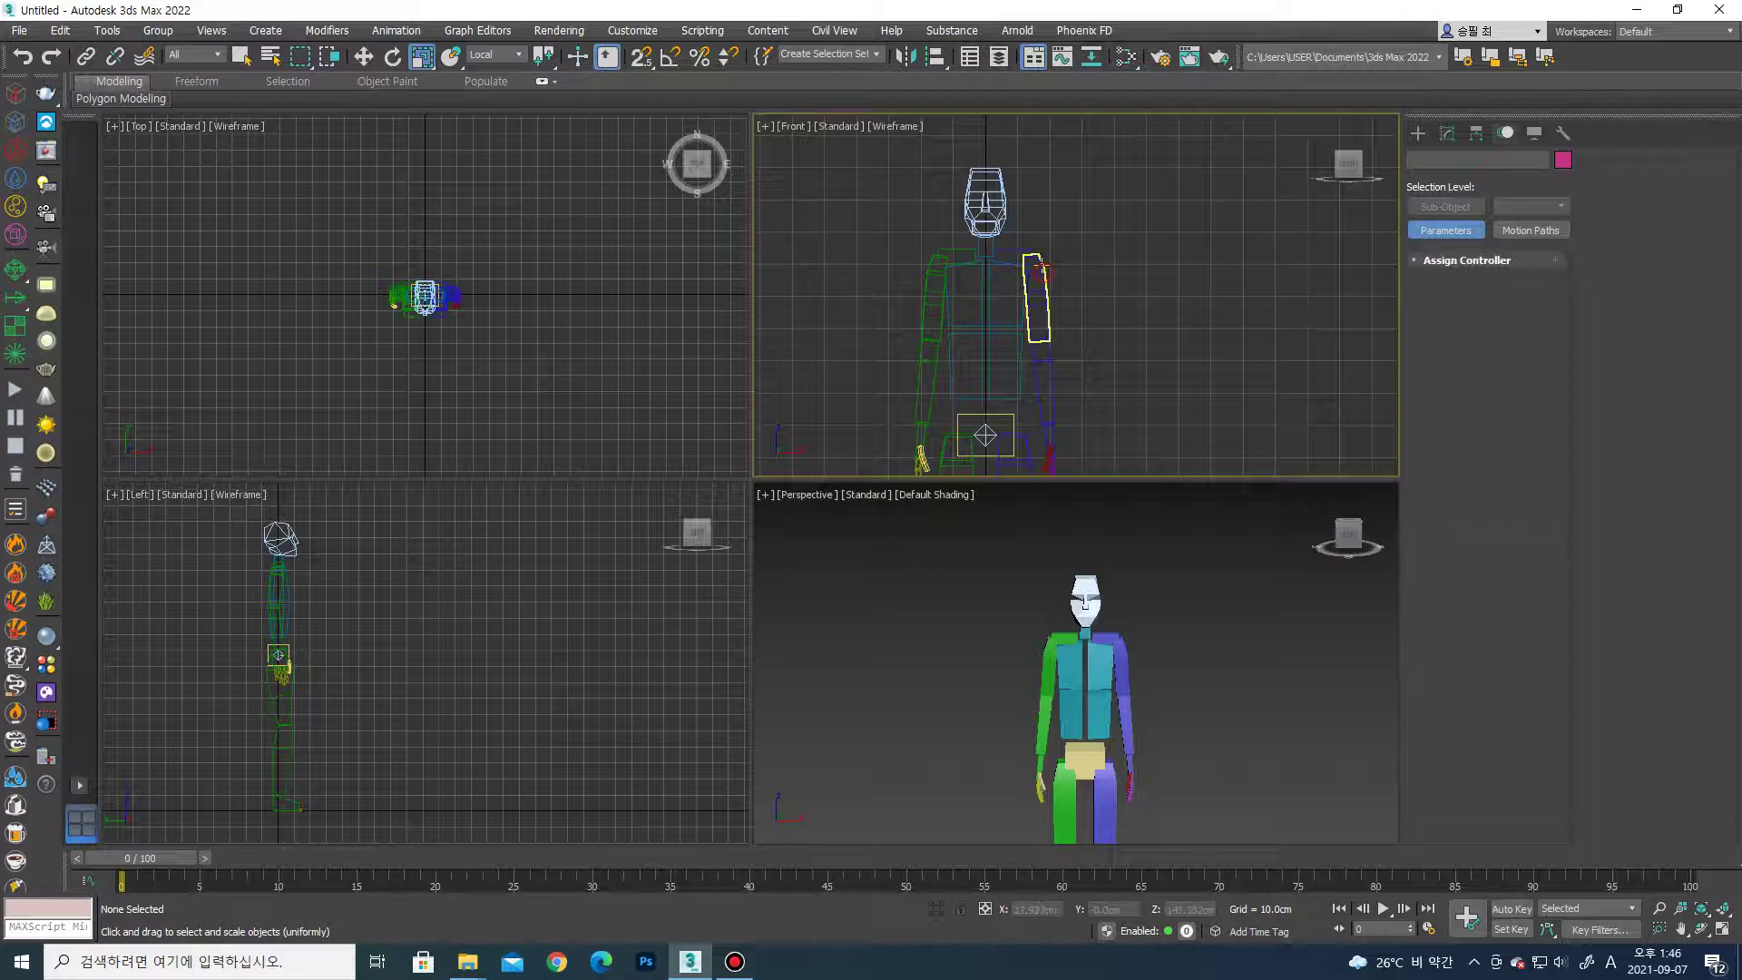
Select the left upper arm and rotate it up to horizontal, about 83°.
scroll(1039, 268, "up", 1)
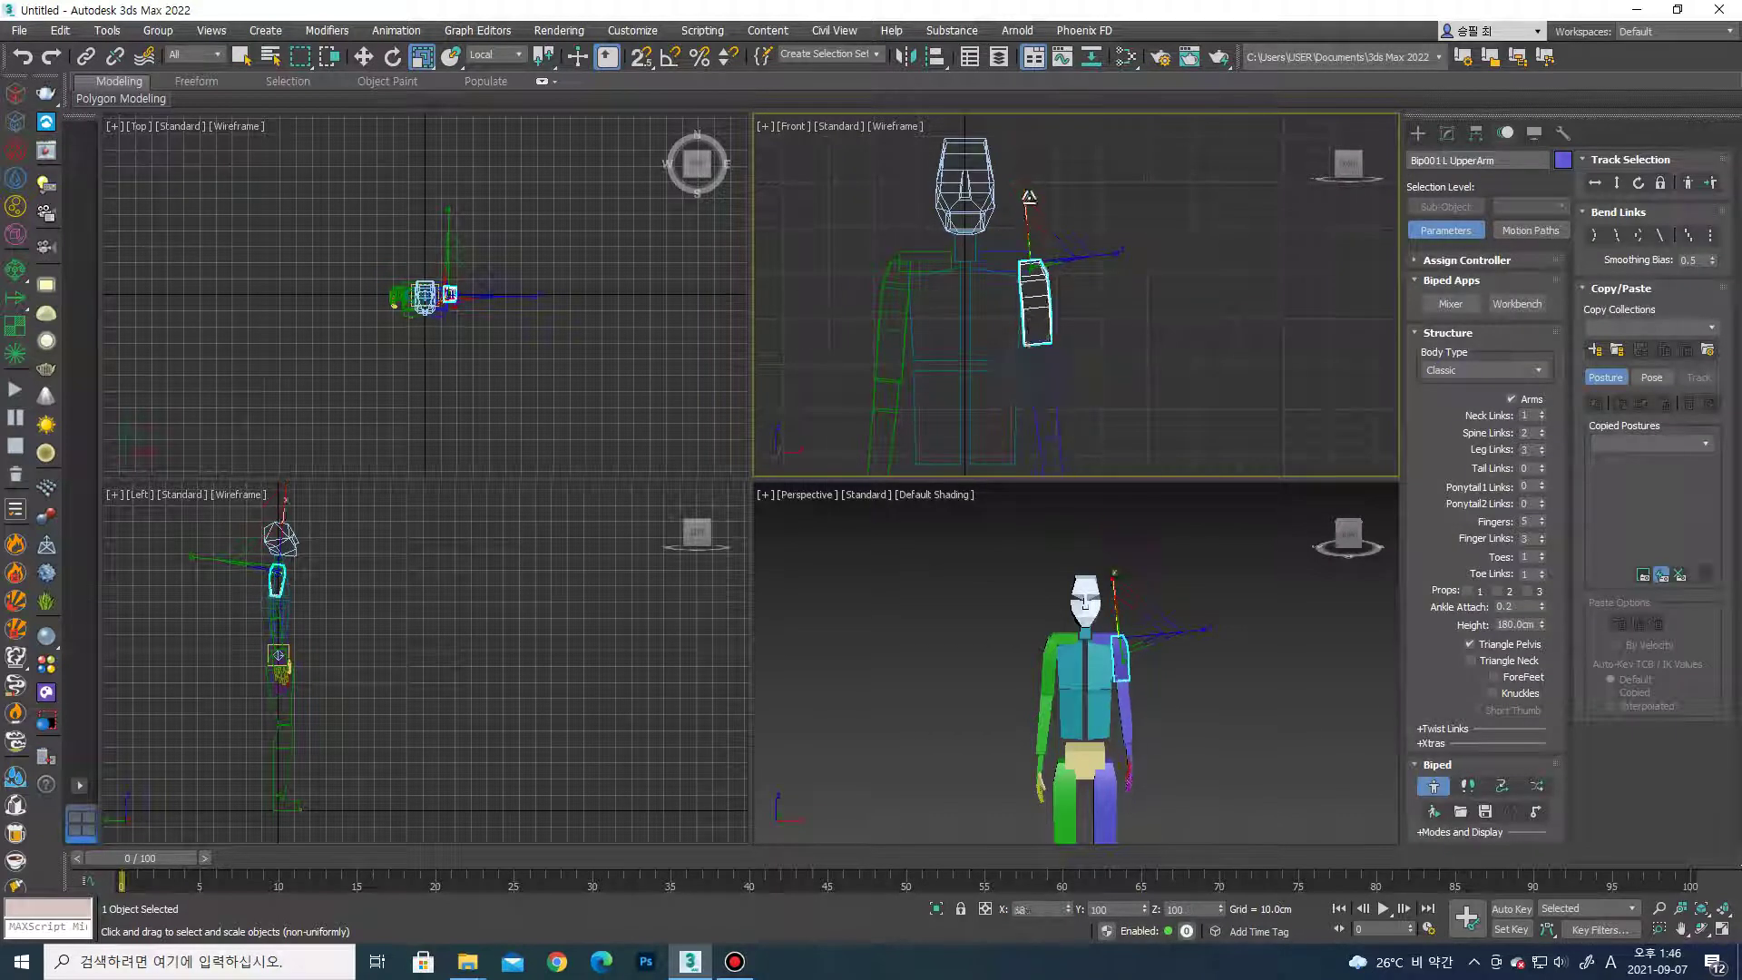
left_click(1044, 427)
middle_click_drag(1045, 471, 1023, 349)
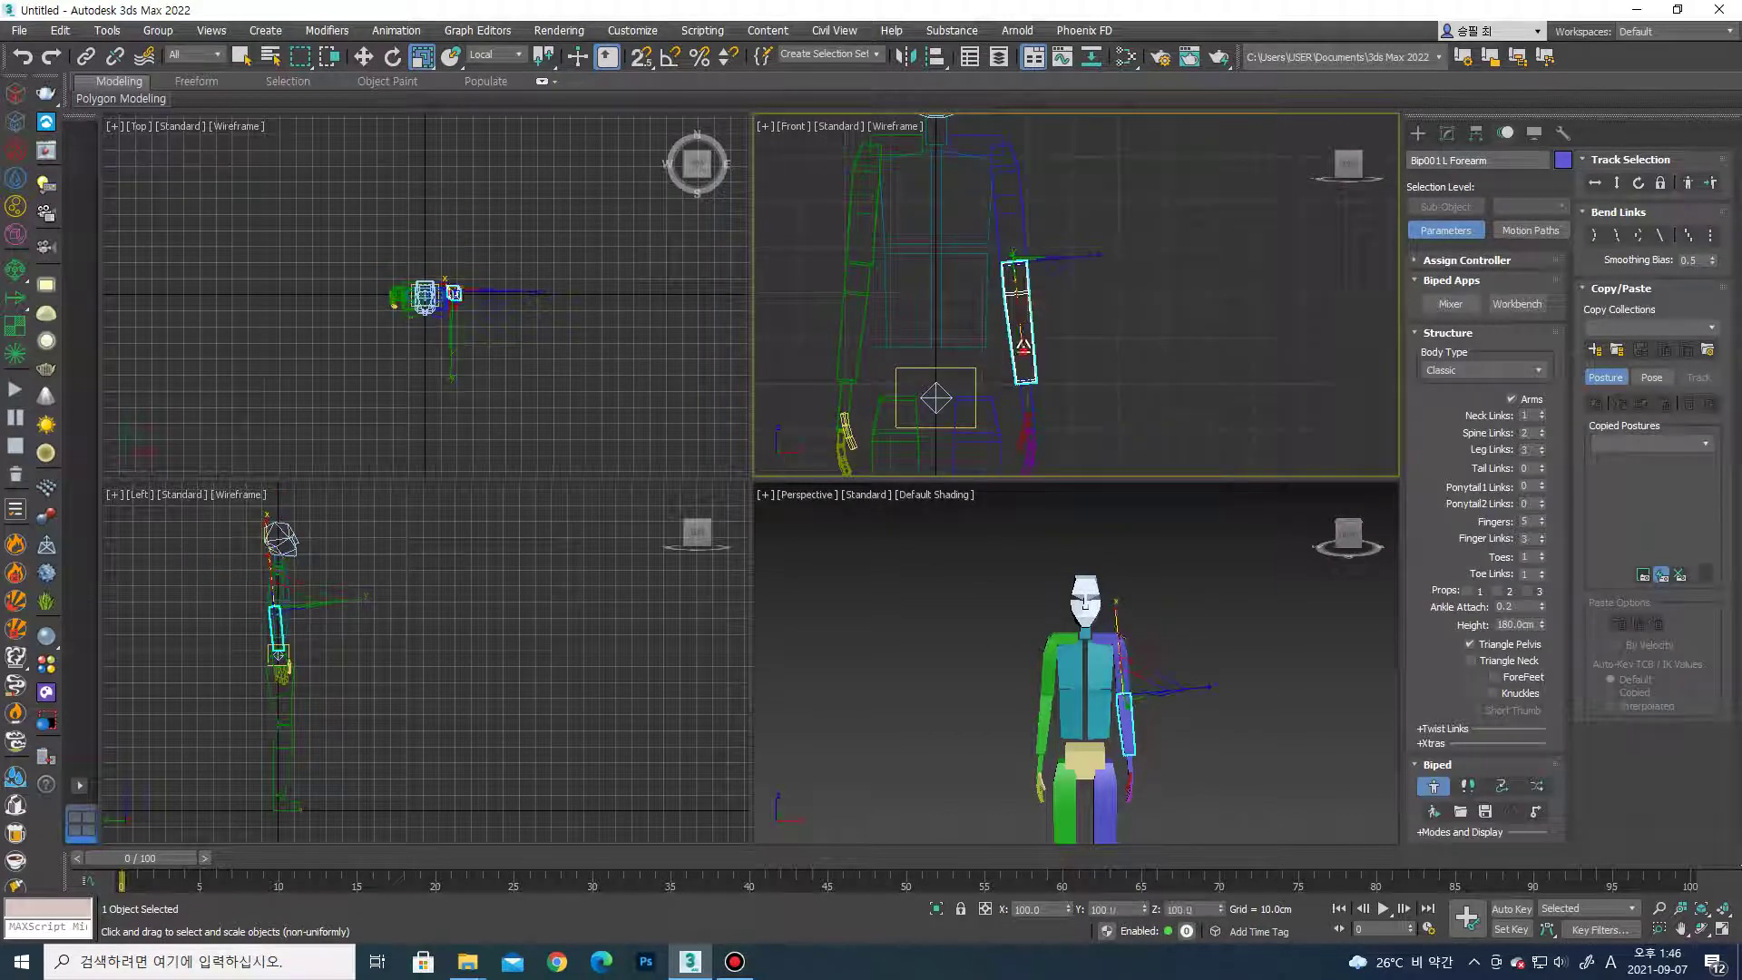
left_click(1015, 207)
middle_click_drag(1015, 207, 1008, 293)
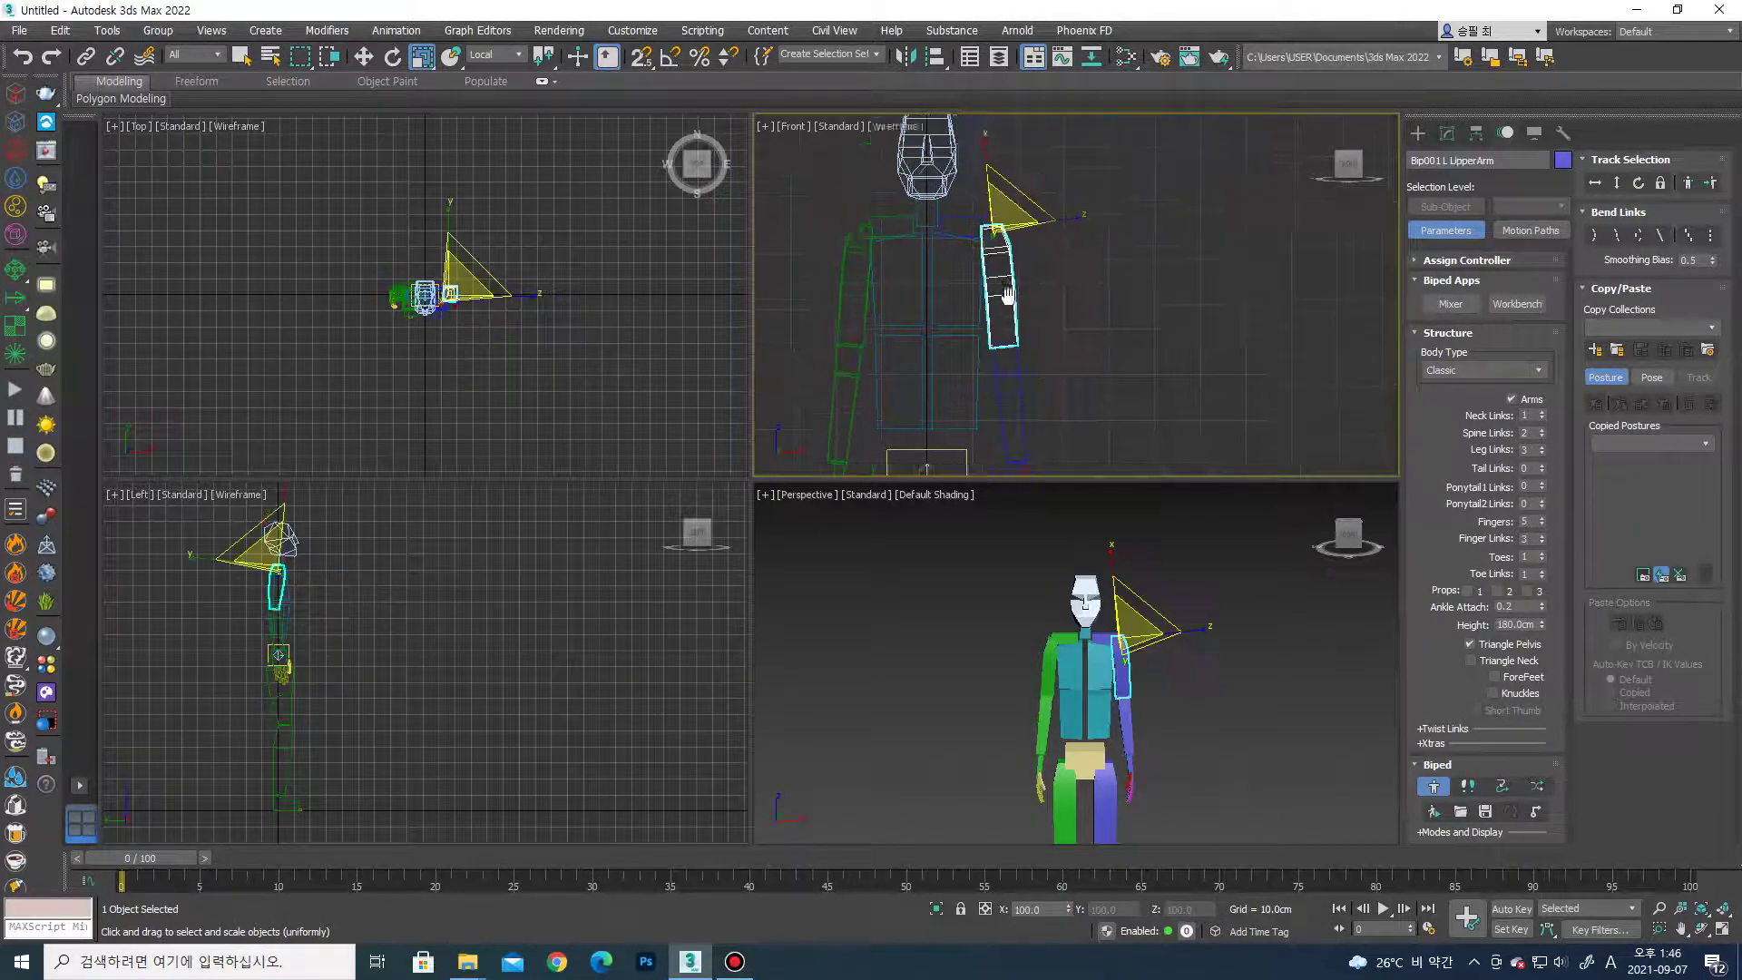
key("e")
left_click_drag(1040, 223, 976, 91)
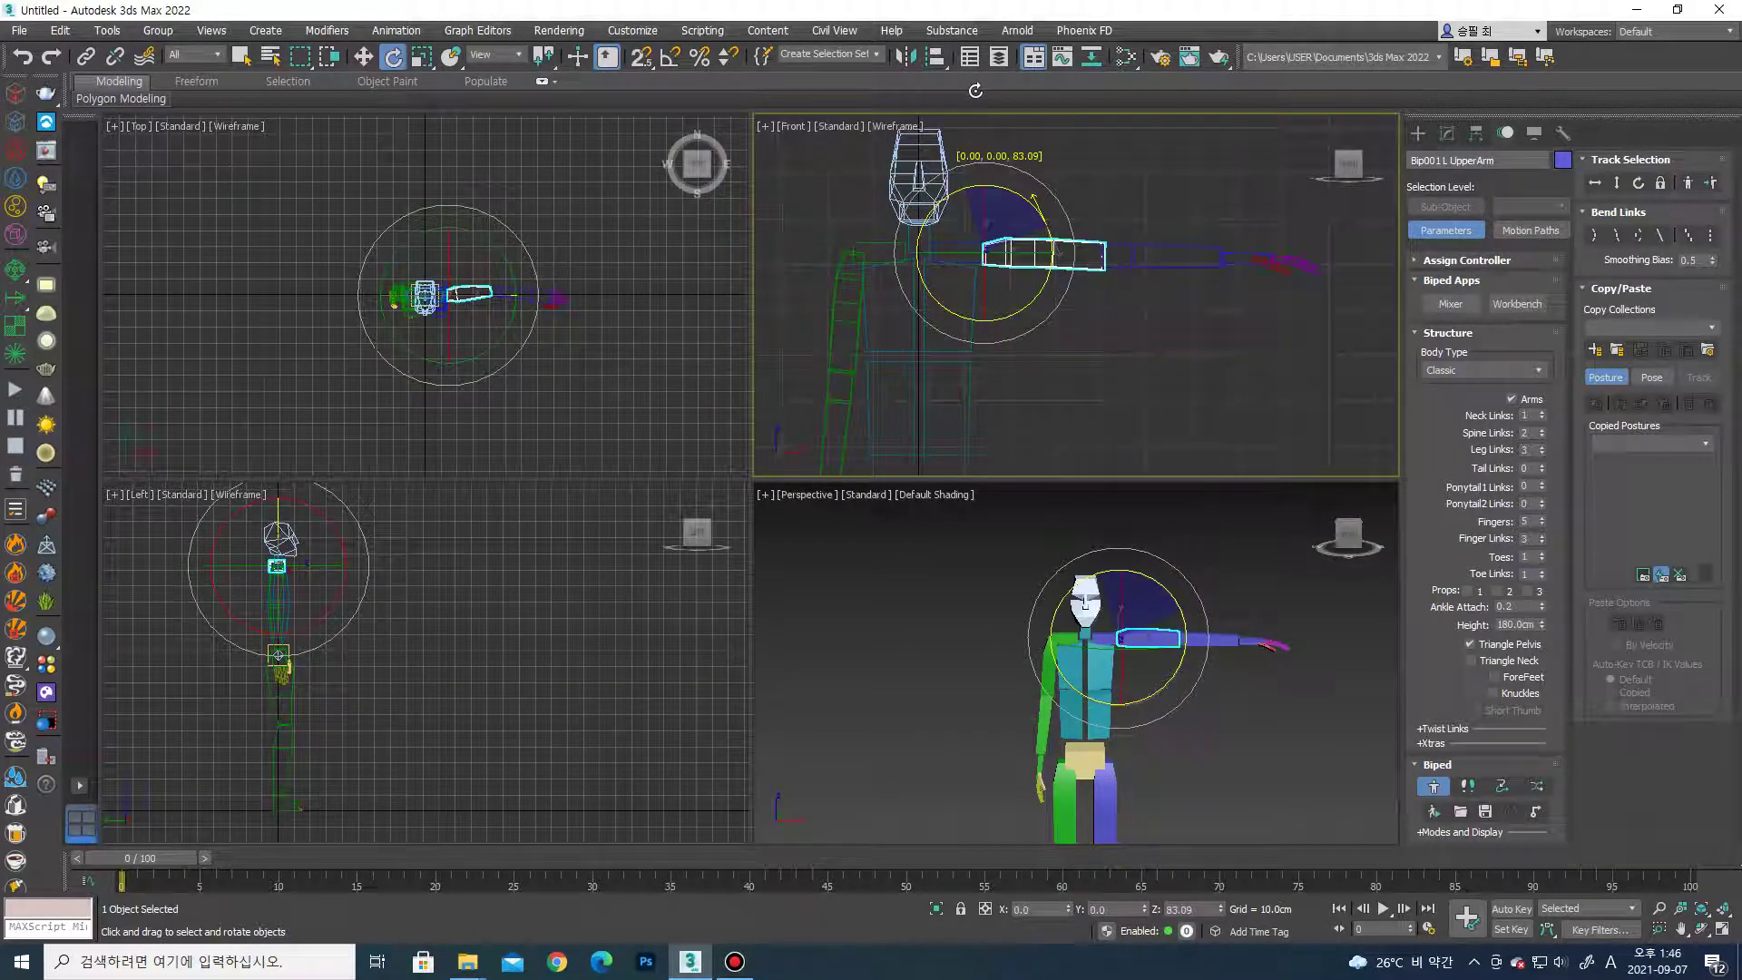
Shorten the left upper arm slightly, then select the left forearm with uniform scaling on.
middle_click_drag(937, 252, 907, 298)
key("r")
left_click_drag(908, 297, 893, 304)
left_click(1047, 294)
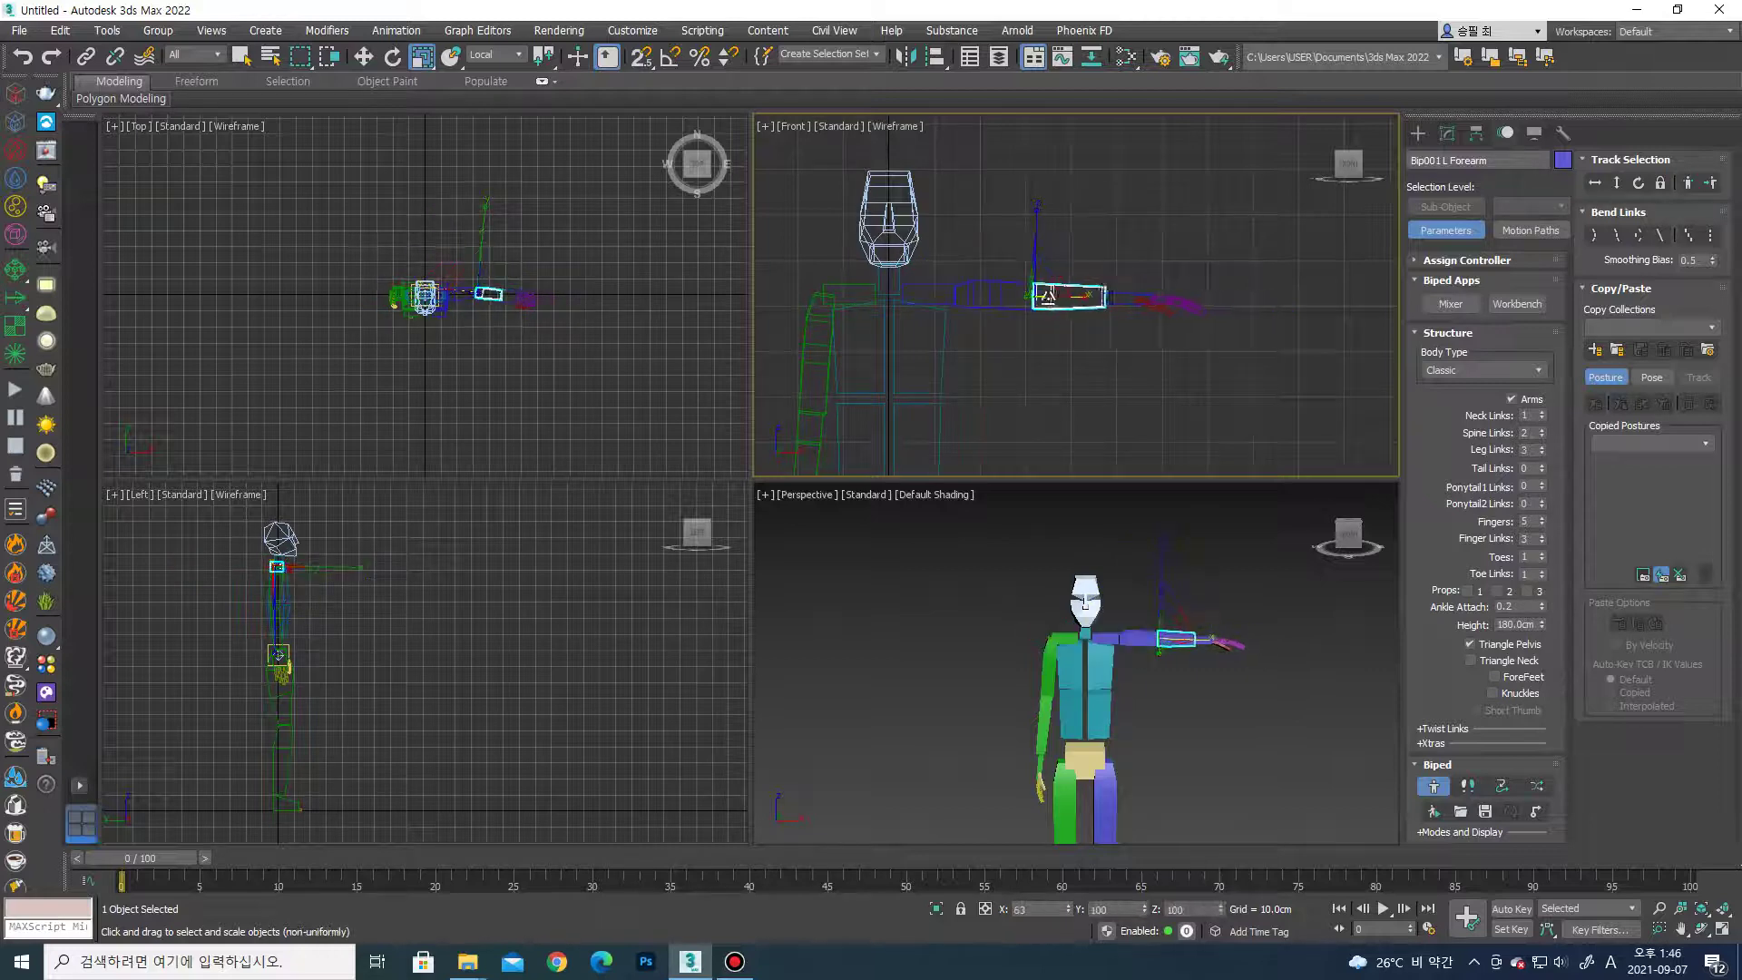
scroll(1148, 304, "up", 3)
left_click(1162, 613)
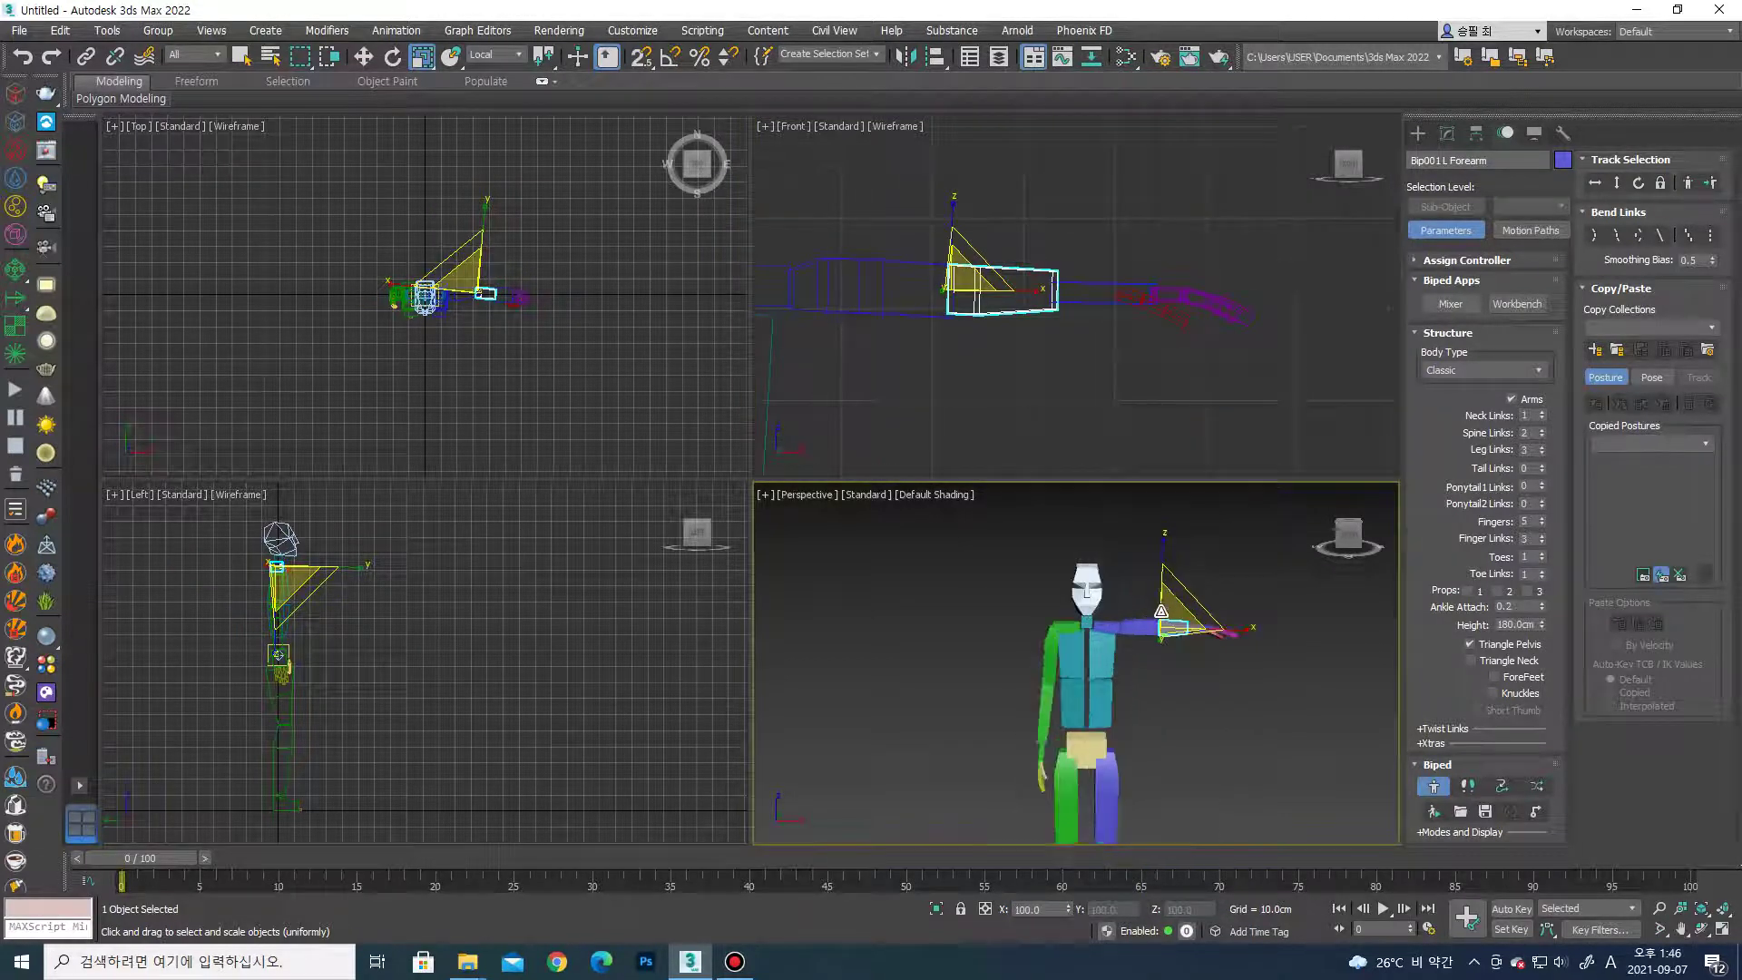
scroll(1044, 299, "down", 2)
scroll(1043, 299, "down", 2)
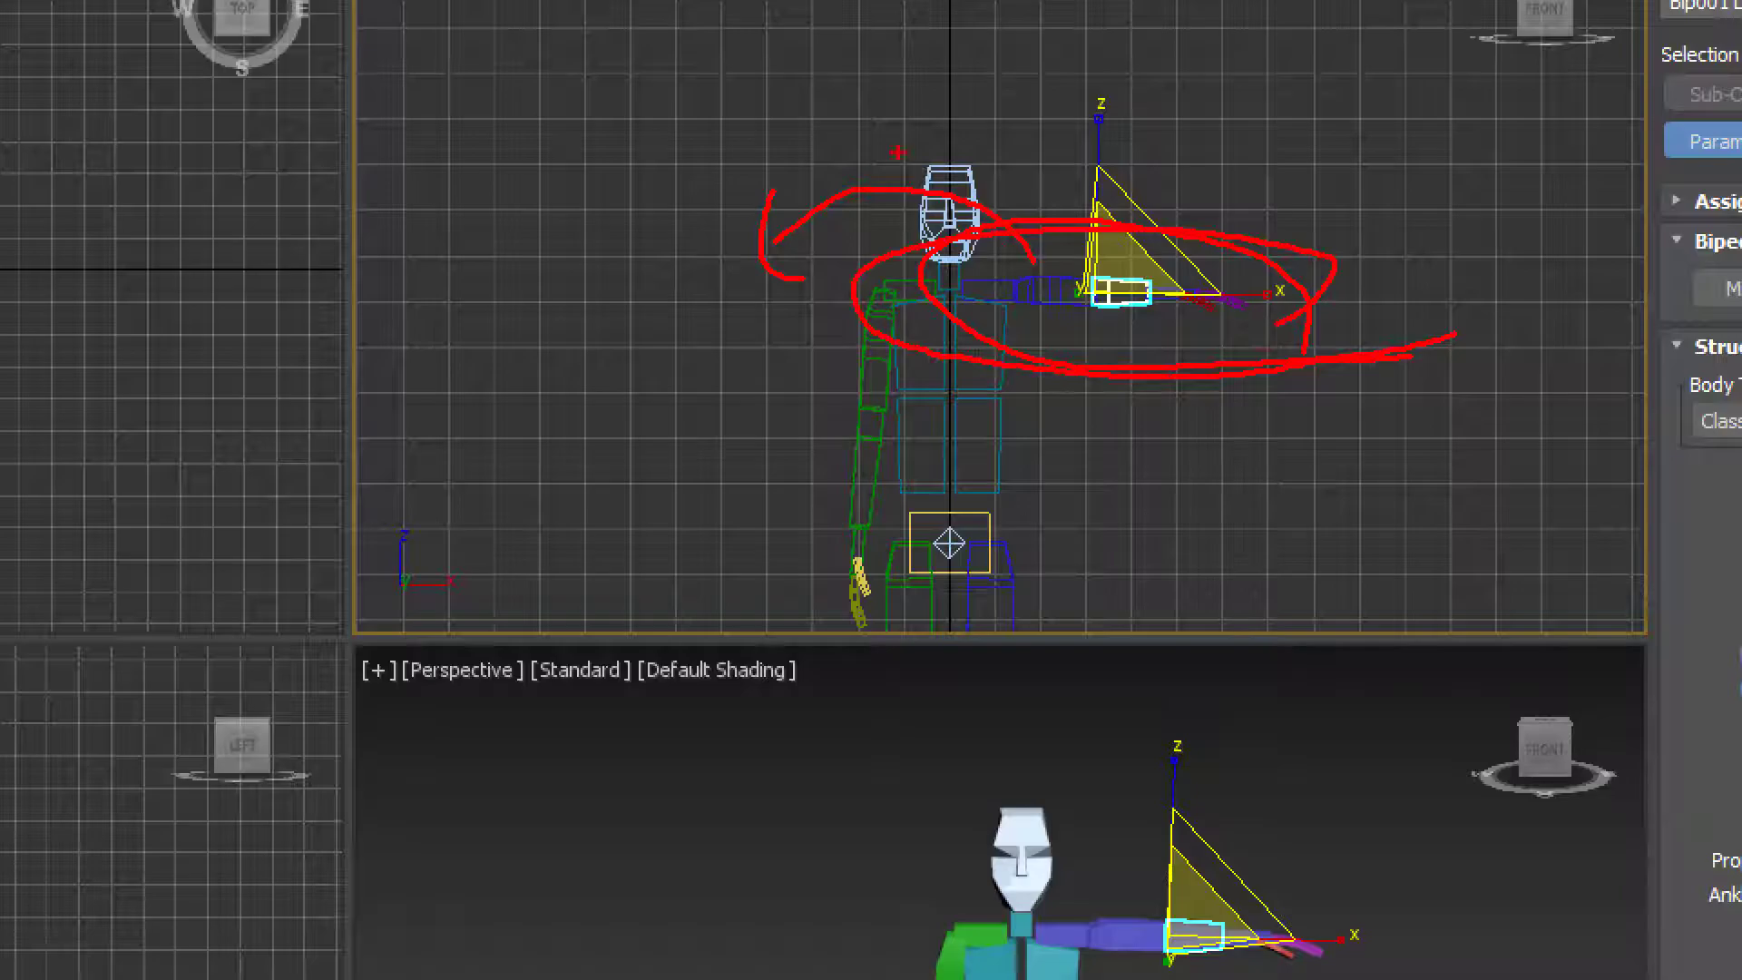
scroll(1000, 300, "up", 2)
scroll(1001, 300, "up", 1)
scroll(1001, 299, "up", 1)
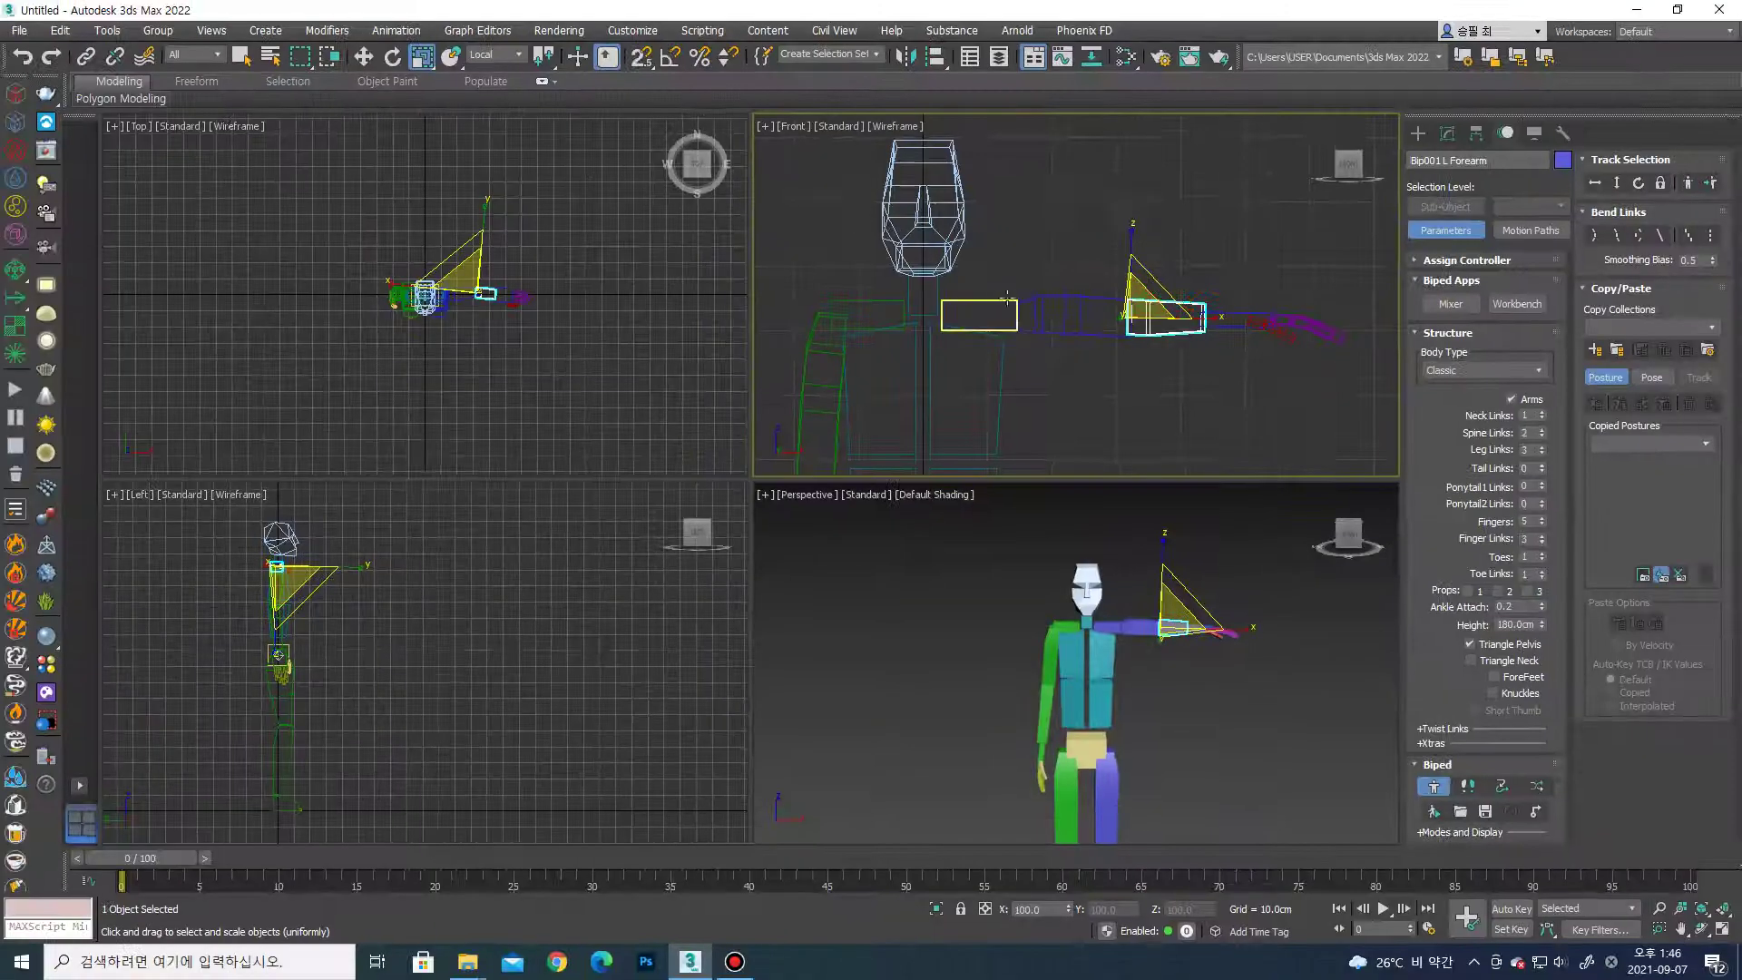
Select the full 19-object left arm hierarchy by double-clicking the left upper arm.
double_click(908, 318)
left_click_drag(955, 299, 1080, 317)
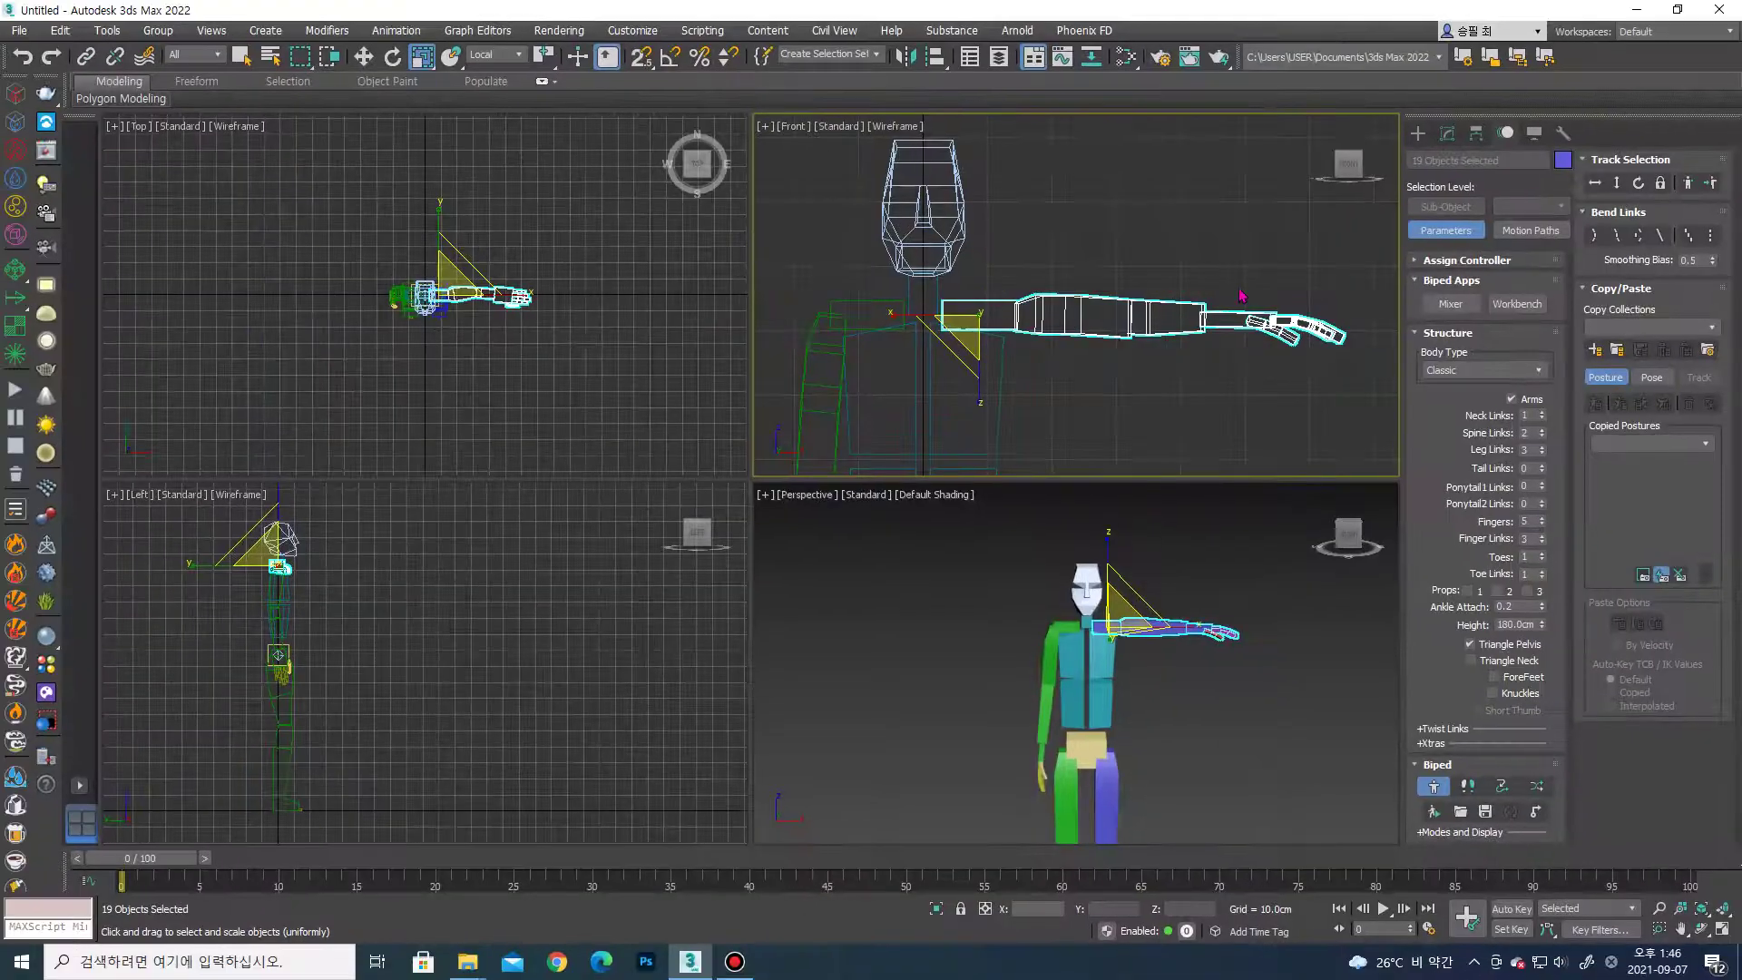
middle_click_drag(1241, 296, 1346, 168)
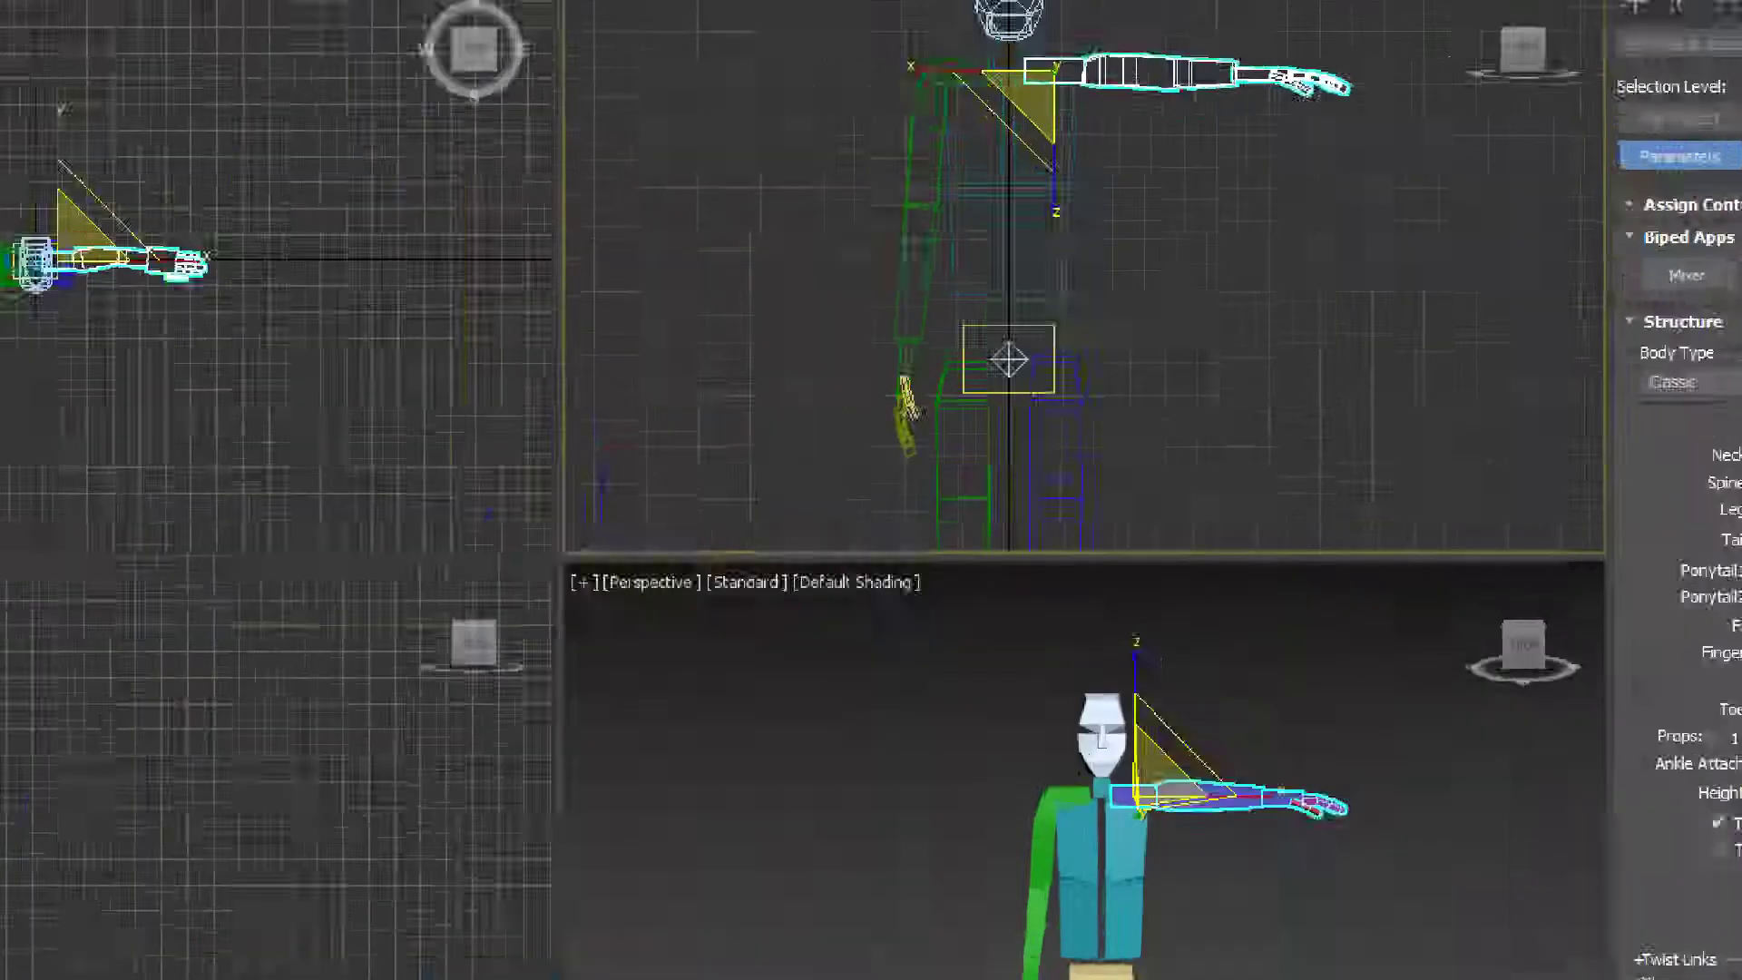
left_click_drag(1092, 319, 1065, 330)
double_click(1031, 358)
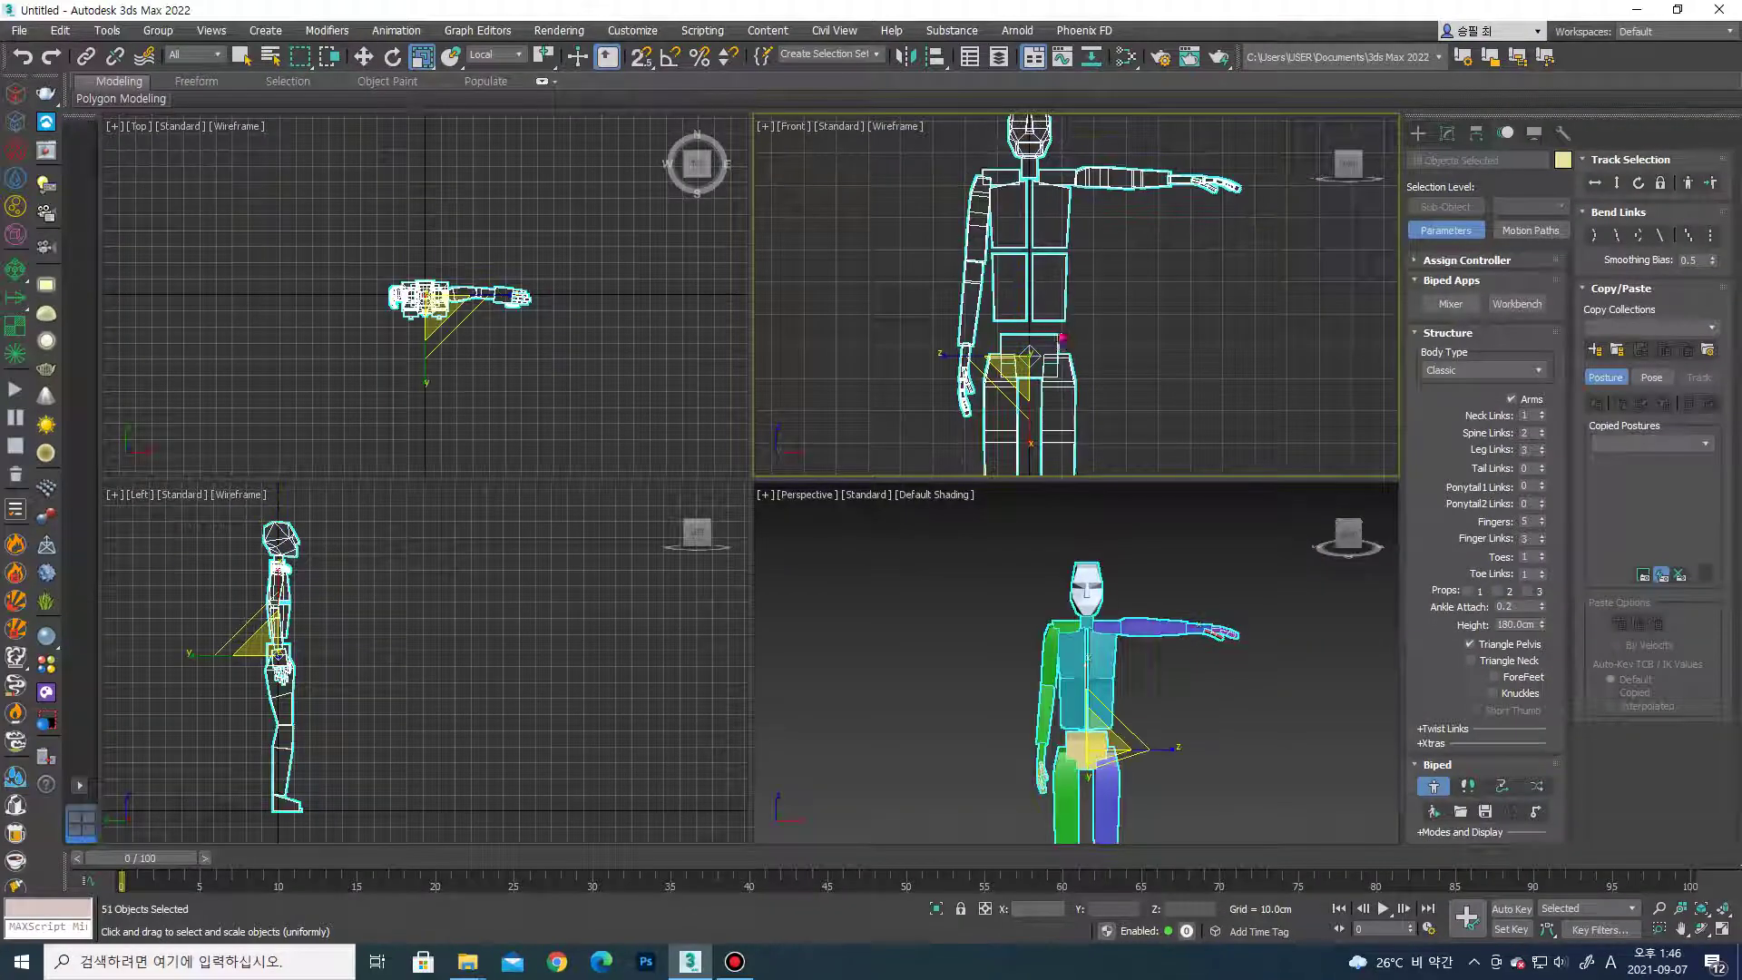
middle_click_drag(1096, 345, 1098, 365)
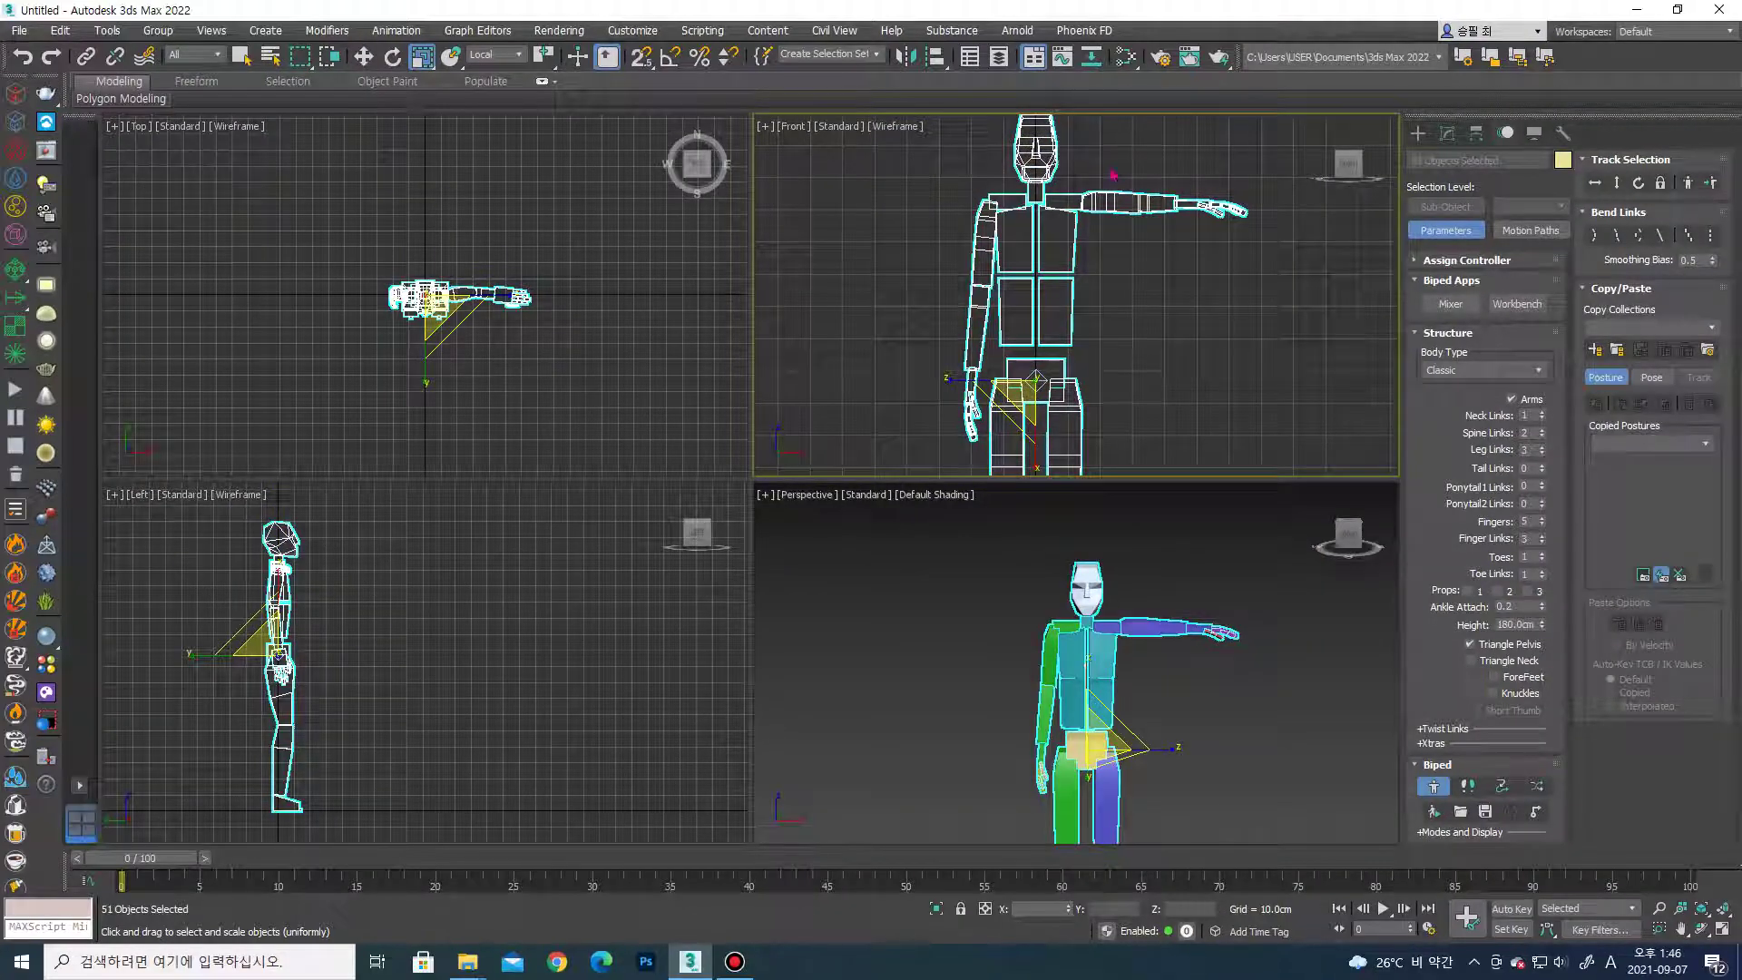
scroll(1114, 176, "up", 2)
middle_click_drag(1044, 227, 1052, 238)
scroll(1007, 272, "down", 2)
double_click(998, 277)
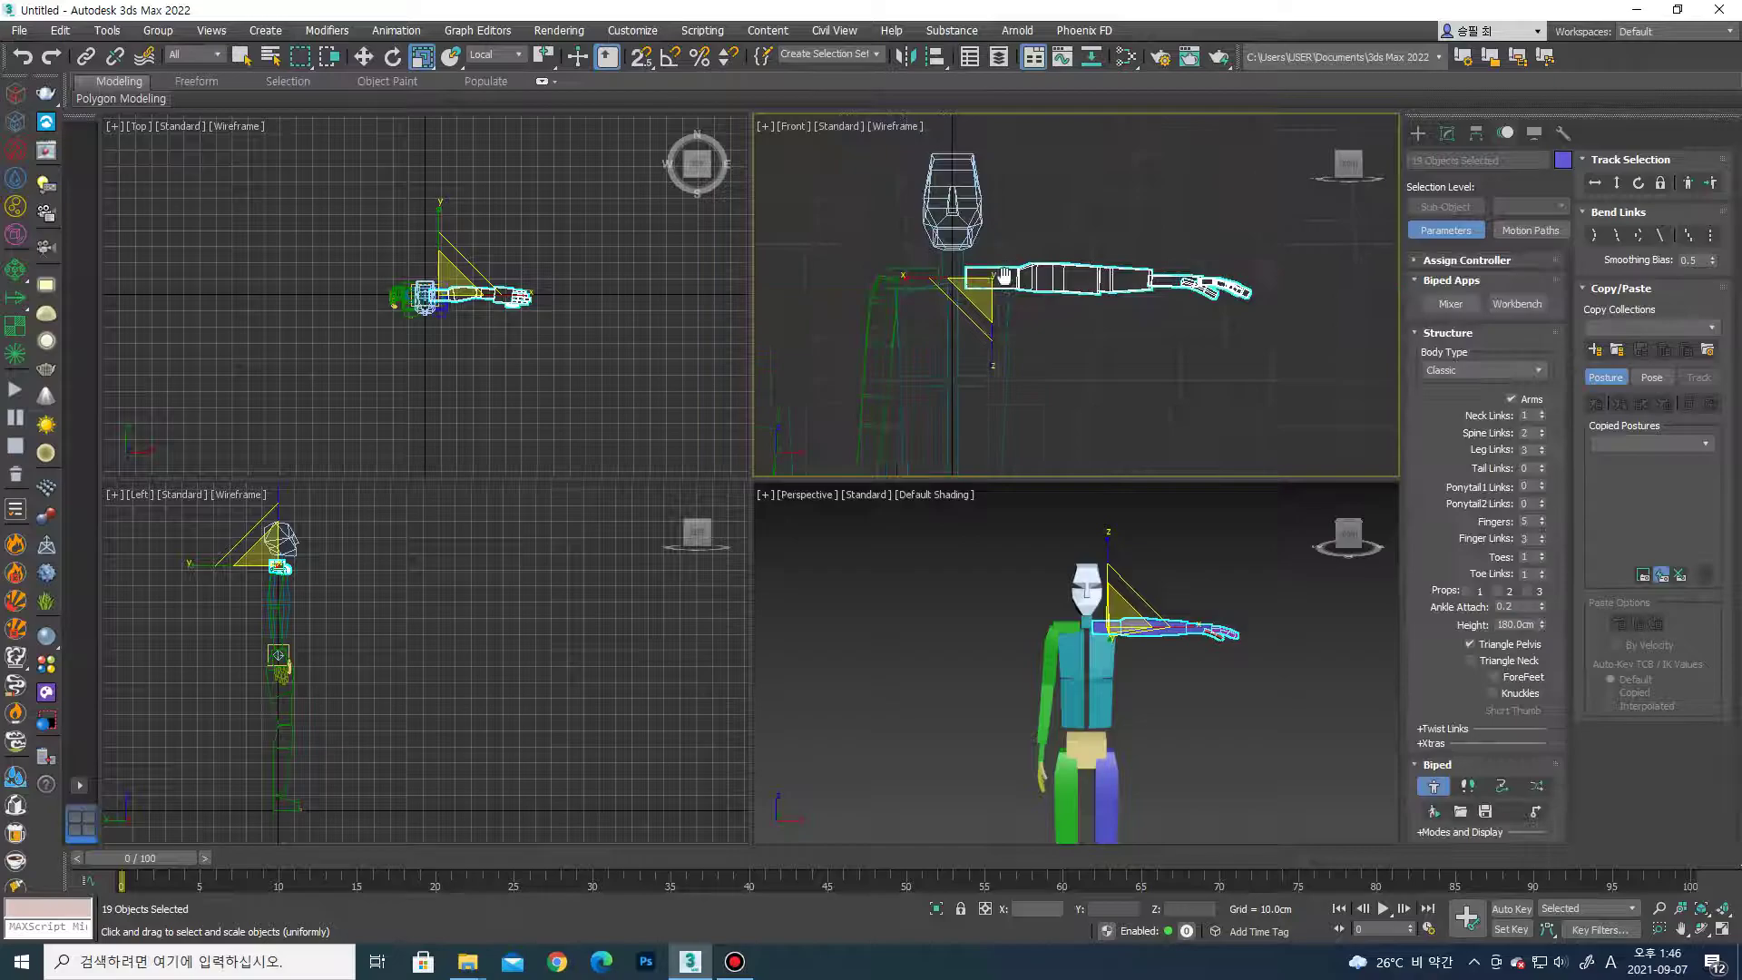
left_click_drag(998, 241, 990, 279)
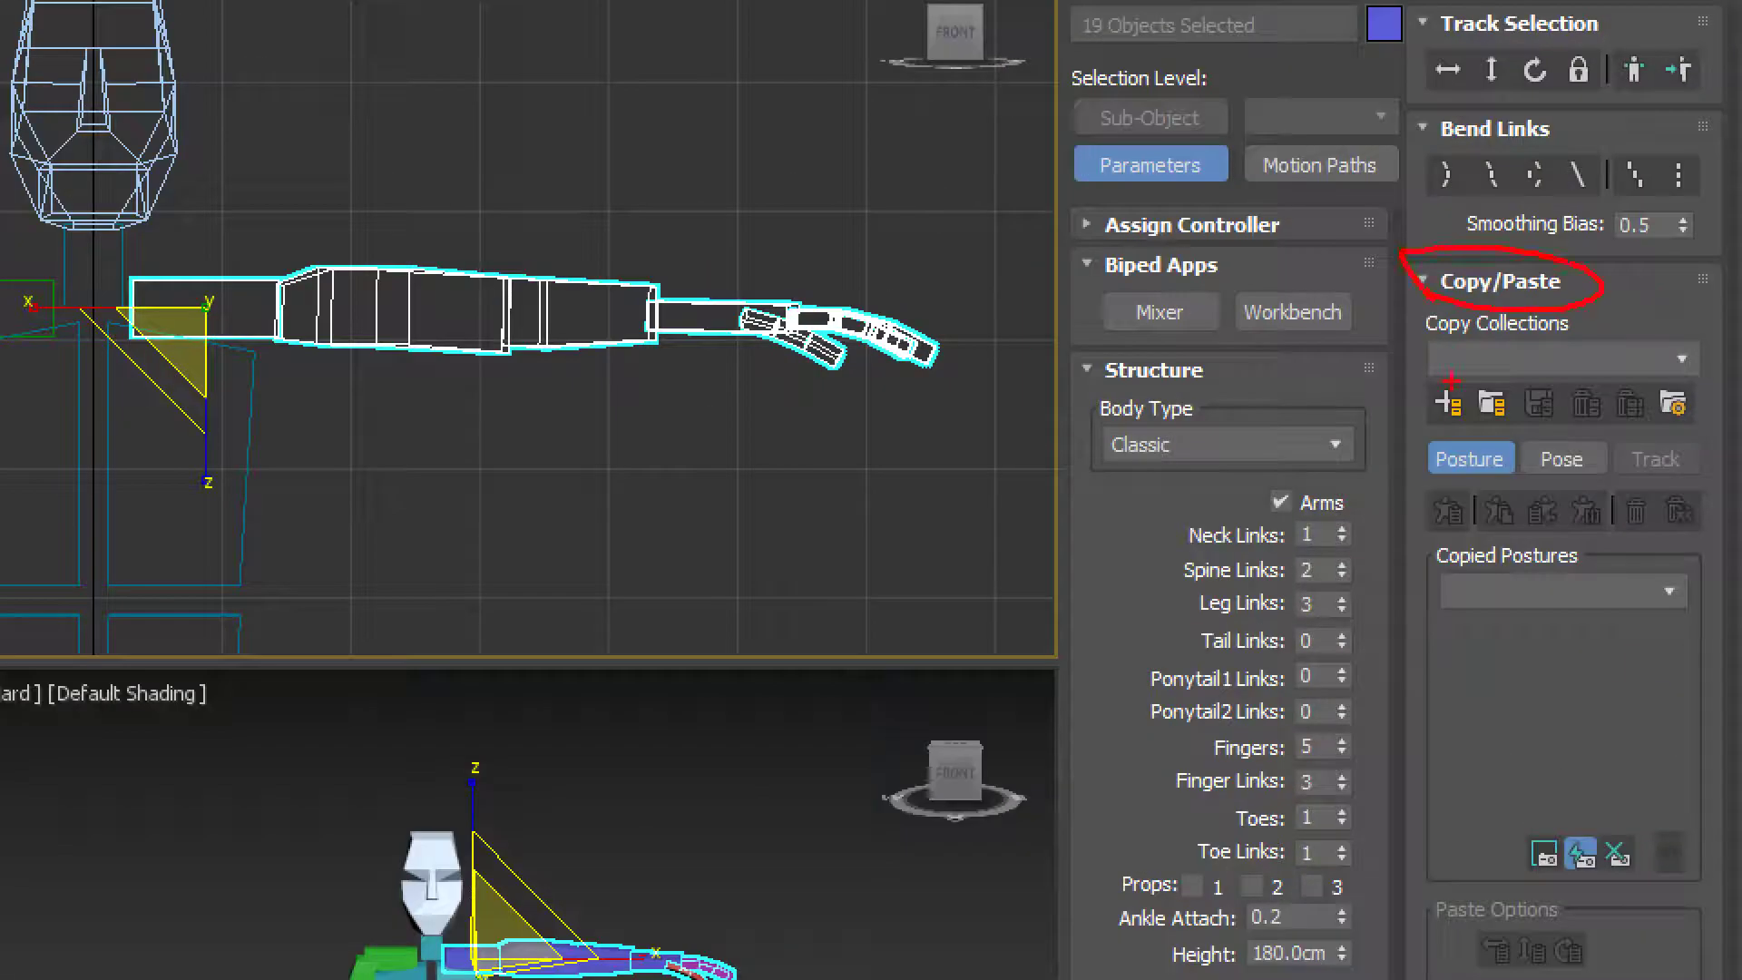
left_click_drag(1452, 379, 1414, 422)
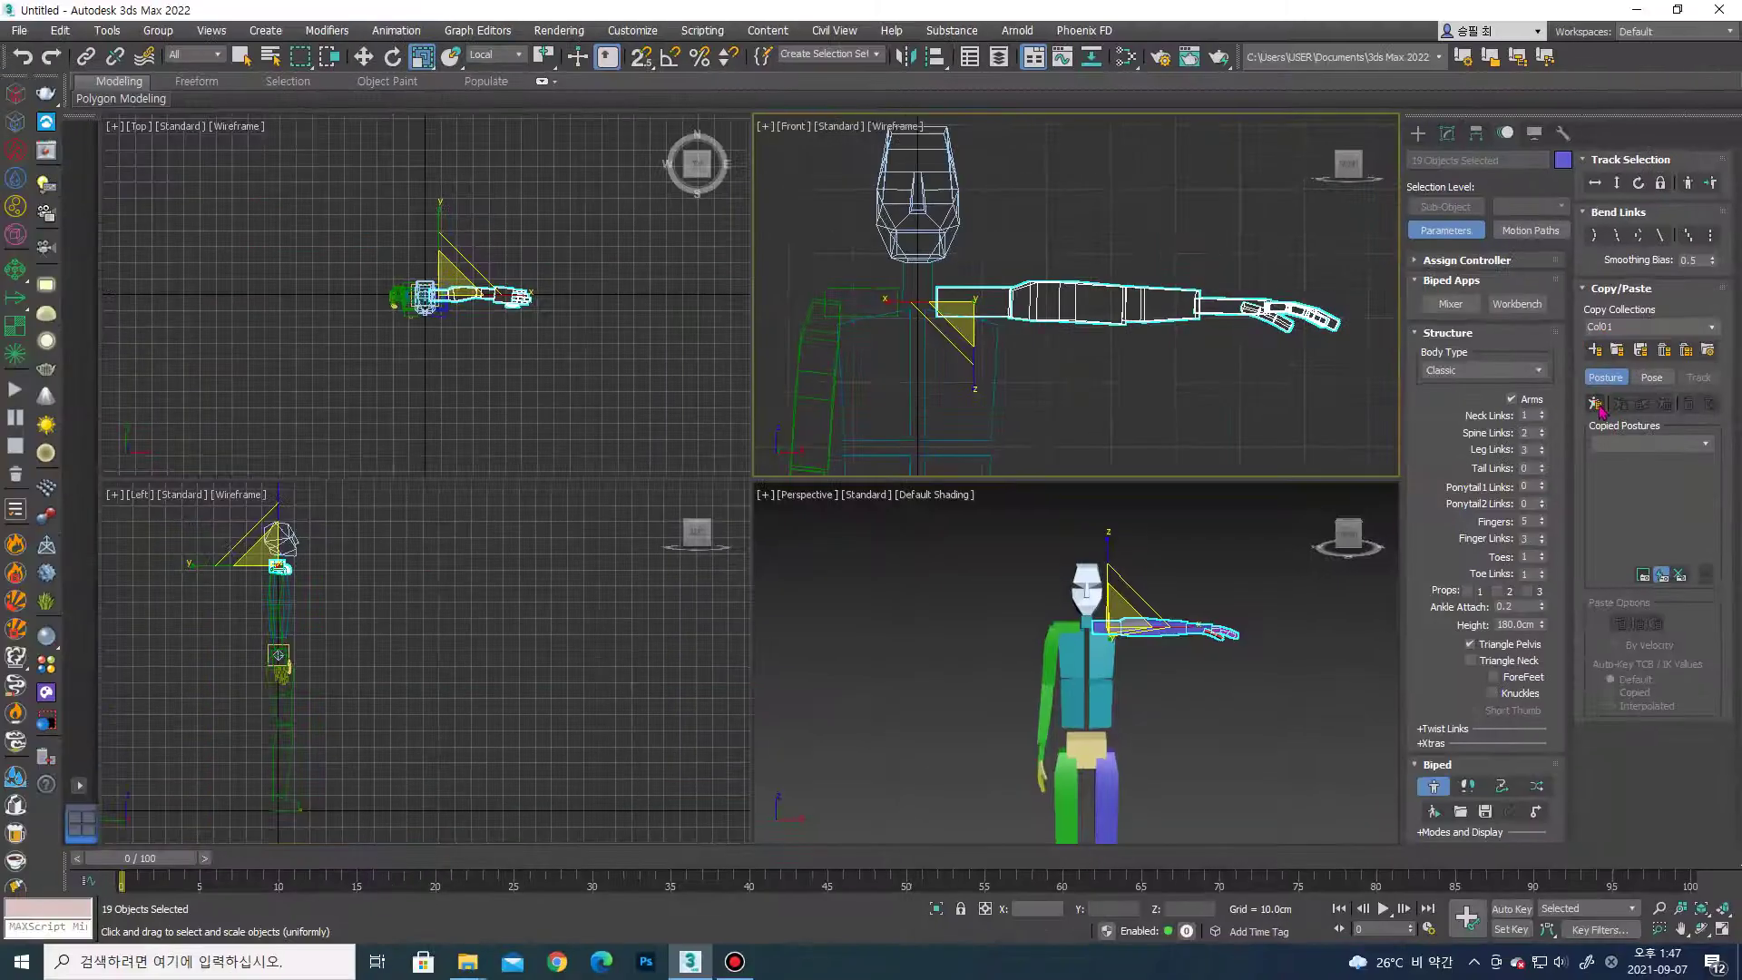
Copy the left-arm posture as LArmLFing01 into Col01 and paste it opposite onto the right arm.
left_click(1596, 404)
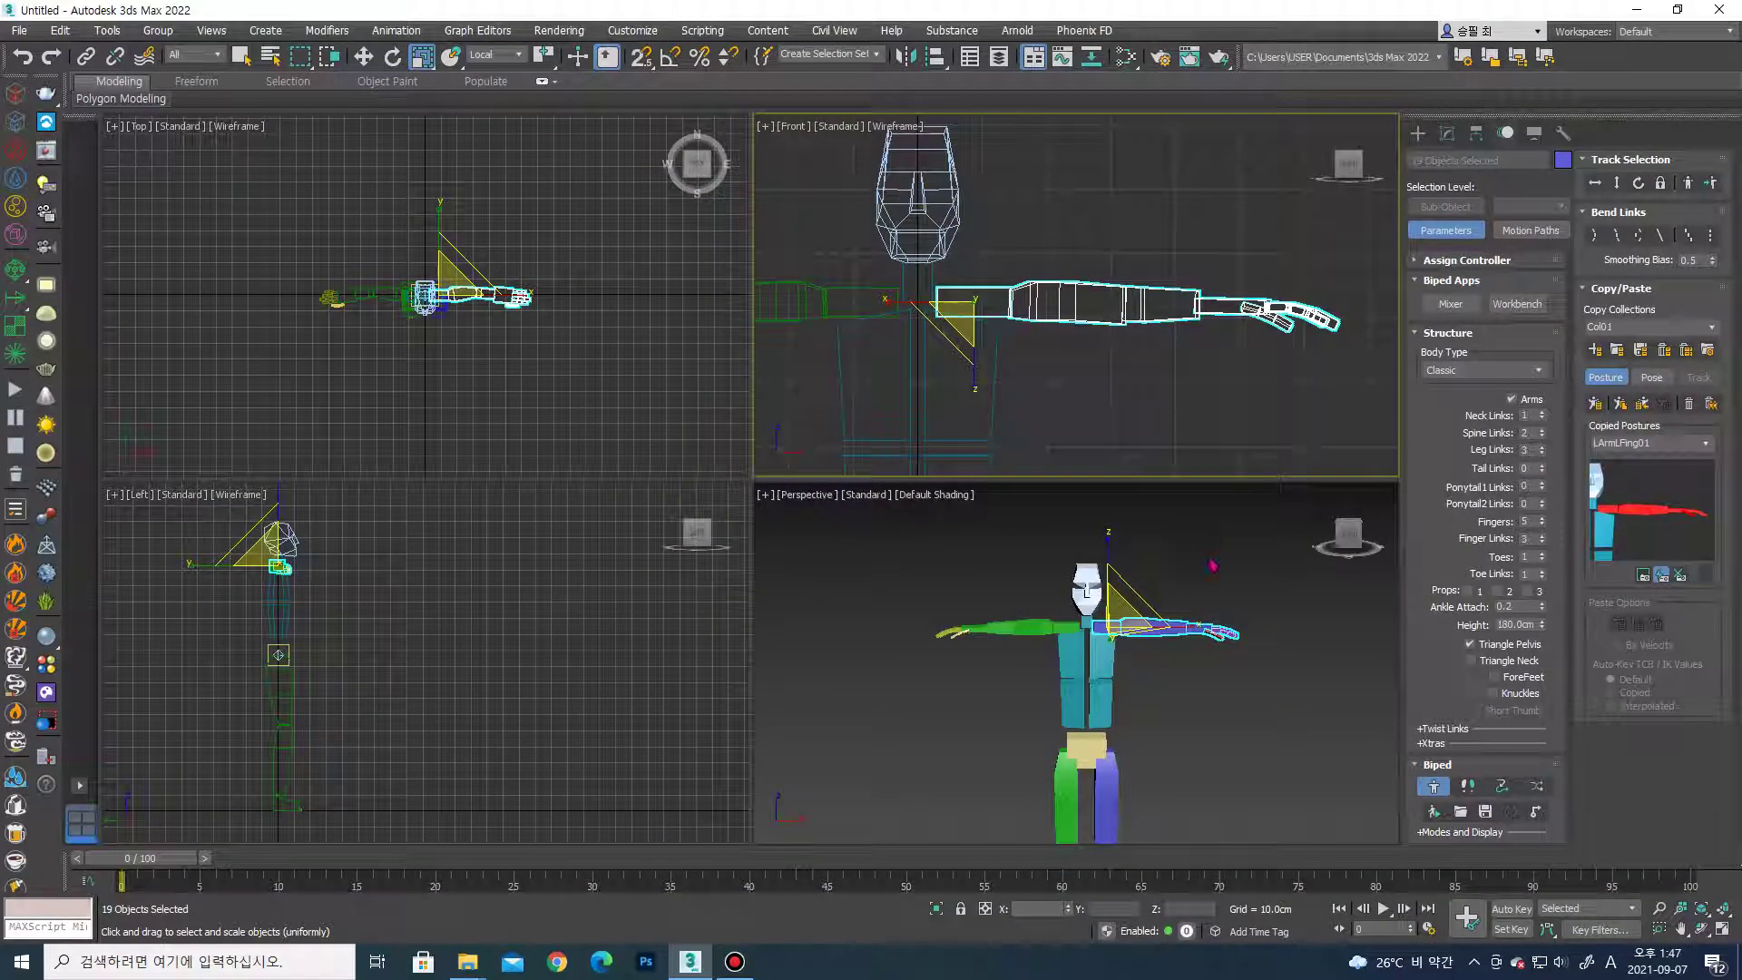
middle_click_drag(1213, 564, 1221, 549)
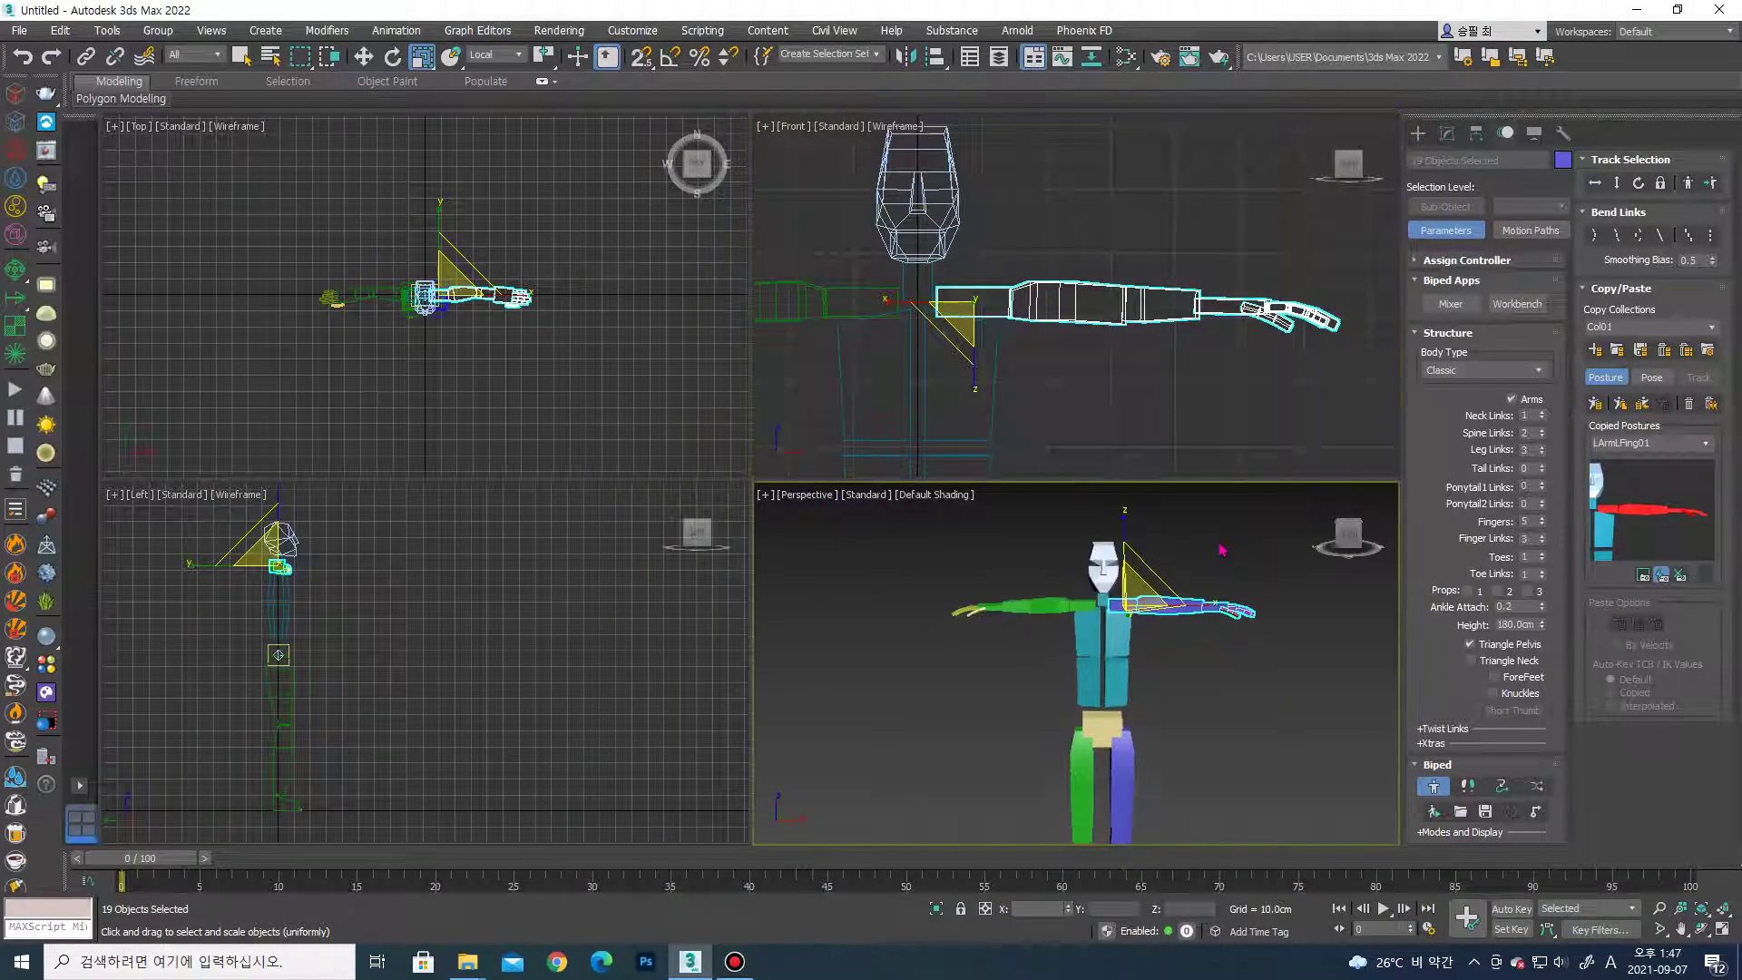
scroll(1182, 255, "down", 2)
scroll(1183, 255, "down", 2)
scroll(1182, 255, "down", 2)
scroll(1190, 628, "down", 3)
middle_click_drag(1191, 628, 1166, 632, "alt")
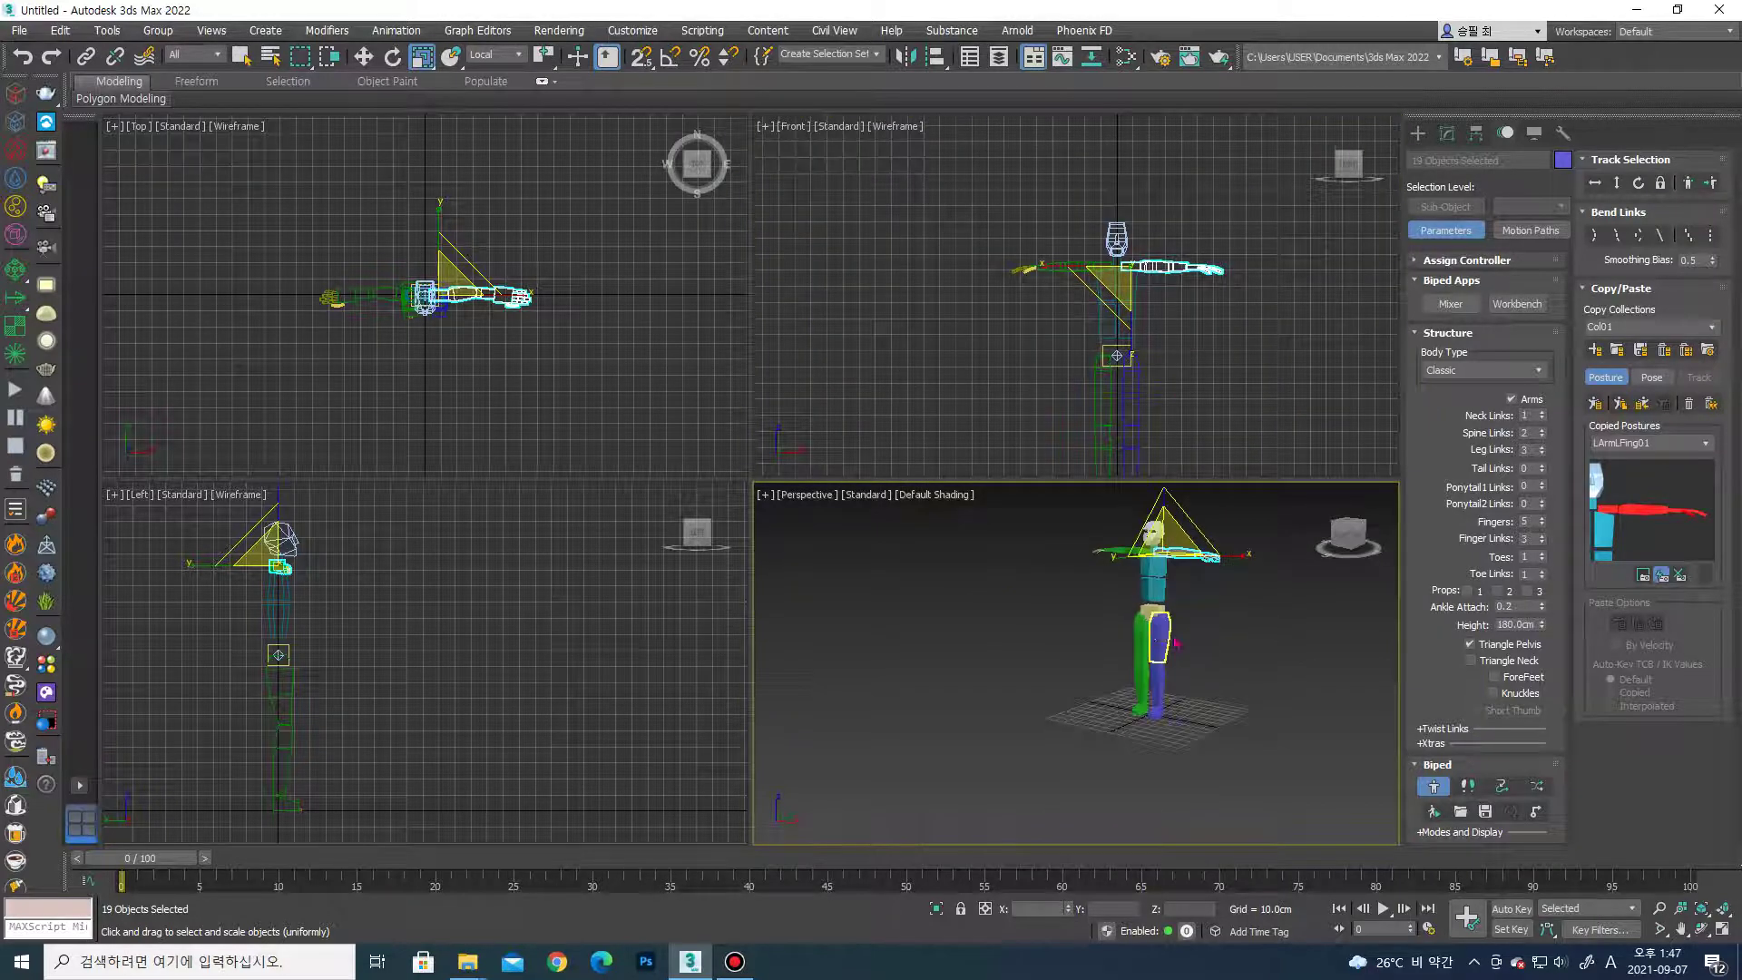
Shorten the left thigh and the upper spine segment to lower the biped.
left_click(1163, 635)
scroll(1166, 626, "up", 4)
left_click_drag(1170, 574, 1166, 635)
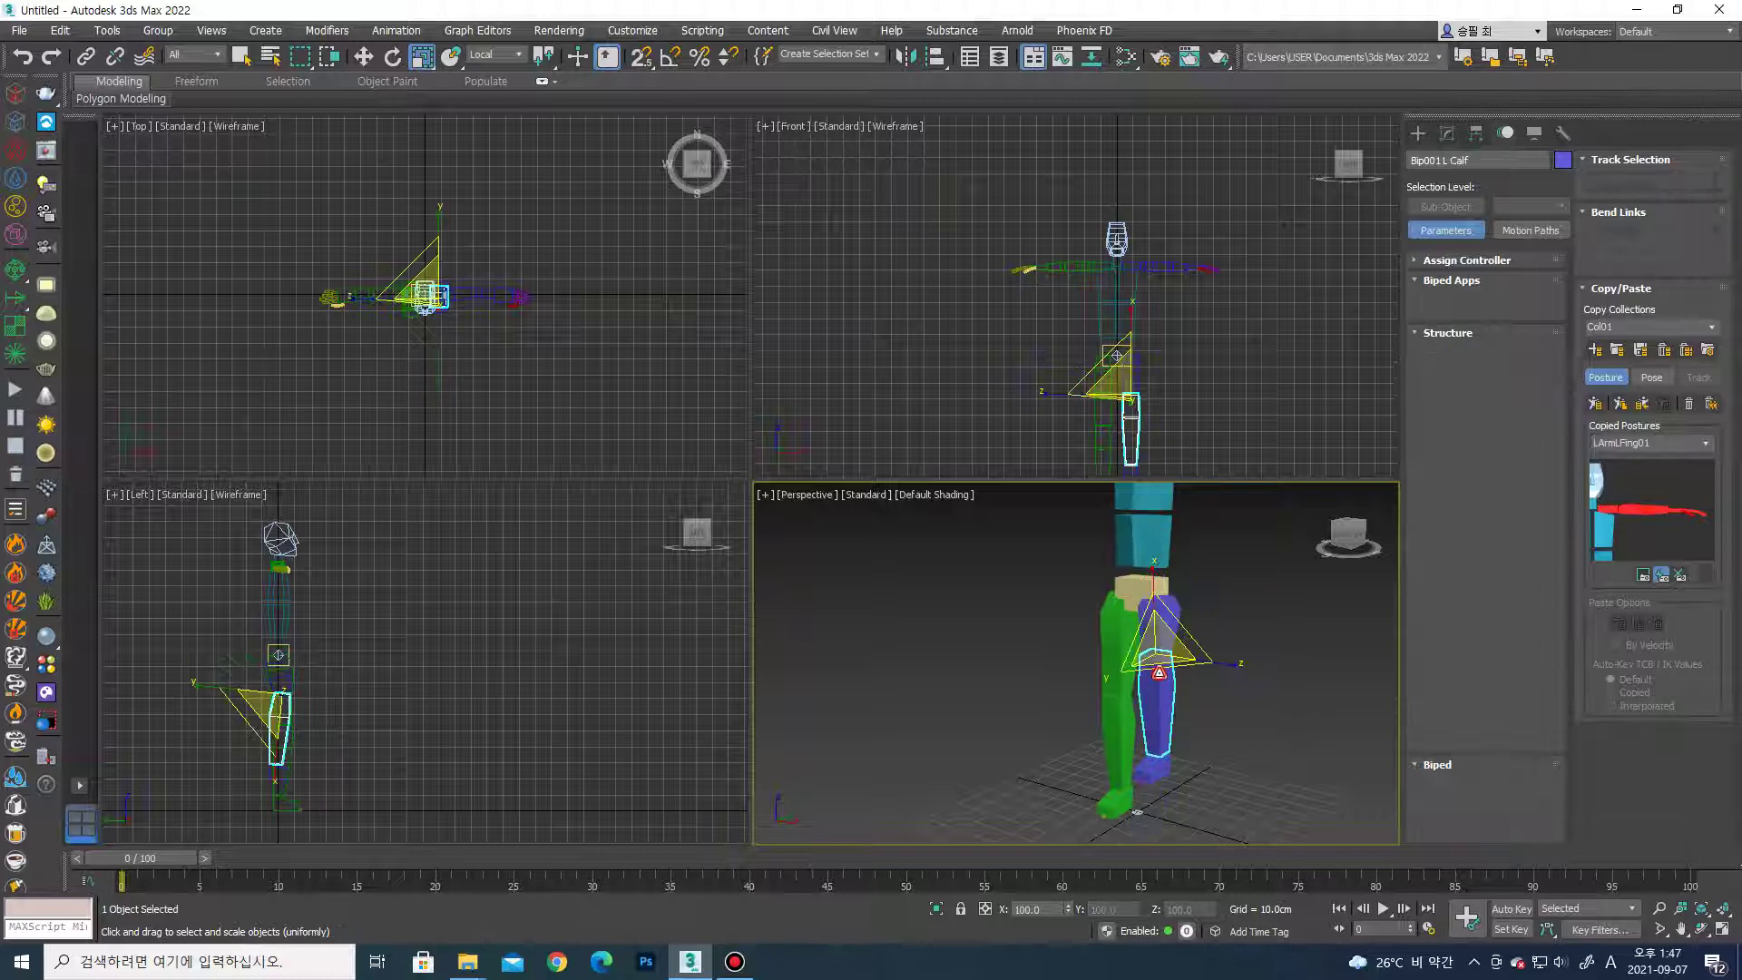
left_click(1165, 655)
scroll(1166, 655, "down", 3)
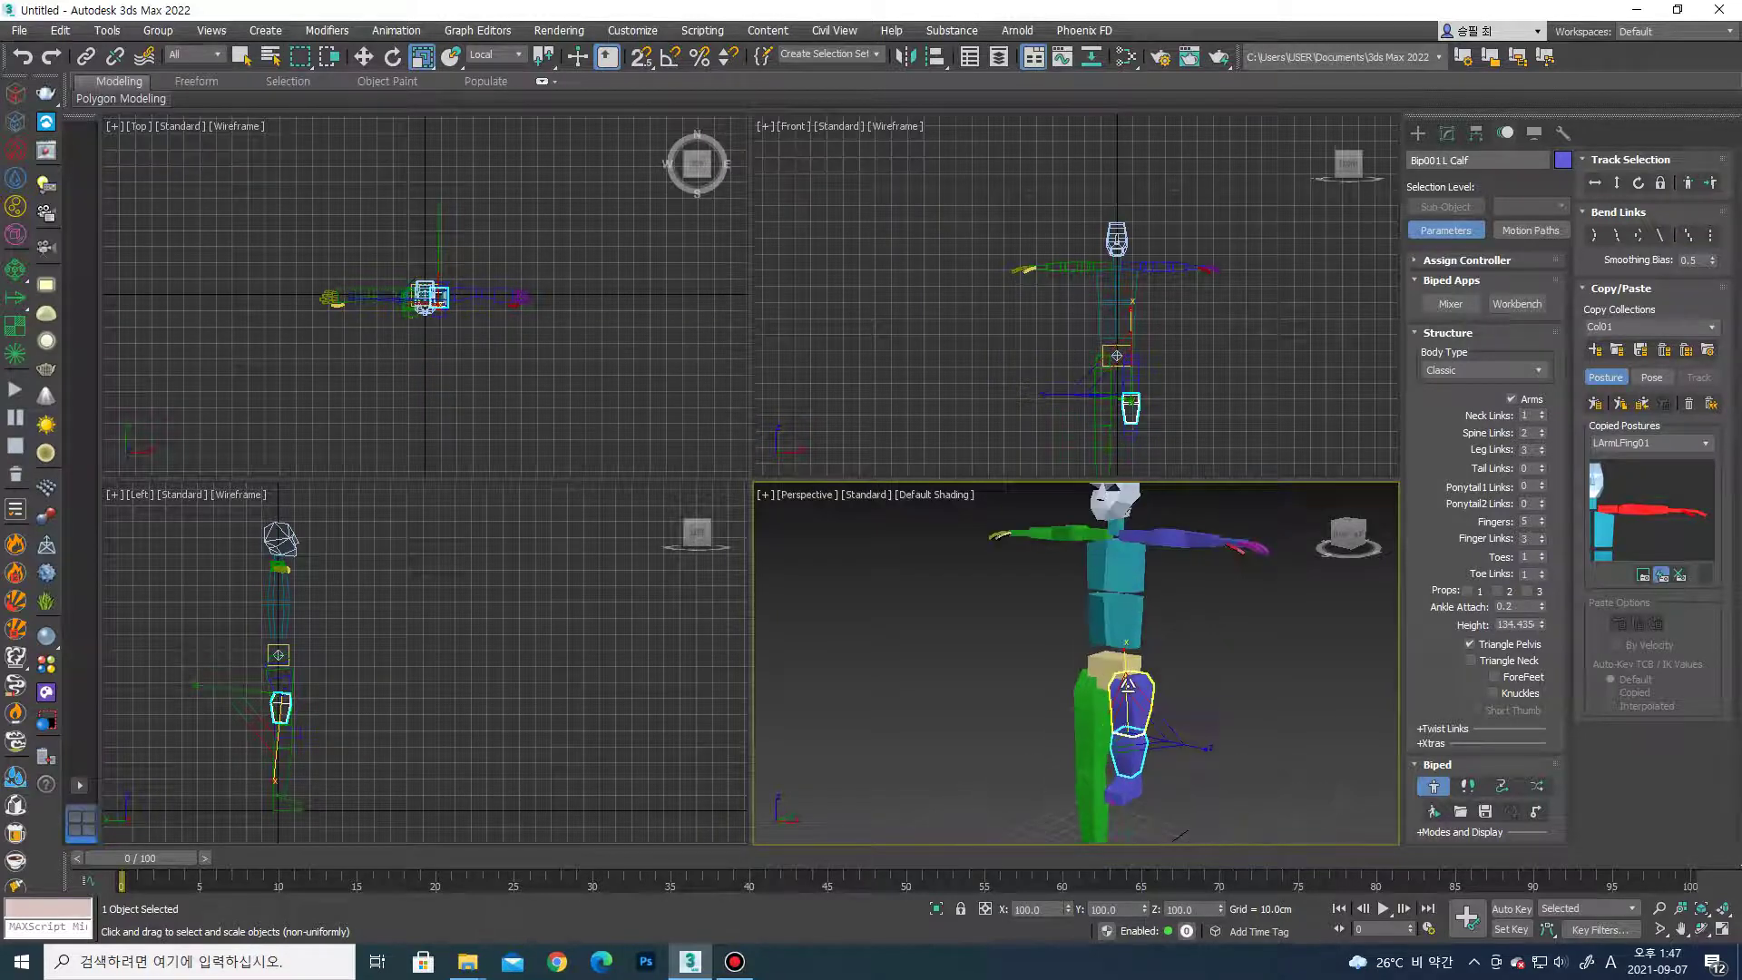
scroll(1134, 635, "up", 1)
left_click(1121, 657)
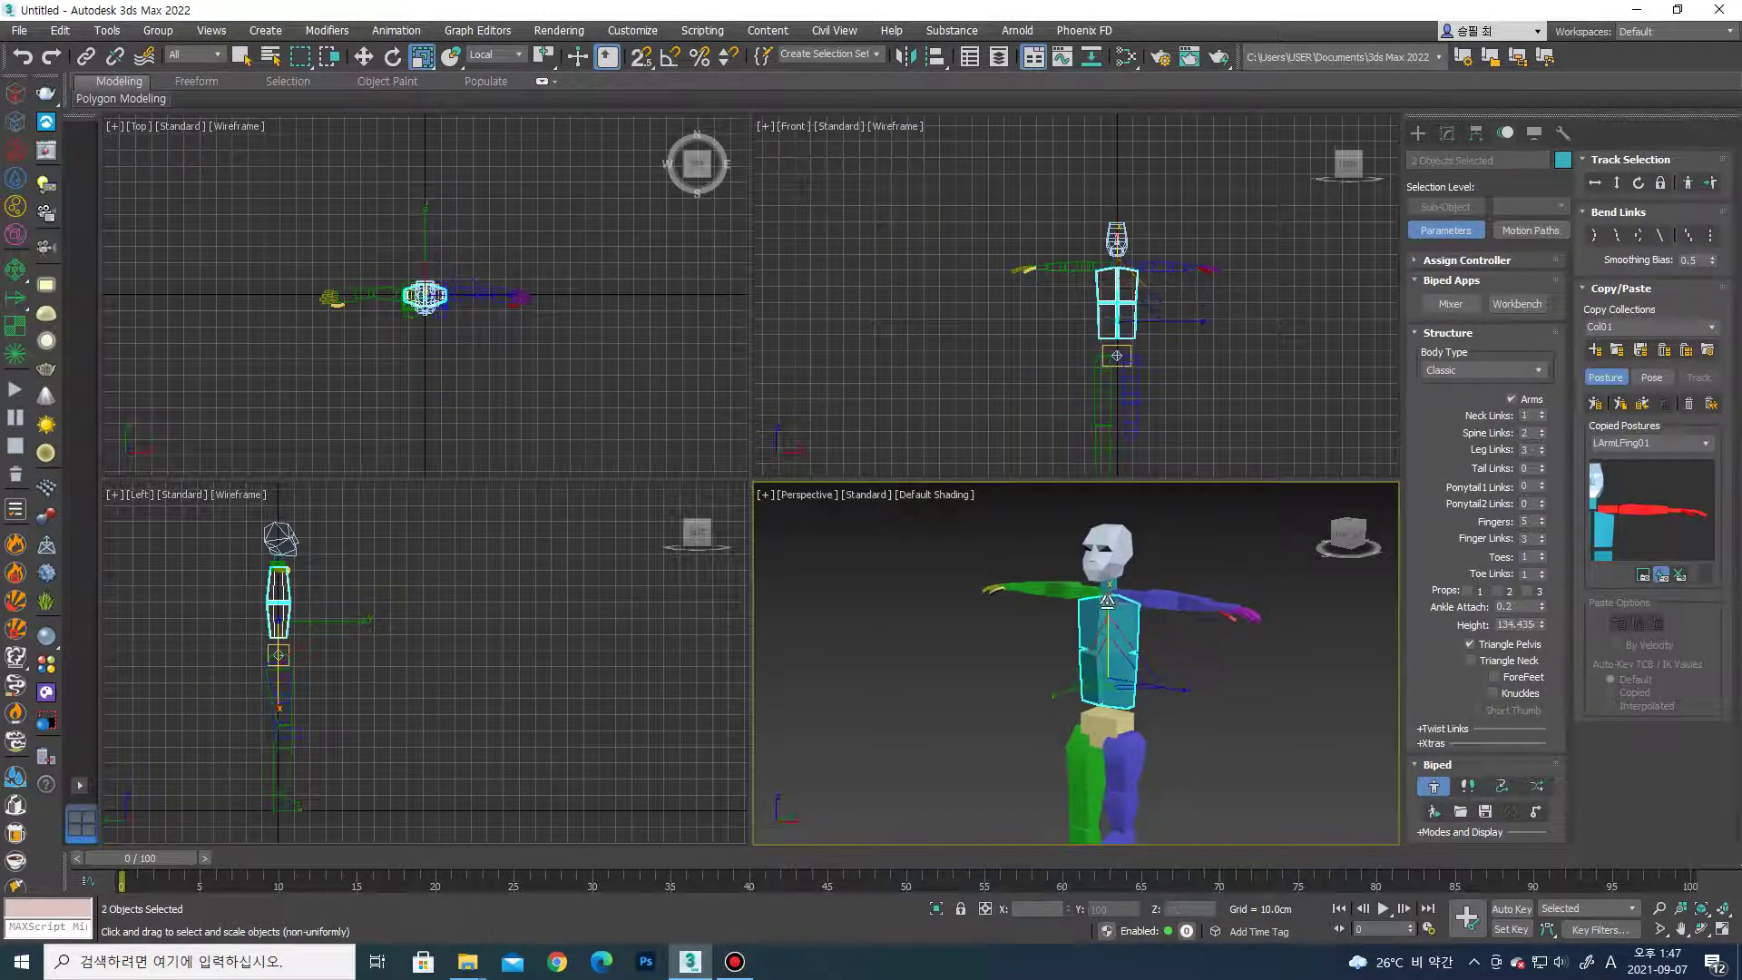
left_click_drag(1121, 657, 1123, 698)
Scale the whole left leg chain, copy it as LLegLToe01 and paste it opposite onto the right leg.
left_click(1132, 684, "ctrl")
double_click(1132, 684)
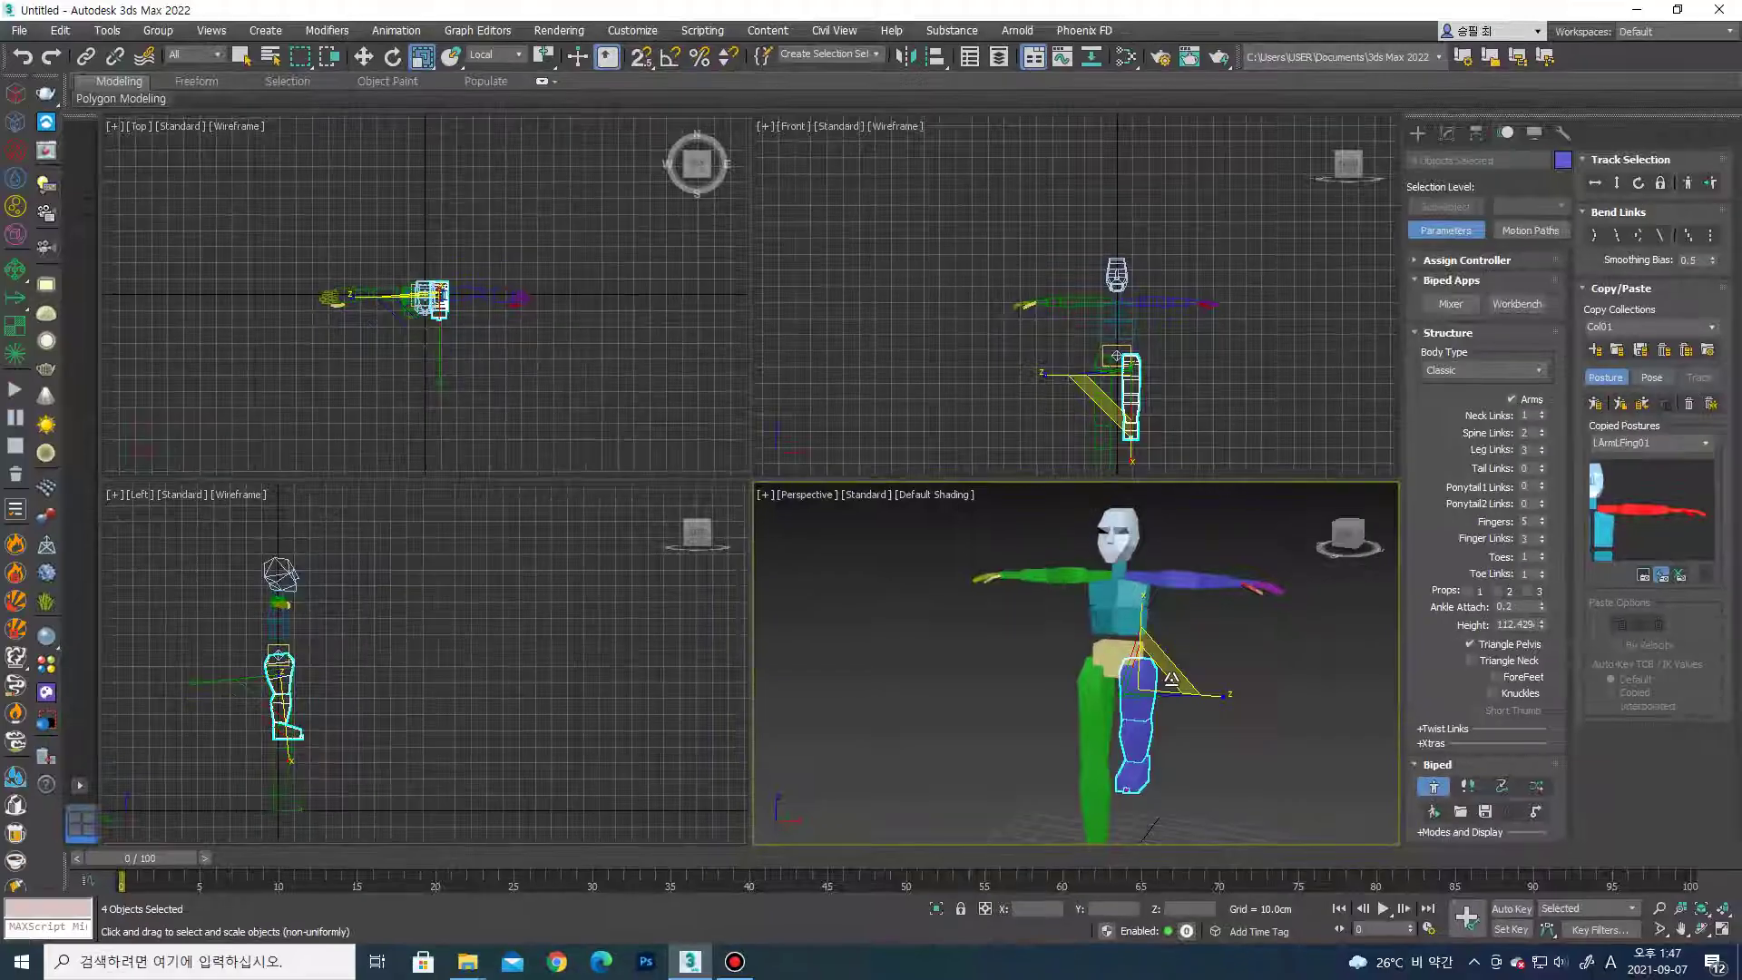
left_click_drag(1150, 640, 1153, 680)
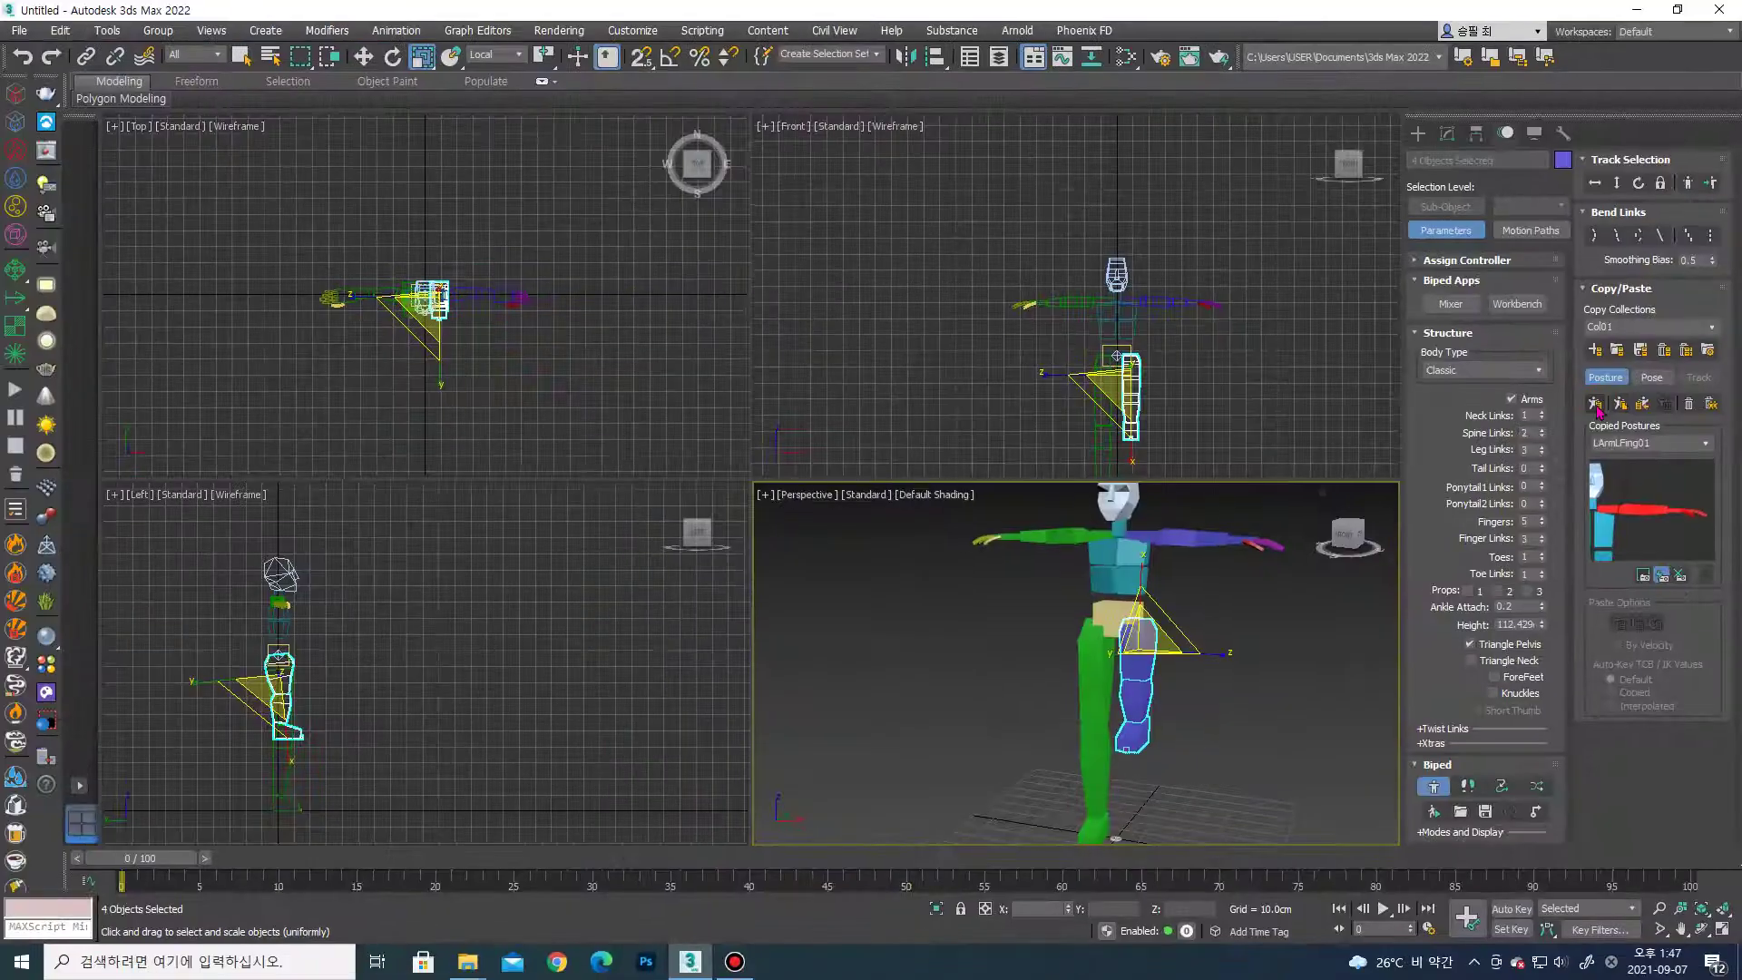
left_click(1597, 401)
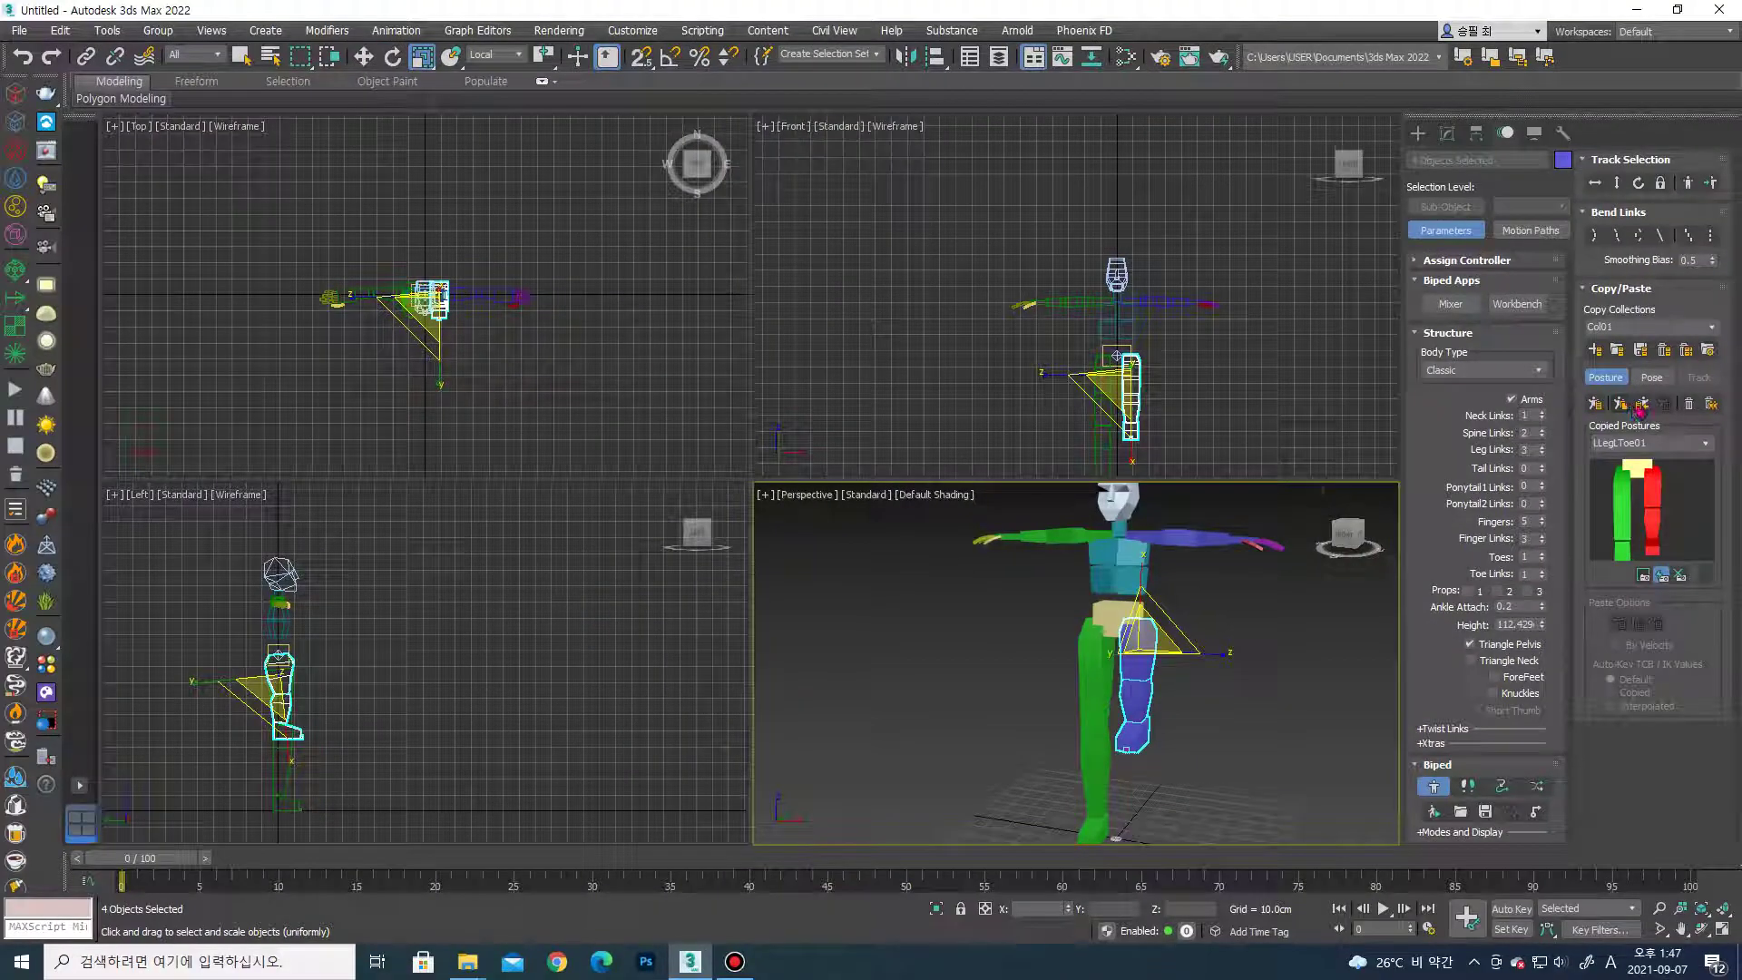
left_click(1640, 405)
middle_click_drag(1287, 615, 1210, 641, "alt")
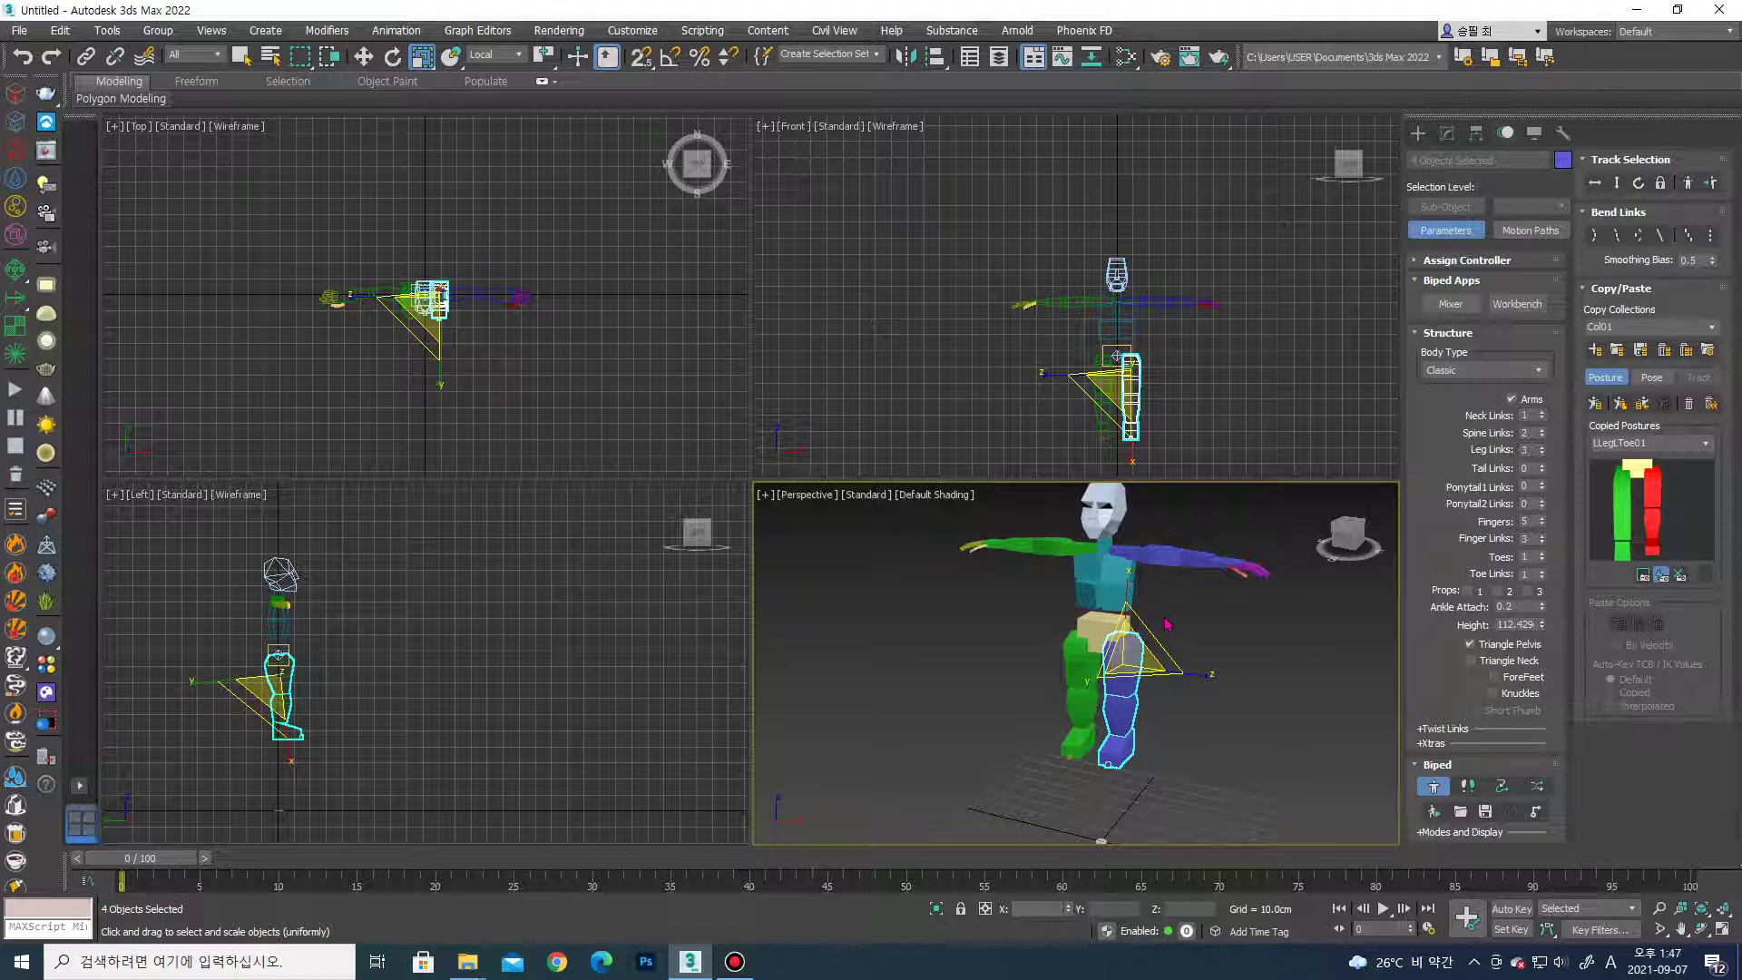
left_click(1162, 555)
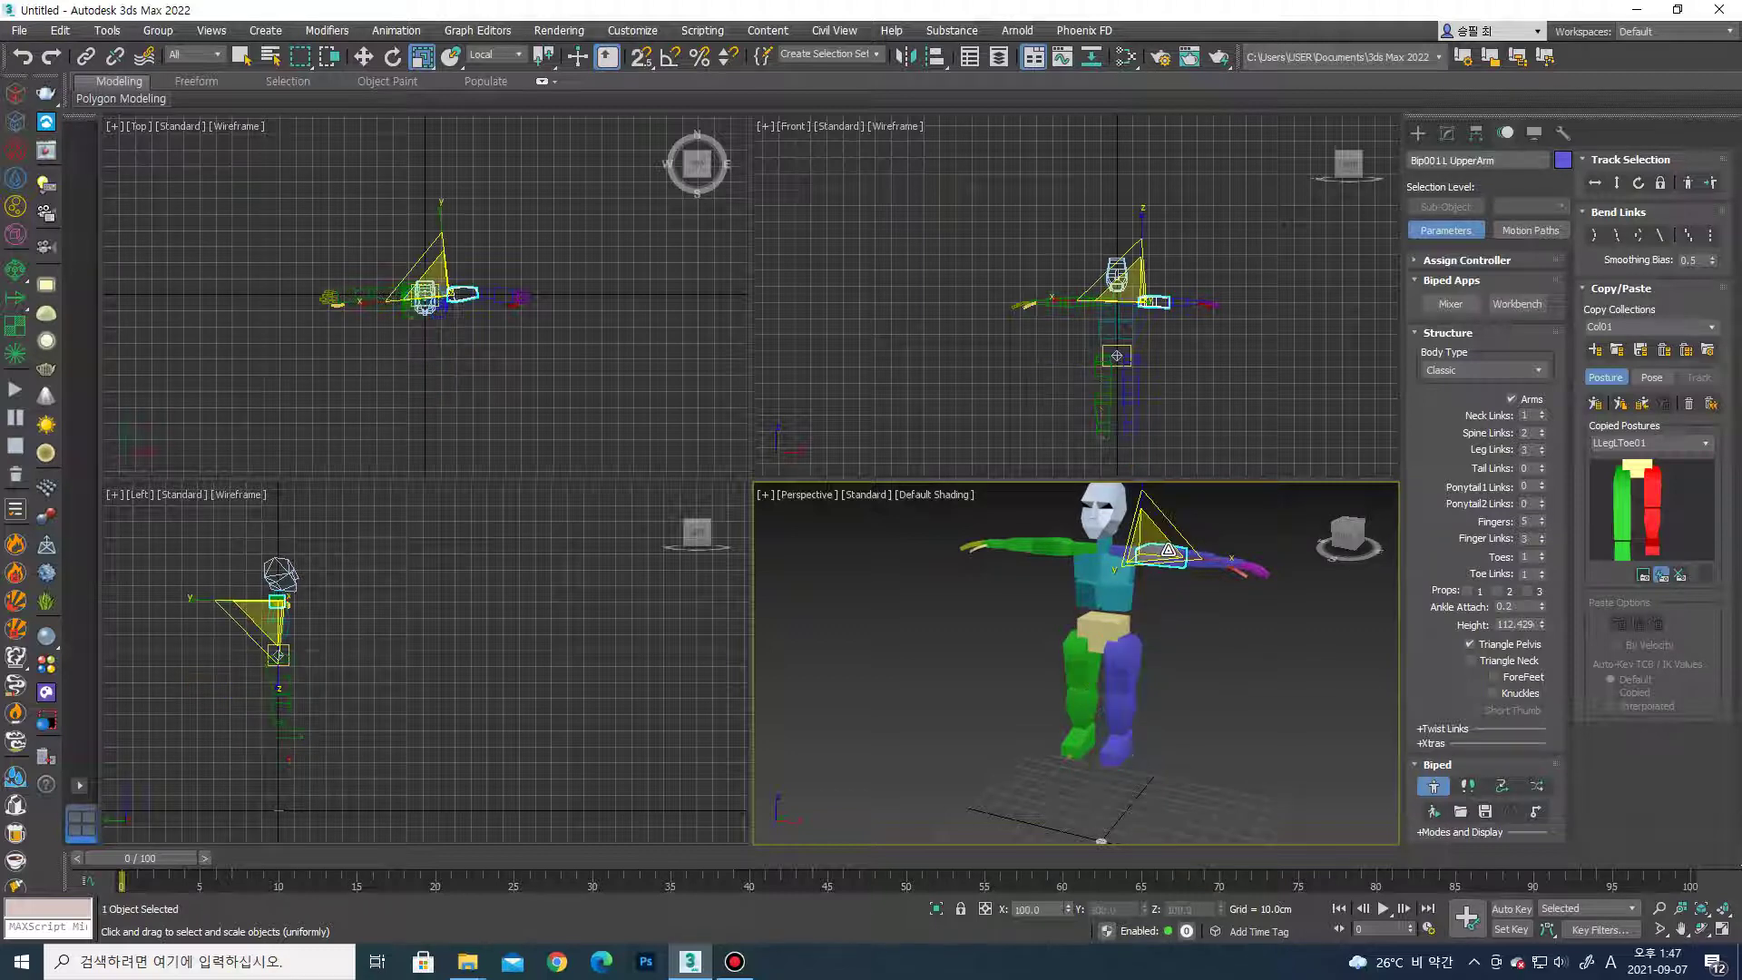
Rotate the left upper arm downward and select the left hand.
key("e")
mouse_move(1196, 535)
left_mouse_down()
mouse_move(1202, 572)
mouse_move(1157, 627)
mouse_move(1193, 613)
mouse_move(1180, 626)
left_mouse_up()
left_click(1158, 631)
scroll(1134, 612, "up", 4)
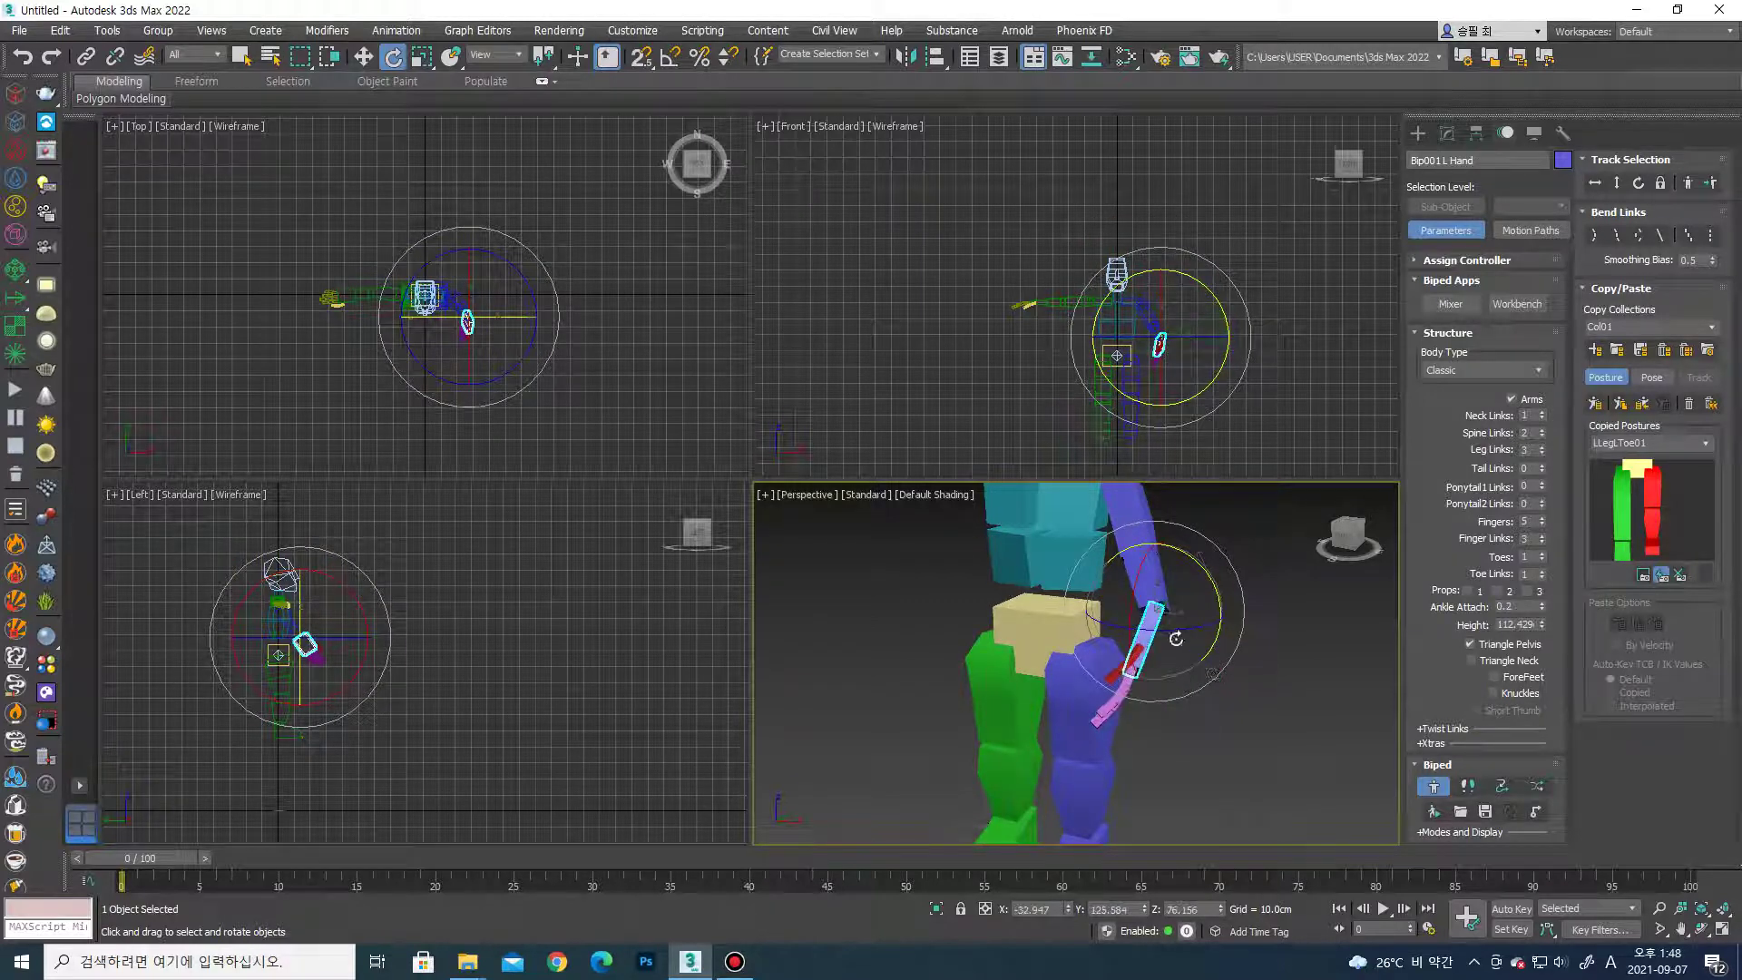
scroll(1180, 626, "down", 4)
Move the right upper arm so the right arm reaches forward.
left_click(1048, 573)
key("w")
middle_click_drag(1037, 587, 1061, 599, "alt")
left_click_drag(1062, 599, 1049, 690)
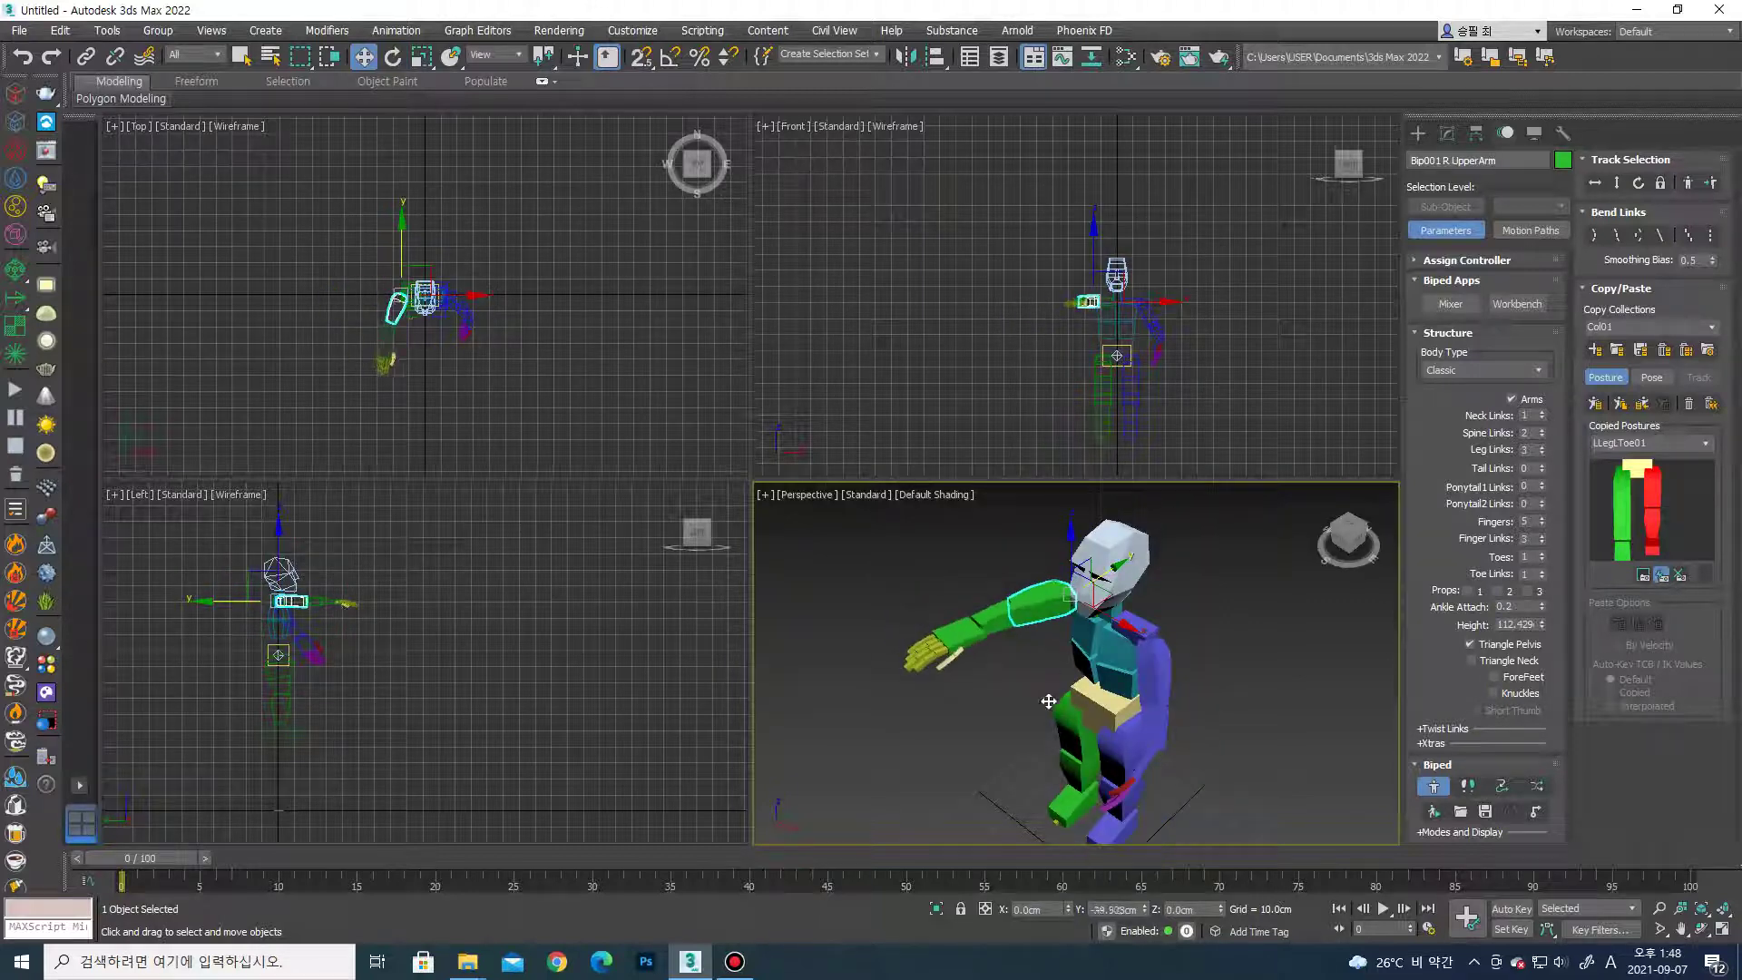
middle_click_drag(1049, 690, 1180, 673, "alt")
mouse_move(1187, 598)
middle_mouse_down("alt")
mouse_move(1116, 809)
mouse_move(1071, 798)
middle_mouse_up("alt")
Drag the left and right feet apart into a wide crouching stance.
left_click(1116, 809)
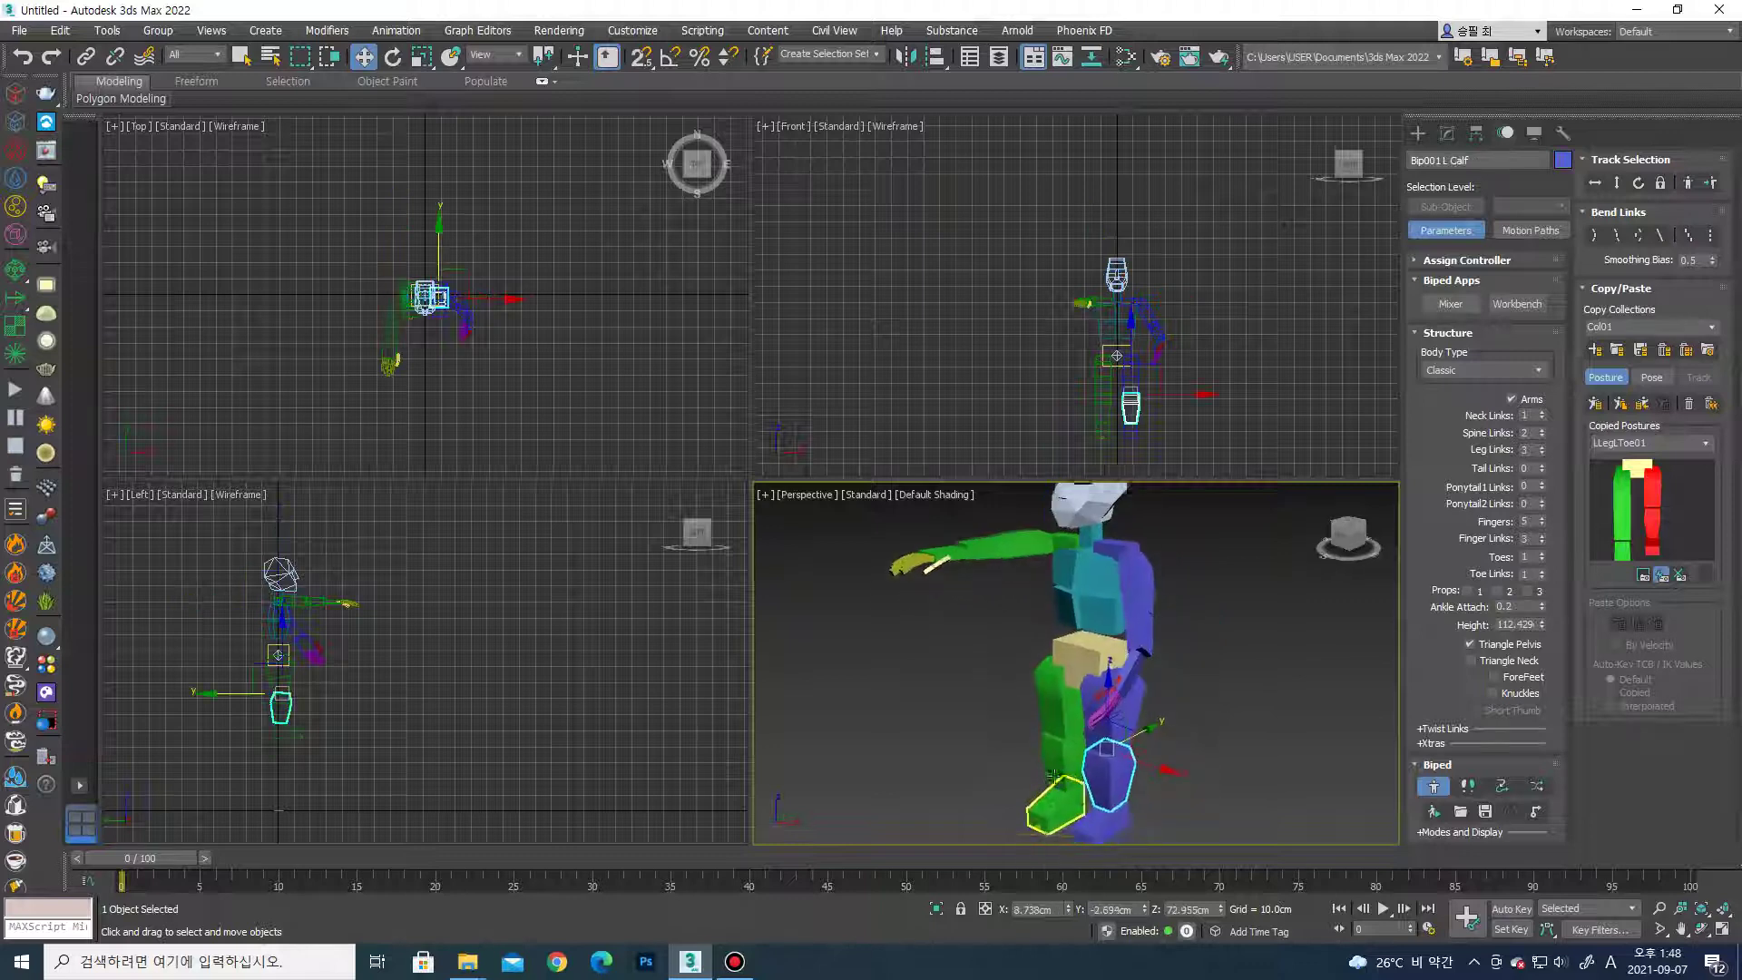
left_click_drag(1070, 799, 1178, 746)
left_click(1025, 799)
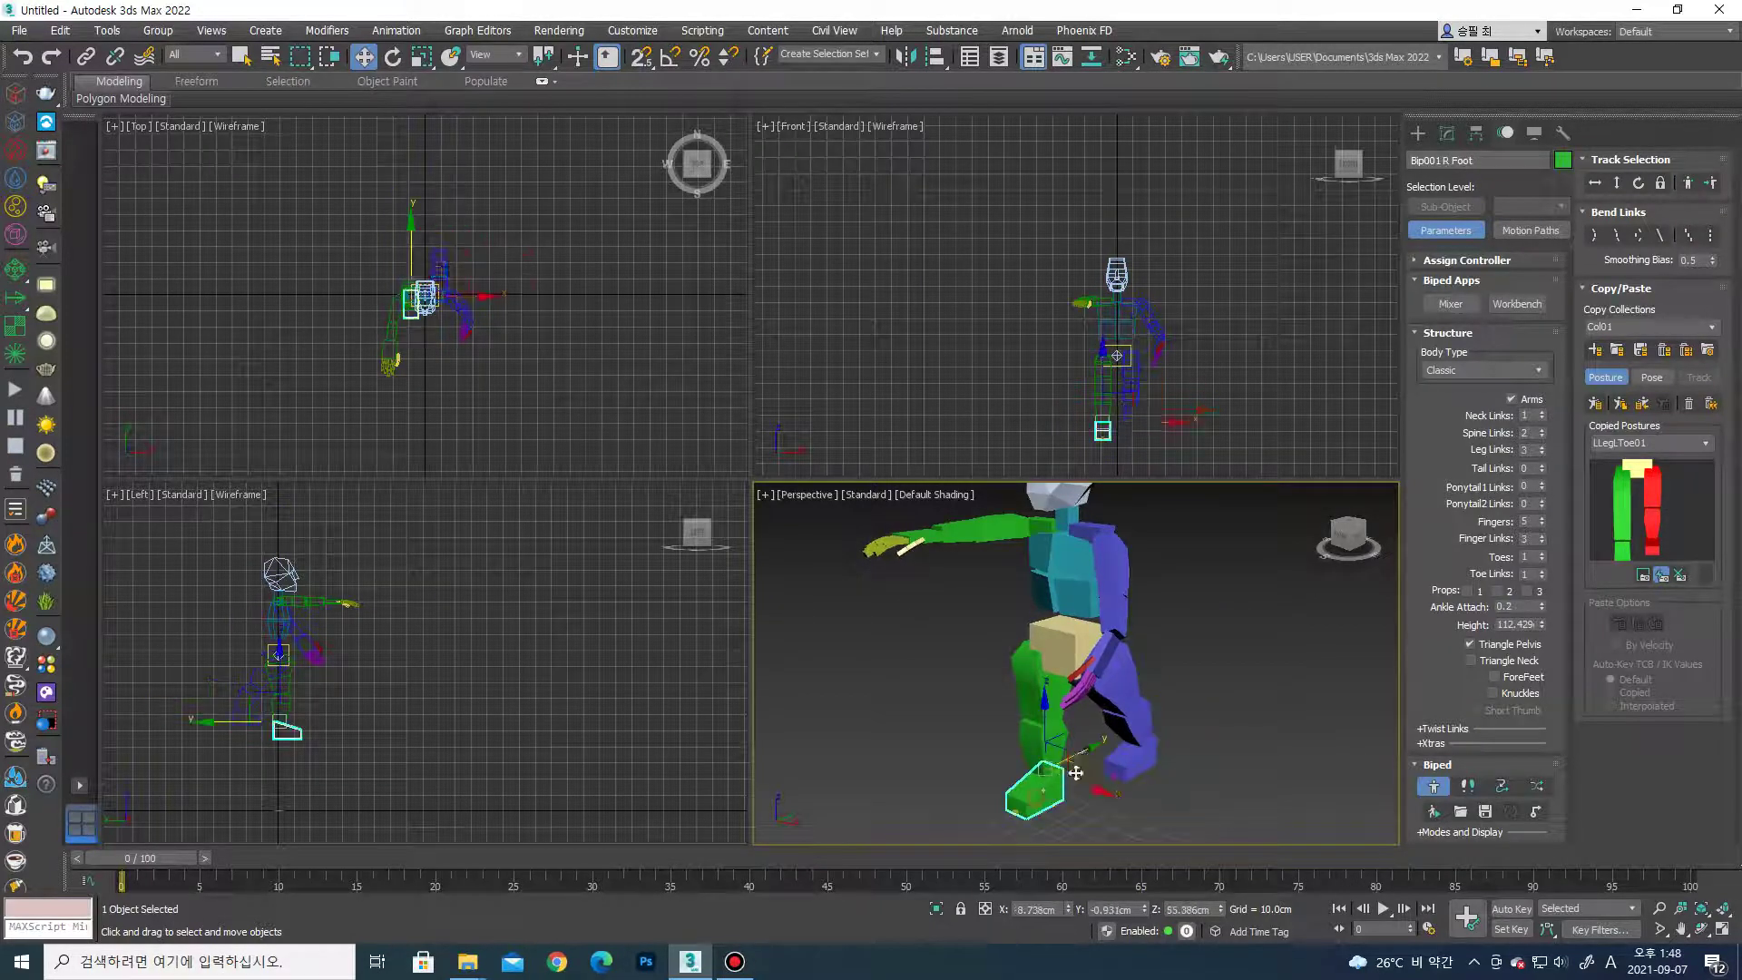
mouse_move(1000, 725)
left_mouse_down()
mouse_move(997, 703)
mouse_move(1086, 732)
mouse_move(1142, 707)
left_mouse_up()
left_click(1126, 751)
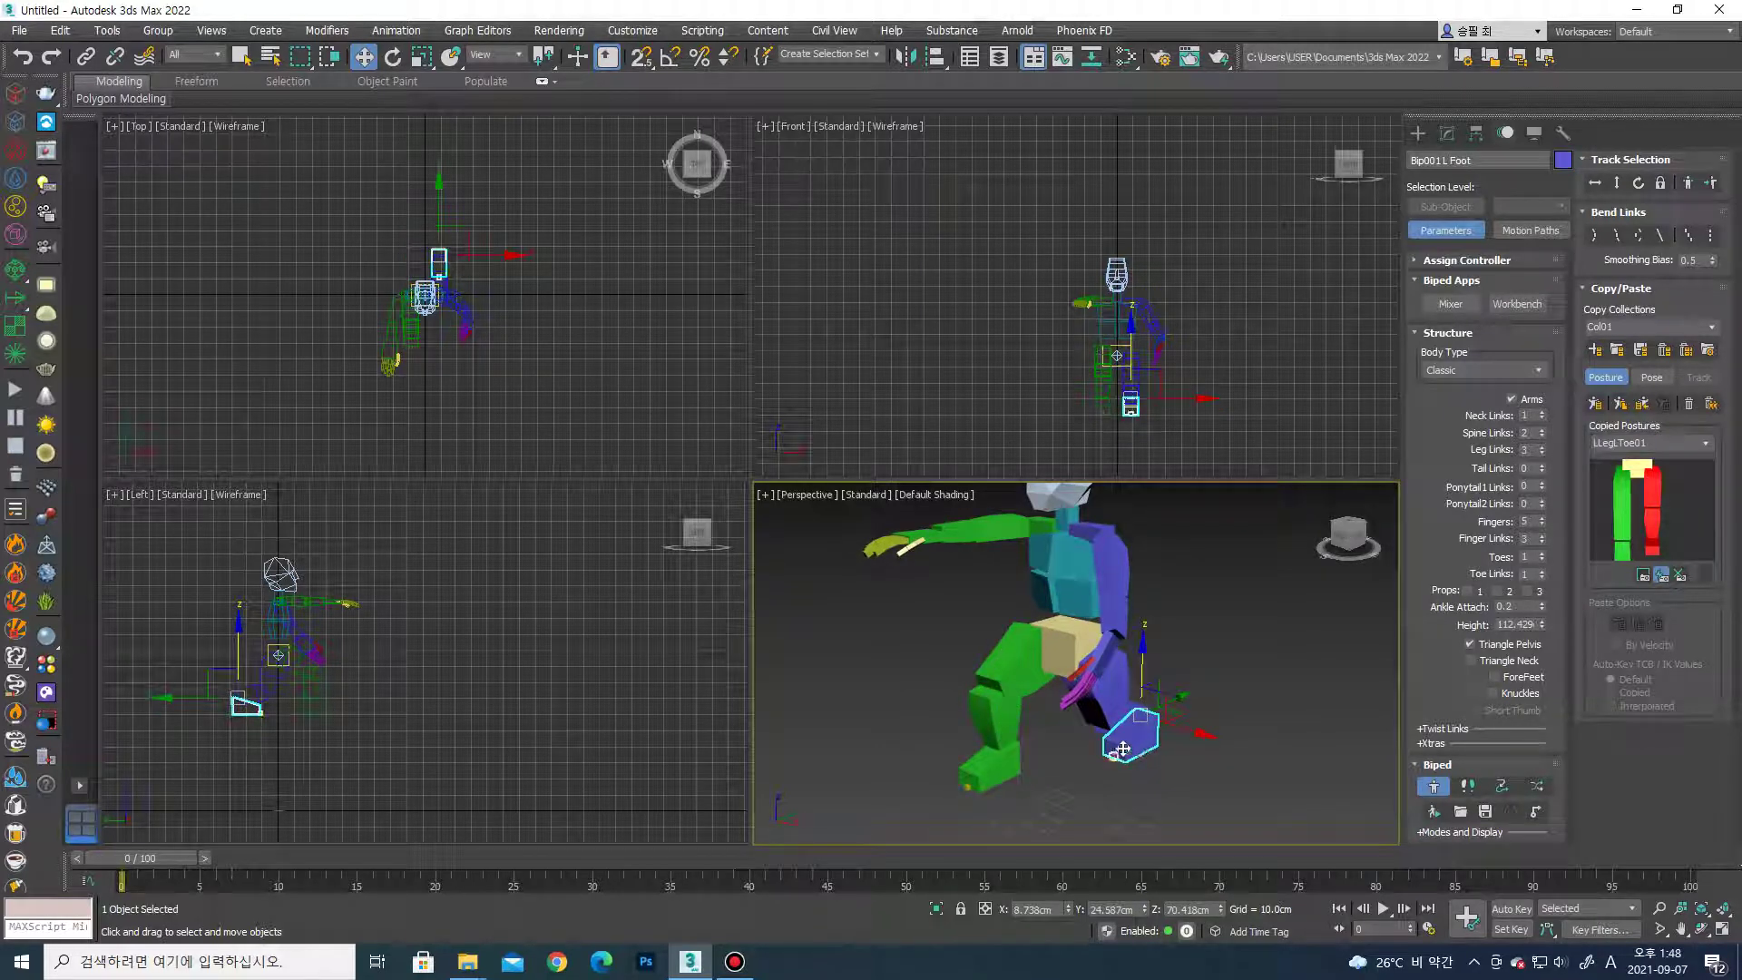
scroll(1124, 750, "down", 3)
mouse_move(1125, 753)
middle_mouse_down("alt")
mouse_move(1159, 769)
mouse_move(1122, 735)
middle_mouse_up("alt")
scroll(1091, 357, "up", 3)
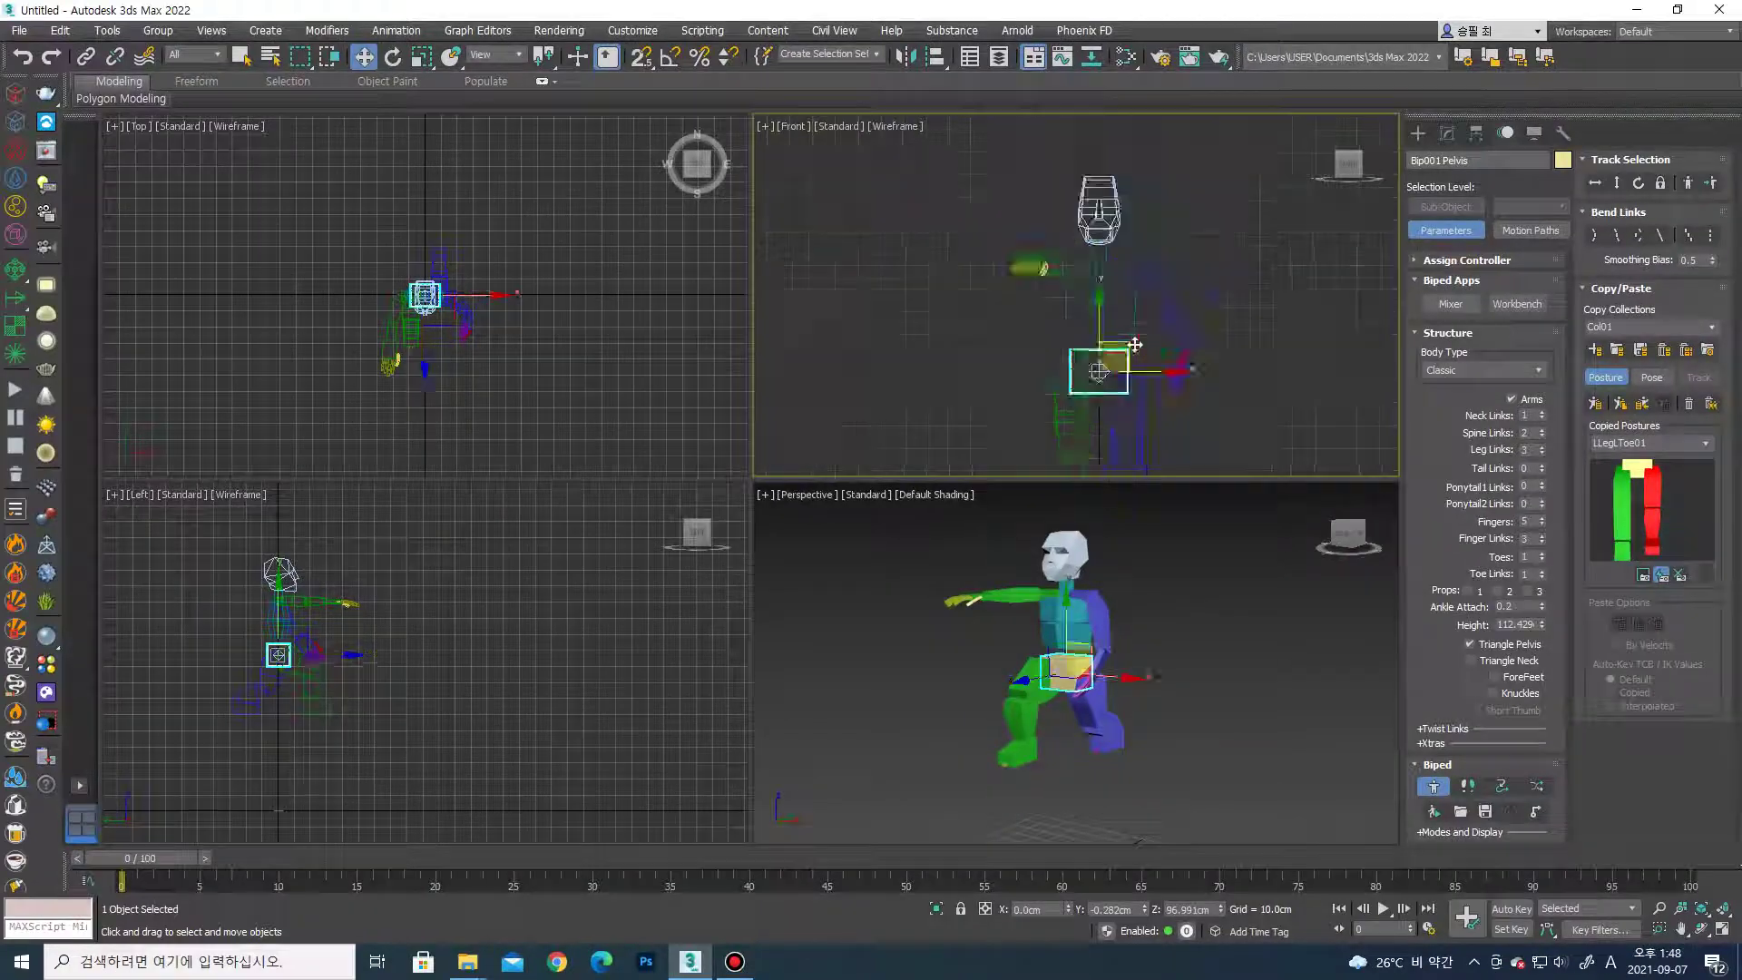
scroll(1135, 345, "up", 2)
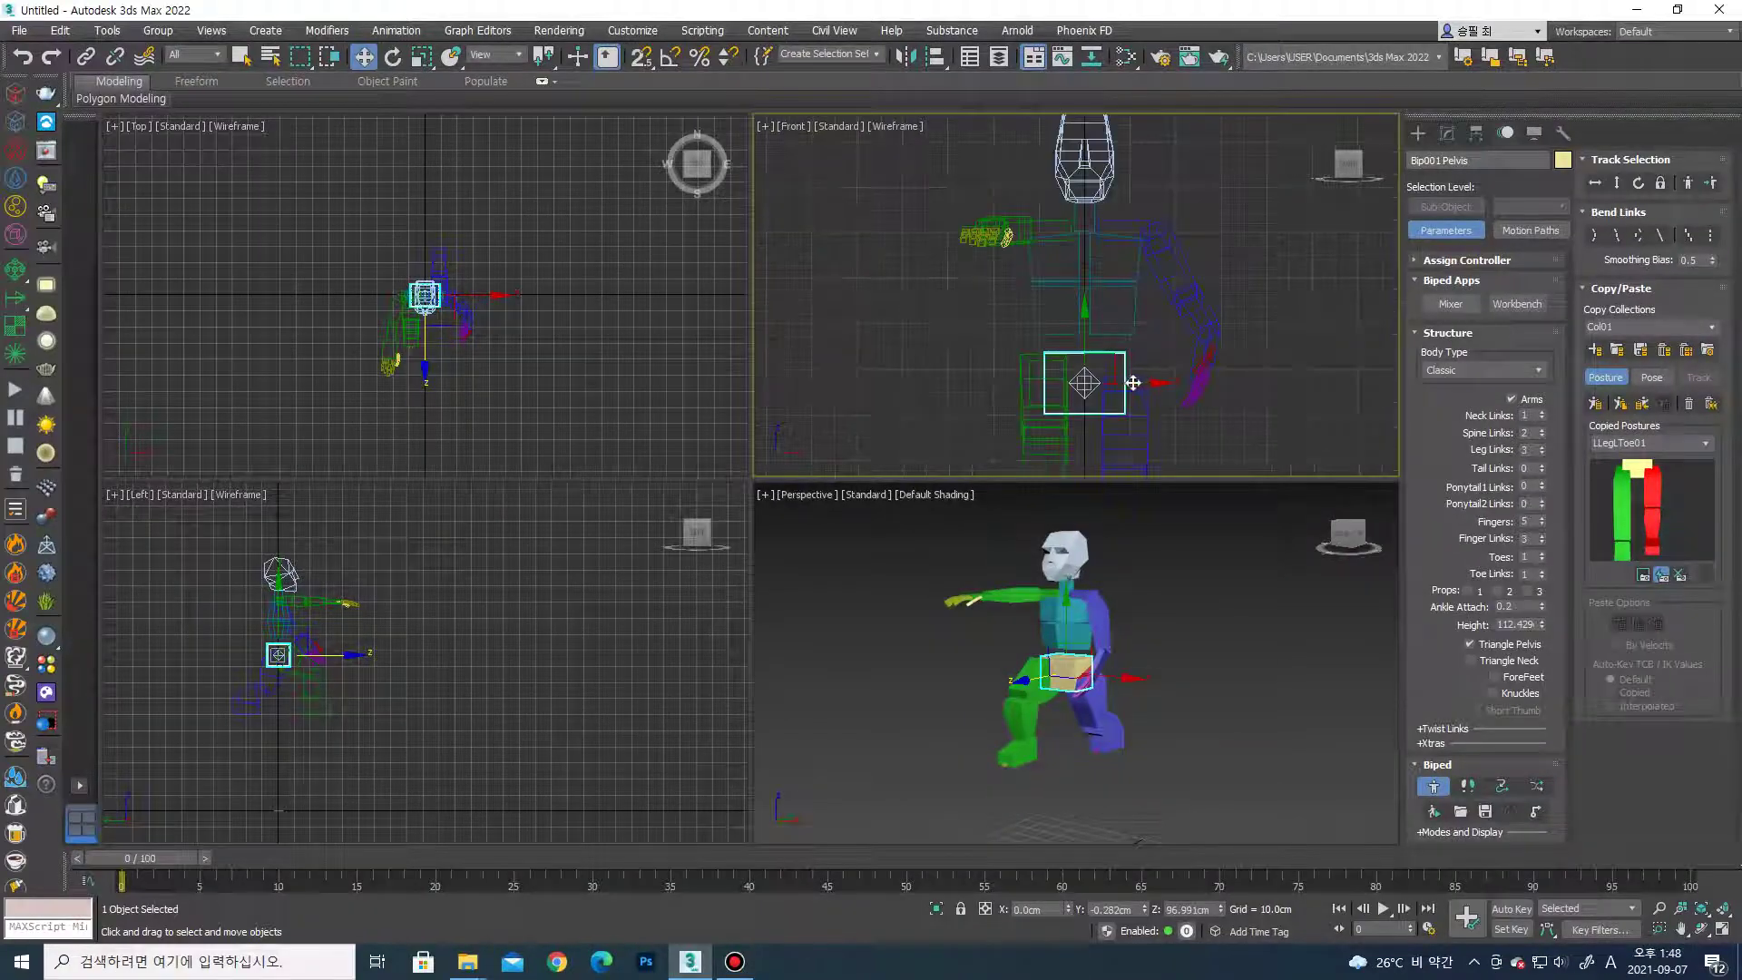
left_click(1118, 332)
left_click_drag(1158, 335, 1163, 352)
key("ctrl+z")
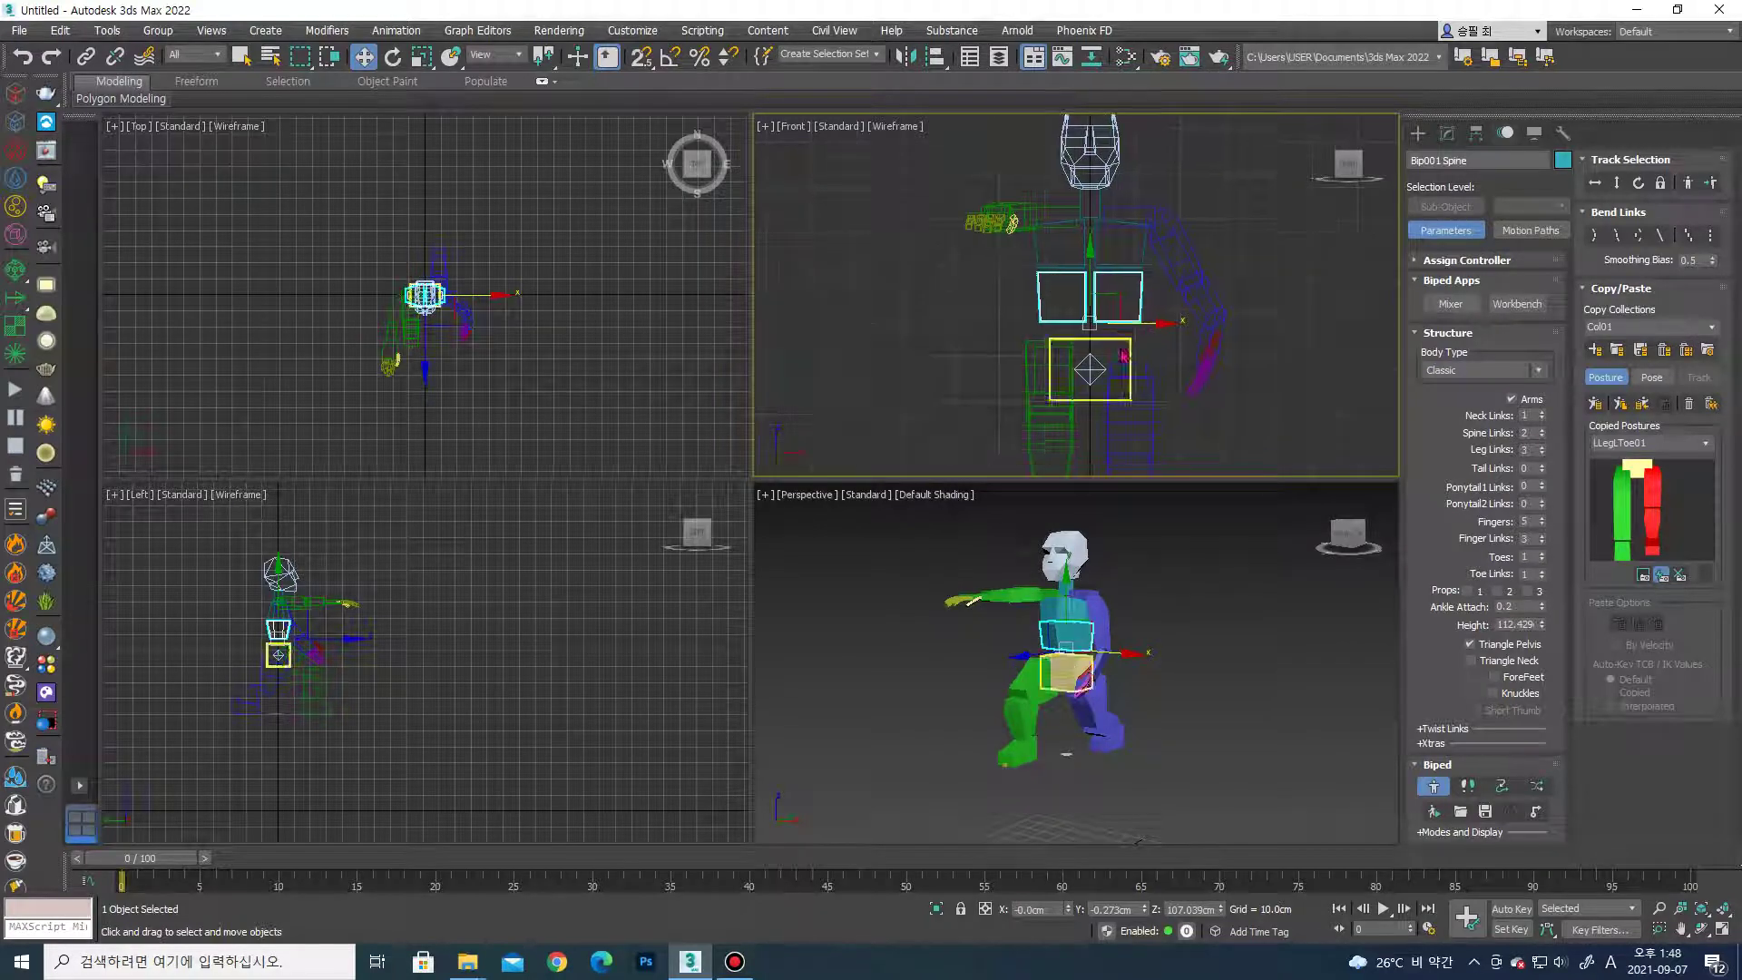
scroll(1081, 365, "up", 2)
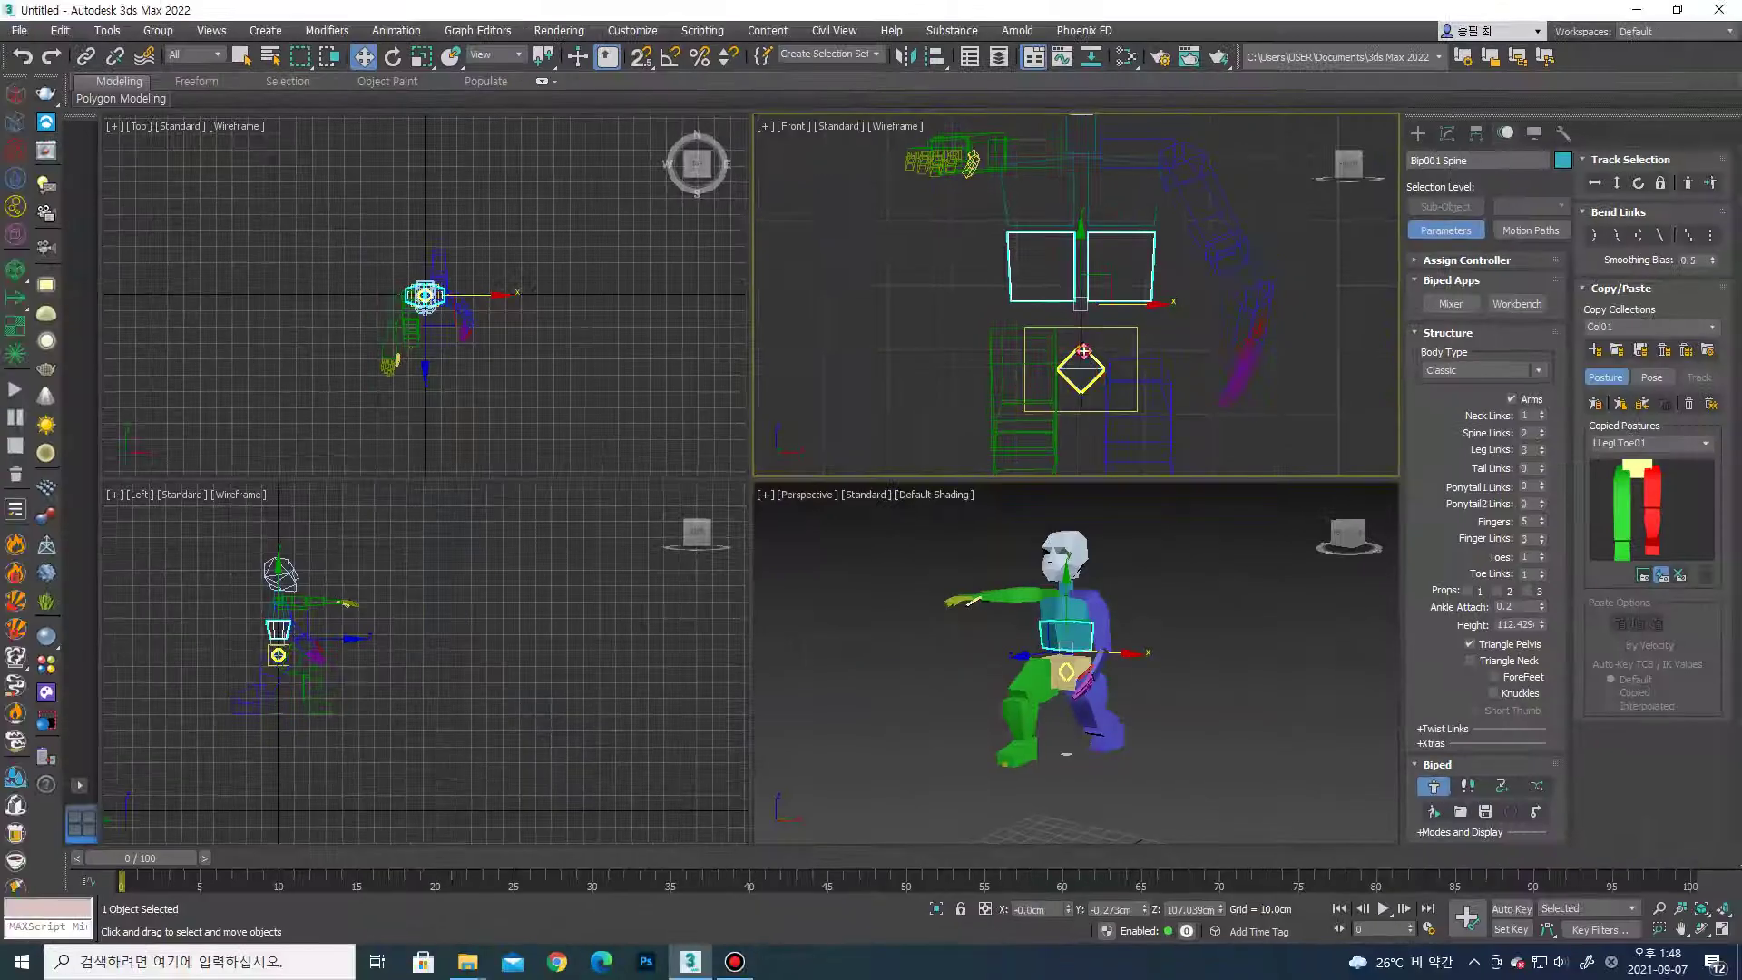
left_click(1082, 359)
scroll(1081, 359, "down", 2)
scroll(1082, 358, "down", 2)
scroll(1071, 368, "up", 3)
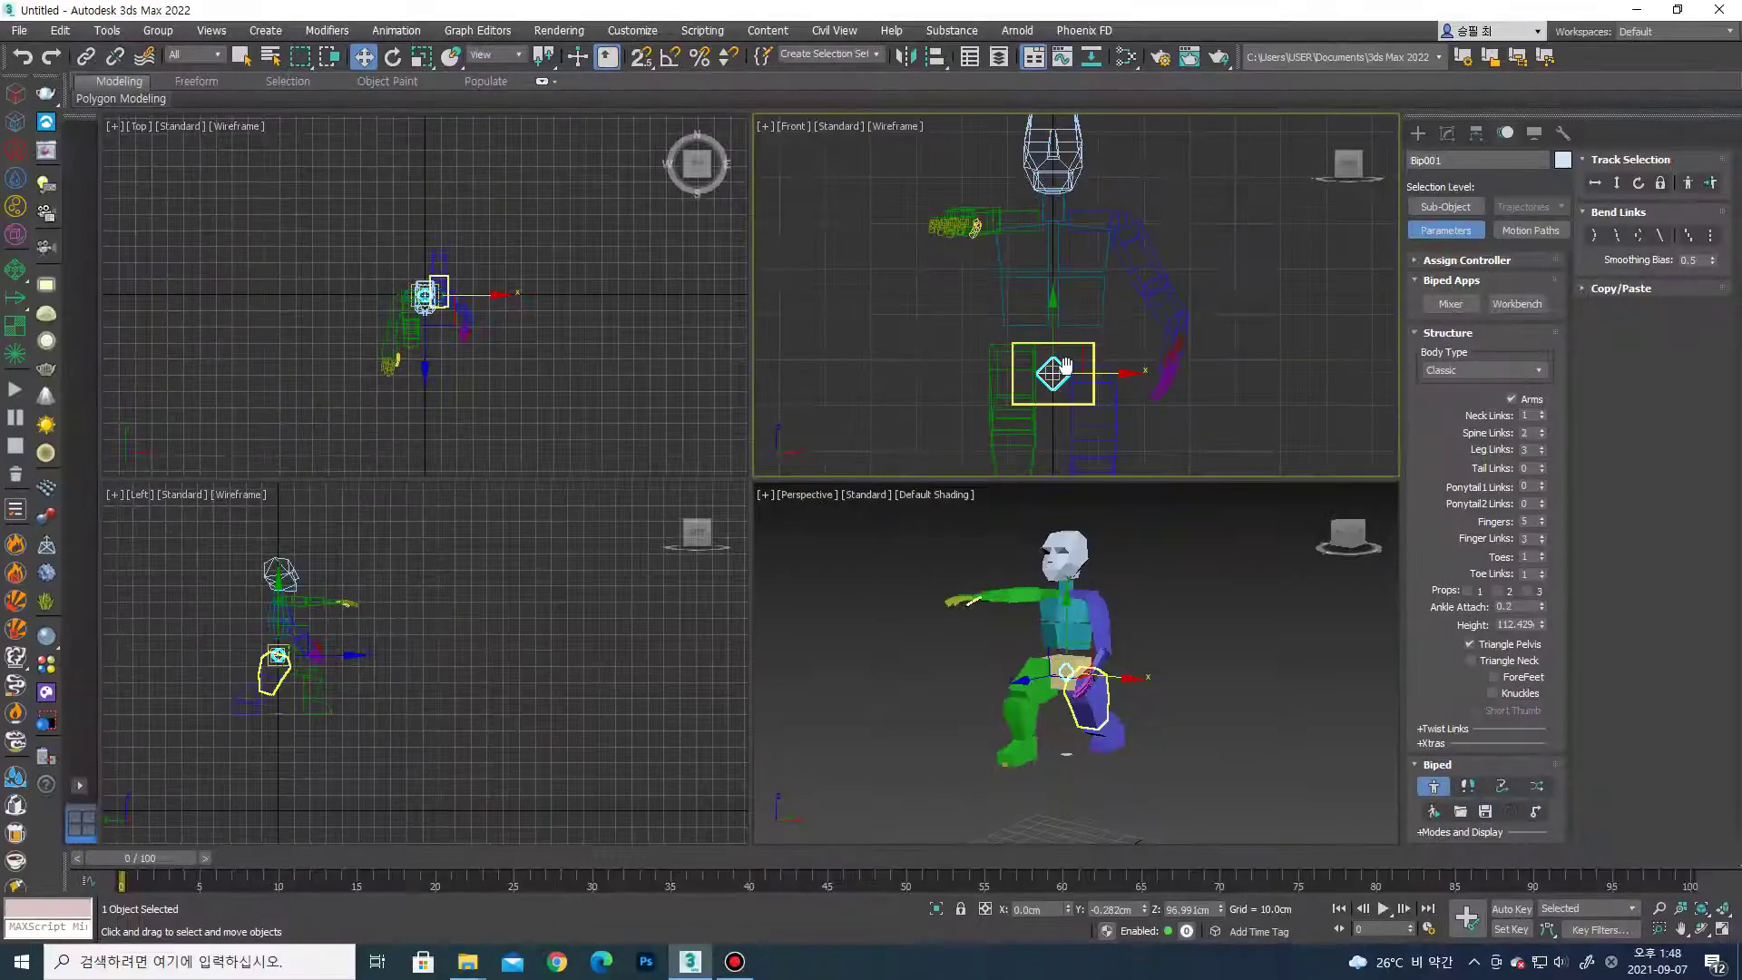
scroll(1057, 358, "down", 2)
left_click_drag(993, 336, 1100, 345)
key("ctrl+z")
key("ctrl+z")
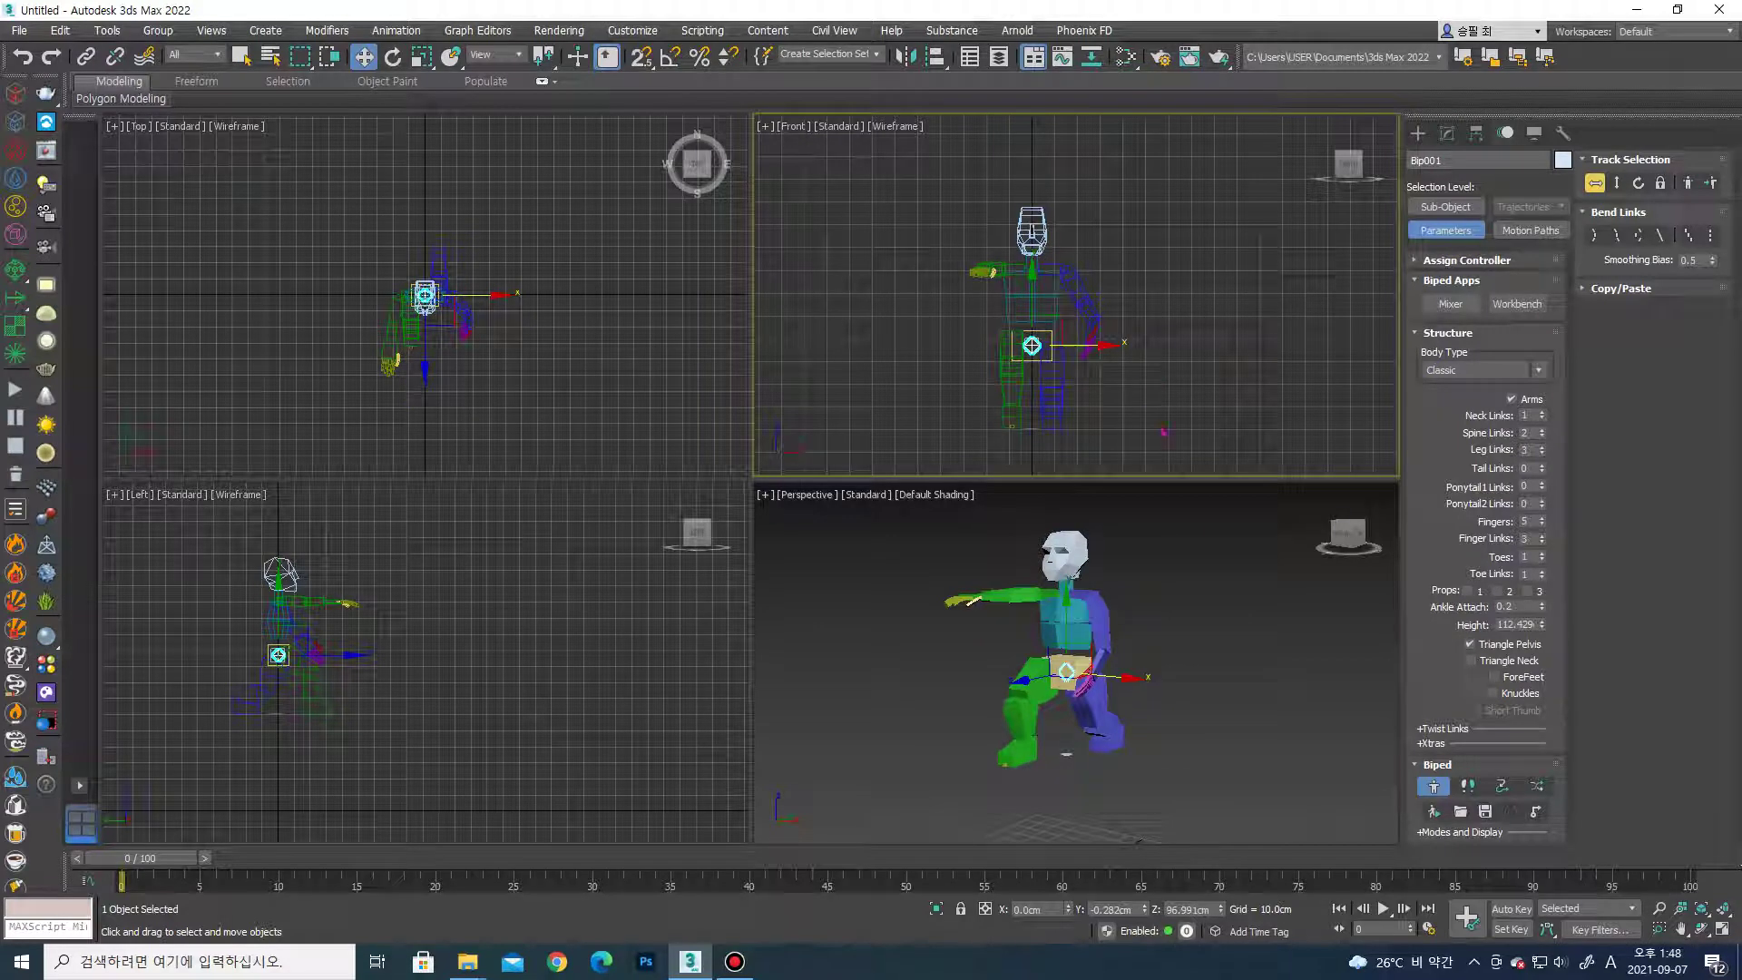
middle_click_drag(1121, 605, 1134, 635, "alt")
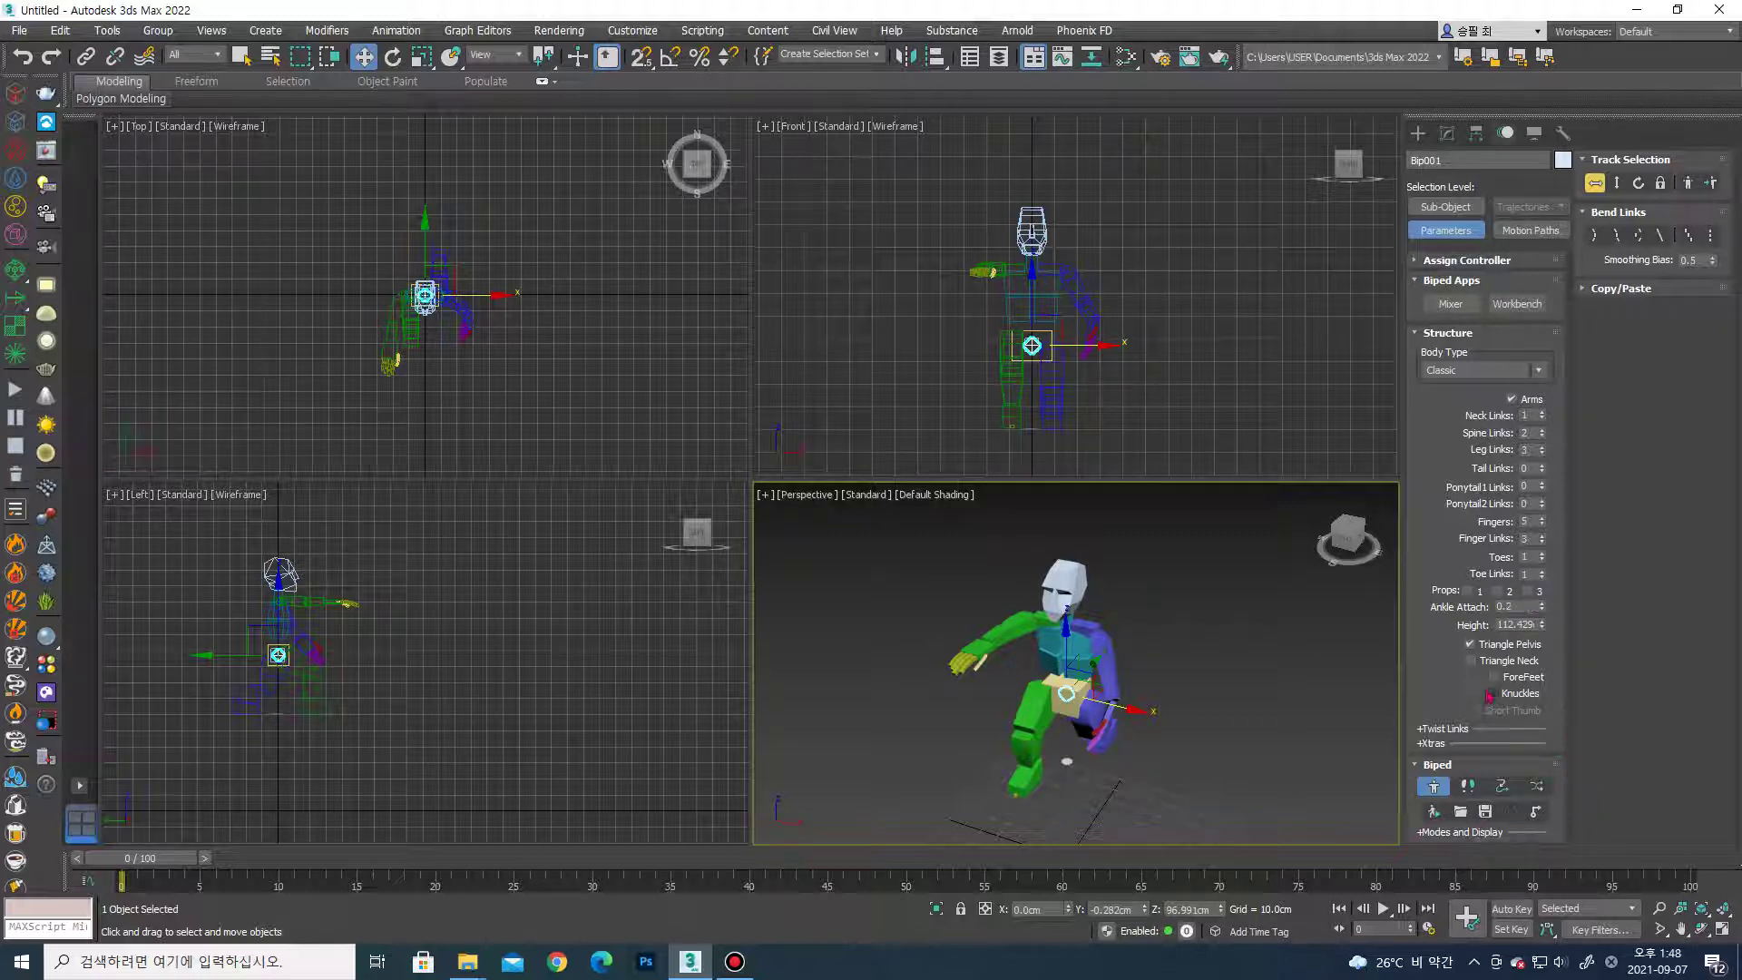
middle_click_drag(1174, 628, 1157, 658, "alt")
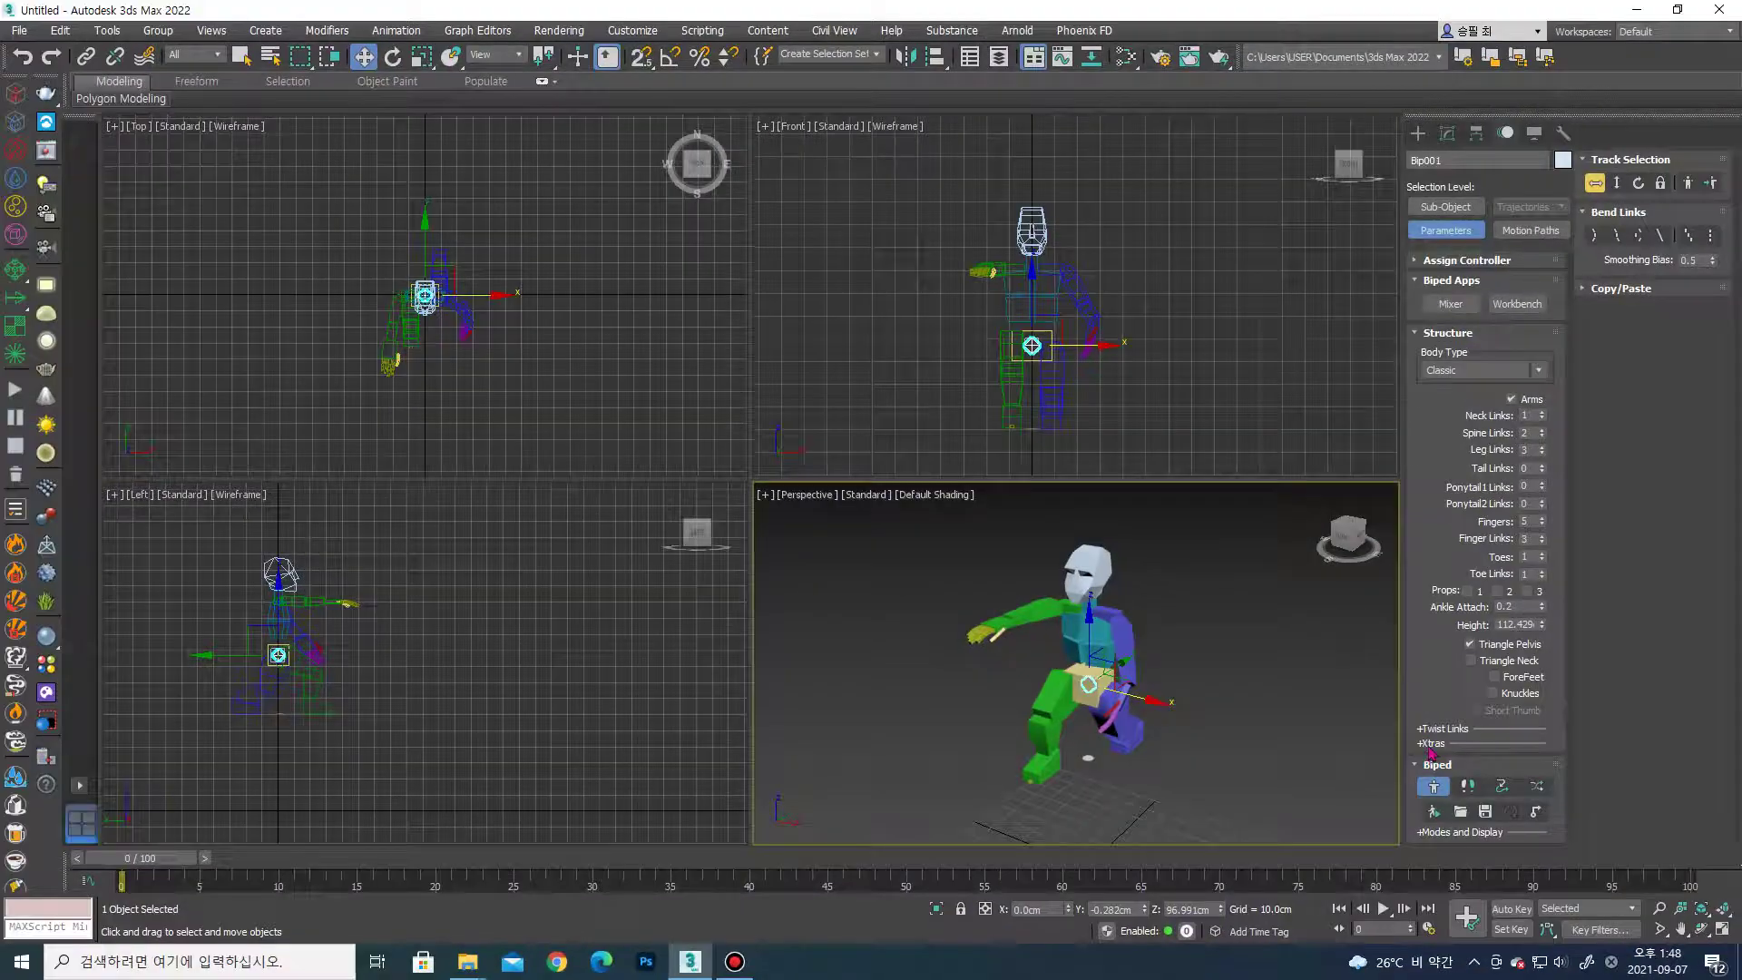
Create Xtra01 on the biped from the Xtras rollout and add links to lengthen it.
left_click(1602, 570)
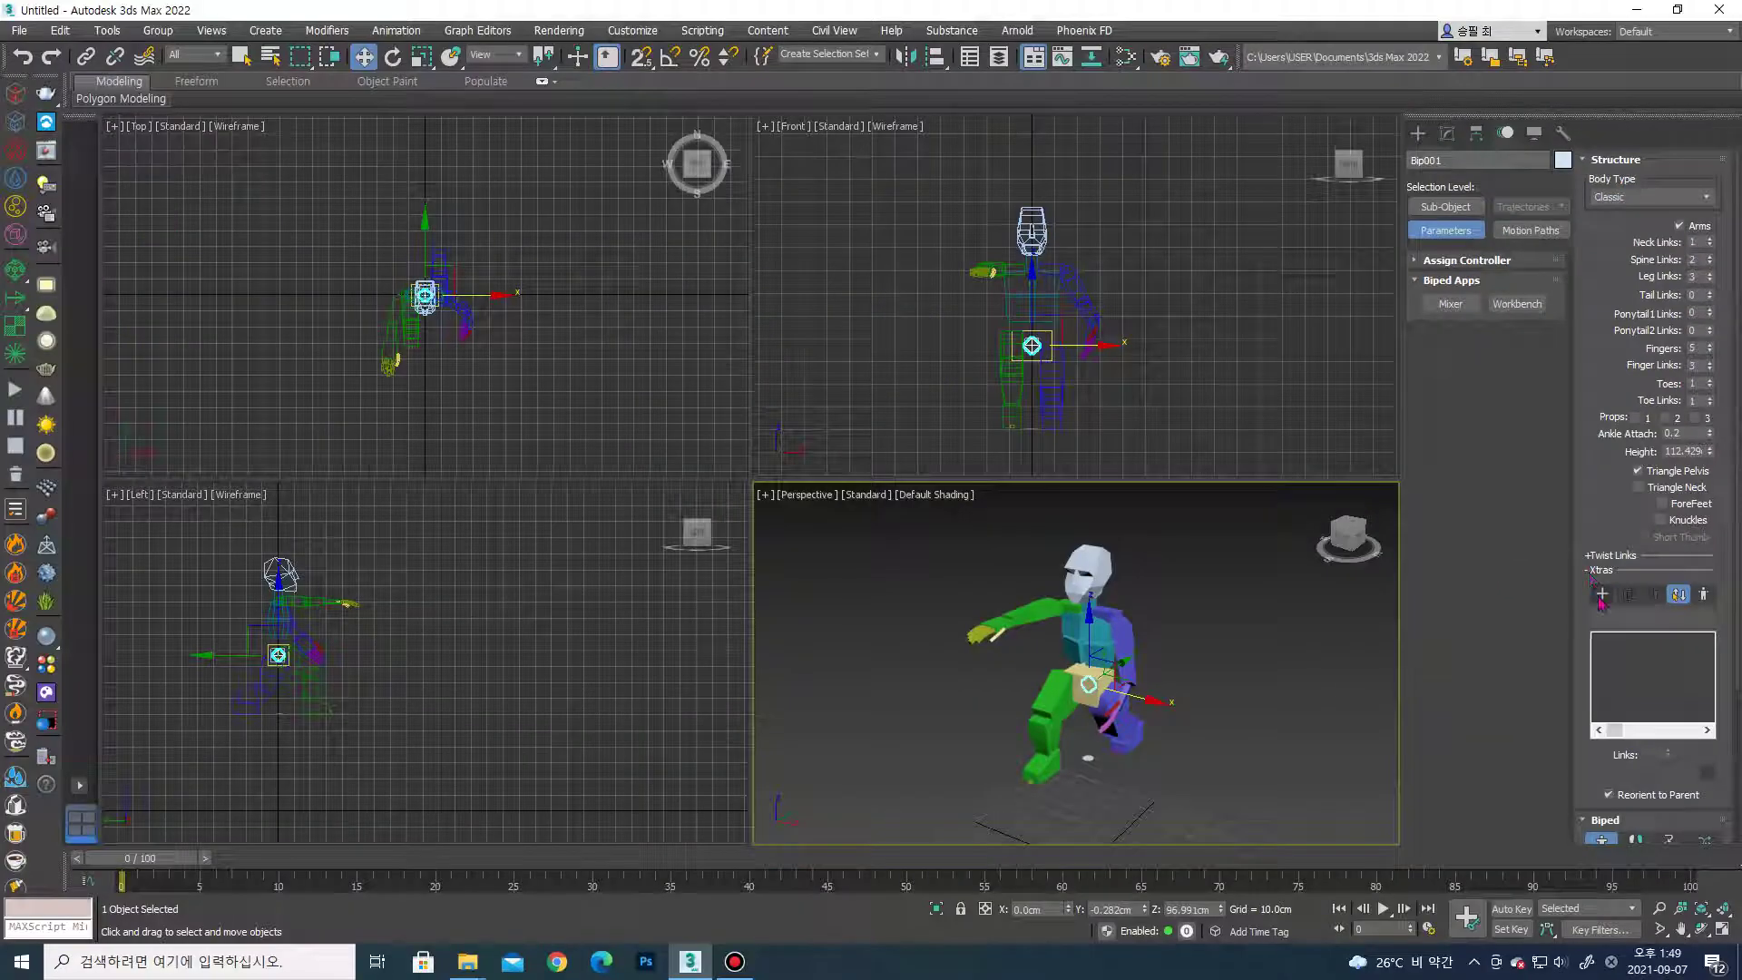
left_click(1601, 595)
middle_click_drag(1161, 640, 1125, 660, "alt")
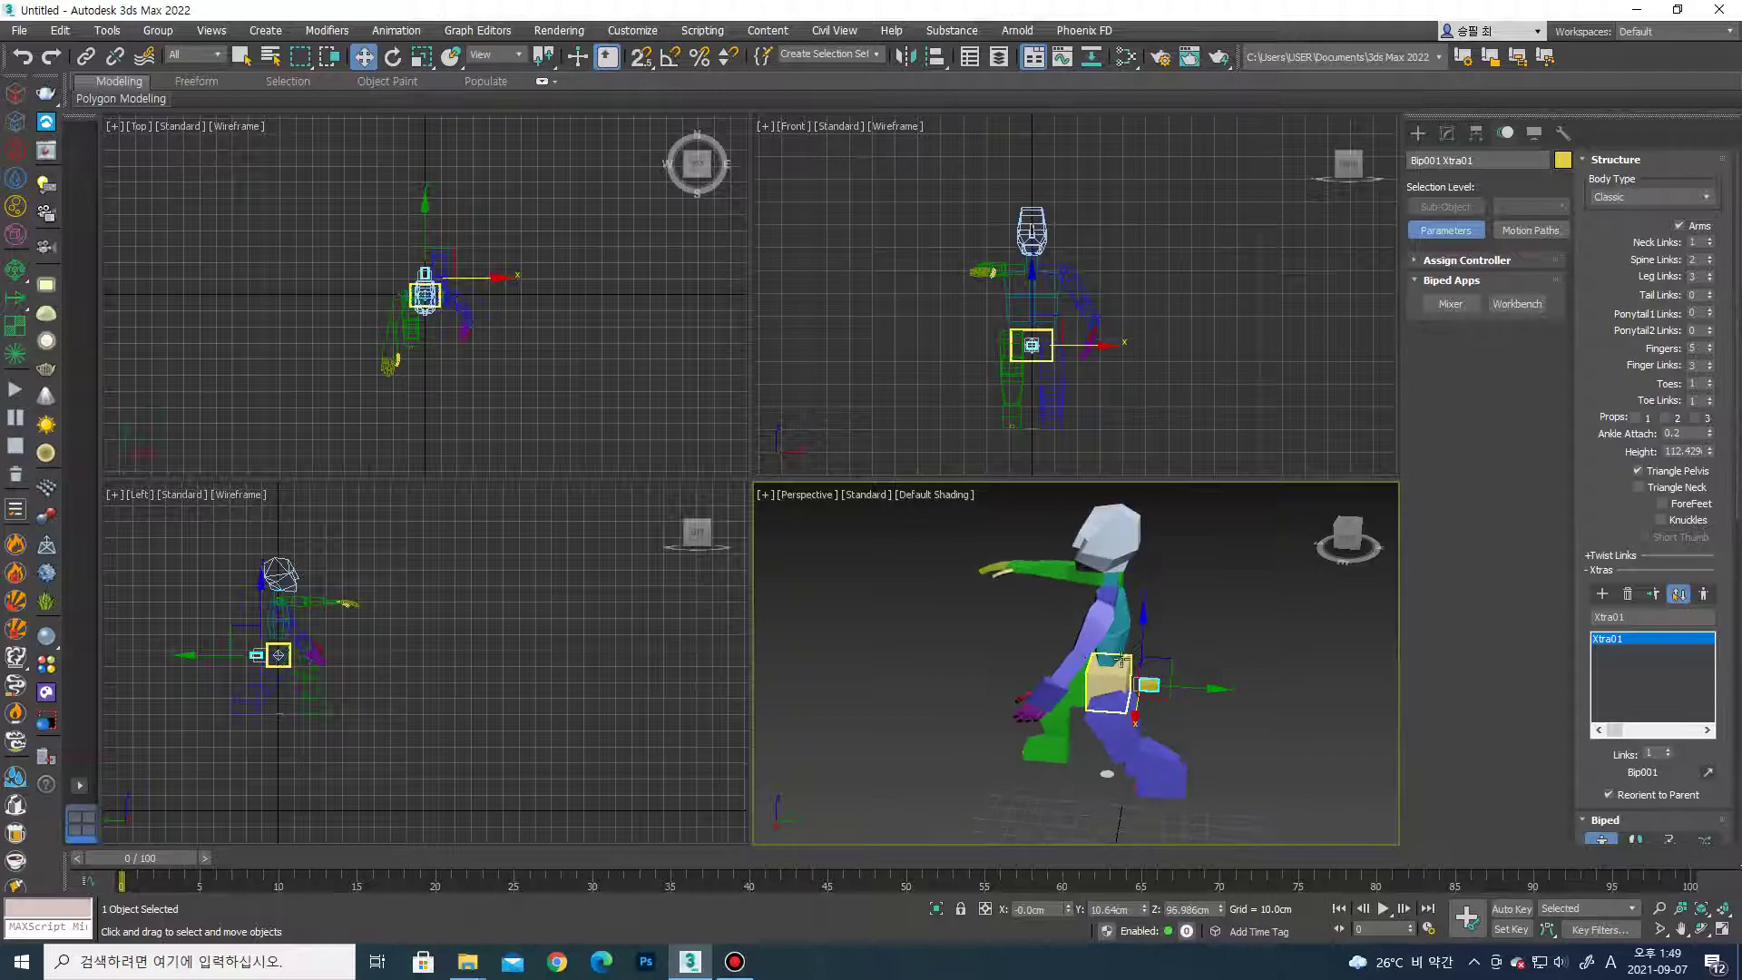
scroll(1125, 660, "up", 3)
scroll(1089, 672, "up", 3)
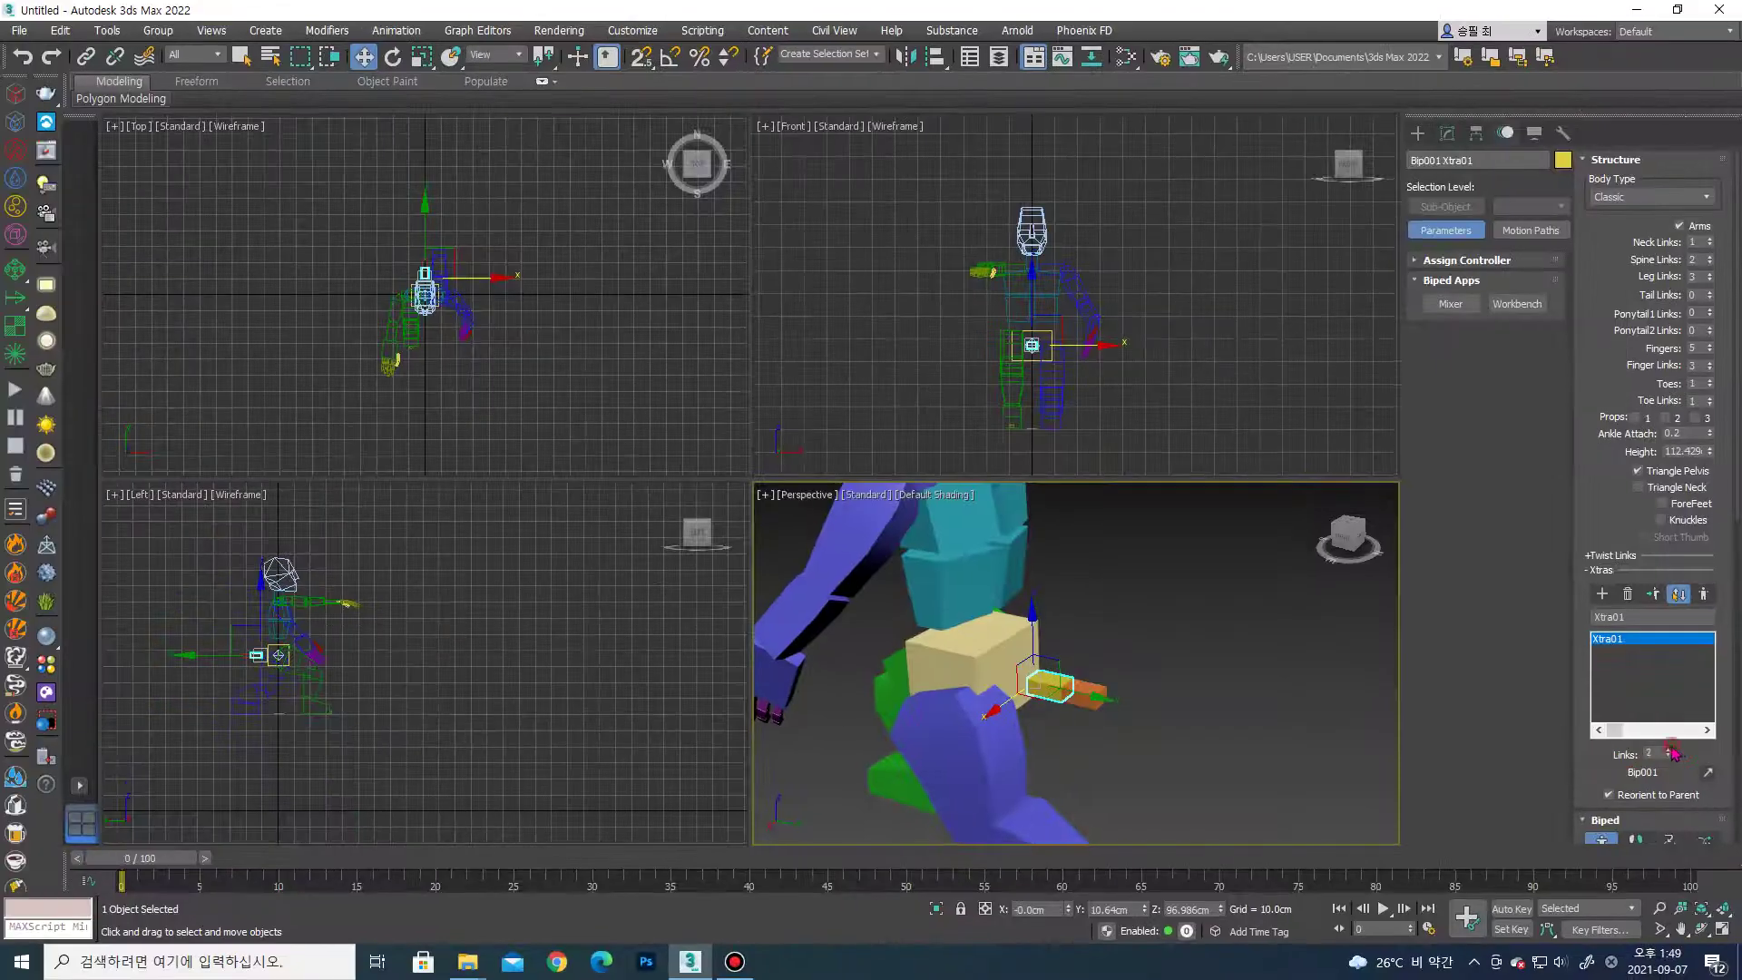
left_click(1672, 752)
middle_click_drag(1179, 699, 1134, 689, "alt")
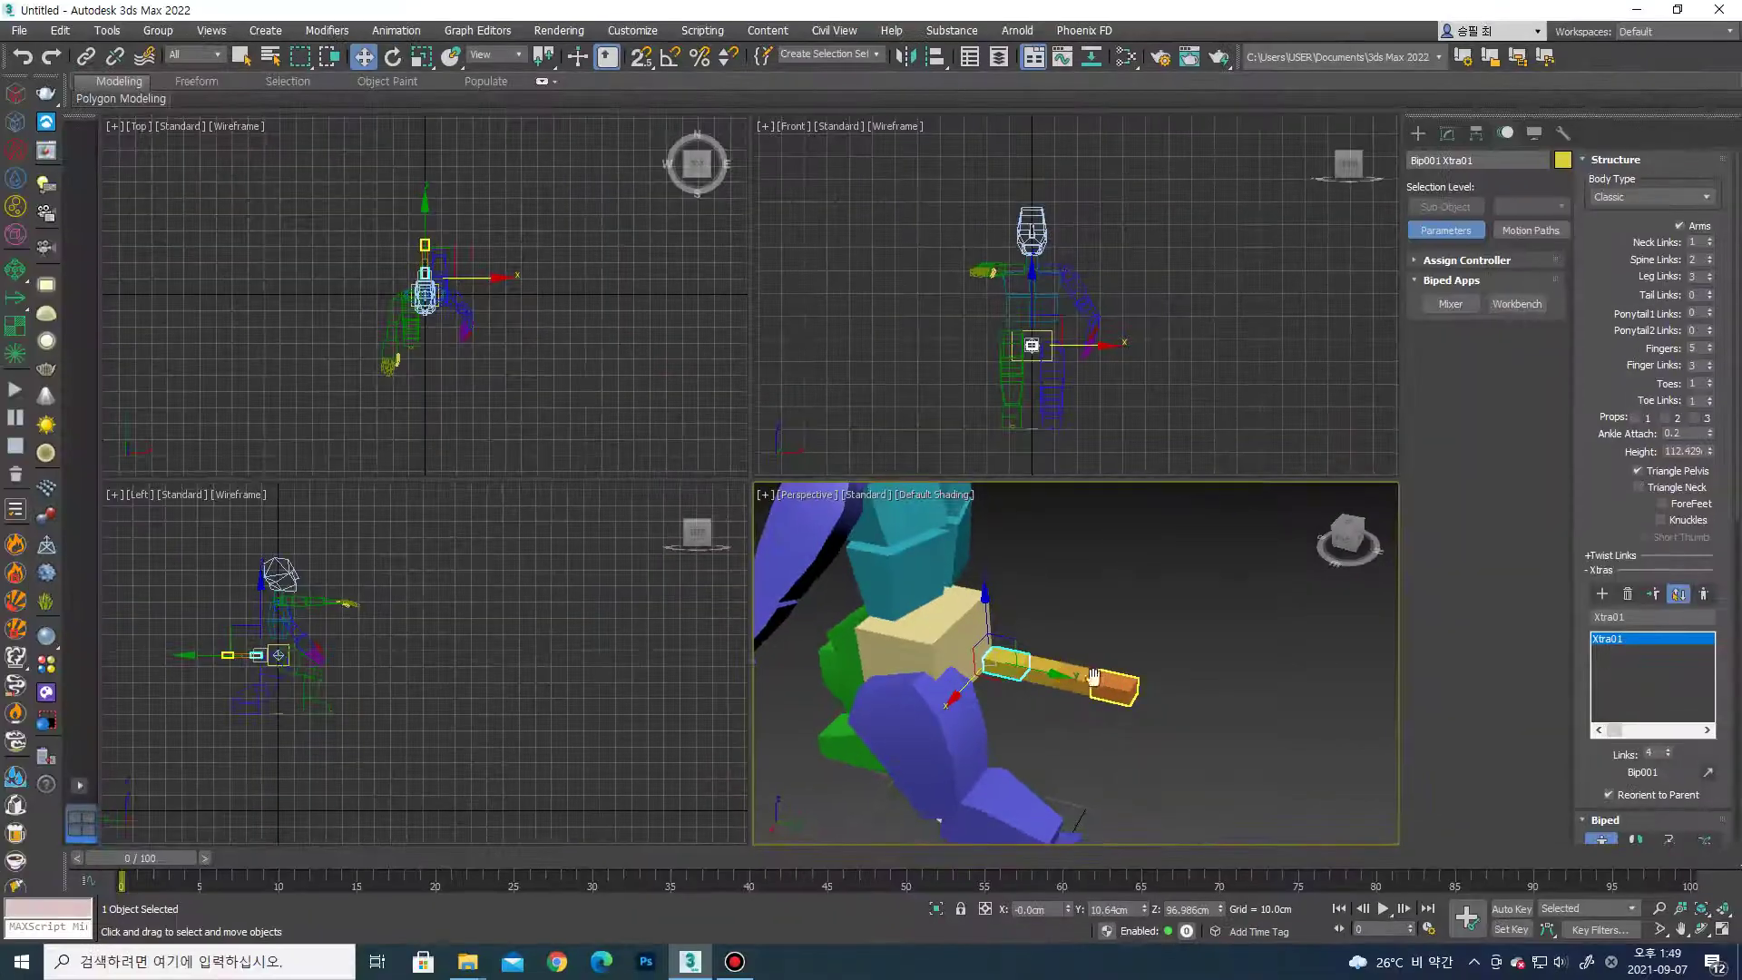
left_click(971, 649)
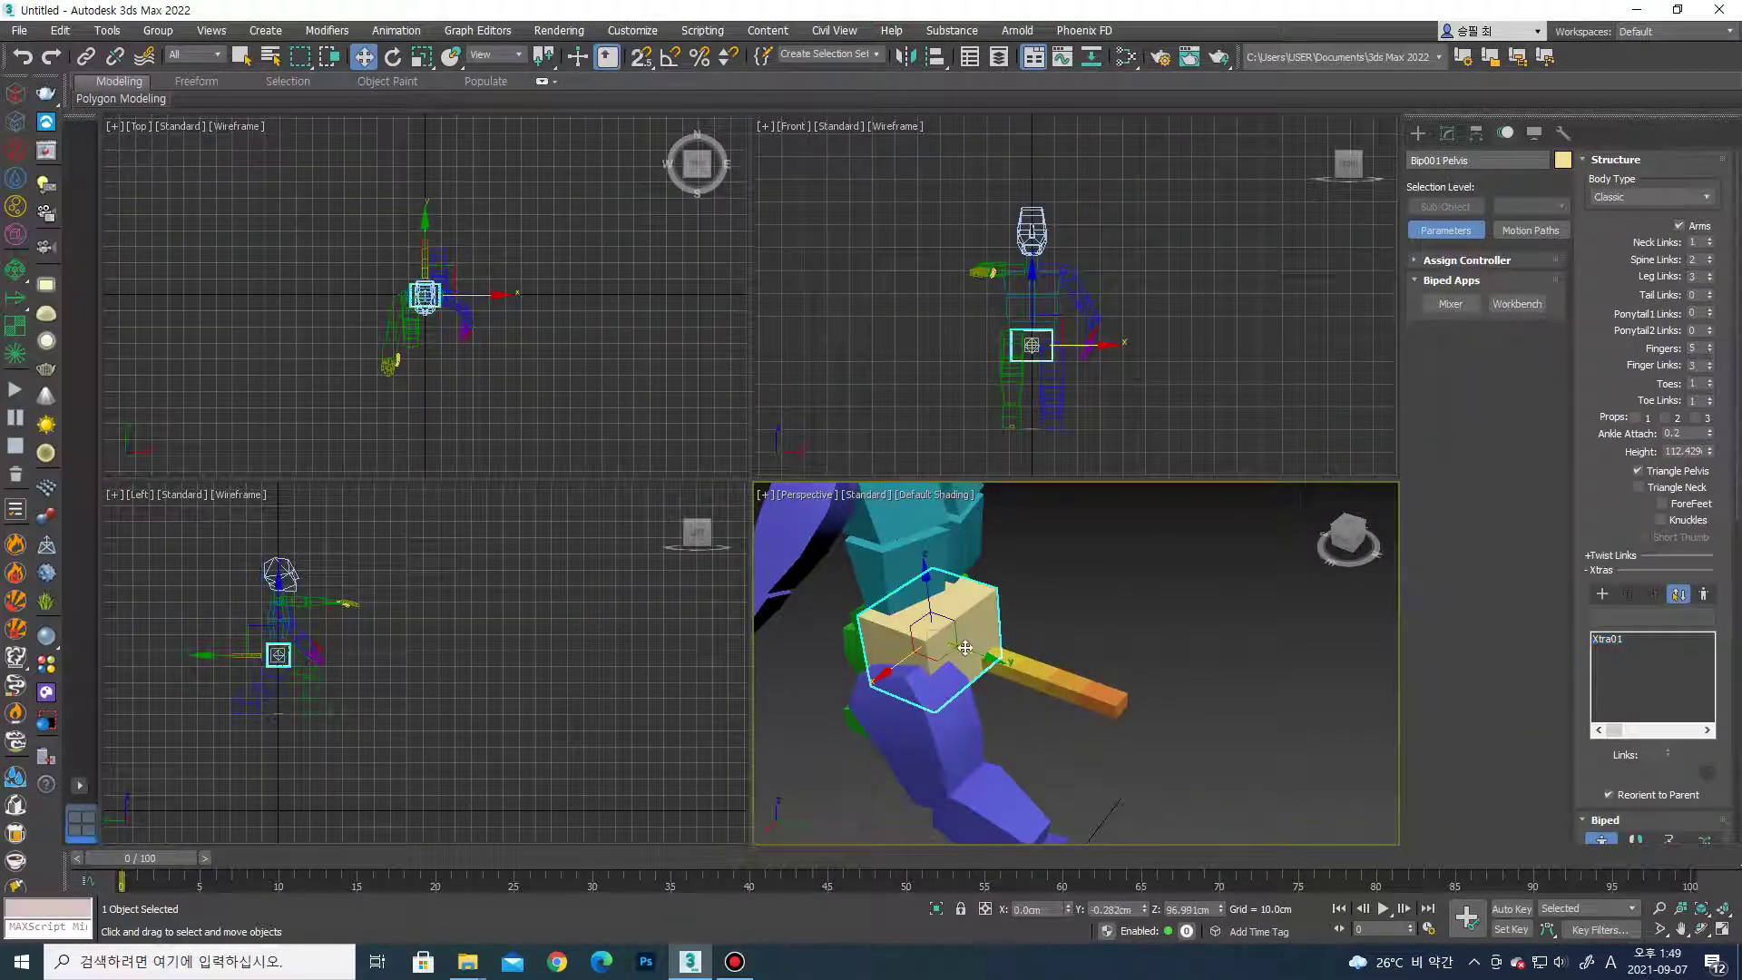
Rotate the pelvis slightly, then select the Xtra01 tail.
key("e")
mouse_move(994, 655)
left_mouse_down()
mouse_move(981, 638)
mouse_move(999, 660)
left_mouse_up()
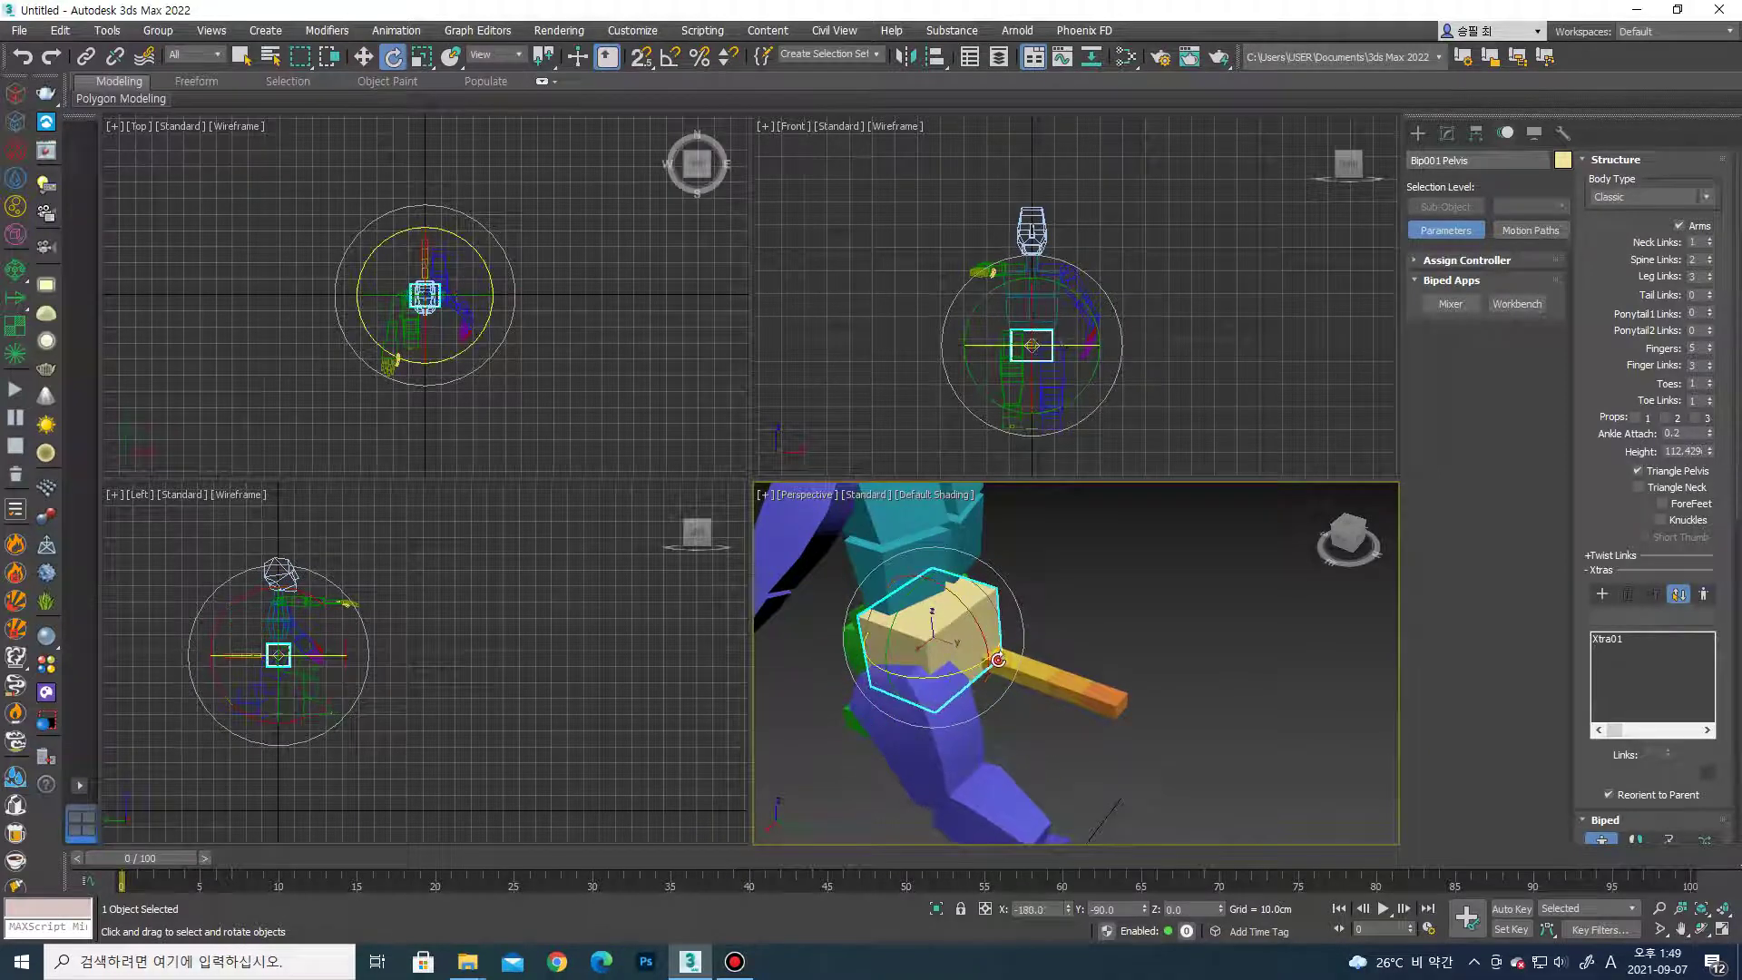
left_click(1058, 649)
left_click(1017, 659)
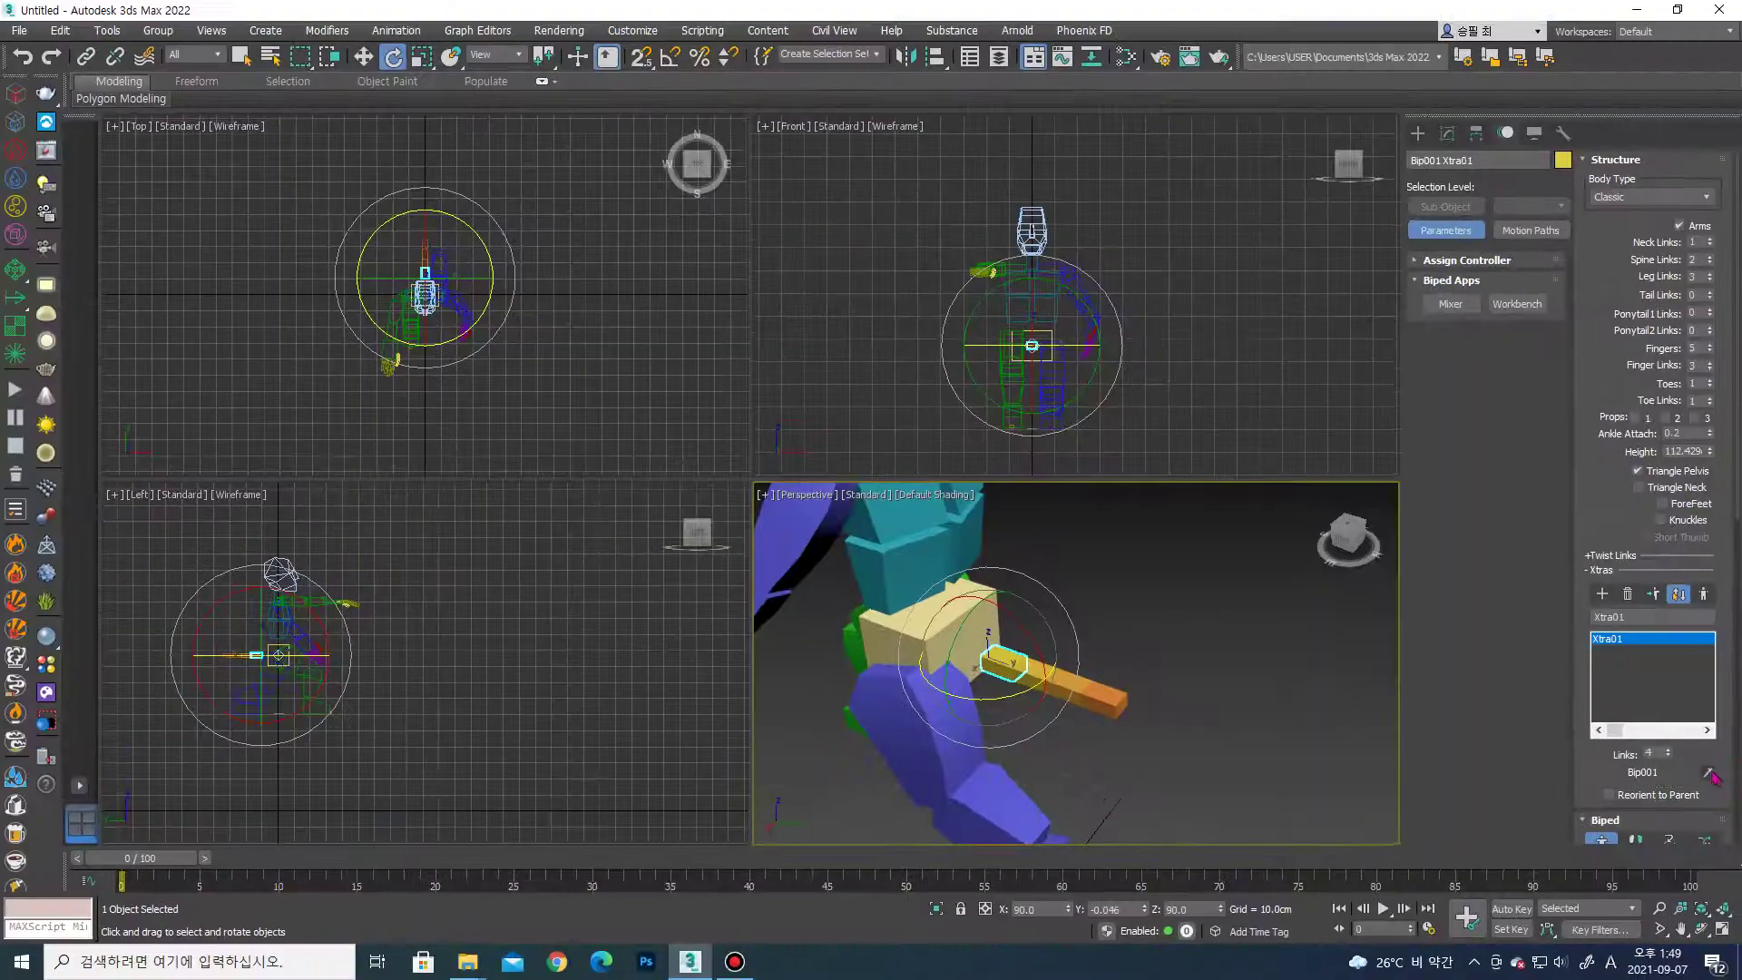
key("w")
middle_click_drag(975, 611, 944, 635, "alt")
Reselect and rotate the pelvis, then create the second Xtra chain, Xtra02.
left_click(935, 641)
key("e")
mouse_move(985, 671)
left_mouse_down()
mouse_move(1003, 658)
mouse_move(980, 676)
left_mouse_up()
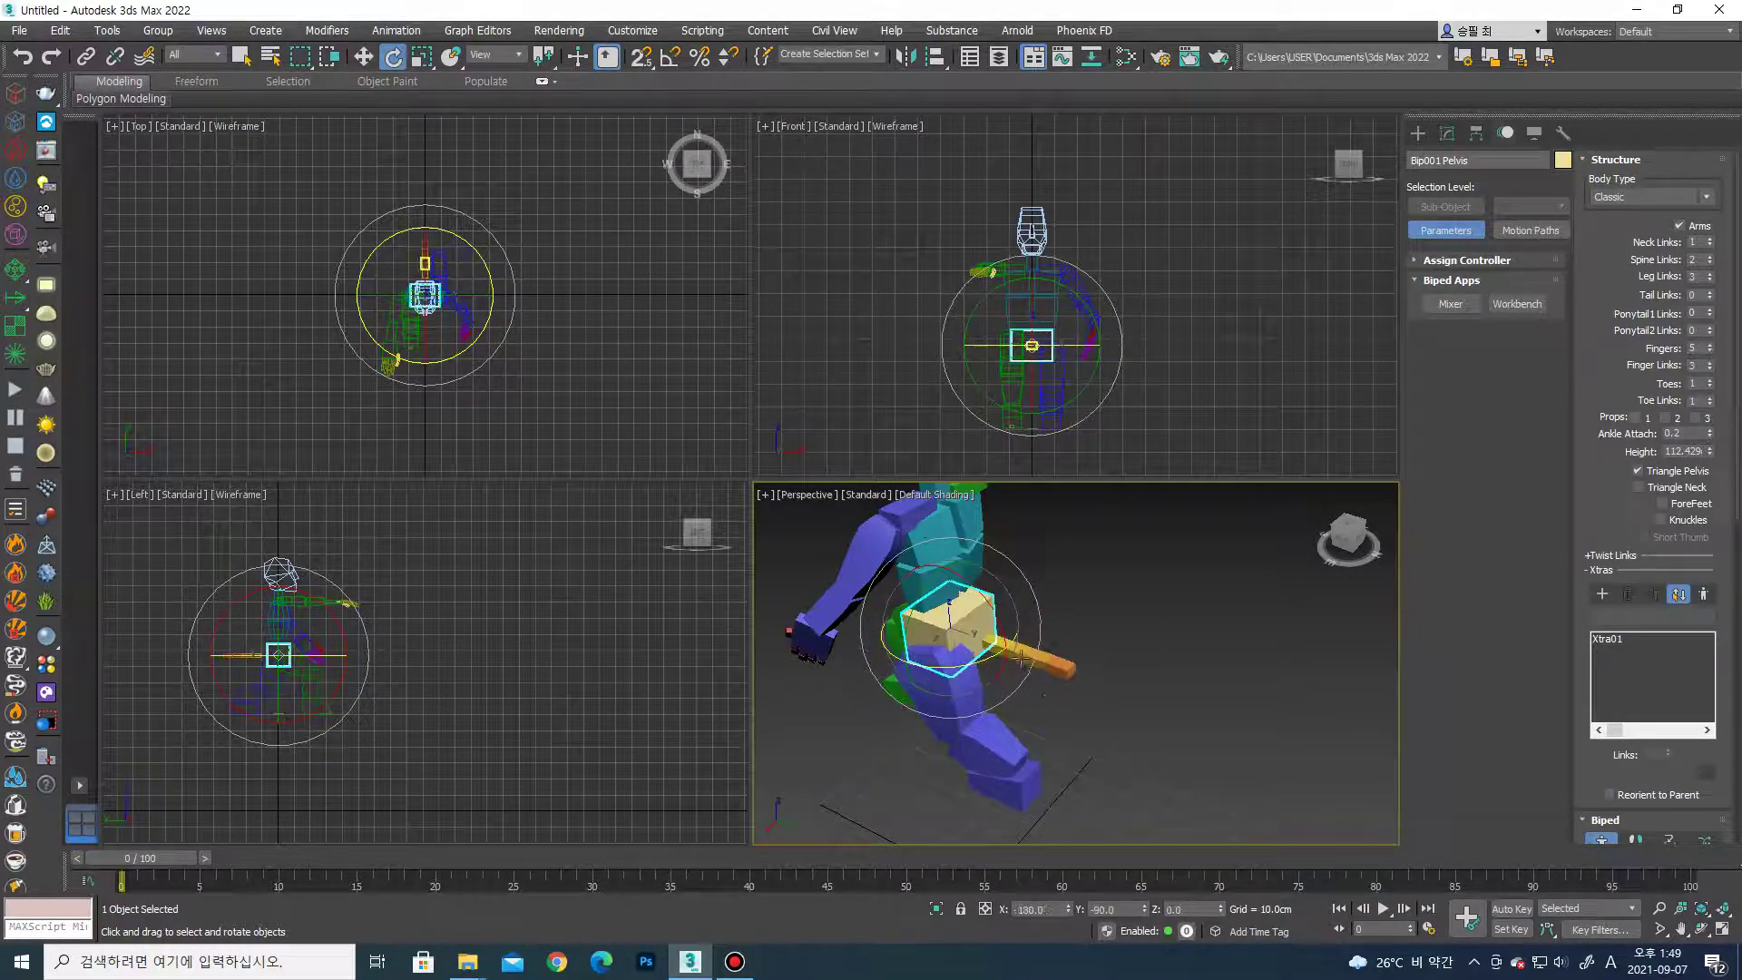
middle_click_drag(980, 676, 1052, 651, "alt")
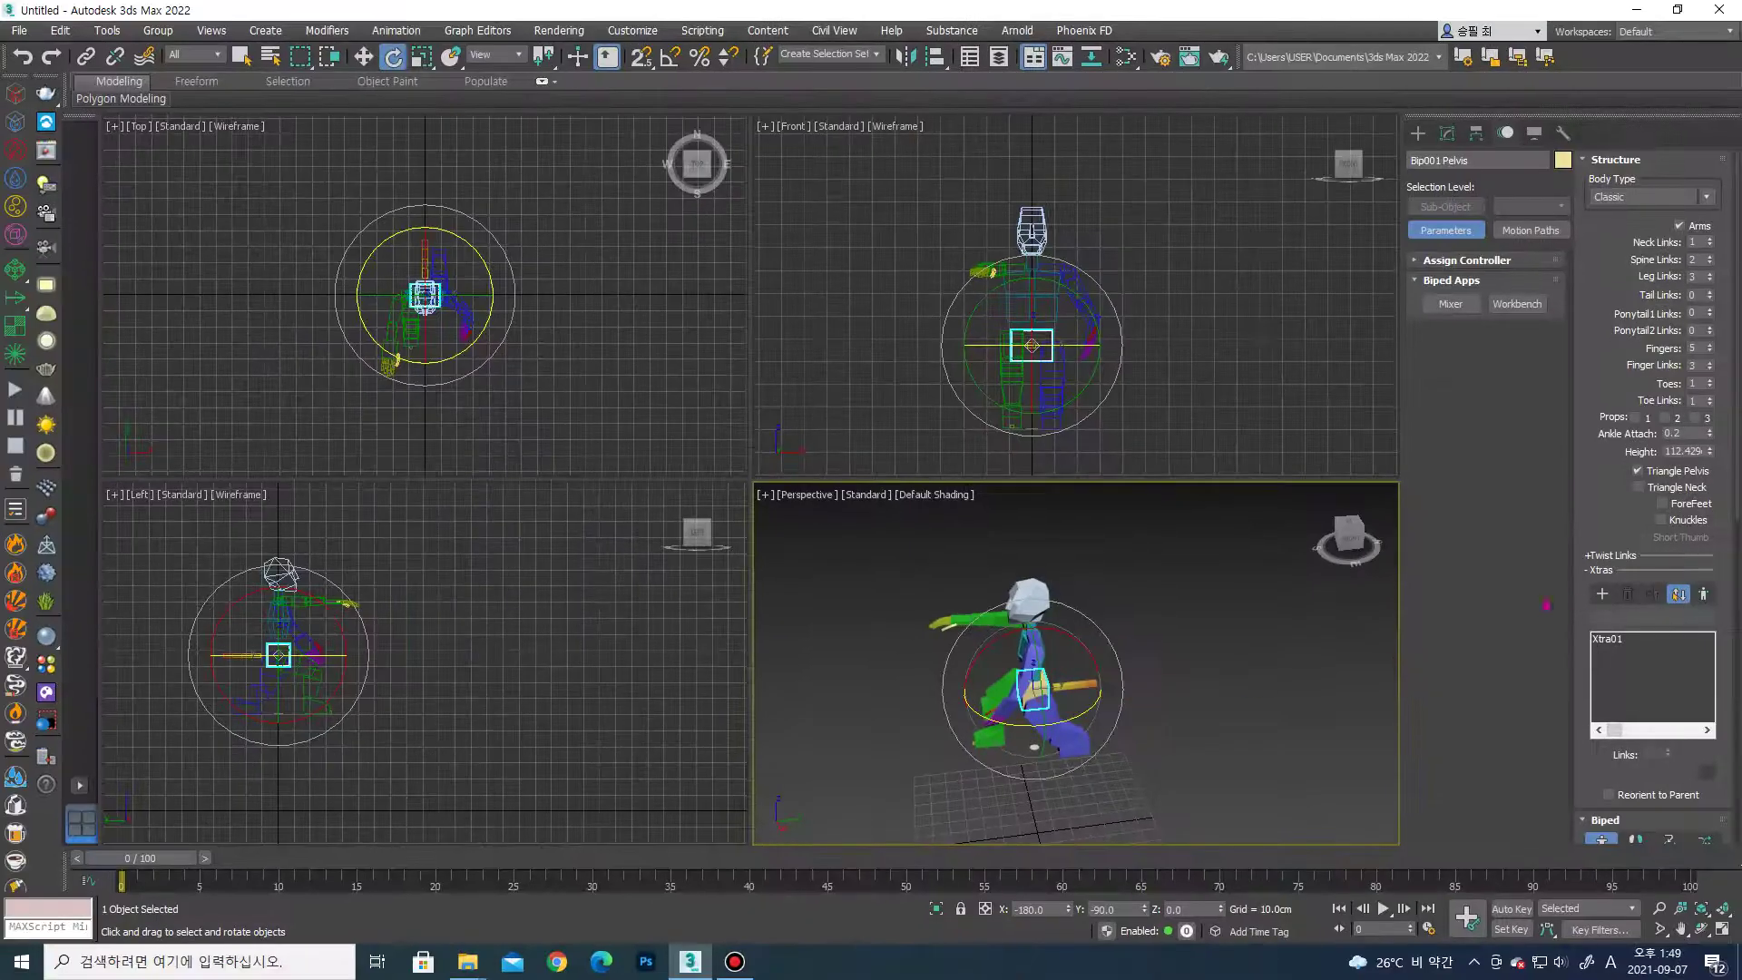
left_click(1607, 651)
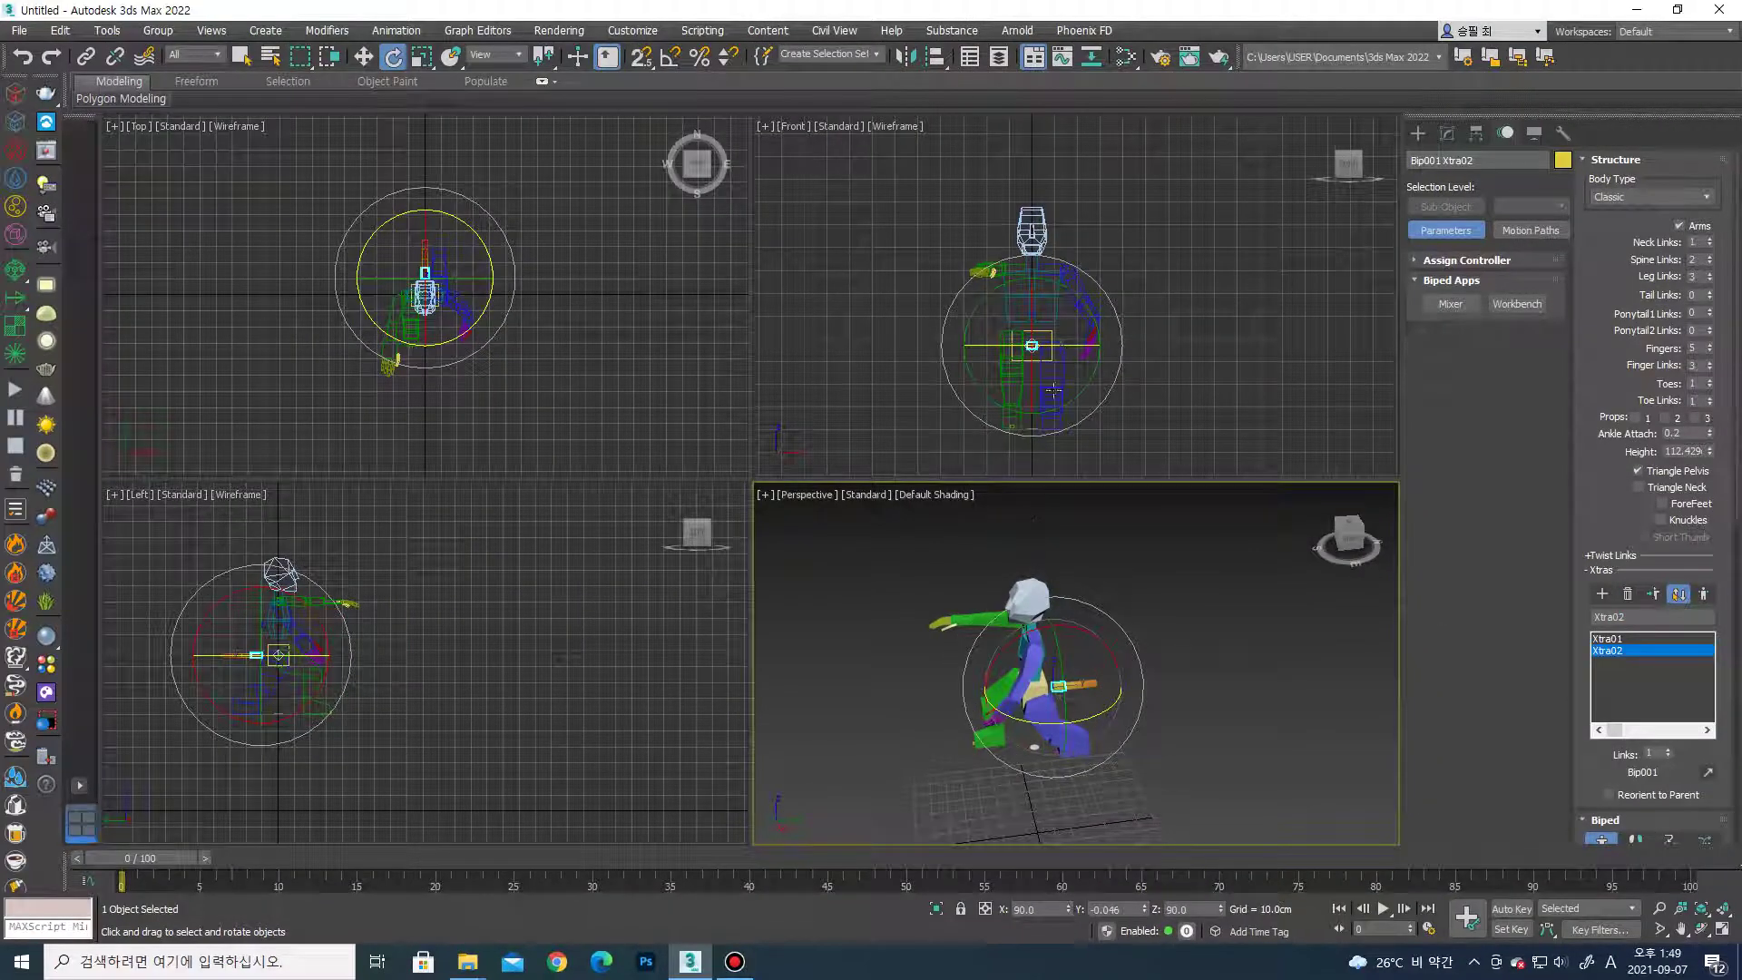
Move and rotate Xtra02 up beside the biped's head so it points downward.
middle_click_drag(1053, 390, 1010, 404)
key("w")
left_click_drag(991, 359, 1043, 351)
left_click_drag(1038, 253, 1038, 127)
key("e")
scroll(1033, 191, "up", 5)
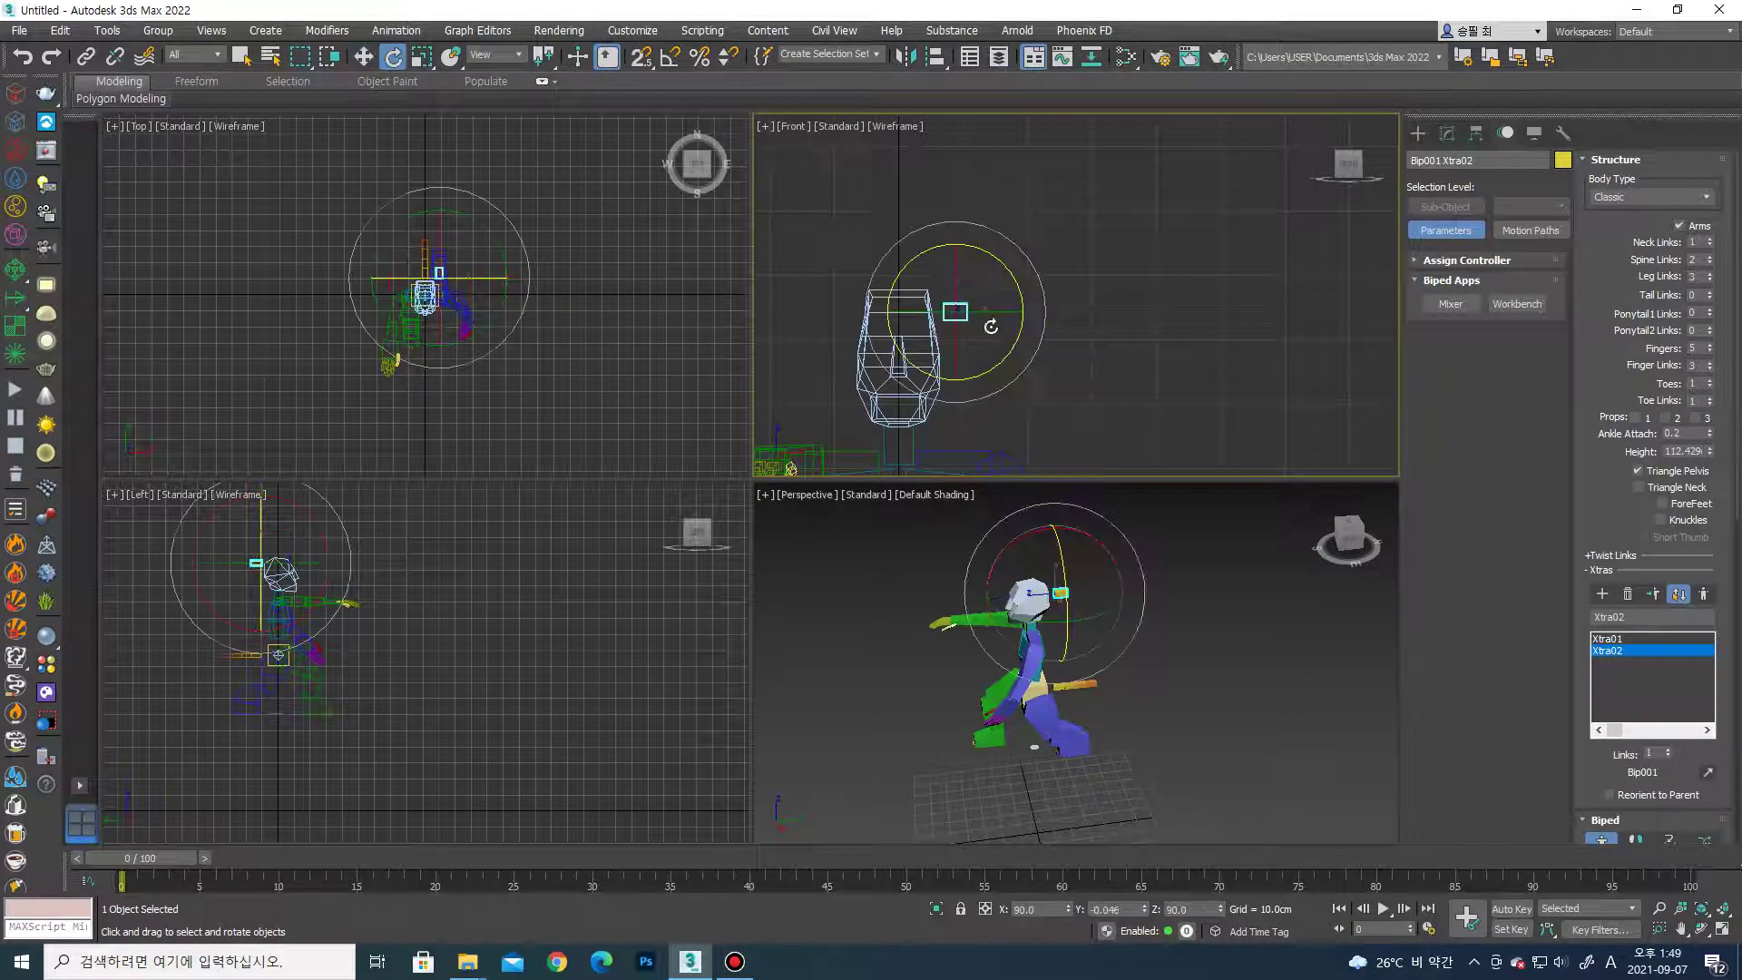
left_click_drag(991, 326, 994, 473)
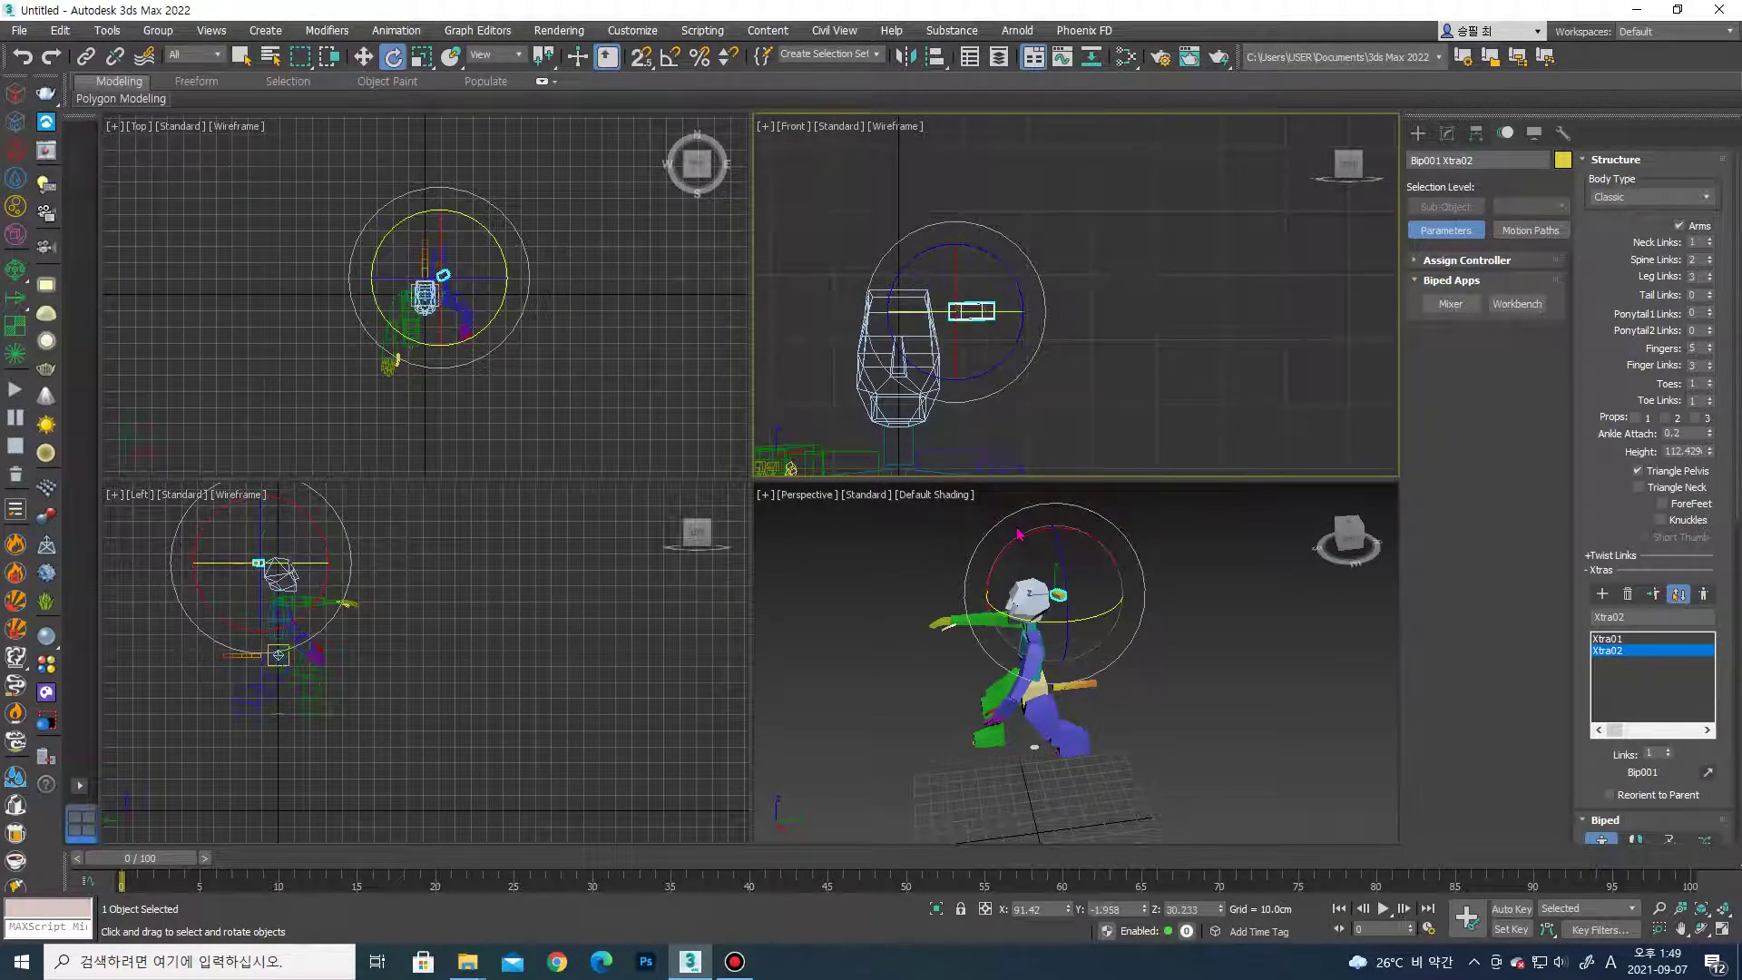
scroll(1021, 586, "up", 5)
key("w")
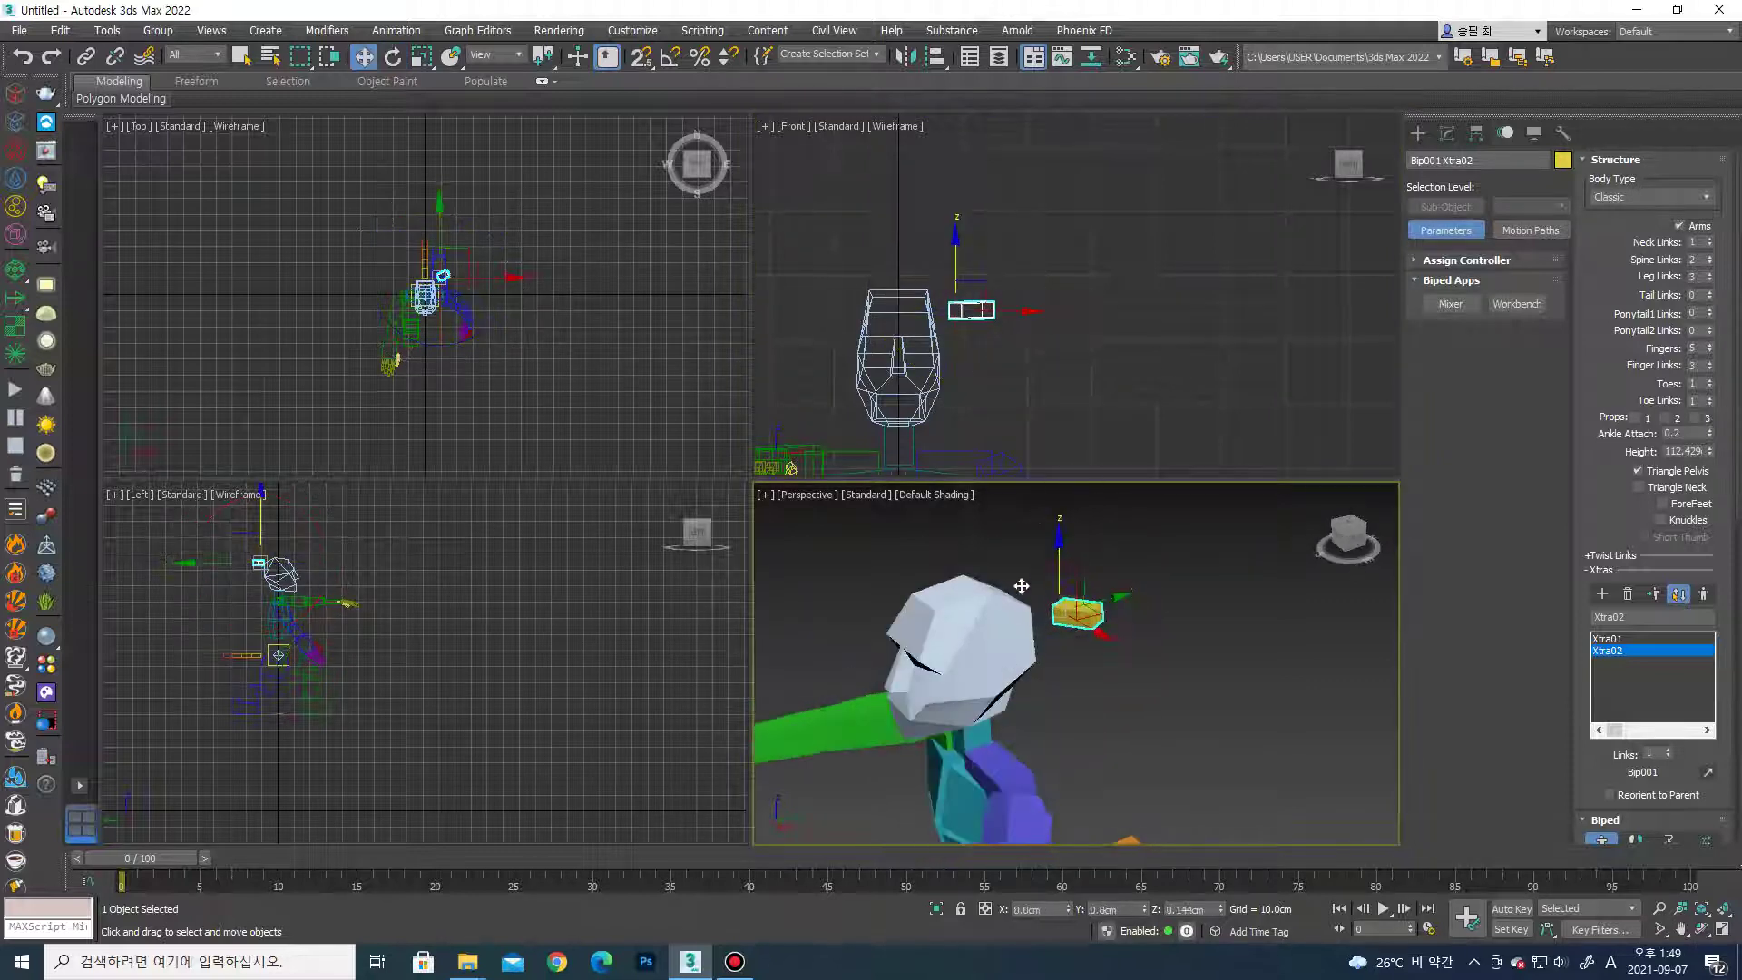
left_click_drag(1084, 608, 1049, 613)
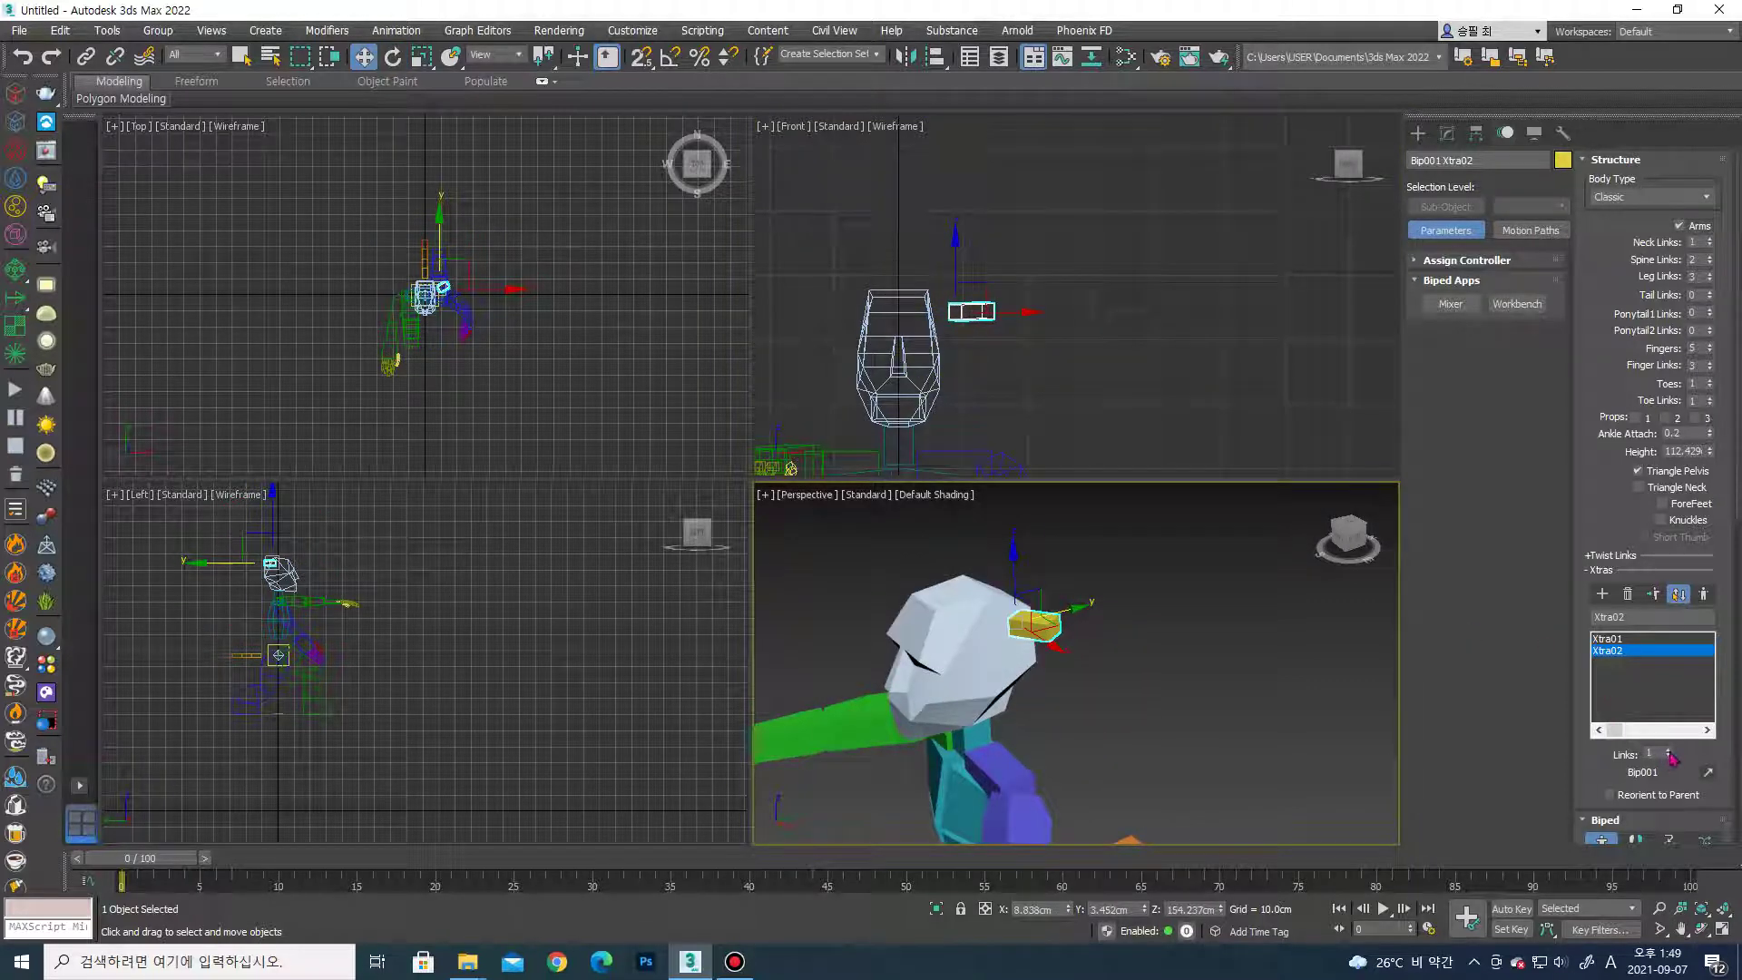
key("e")
left_click_drag(1028, 622, 1042, 640)
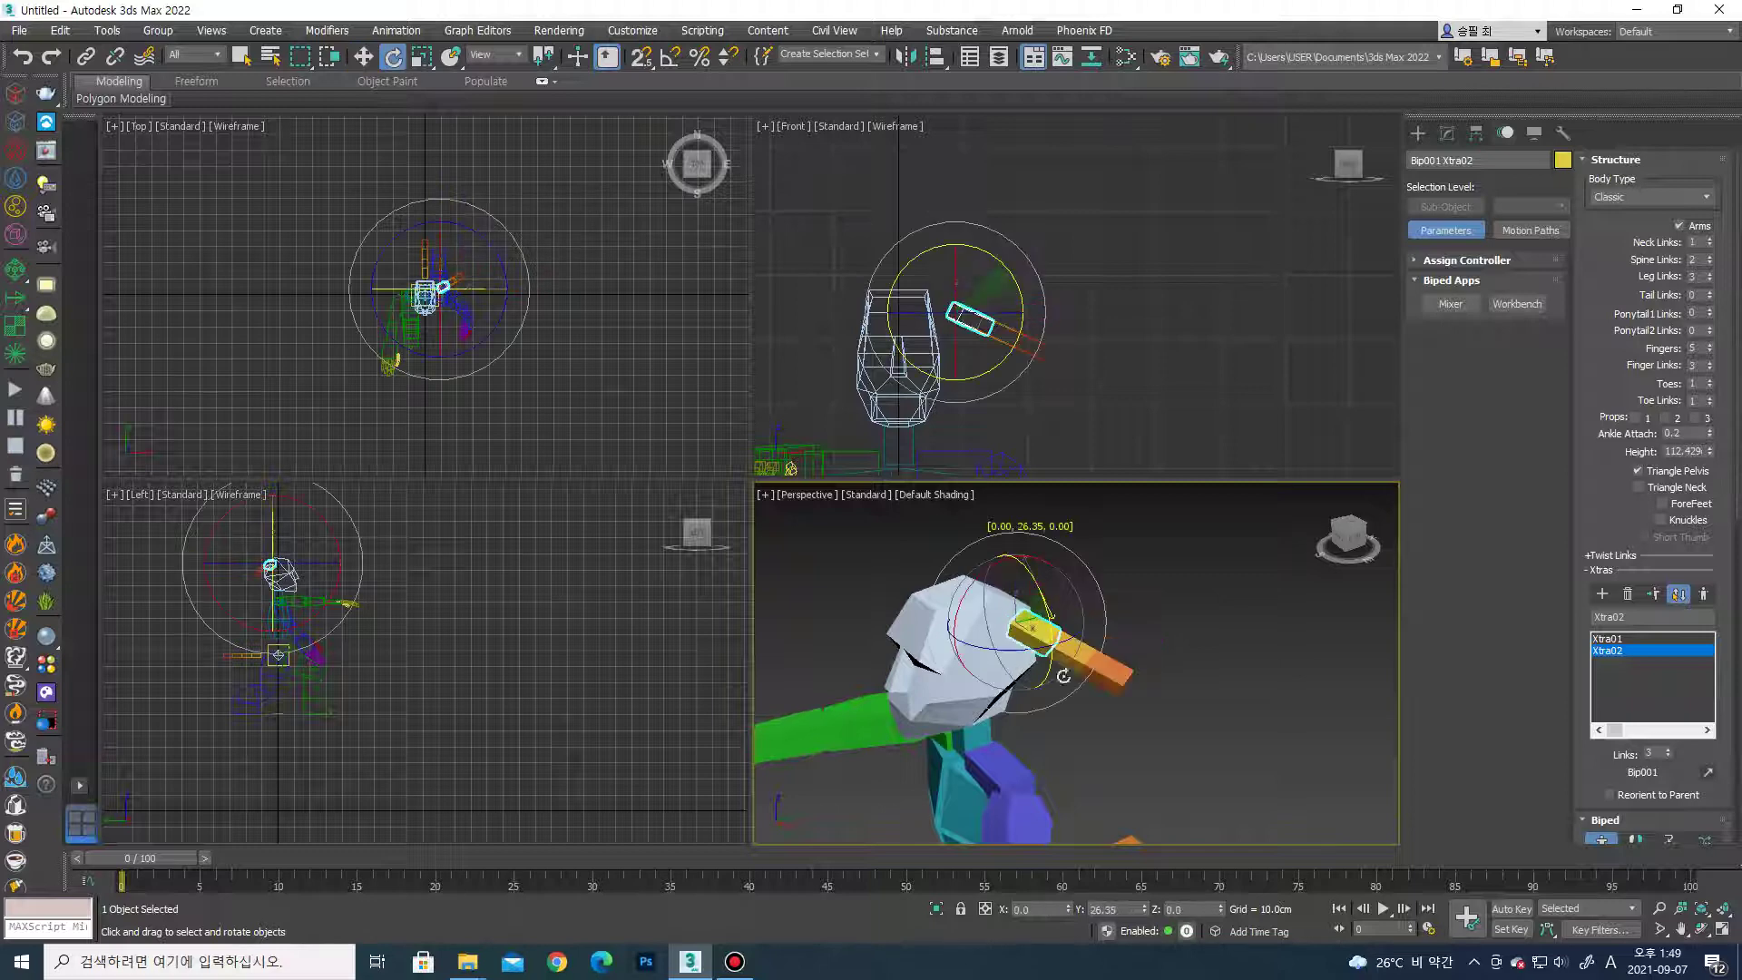
Bend the whole Xtra02 chain into a curl, then select only its first link.
double_click(1028, 630)
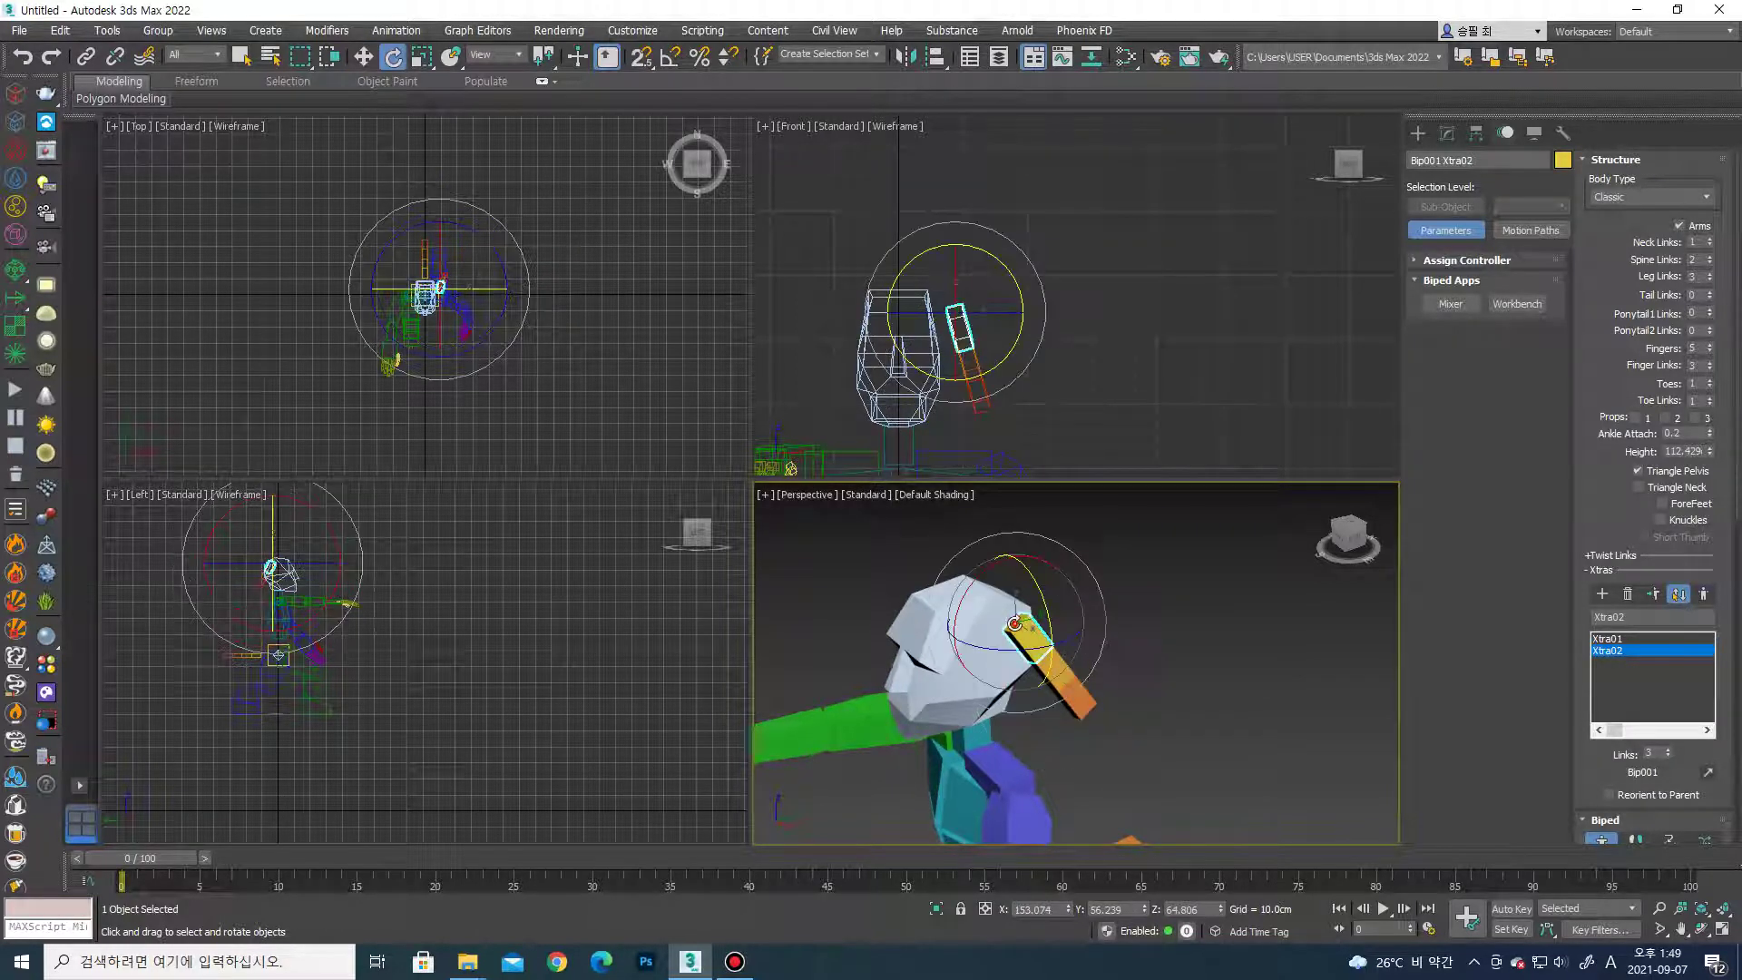
left_click_drag(1071, 635, 1115, 588)
middle_click_drag(1117, 592, 1120, 633, "alt")
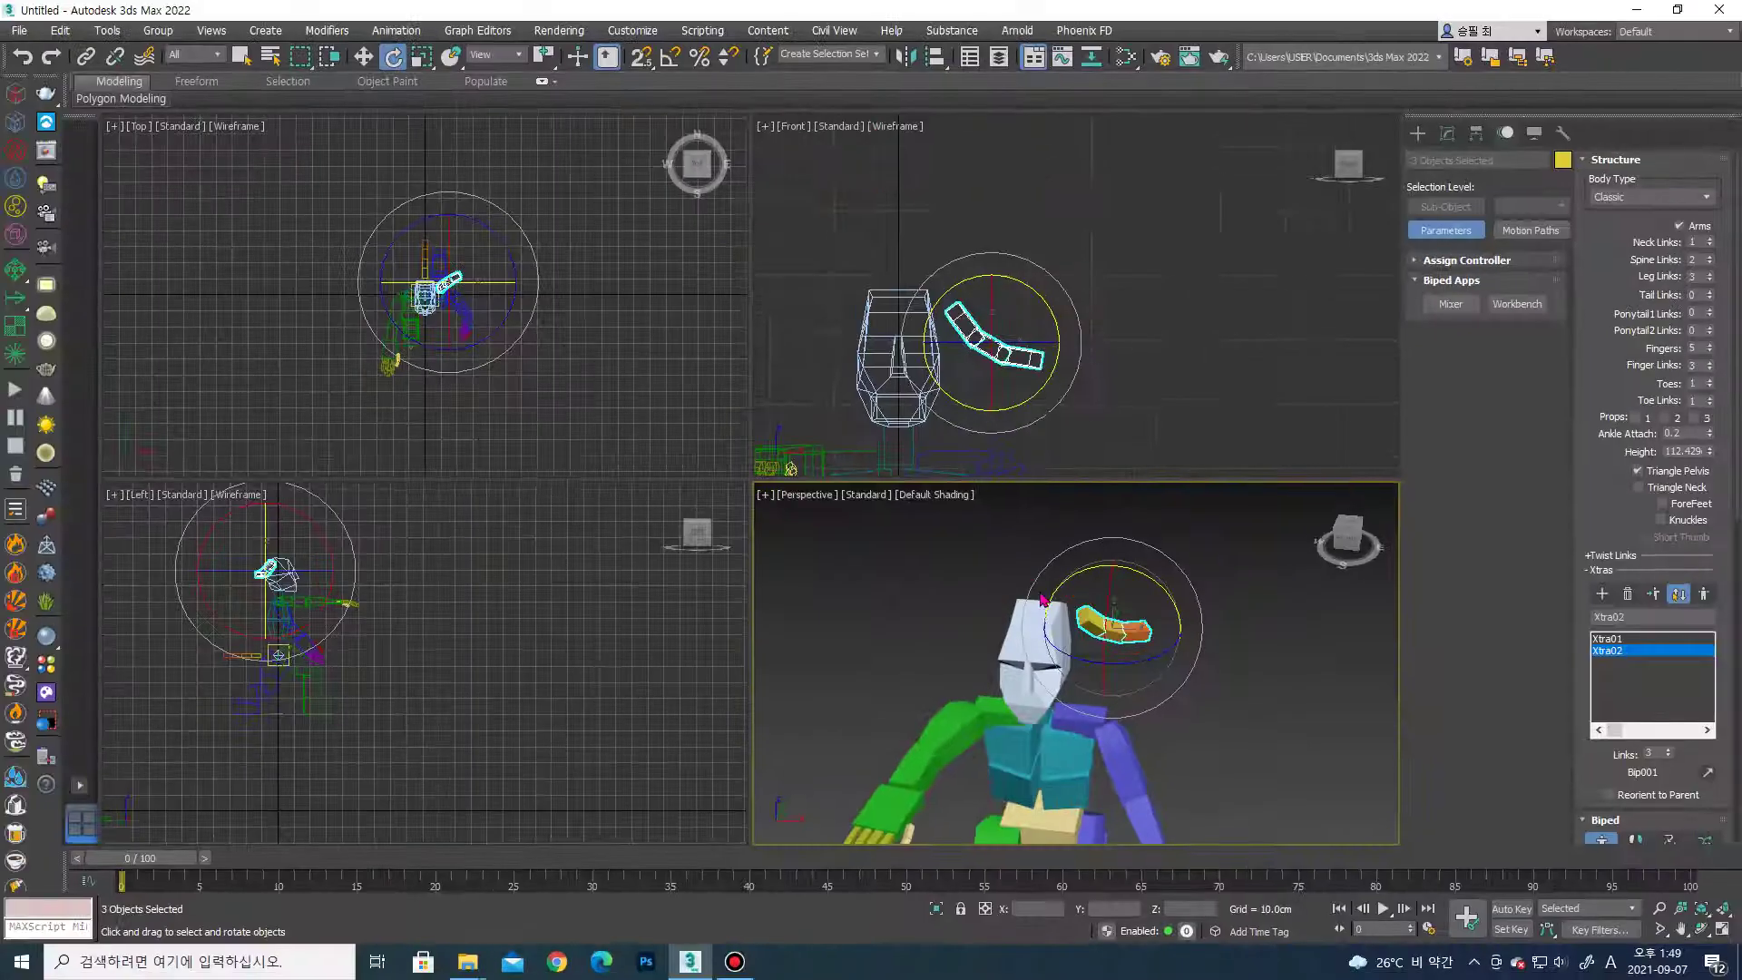
left_click(1222, 609)
left_click(1092, 621)
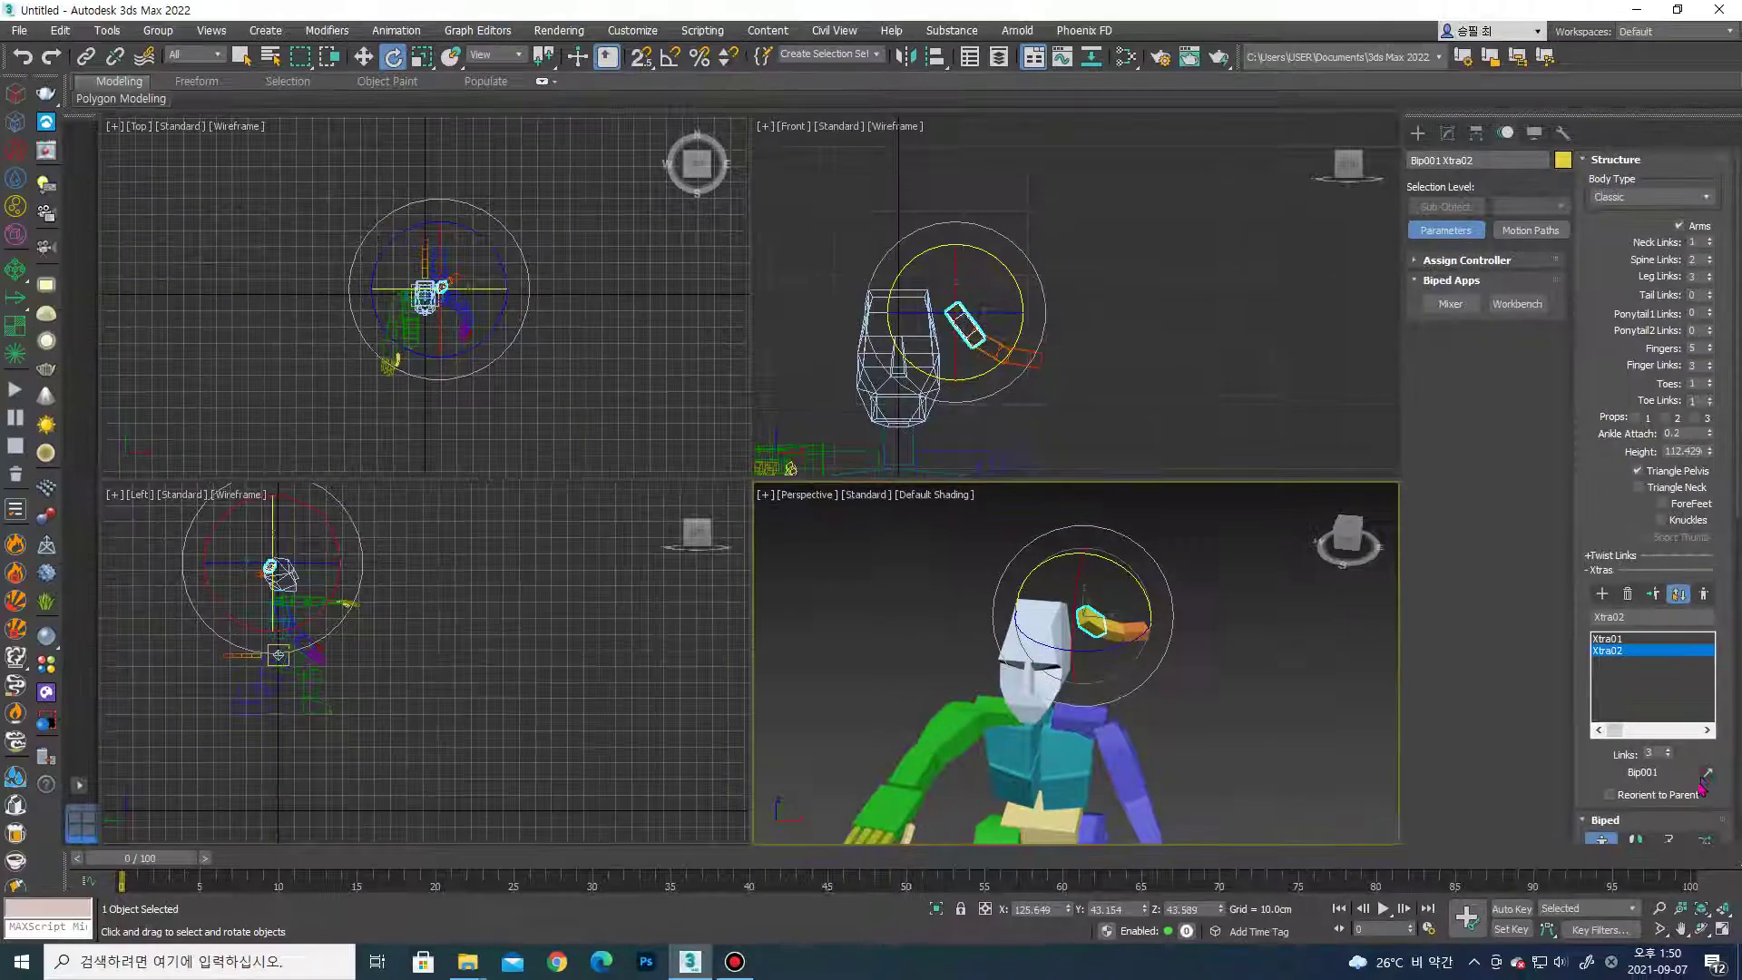
left_click(1706, 776)
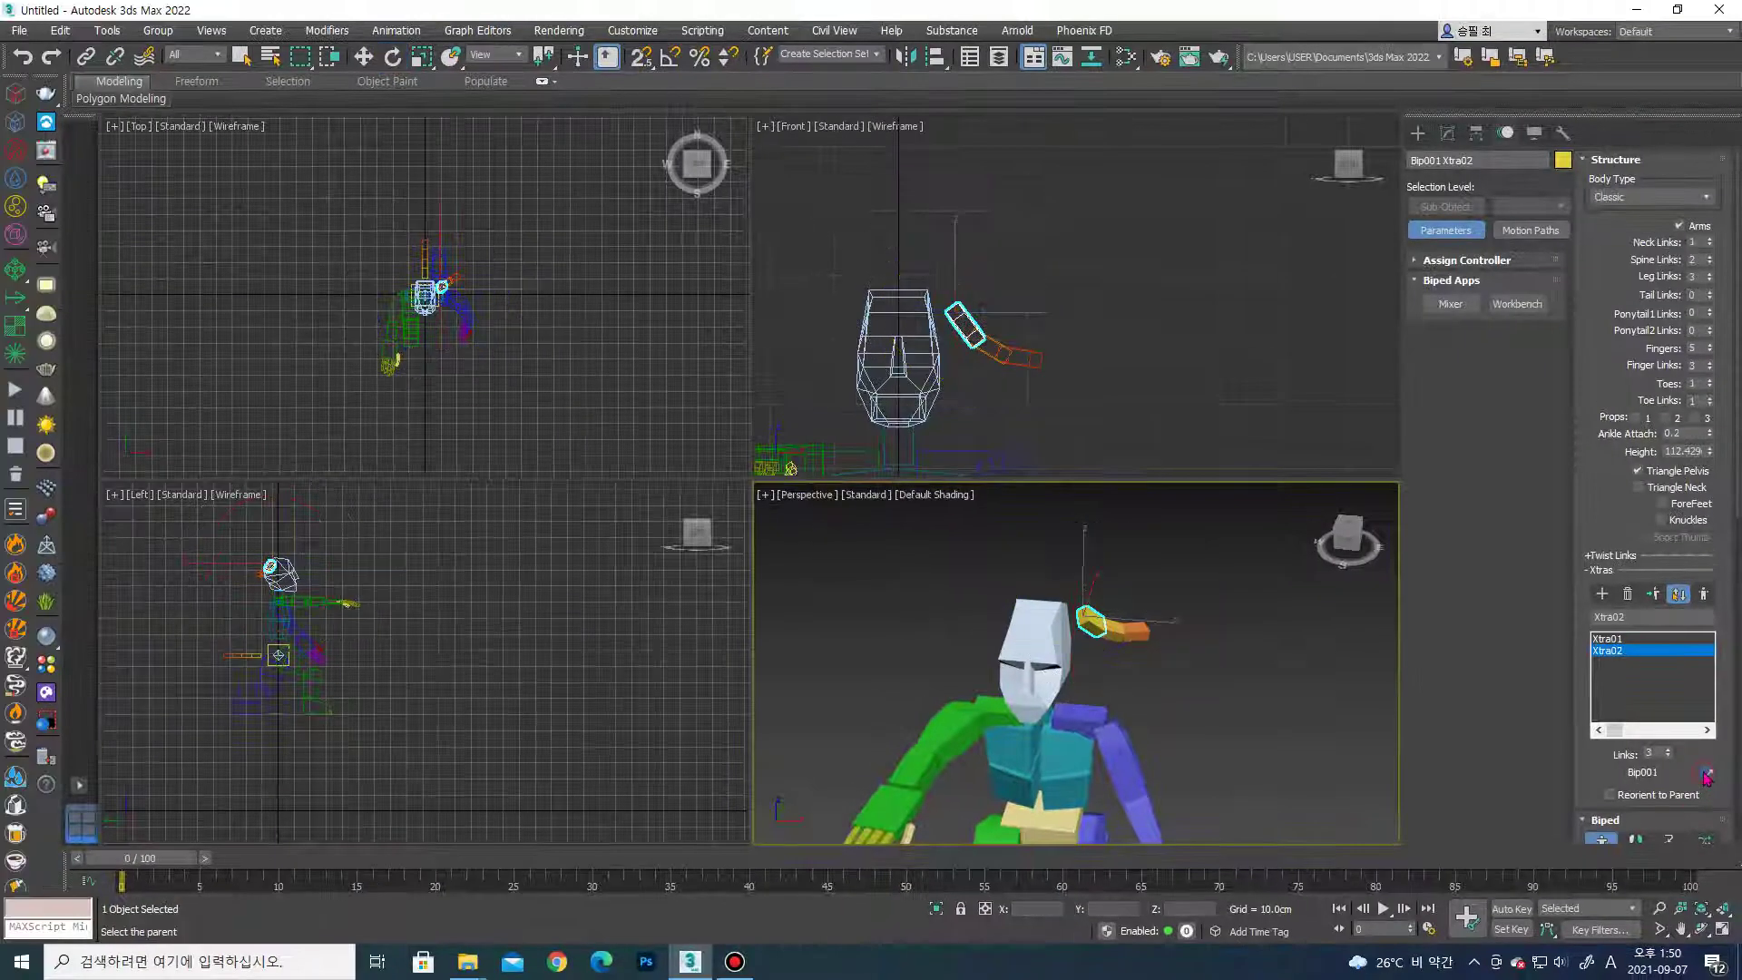
Parent the ponytail to the head and create its mirrored copy Xtra02Opp.
left_click(1049, 629)
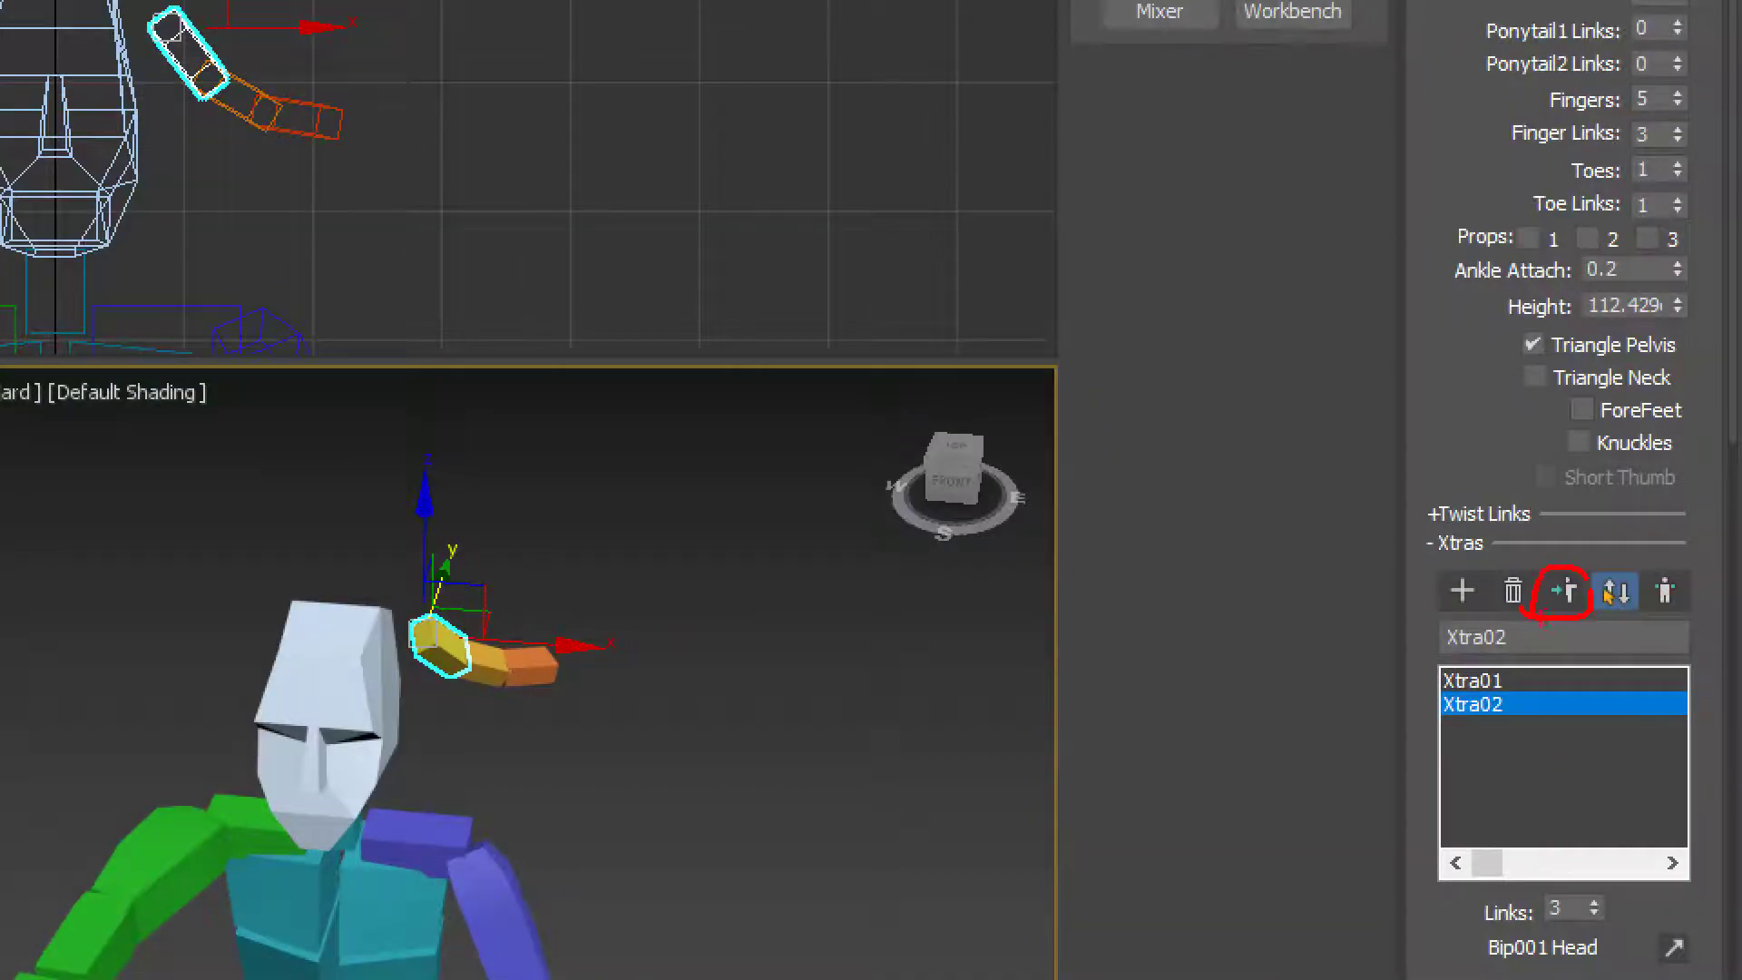
left_click(1564, 593)
mouse_move(1116, 603)
middle_mouse_down("alt")
mouse_move(1192, 578)
mouse_move(1125, 621)
mouse_move(1168, 620)
middle_mouse_up("alt")
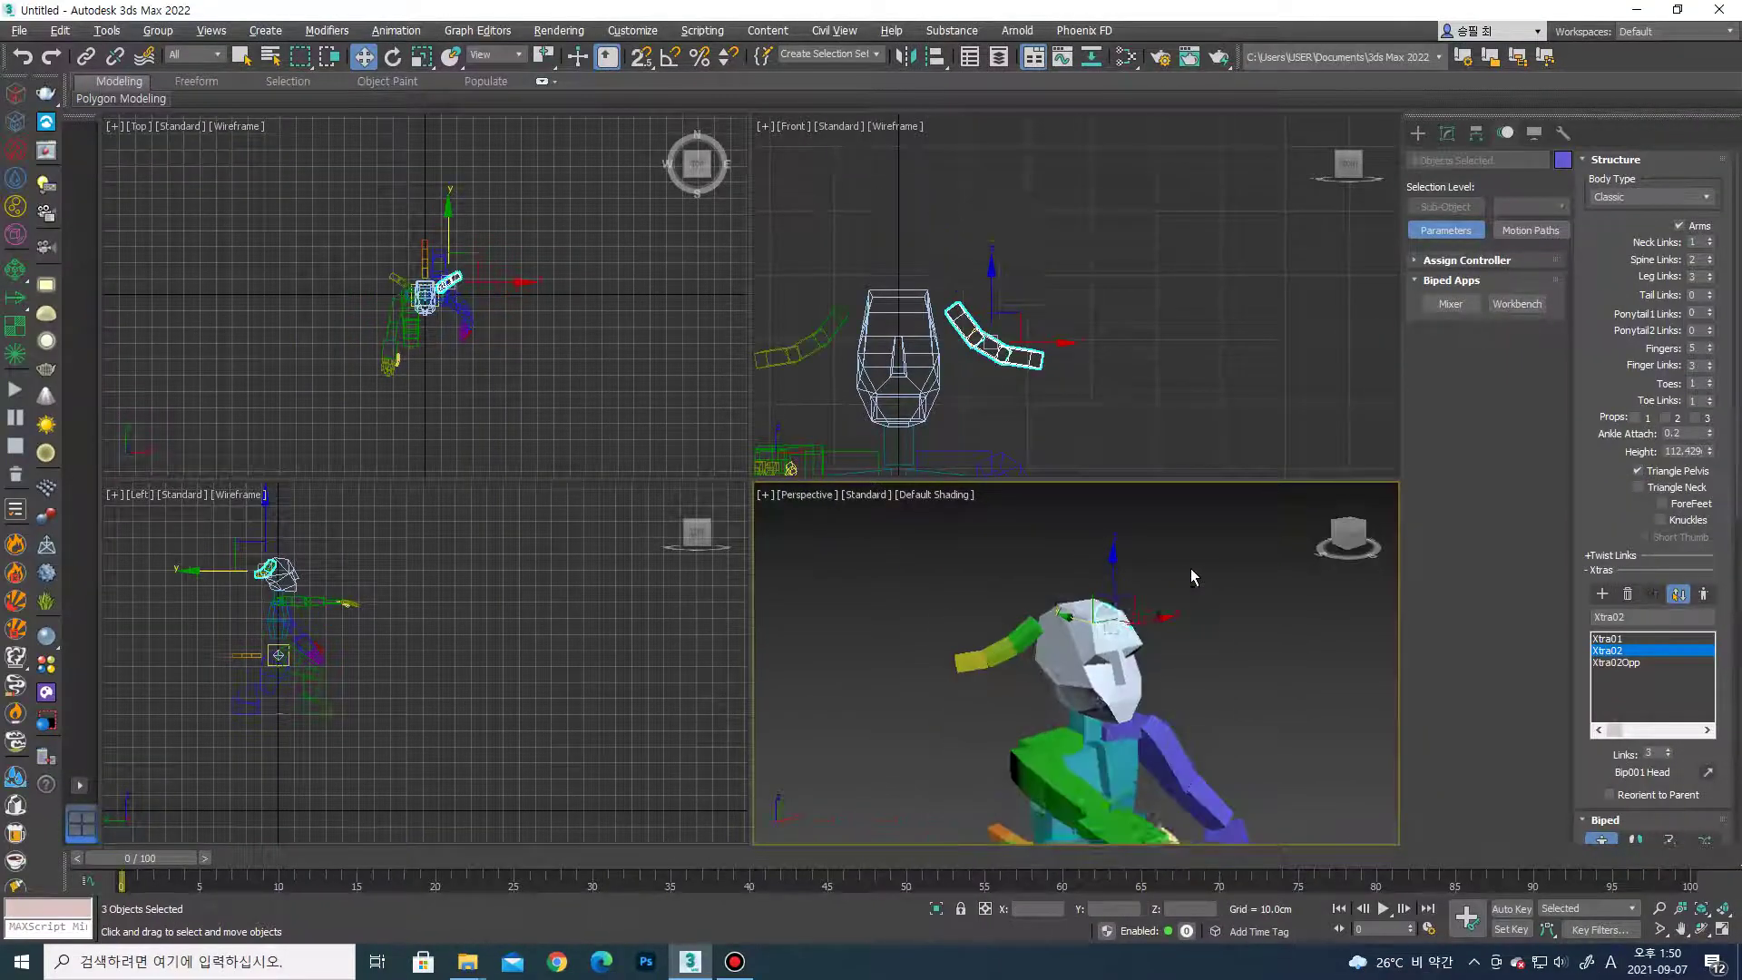
scroll(1084, 626, "down", 5)
Select the biped's pelvis and add a new one-link Xtra03 chain.
left_click(1223, 613)
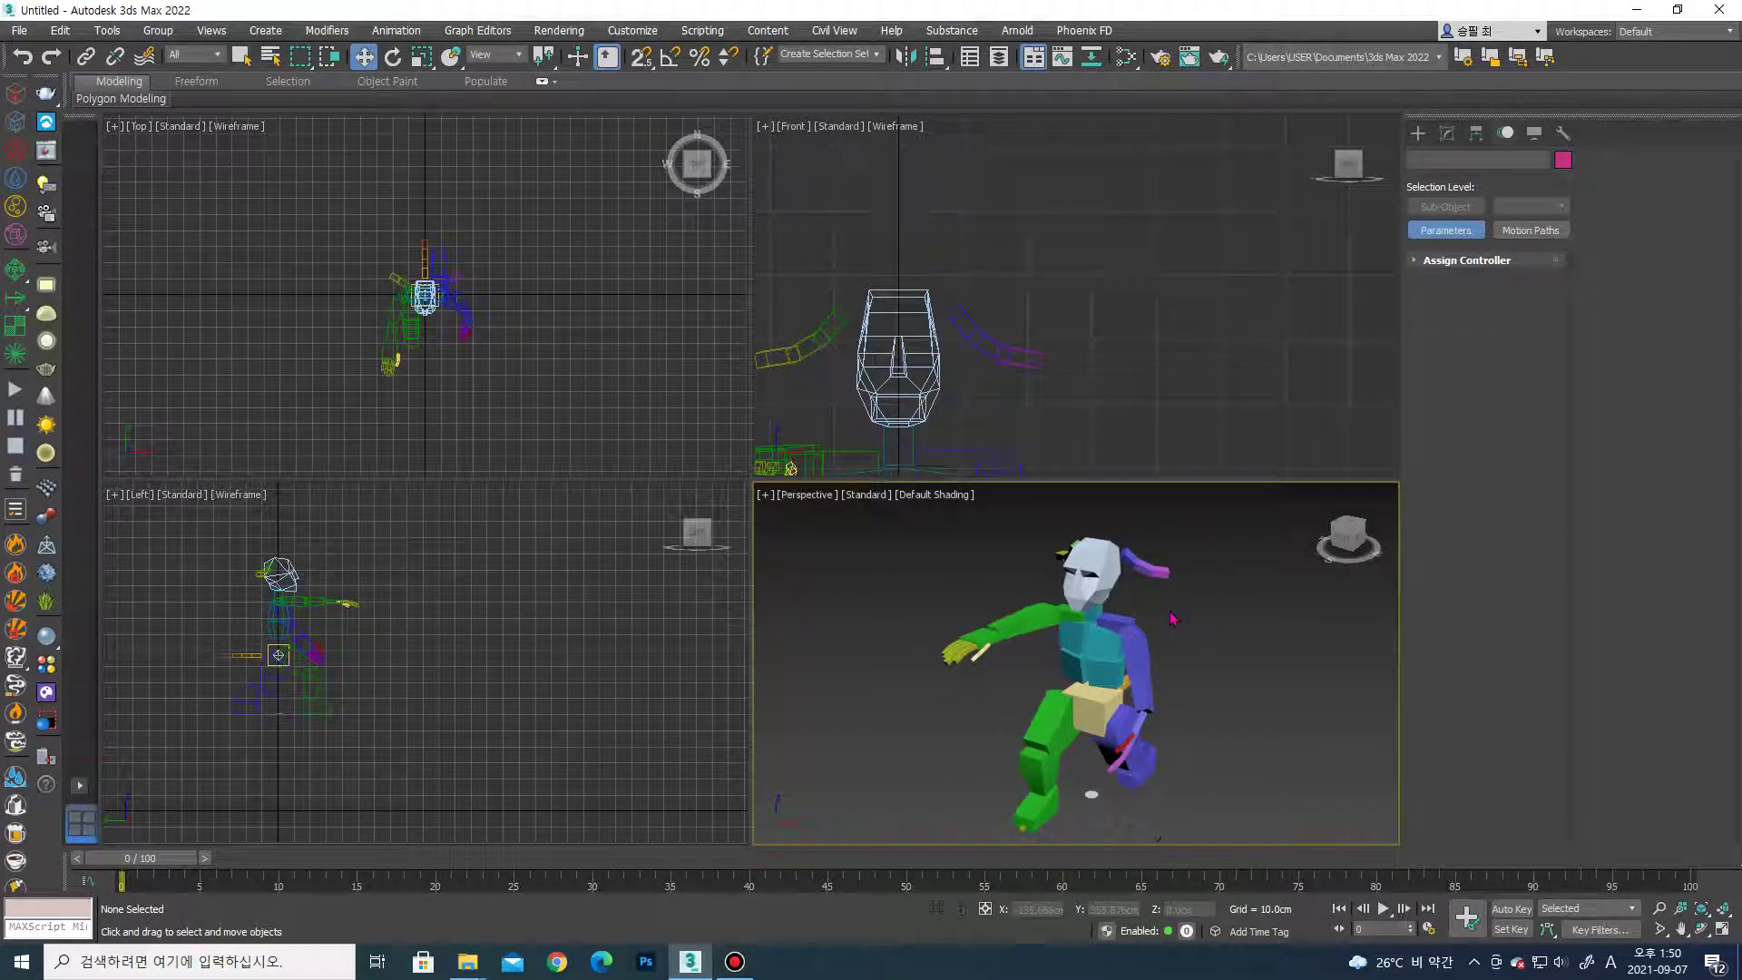
left_click(1093, 706)
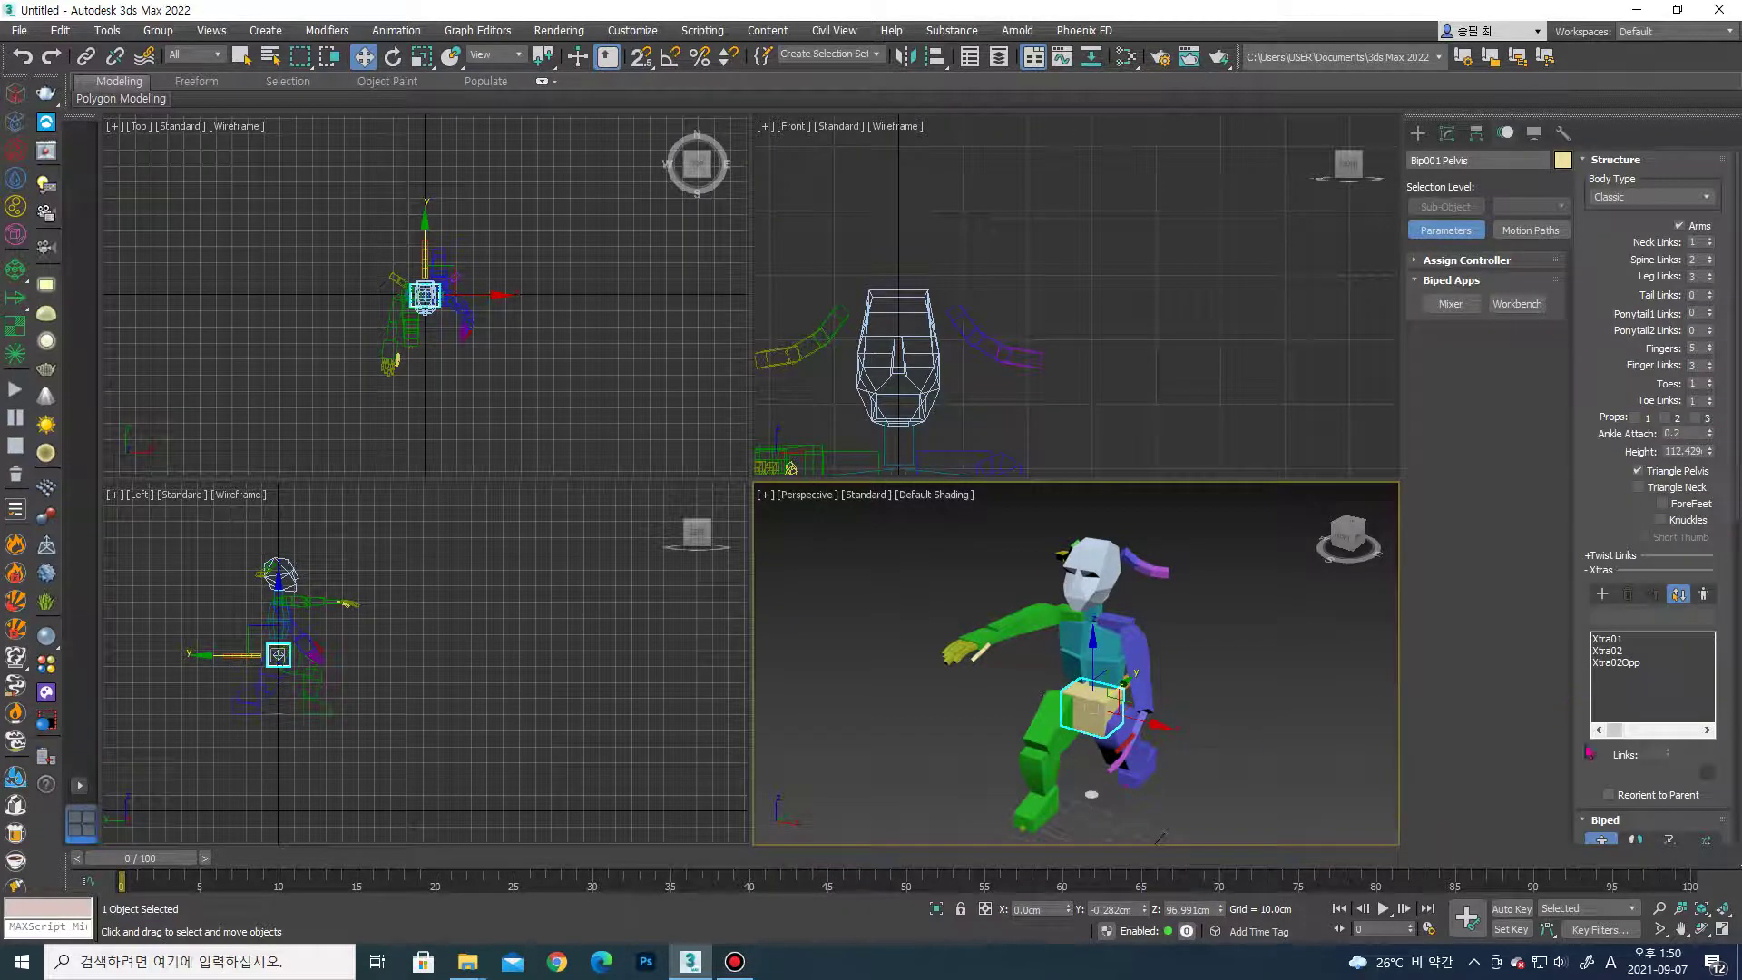
left_click(1603, 593)
Rotate Xtra03 toward the hand and scale it into a long stick.
middle_click_drag(1098, 699, 1116, 731, "alt")
scroll(908, 735, "up", 8)
key("e")
left_click_drag(895, 759, 833, 590)
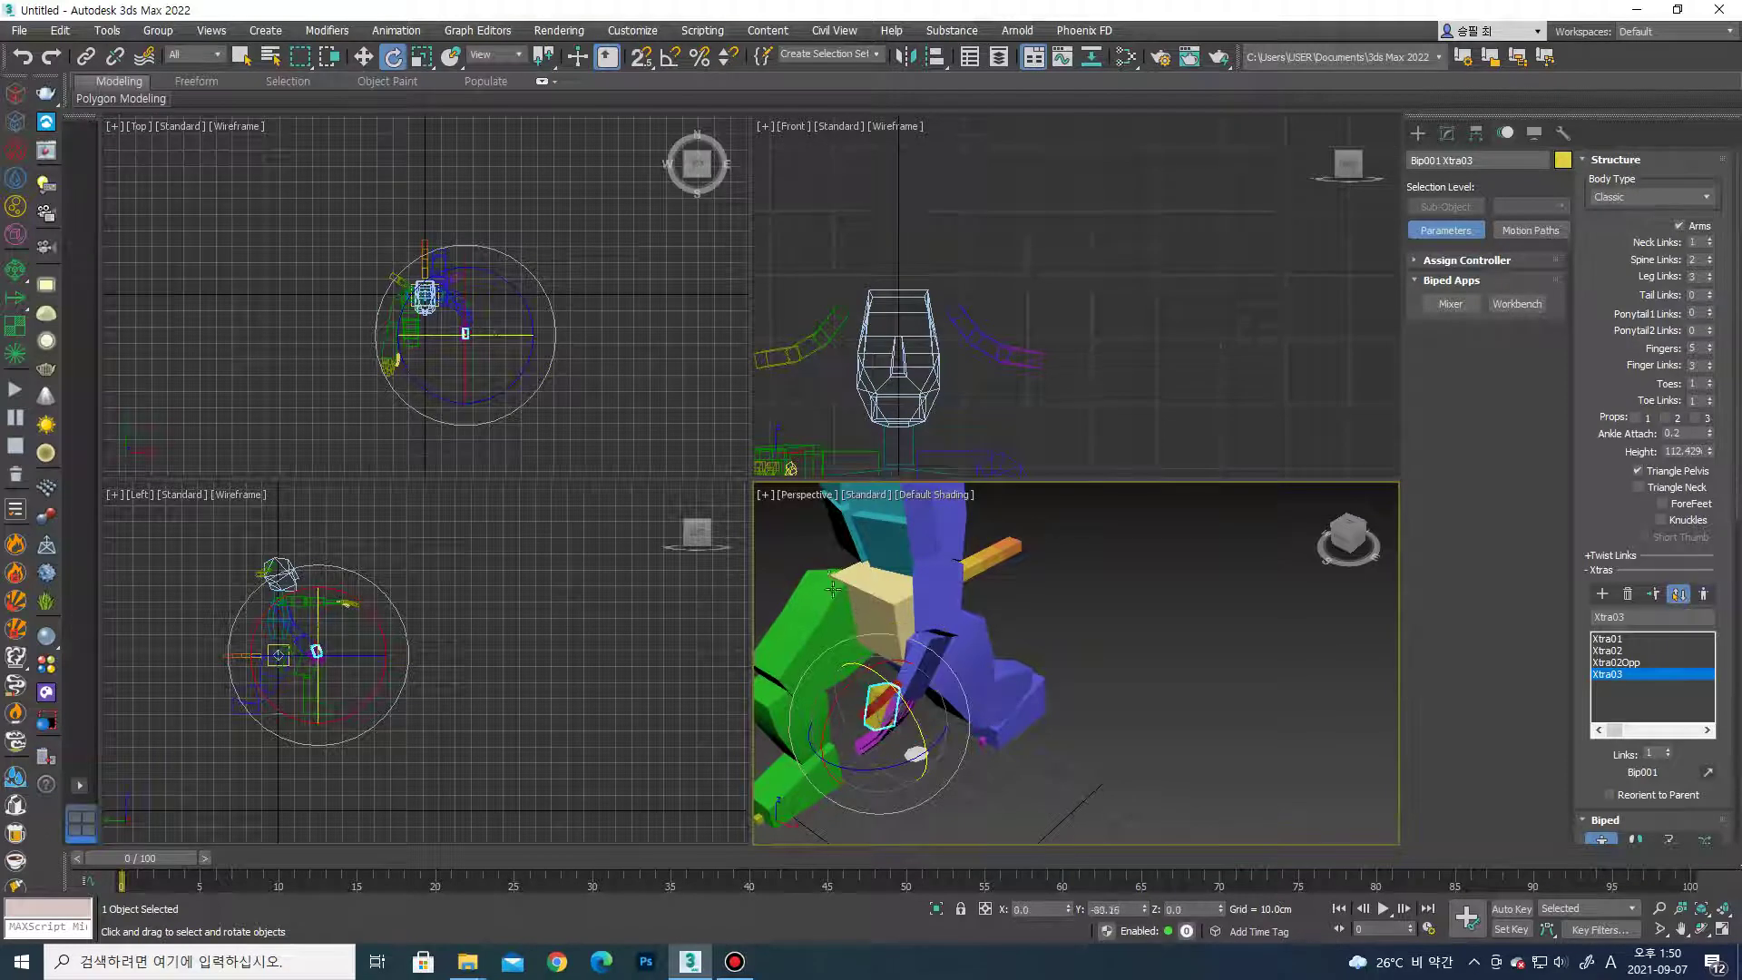
left_click_drag(871, 712, 857, 699)
mouse_move(858, 698)
middle_mouse_down("alt")
mouse_move(952, 676)
mouse_move(907, 671)
middle_mouse_up("alt")
key("w")
key("r")
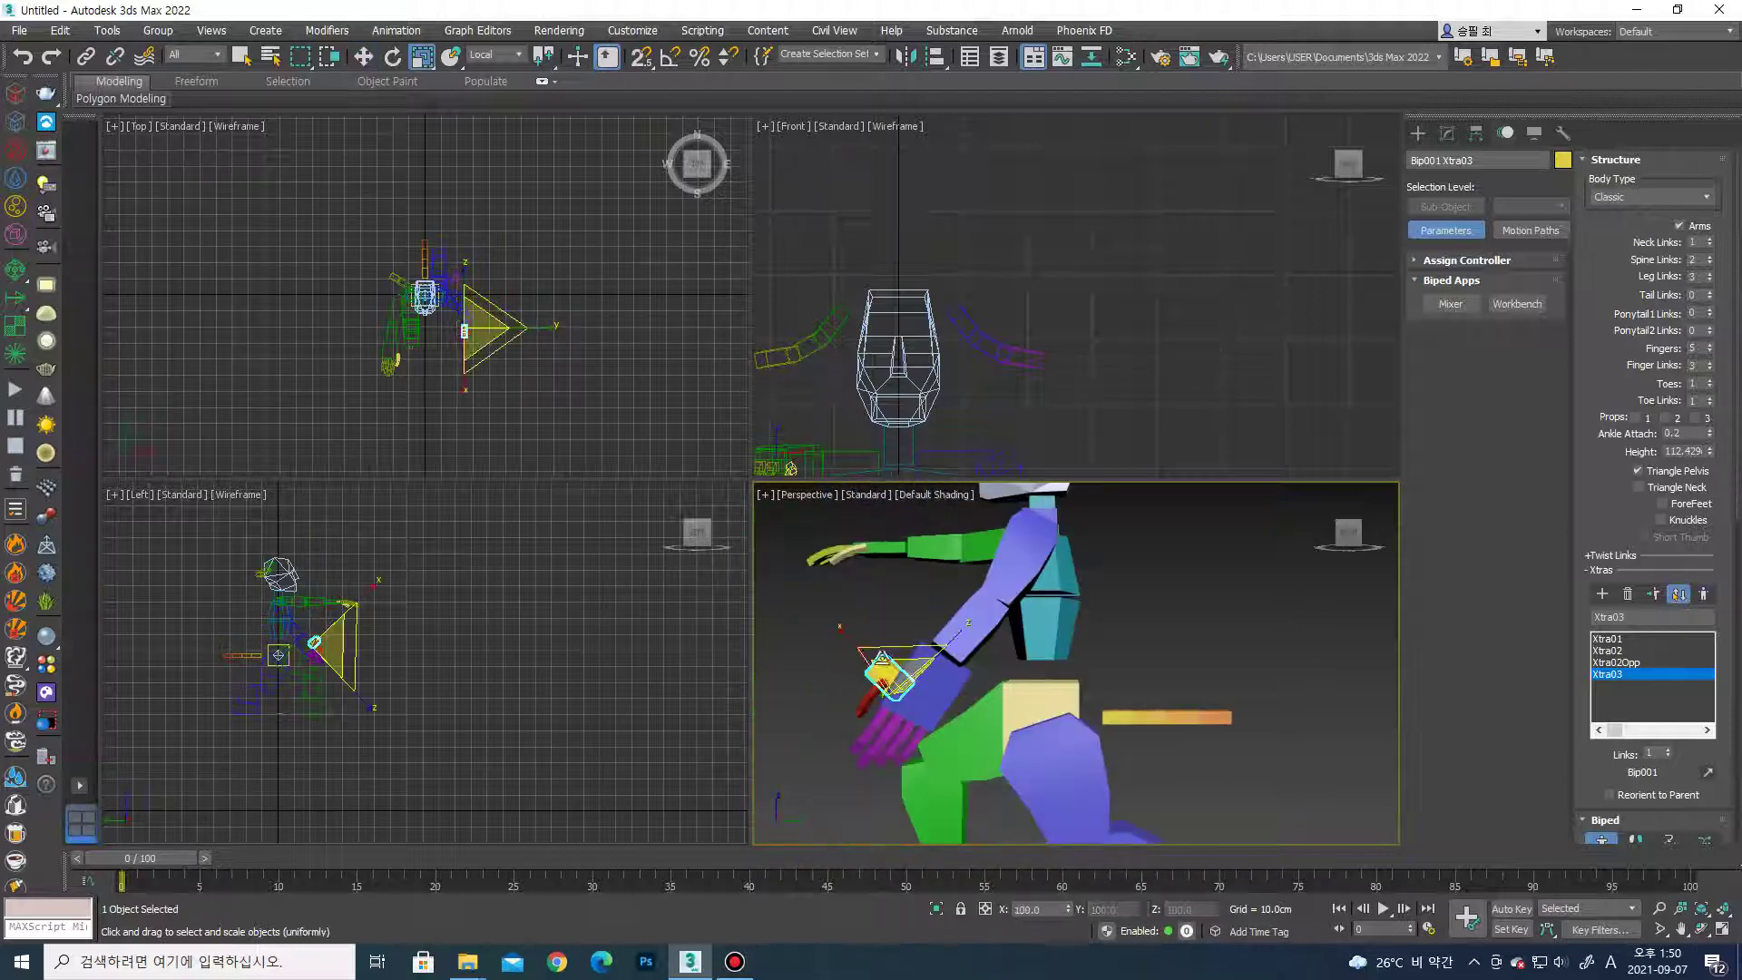
left_click_drag(882, 667, 907, 589)
Parent the Xtra03 stick to Bip001 L Hand.
mouse_move(907, 590)
middle_mouse_down("alt")
mouse_move(943, 658)
mouse_move(1059, 743)
middle_mouse_up("alt")
key("w")
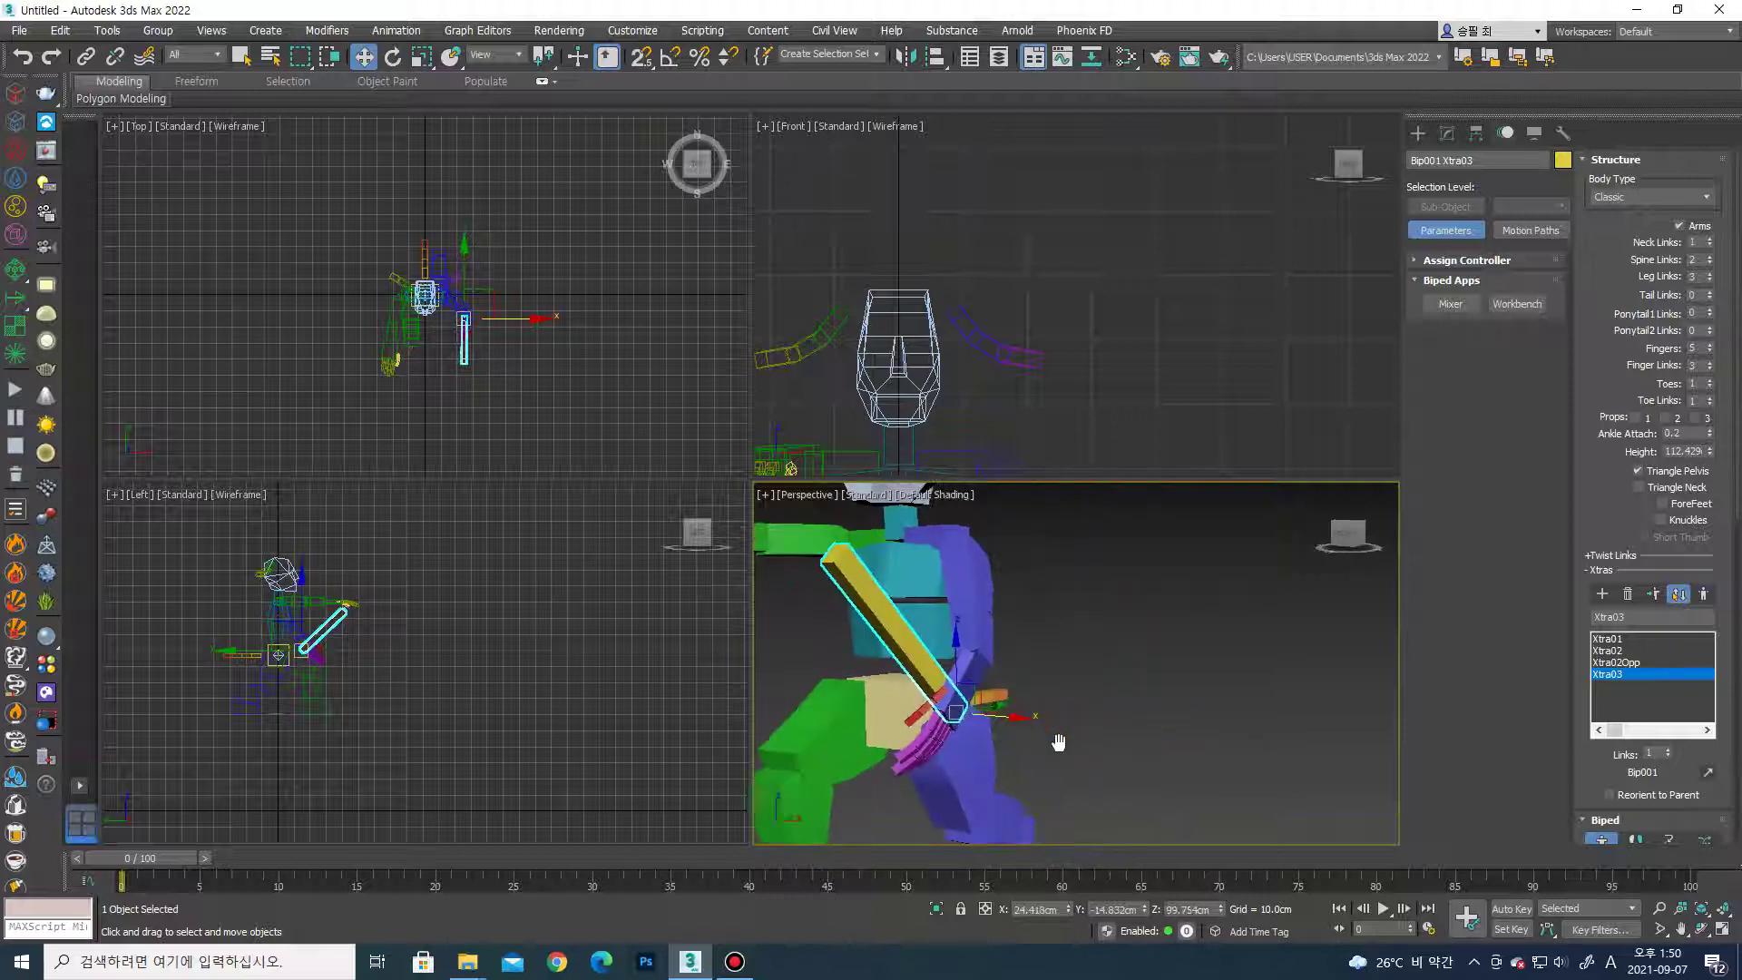
scroll(1059, 742, "up", 2)
middle_click_drag(937, 692, 1367, 736, "alt")
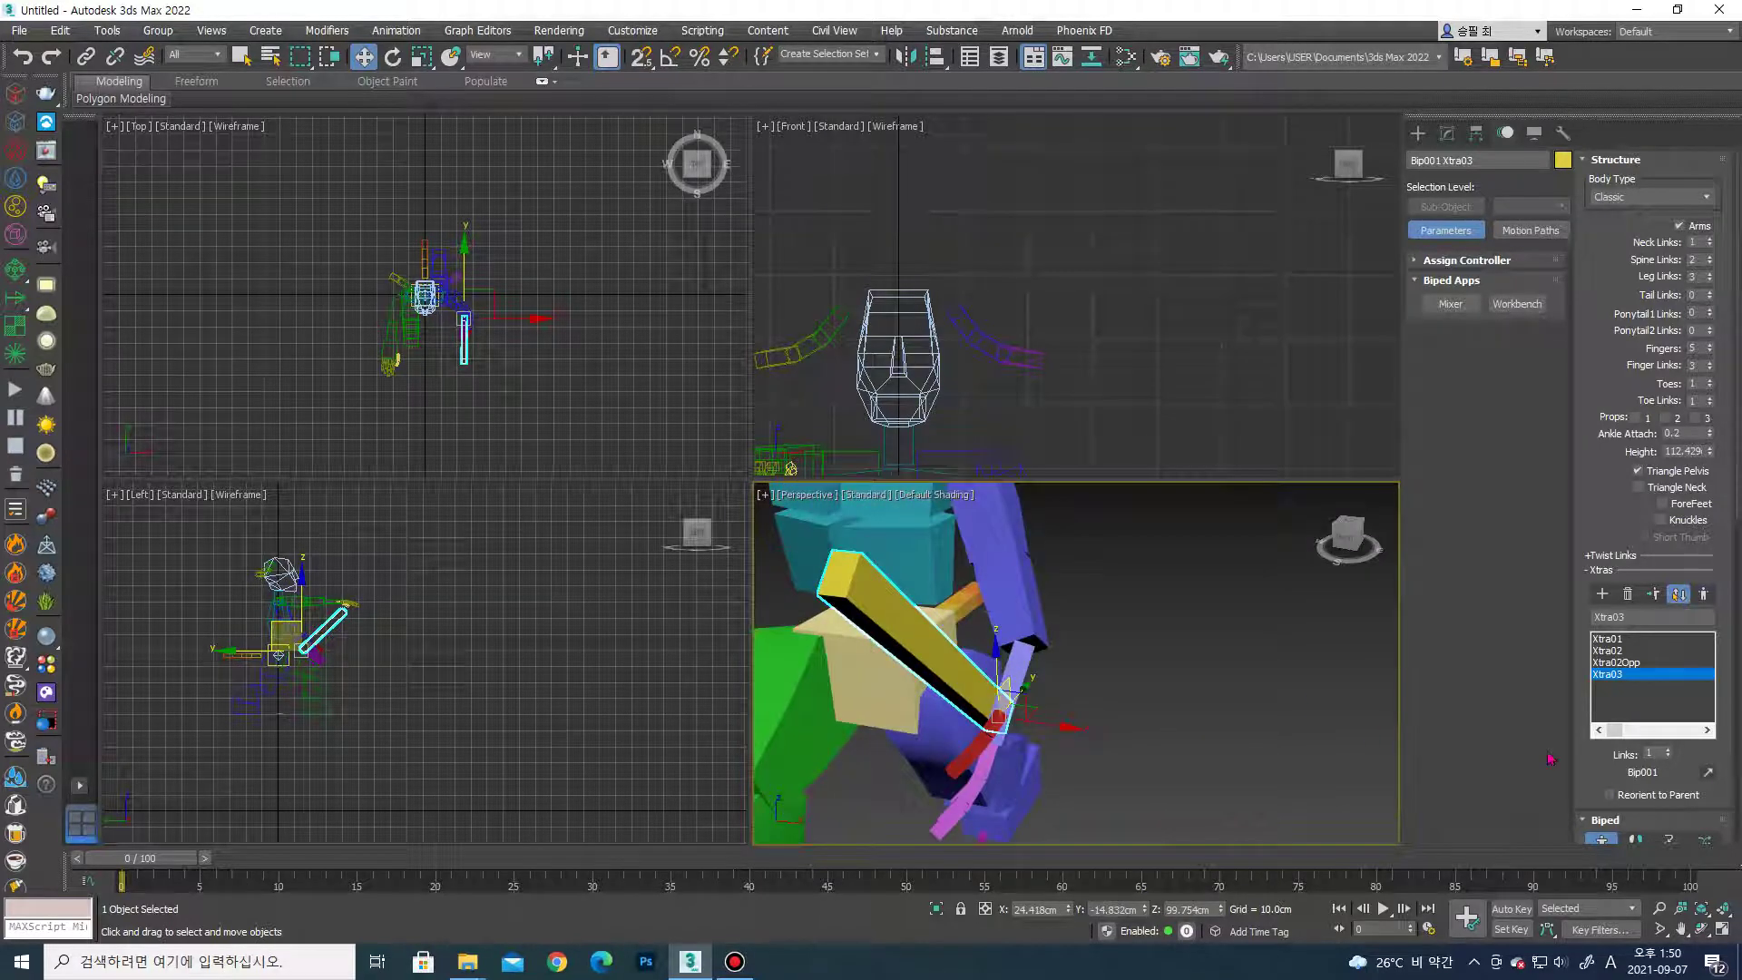
left_click(1707, 772)
left_click(1012, 694)
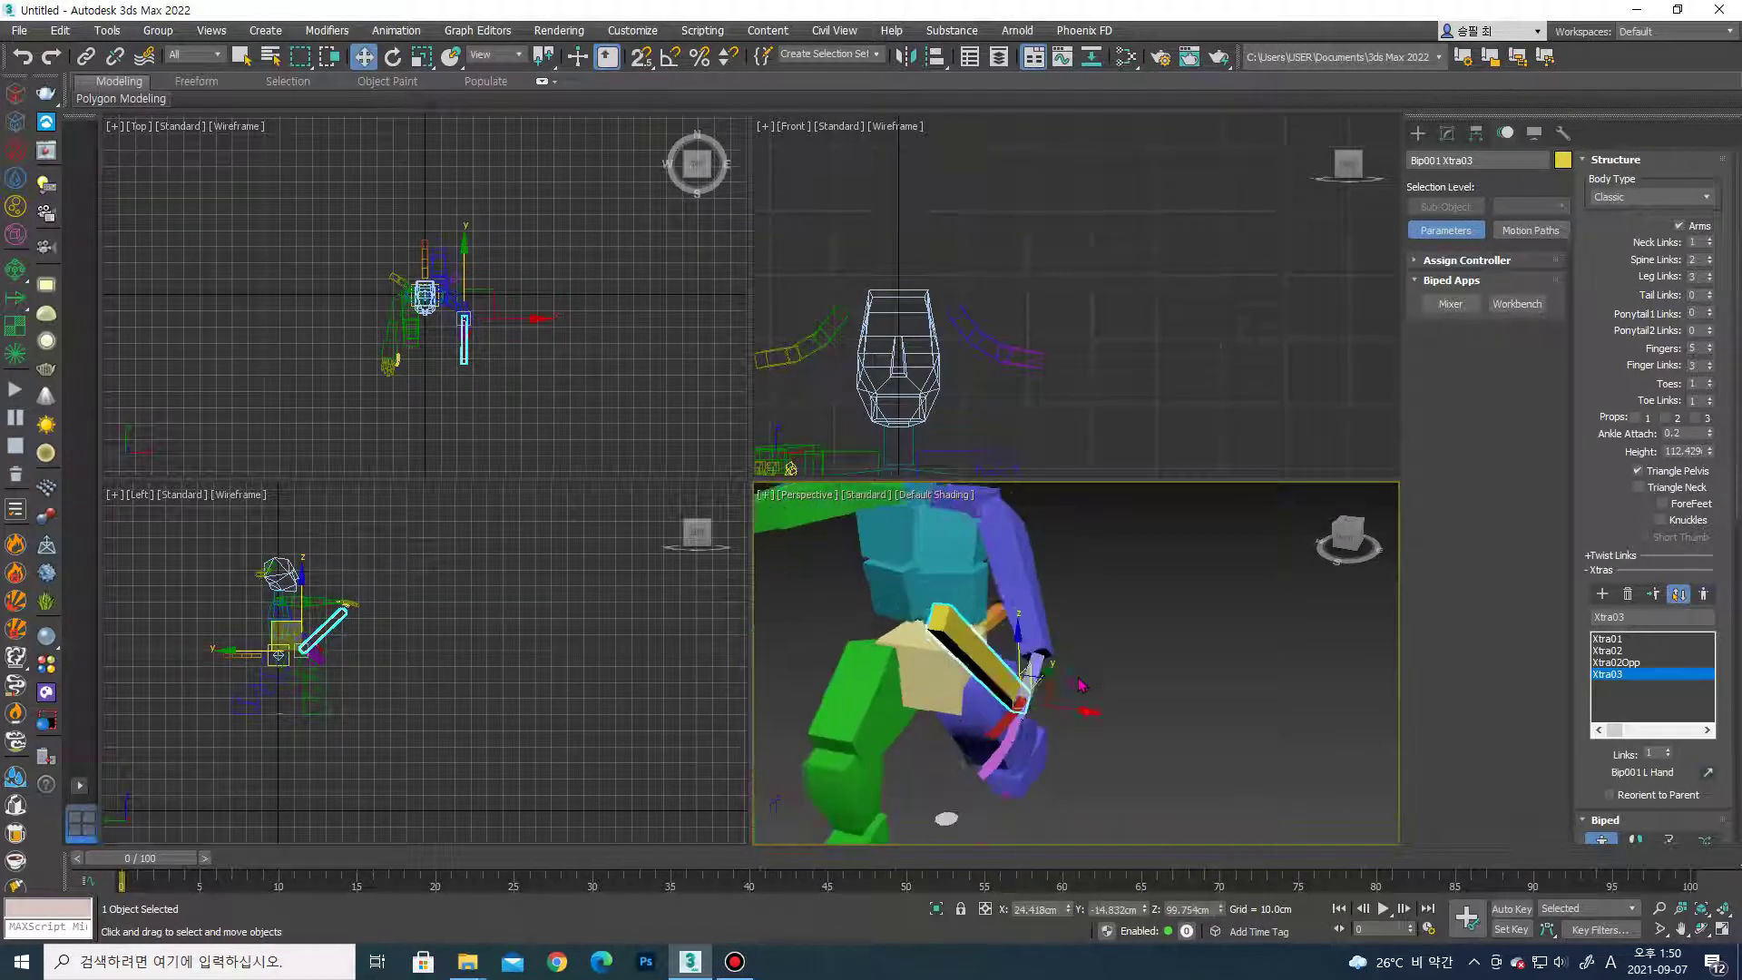
middle_click_drag(1012, 695, 1057, 685, "alt")
Rotate Bip001 L UpperArm to swing the arm forward and up.
left_click(1062, 567)
scroll(1056, 544, "down", 2)
key("e")
mouse_move(1056, 520)
left_mouse_down()
mouse_move(1103, 342)
mouse_move(1024, 579)
left_mouse_up()
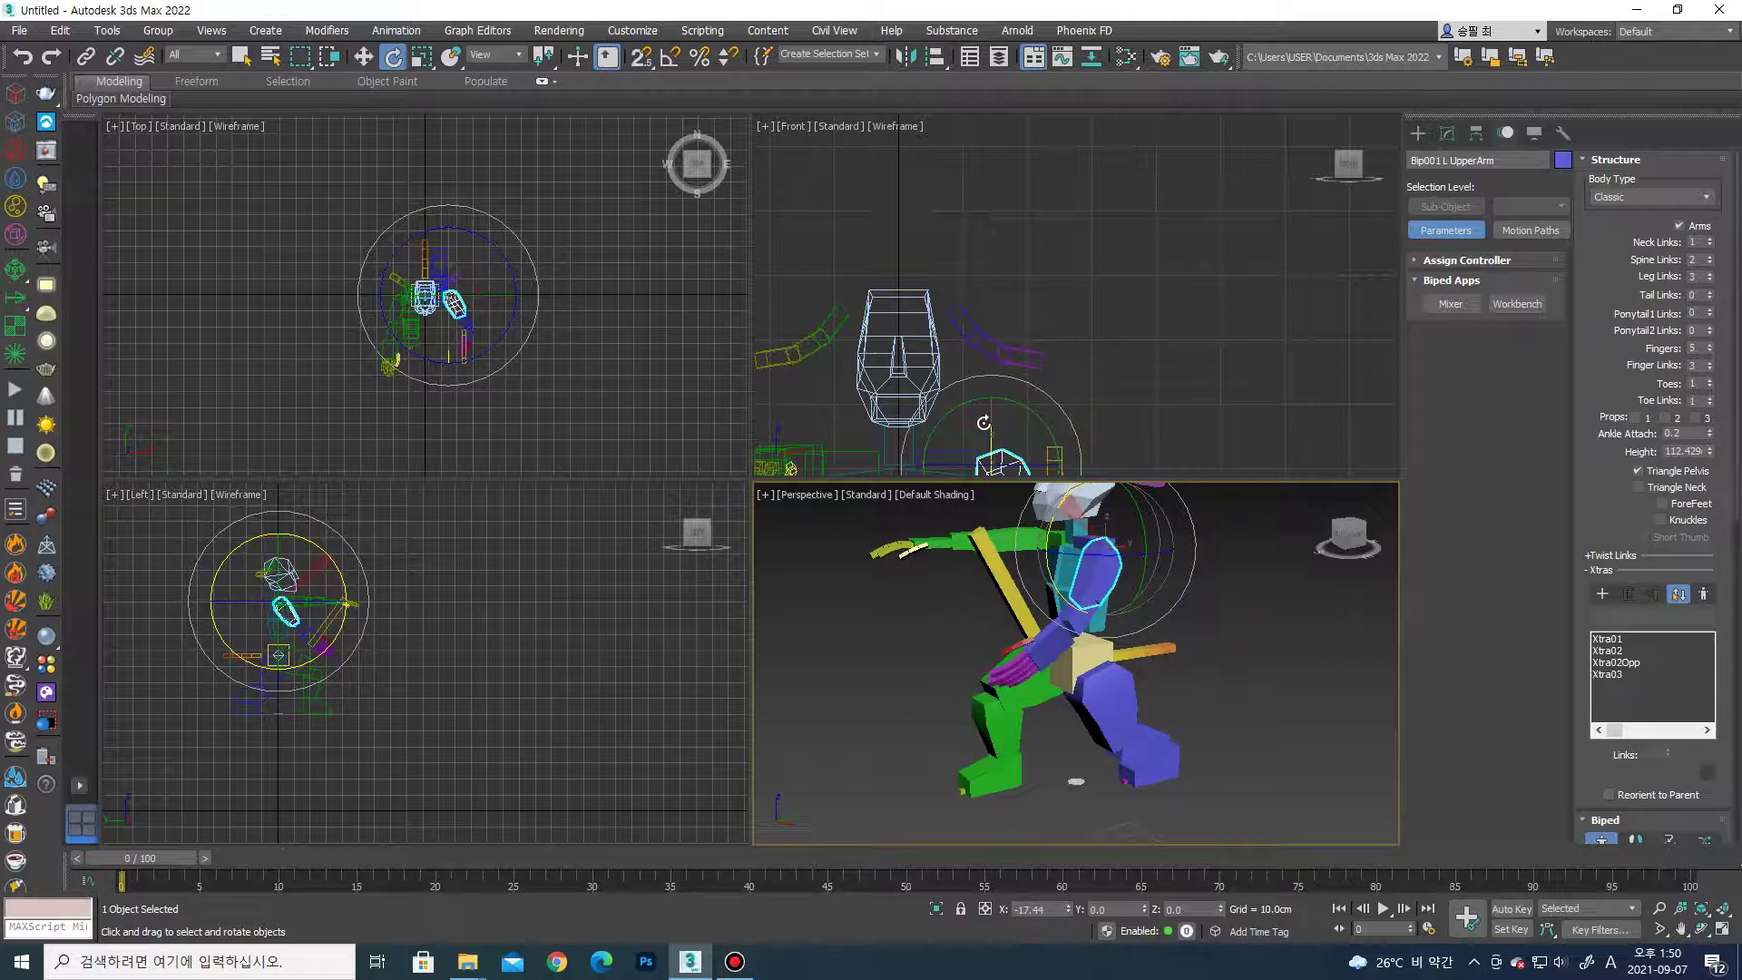
Nudge the left upper arm rotation, then view the deselected biped in a maximized Perspective viewport.
scroll(1024, 579, "down", 3)
left_click_drag(1024, 579, 1053, 580)
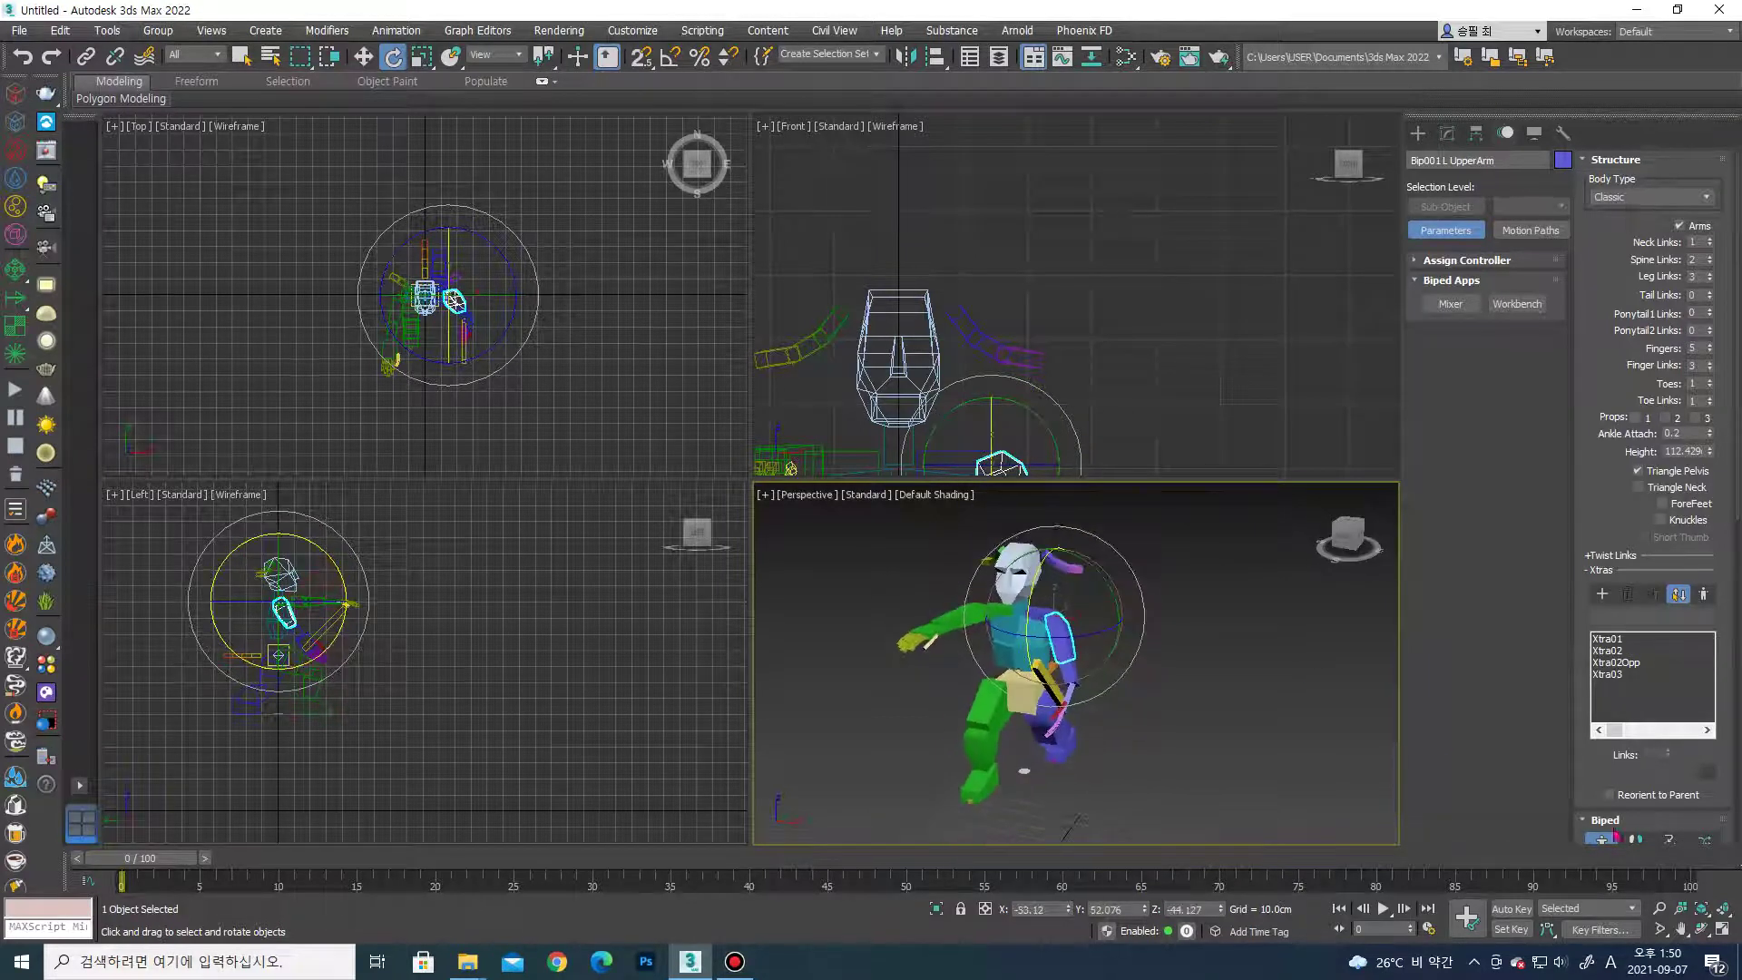
left_click(1722, 929)
middle_click_drag(908, 590, 1053, 571, "alt")
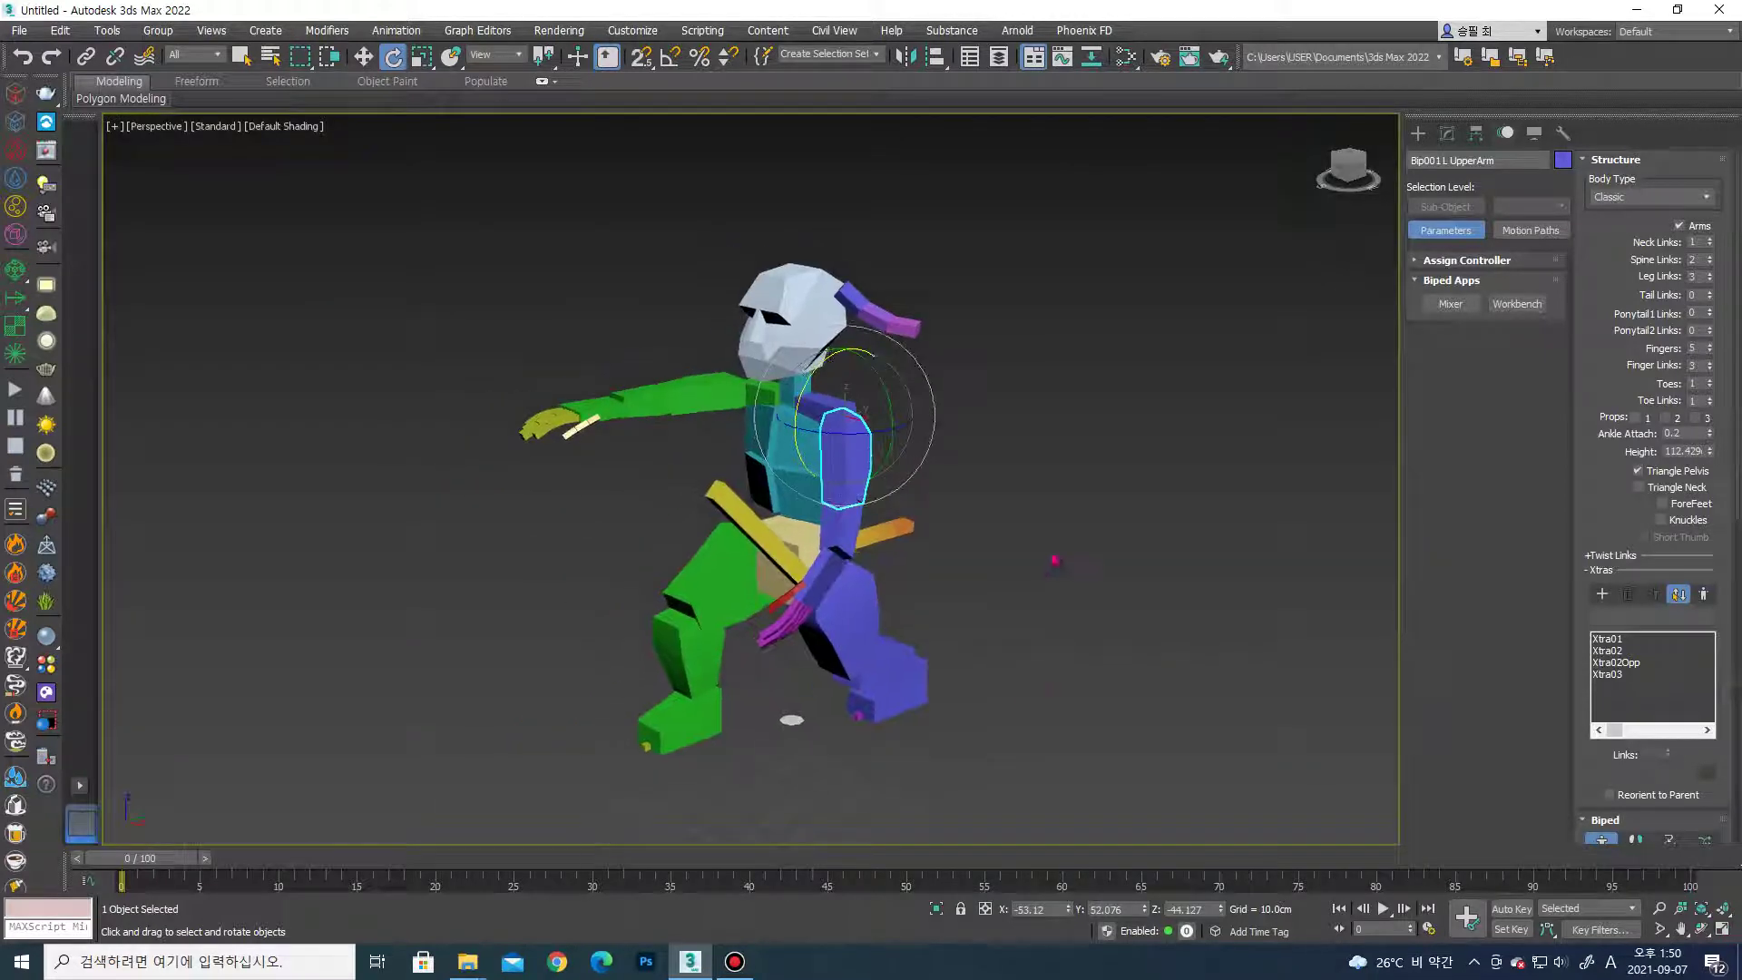
left_click(1093, 481)
middle_click_drag(935, 520, 964, 524)
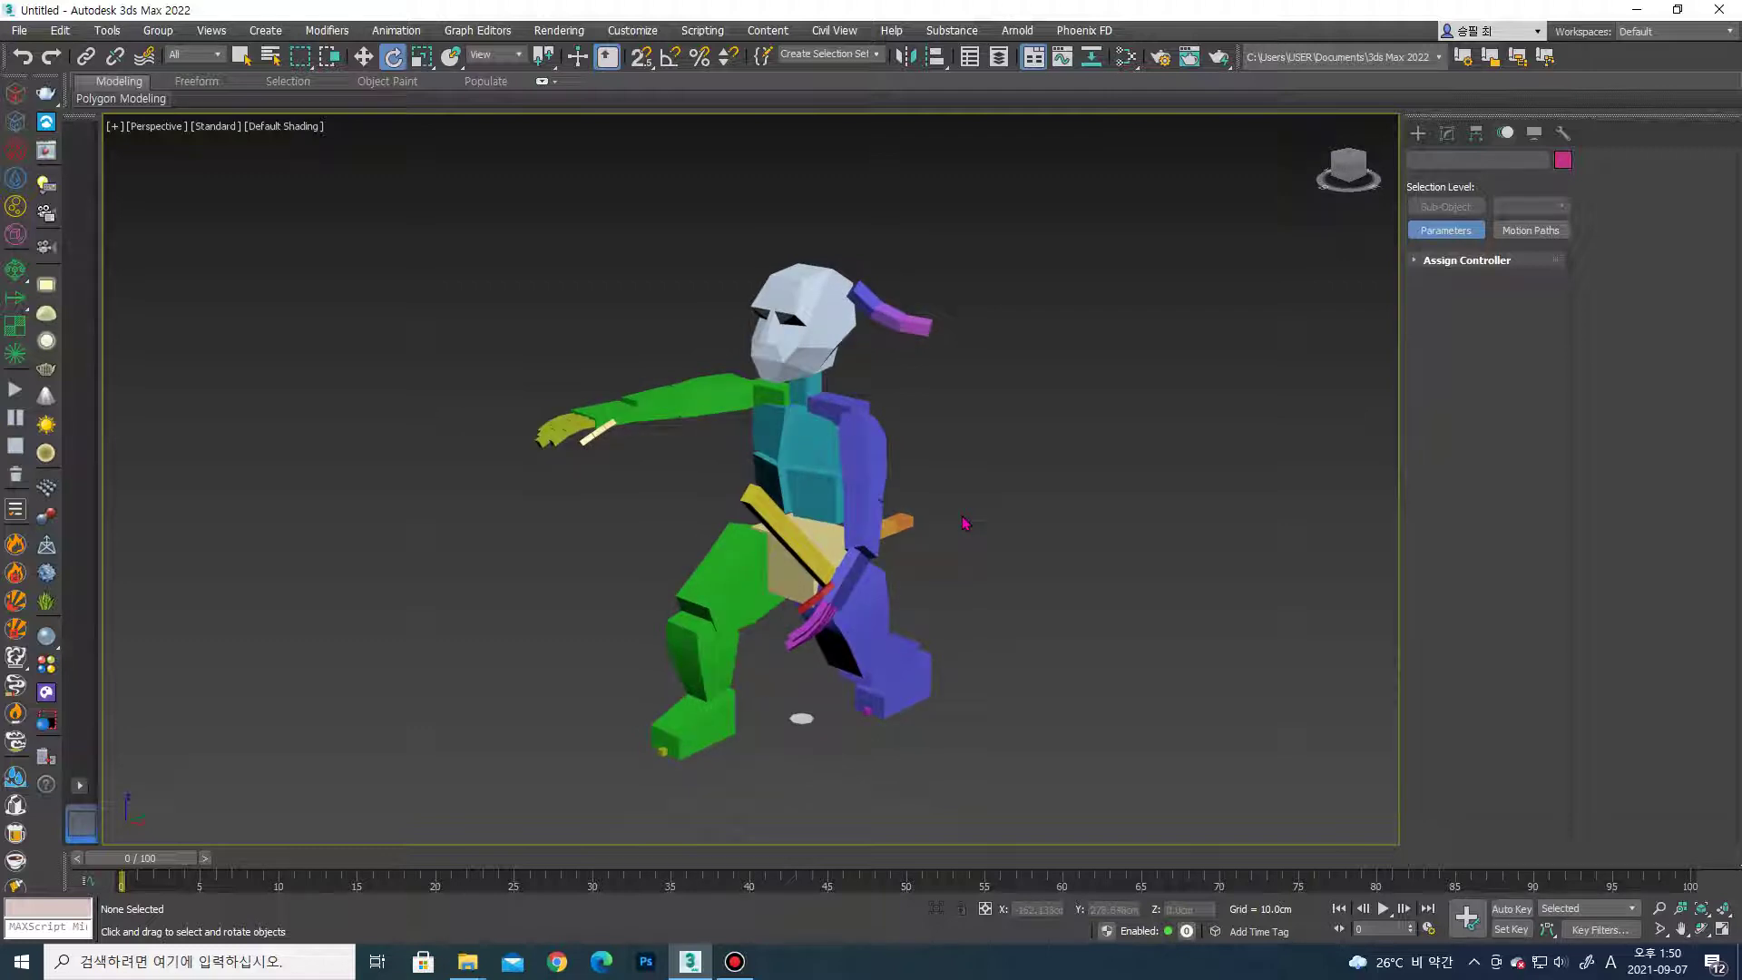